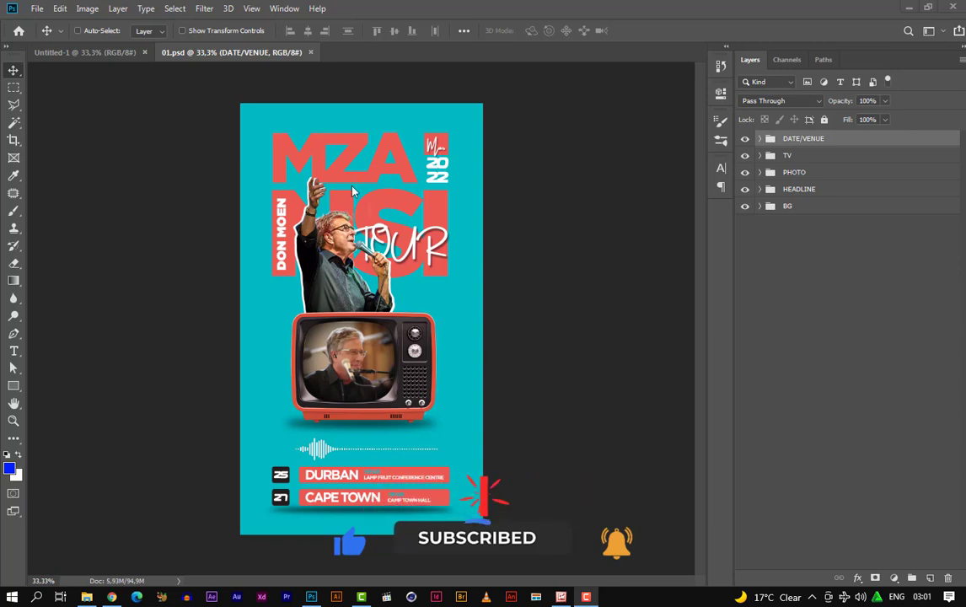
Cover the 02.psd canvas with a full-size teal rectangle, hex 00b9c4
scroll(499, 250, "up", 1)
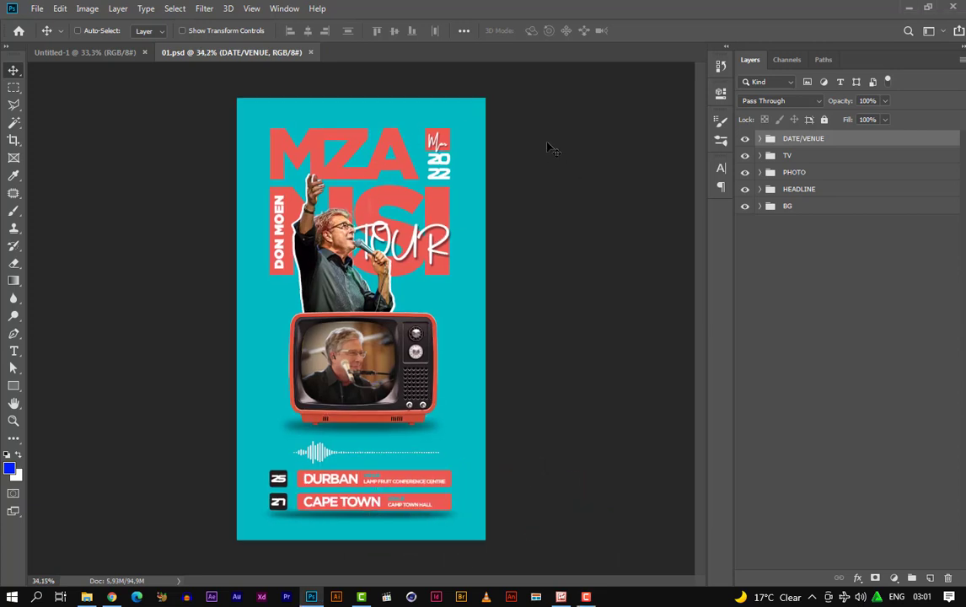
left_click(91, 52)
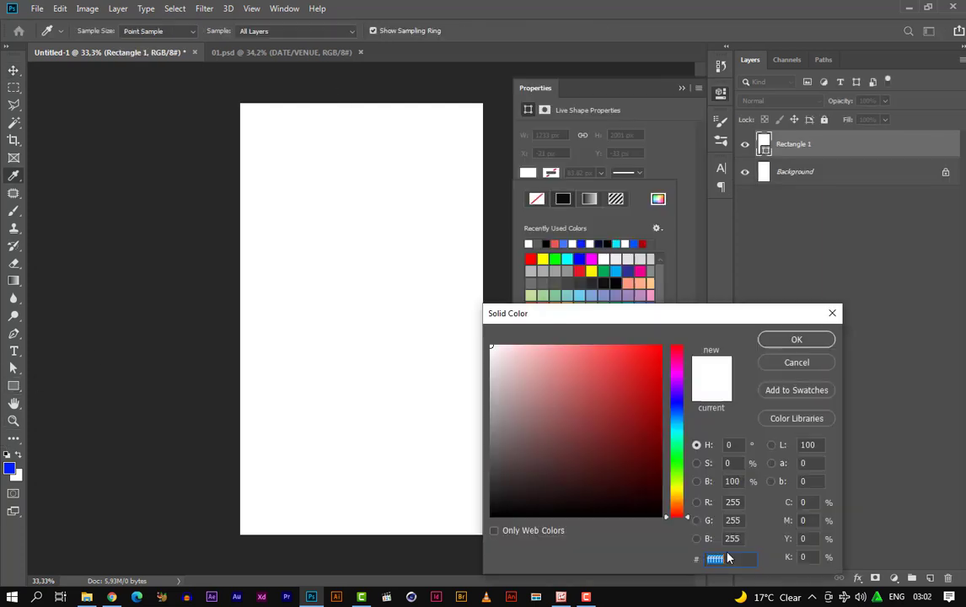
type("00")
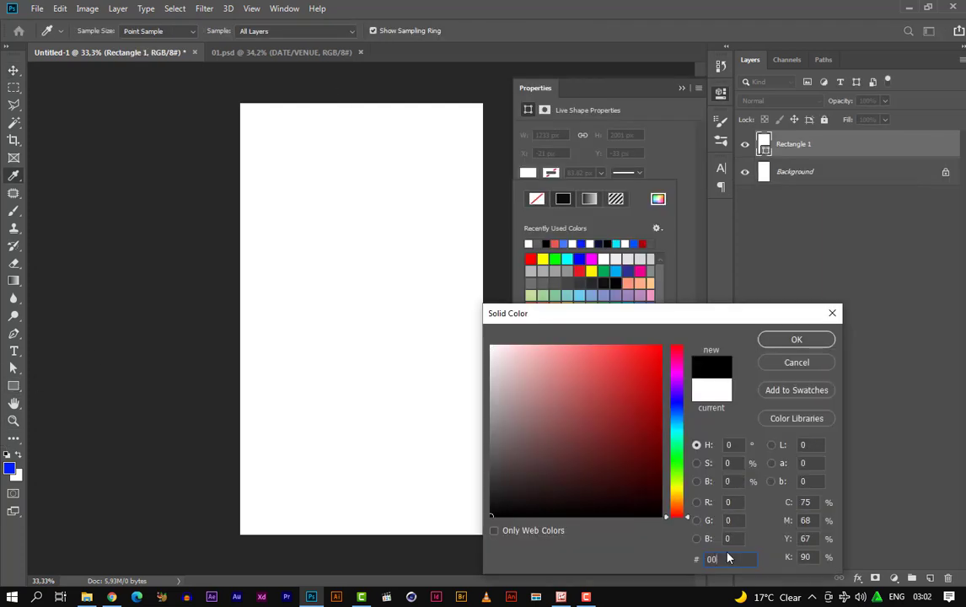
type("b9")
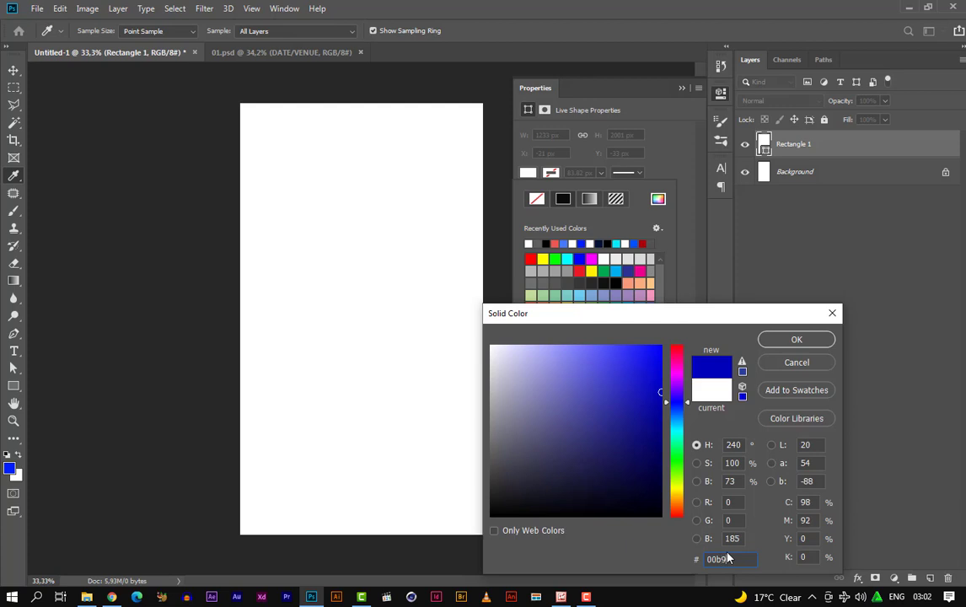
type("c4")
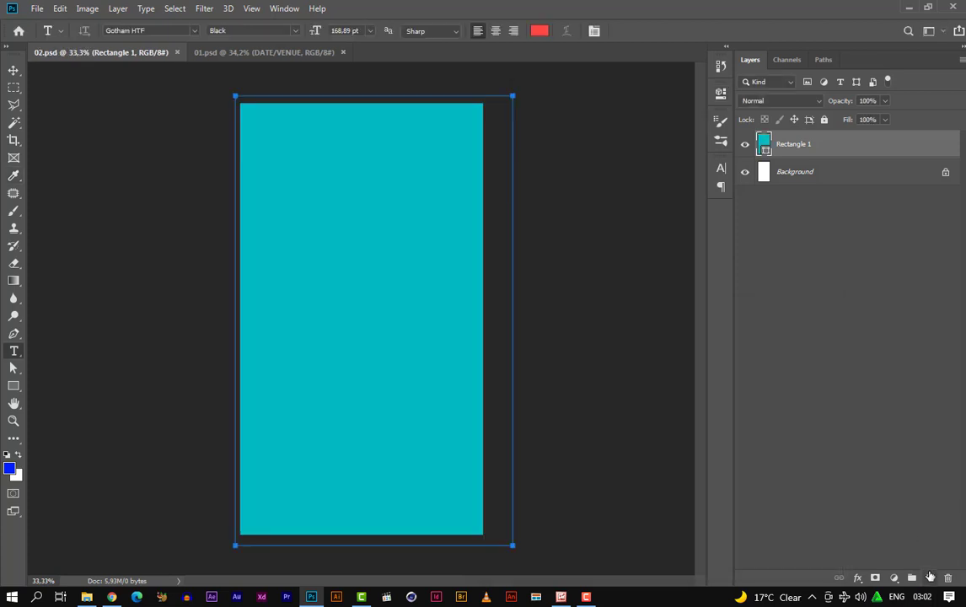
left_click(930, 577)
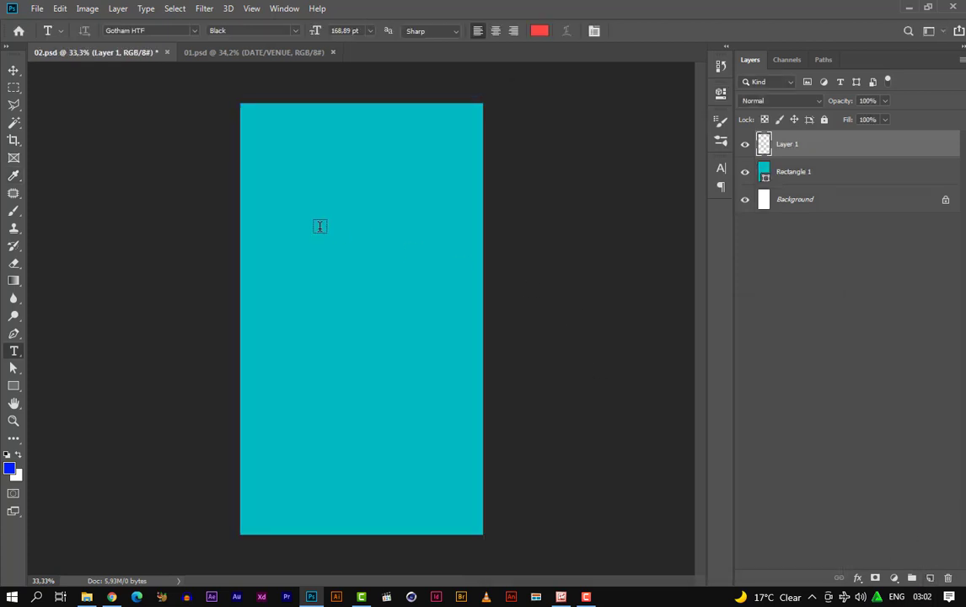
Type red 'MZA' in Gotham HTF Black 78.58 pt, shift it right and duplicate its layer
left_click(277, 171)
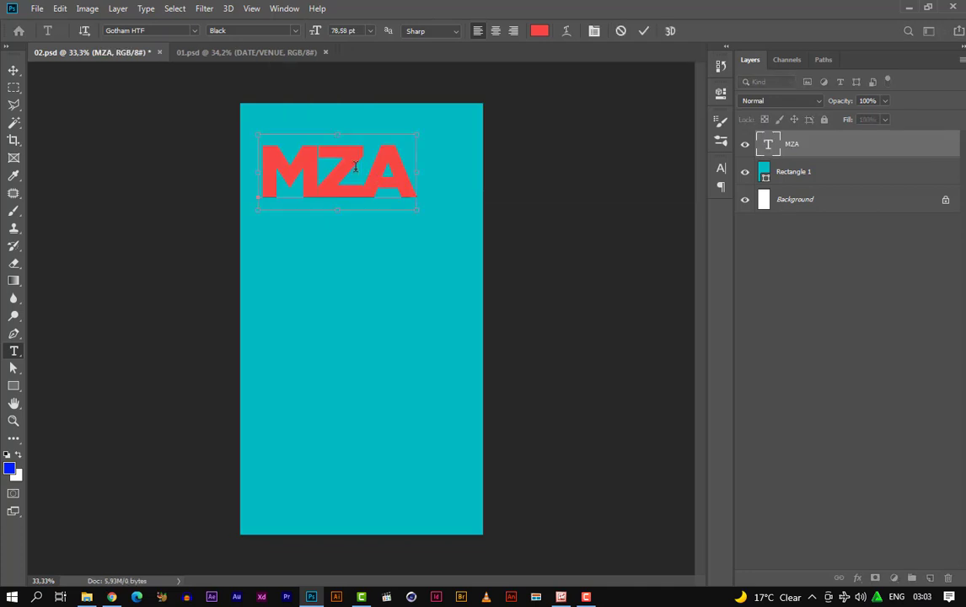
double_click(356, 166)
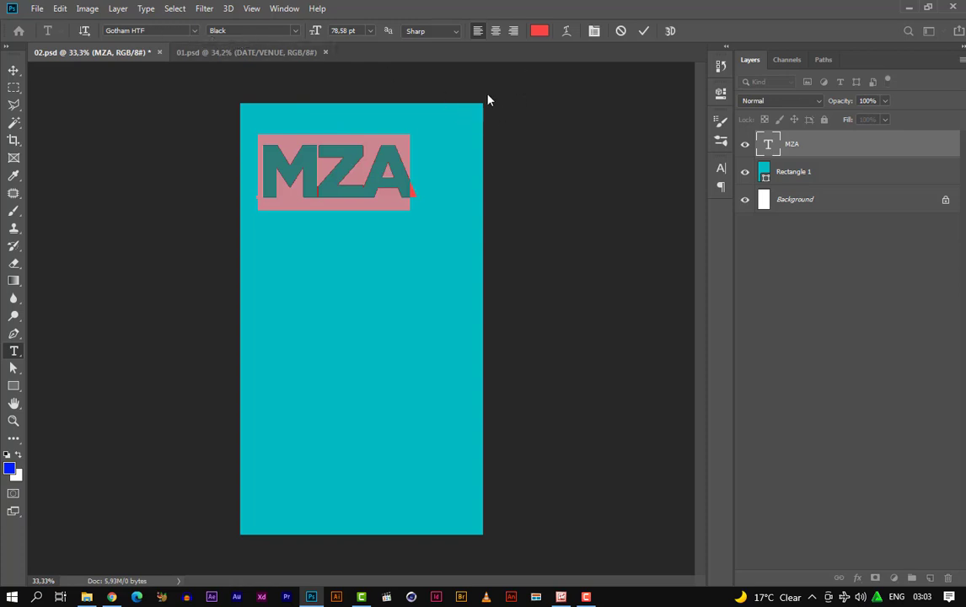
left_click(593, 31)
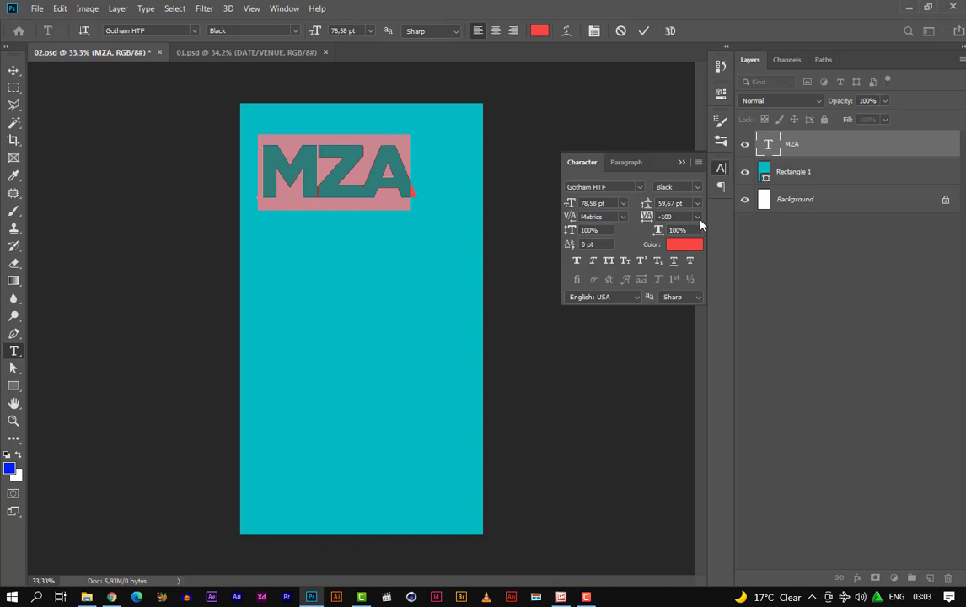
left_click(688, 165)
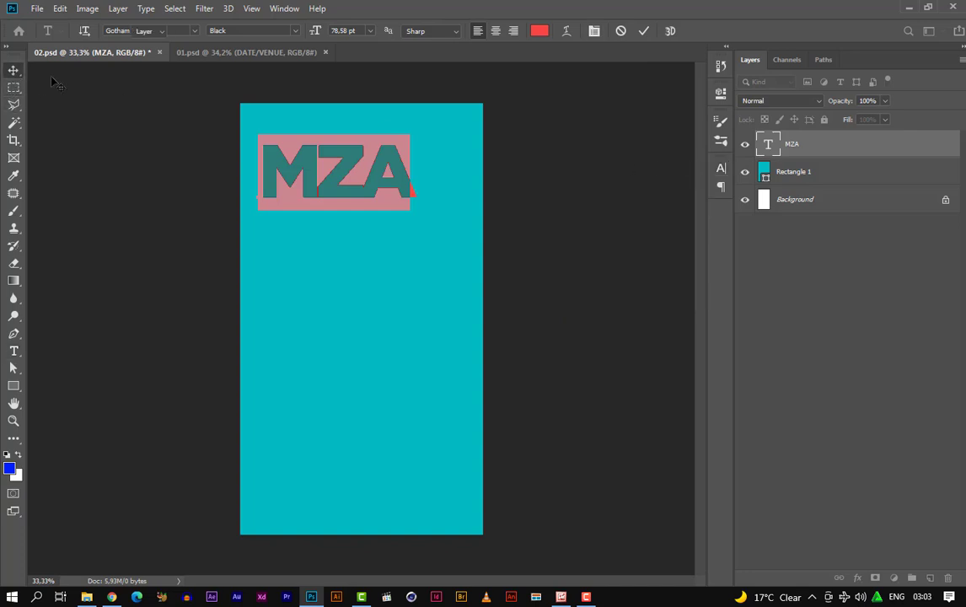
left_click(13, 70)
left_click_drag(334, 189, 367, 172)
left_click_drag(847, 150, 934, 579)
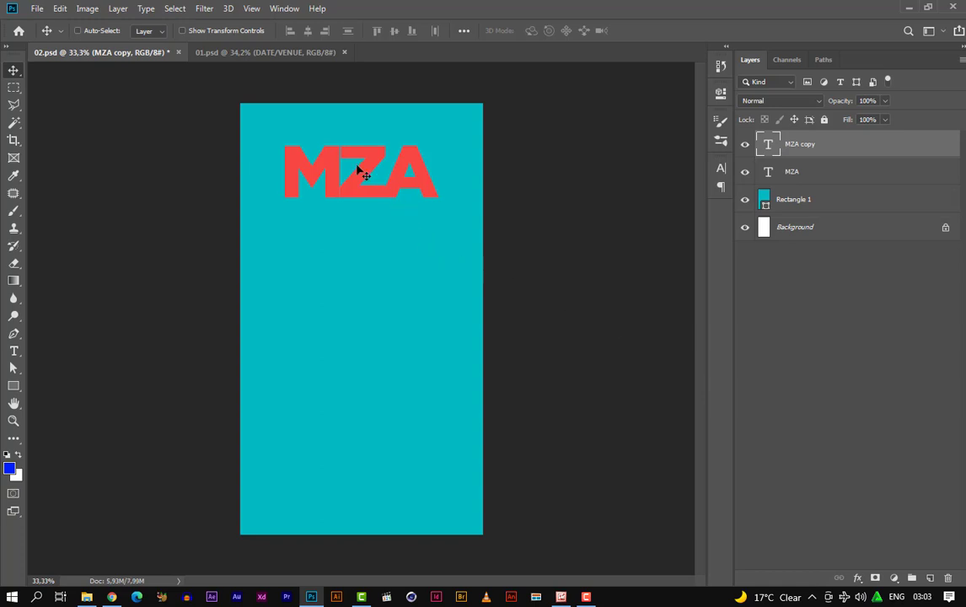
Copy MZA below the original and retype the copy as 'NSI'
left_click_drag(363, 173, 358, 239)
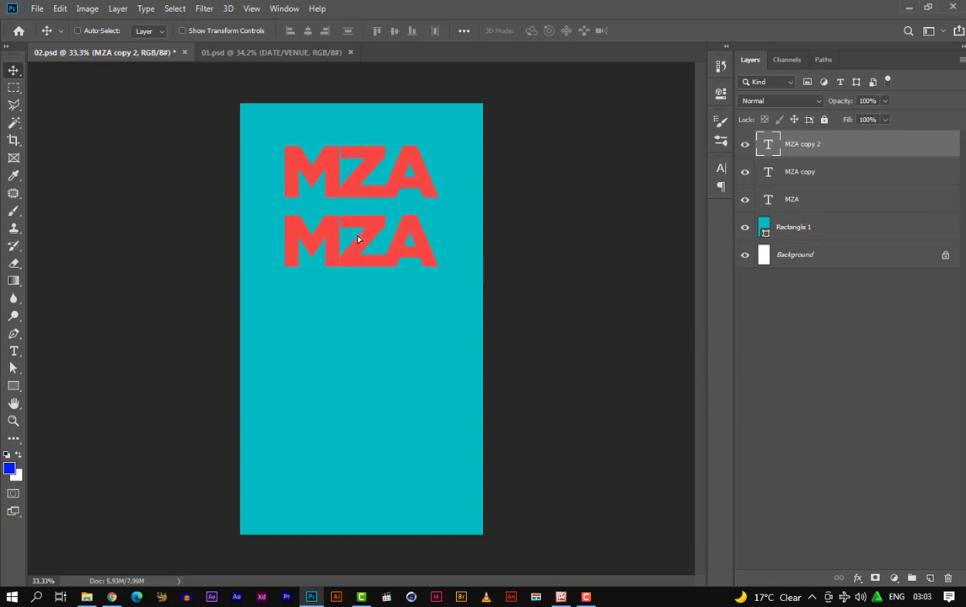
key("t")
left_click(357, 236)
double_click(358, 234)
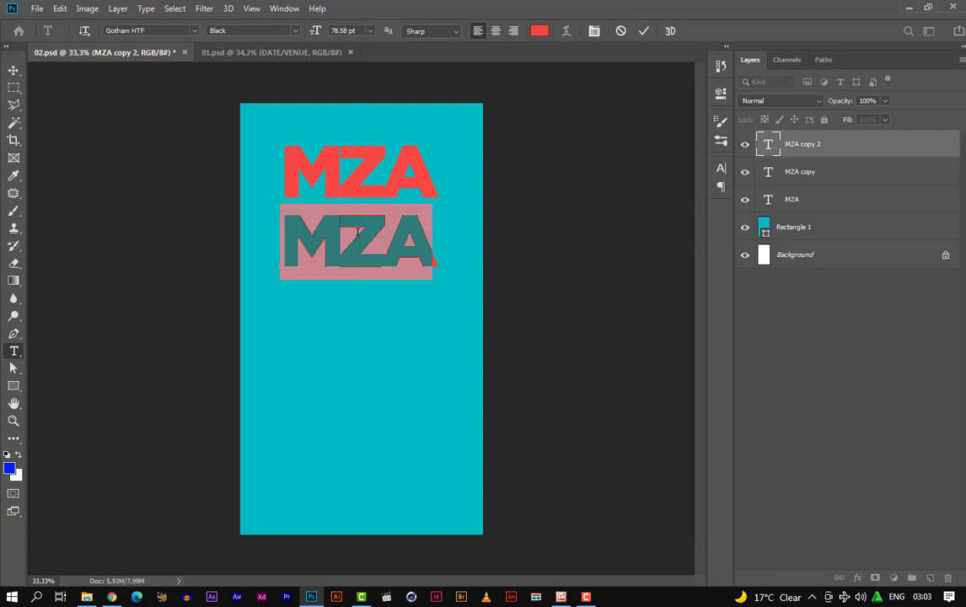
type("NSI")
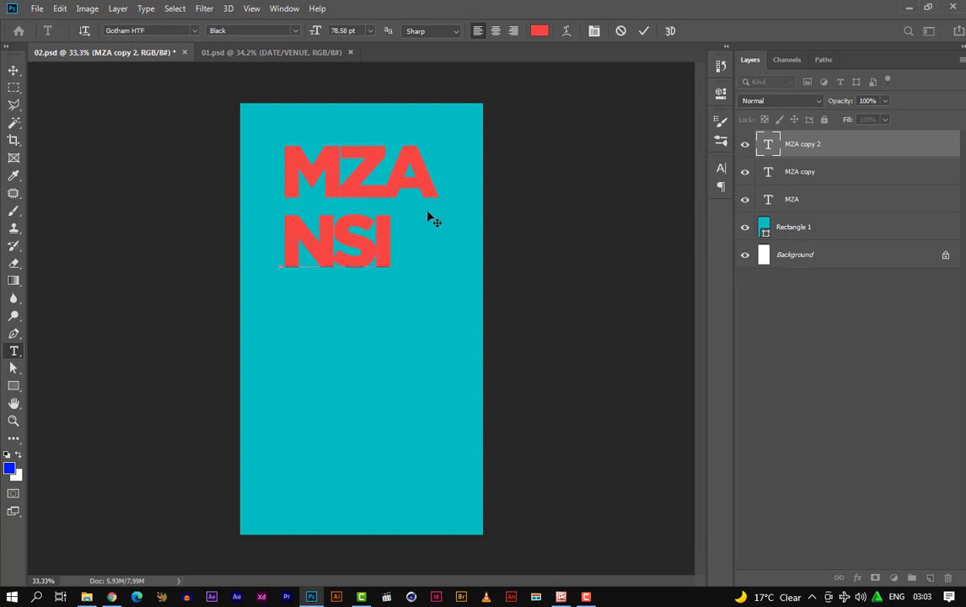
left_click(13, 70)
Scale NSI to about 149% and position it directly under MZA
left_click(437, 244)
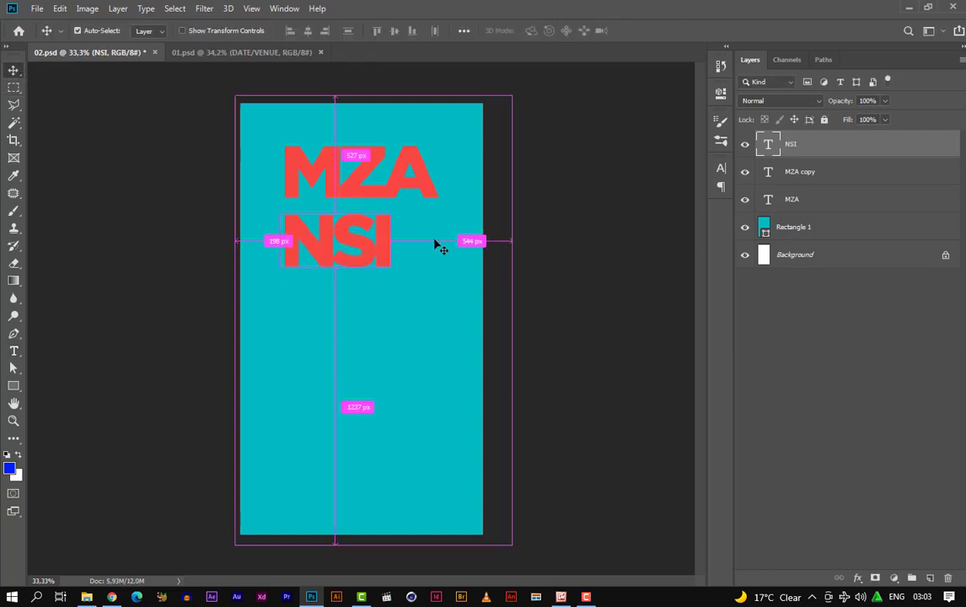
key("ctrl+t")
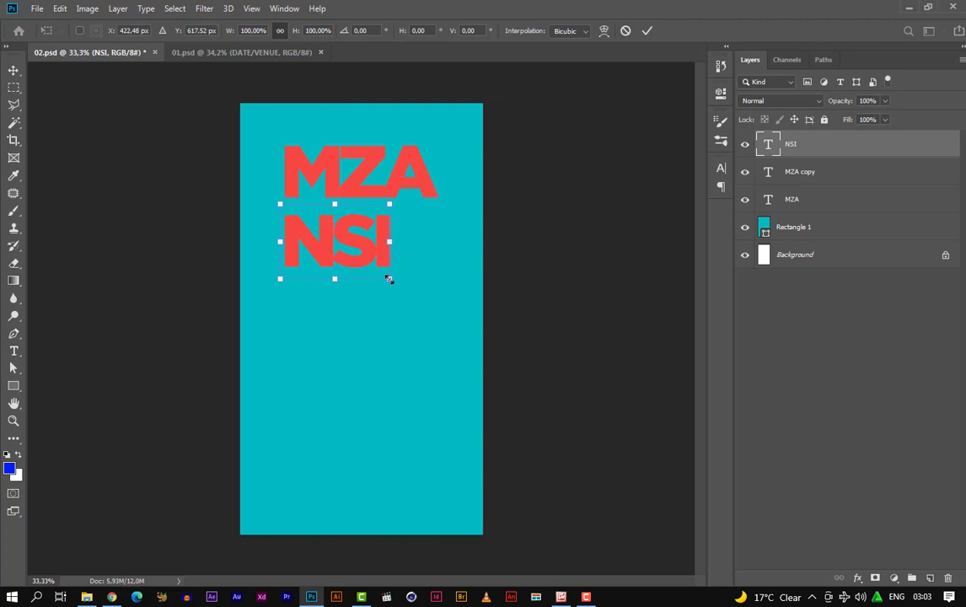
left_click_drag(389, 279, 472, 318)
left_click_drag(422, 266, 408, 233)
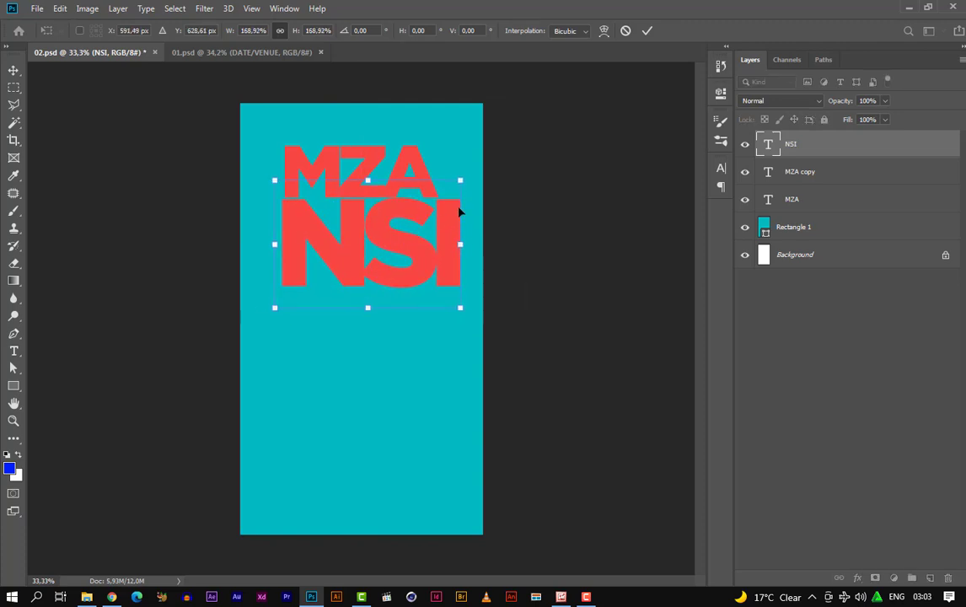
left_click_drag(461, 181, 445, 197)
left_click_drag(349, 193, 343, 181)
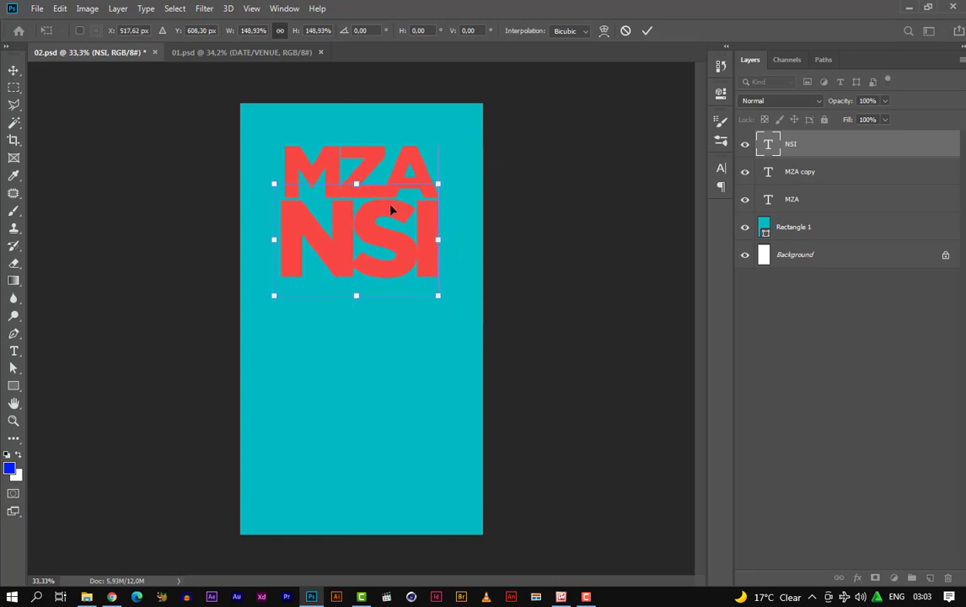
key("Return")
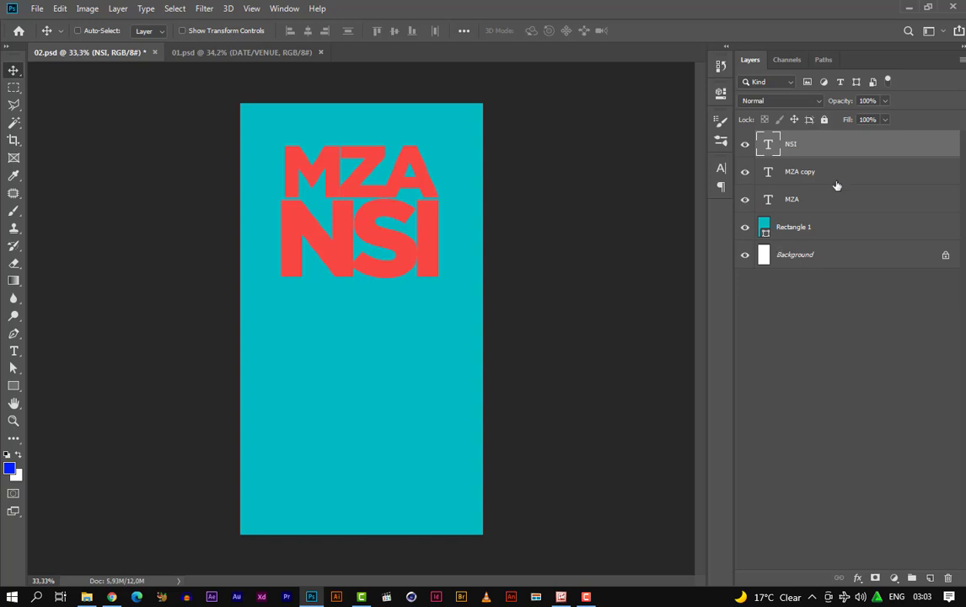
Delete the spare MZA copy layer
left_click(842, 179, "shift")
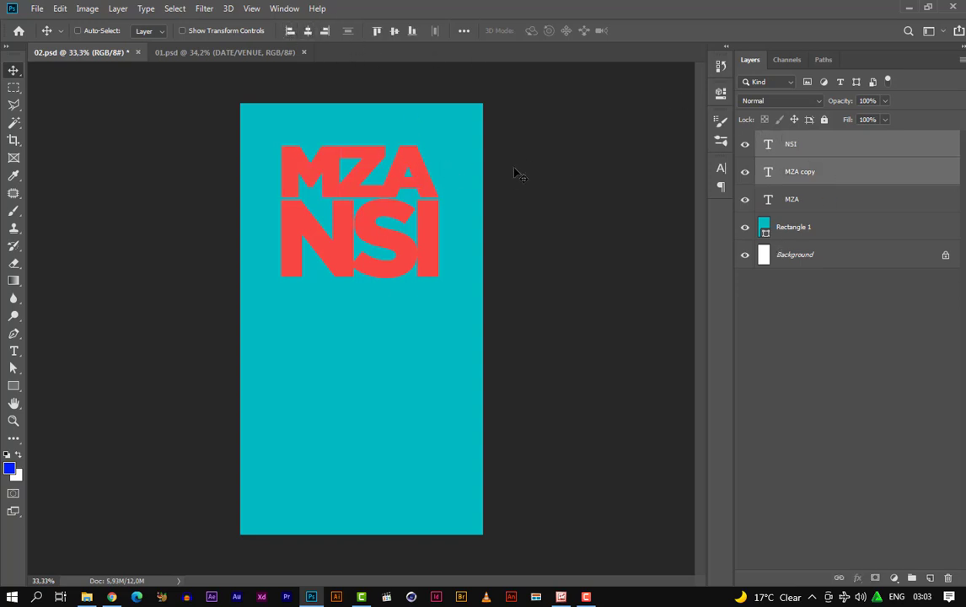
left_click_drag(360, 184, 363, 167)
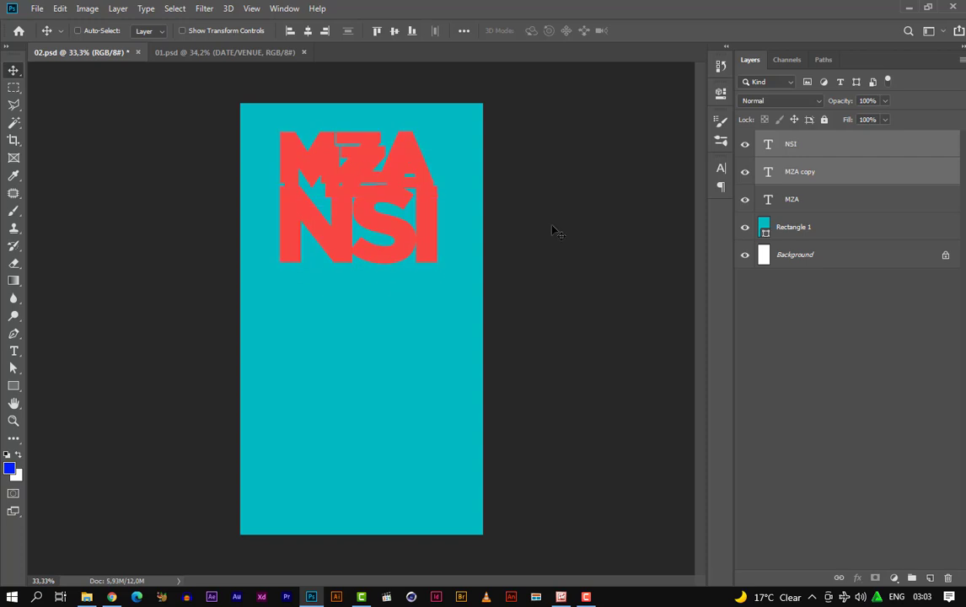
key("ctrl+z")
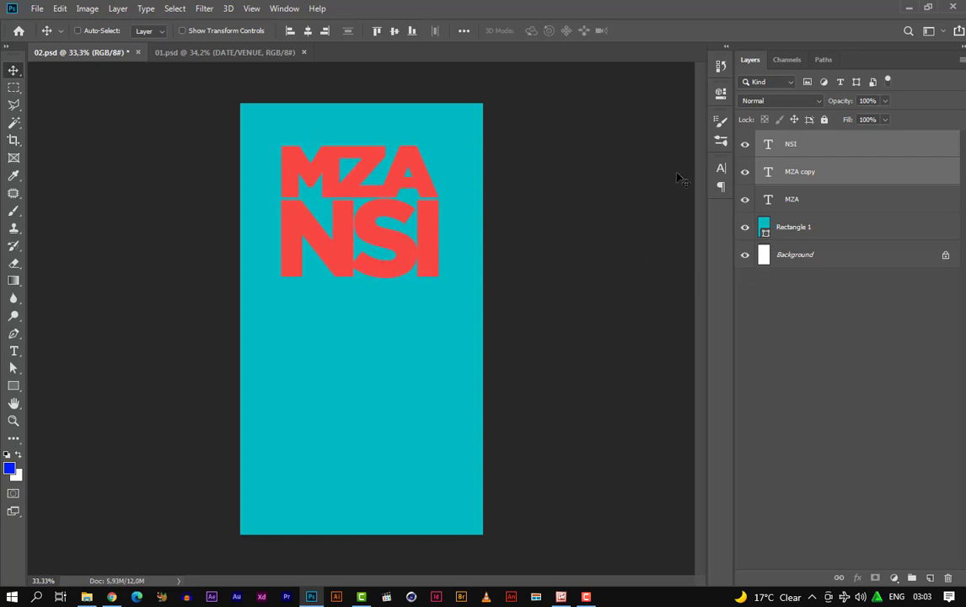
left_click(830, 196)
left_click(840, 180)
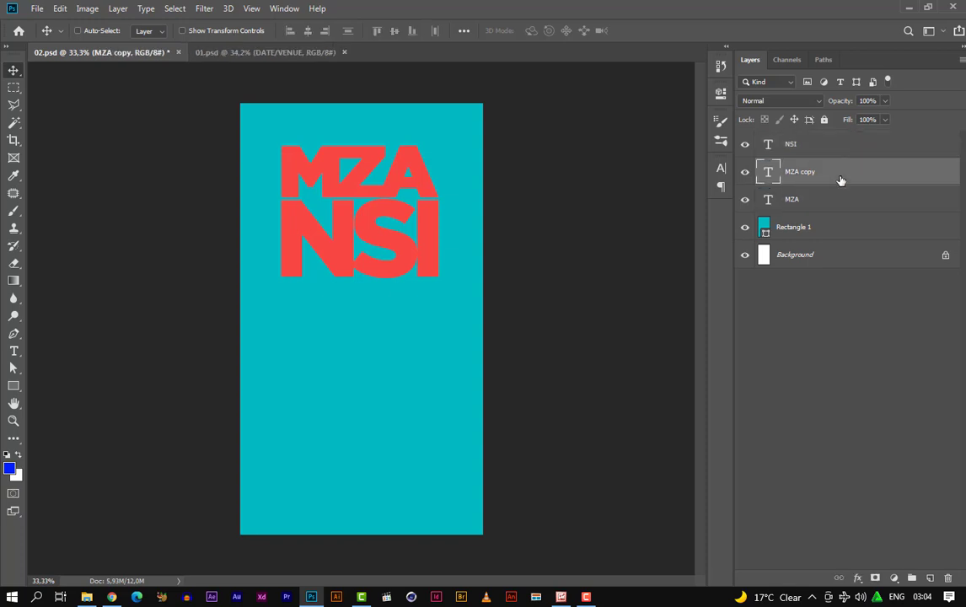
key("Delete")
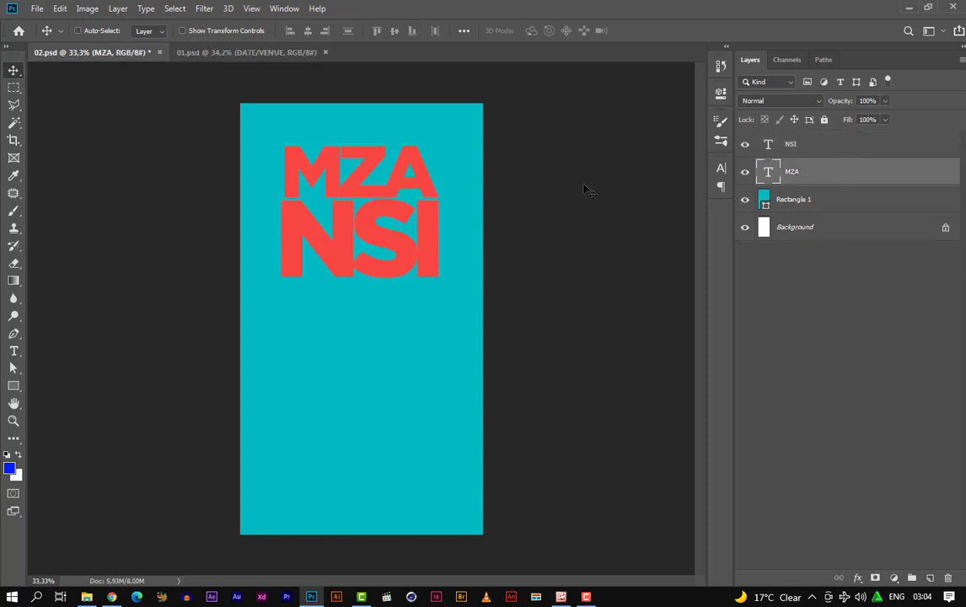
Left-align MZA and NSI and move both up about 14 px
left_click(791, 153)
left_click(798, 172, "shift")
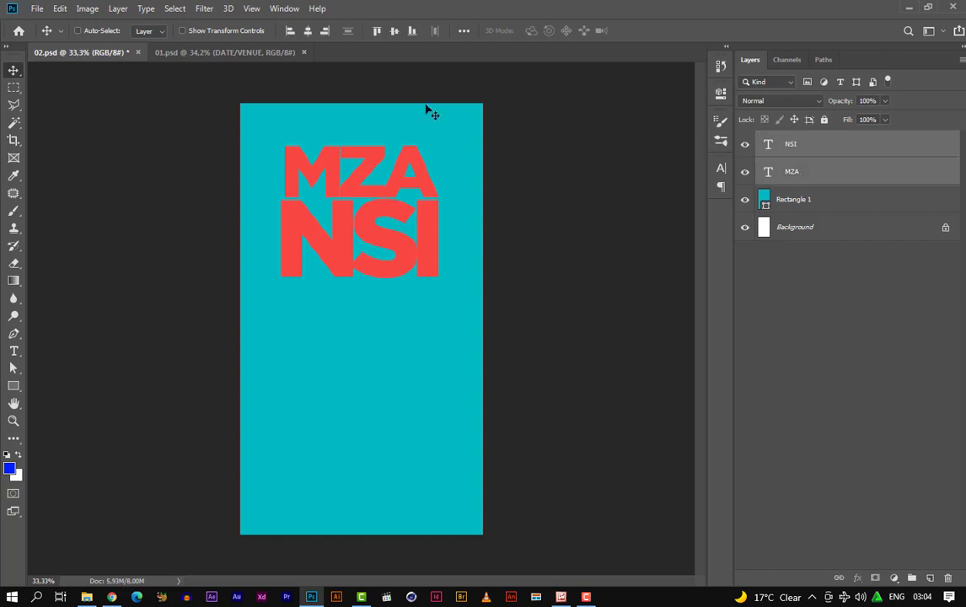
left_click(291, 31)
left_click_drag(354, 186, 354, 174)
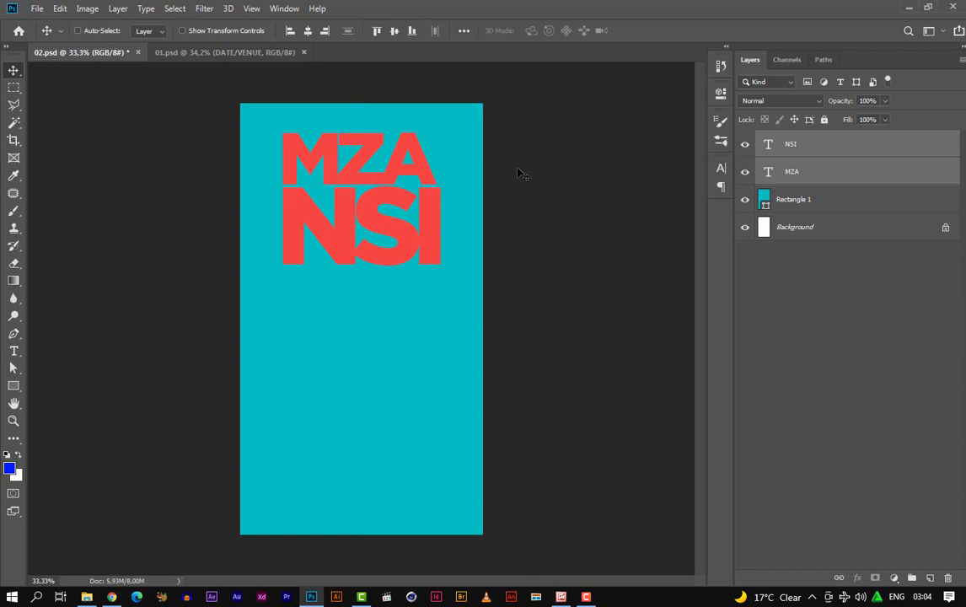
Compare the headline against the finished 01.psd reference poster
left_click(223, 54)
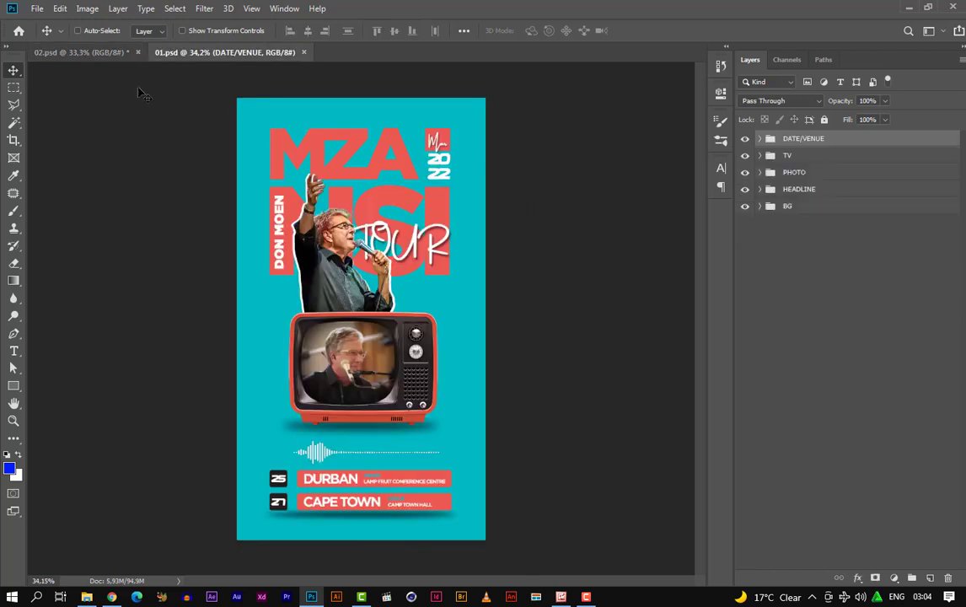
left_click(93, 52)
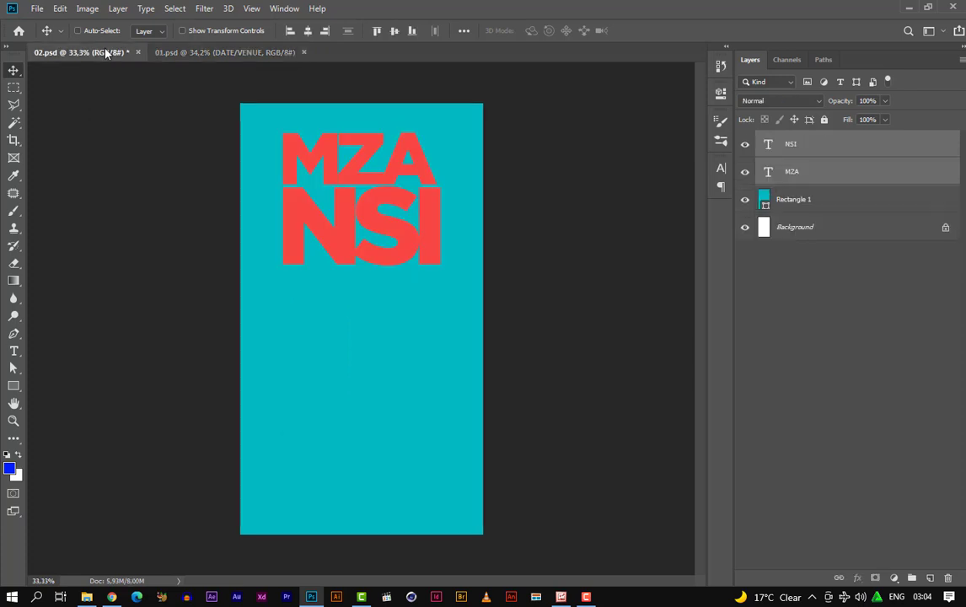
left_click(187, 52)
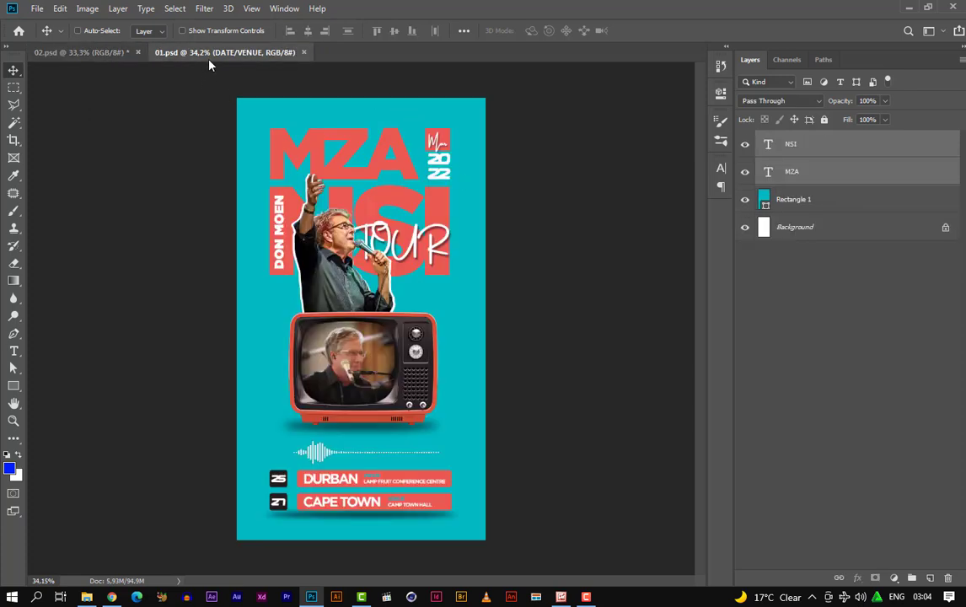
left_click(88, 51)
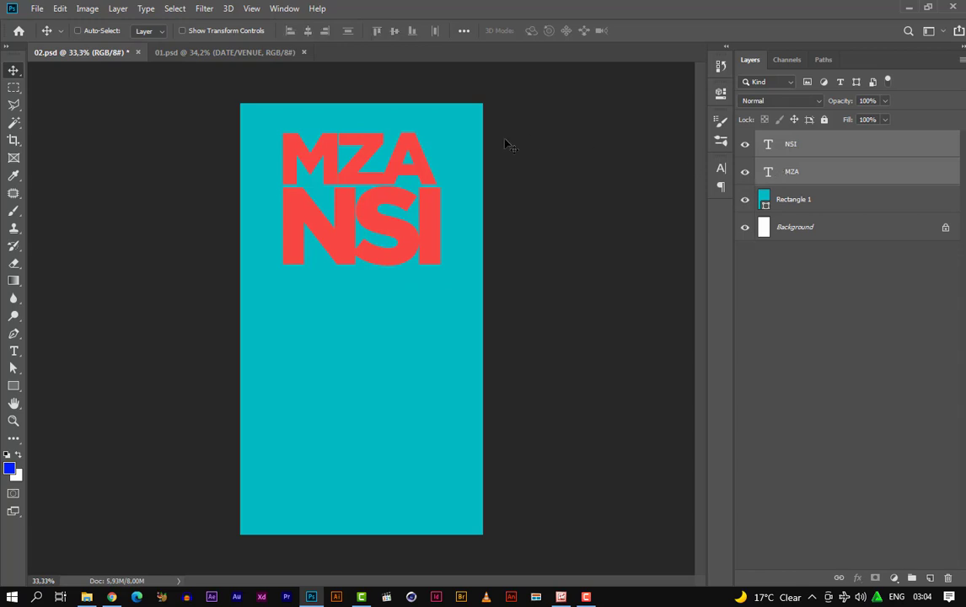
Scale MZA to about 83% and nudge it snugly above NSI's left edge
left_click(399, 147, "ctrl")
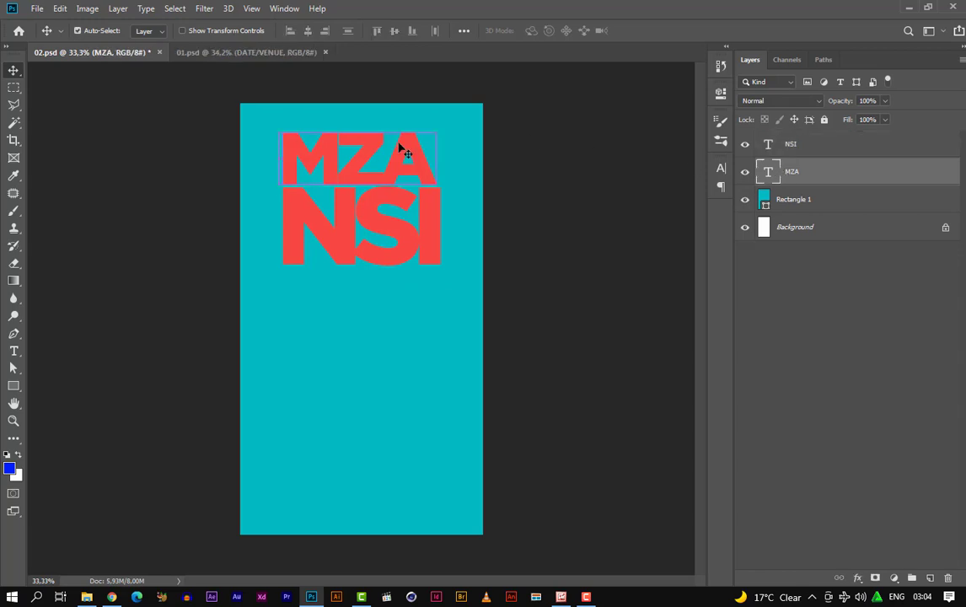
key("ctrl+t")
left_click_drag(435, 123, 410, 134)
left_click_drag(345, 154, 346, 150)
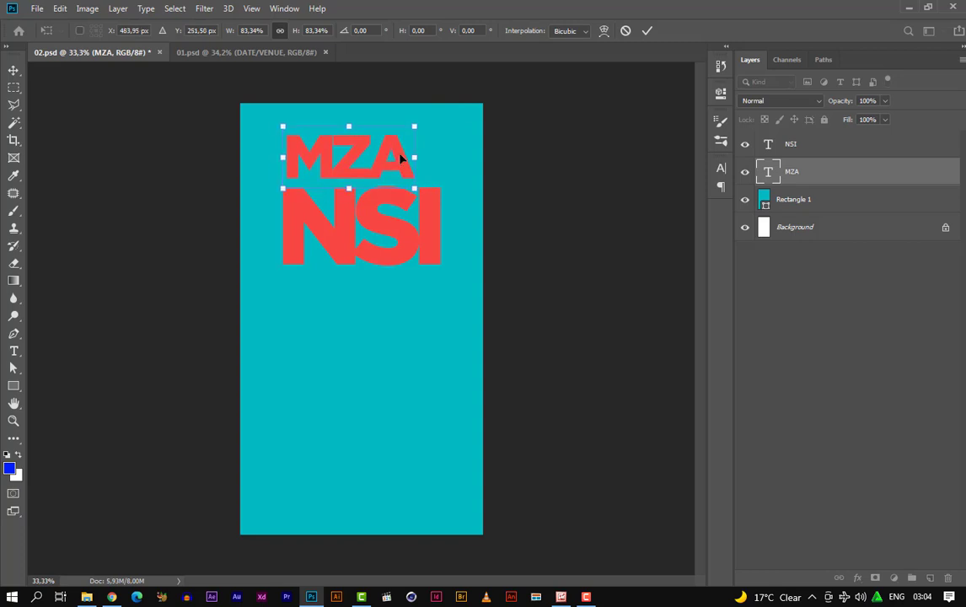
key("Left")
key("Left")
key("Left")
key("Left")
key("Left")
key("Left")
key("Left")
key("Left")
key("Down")
key("Down")
key("Down")
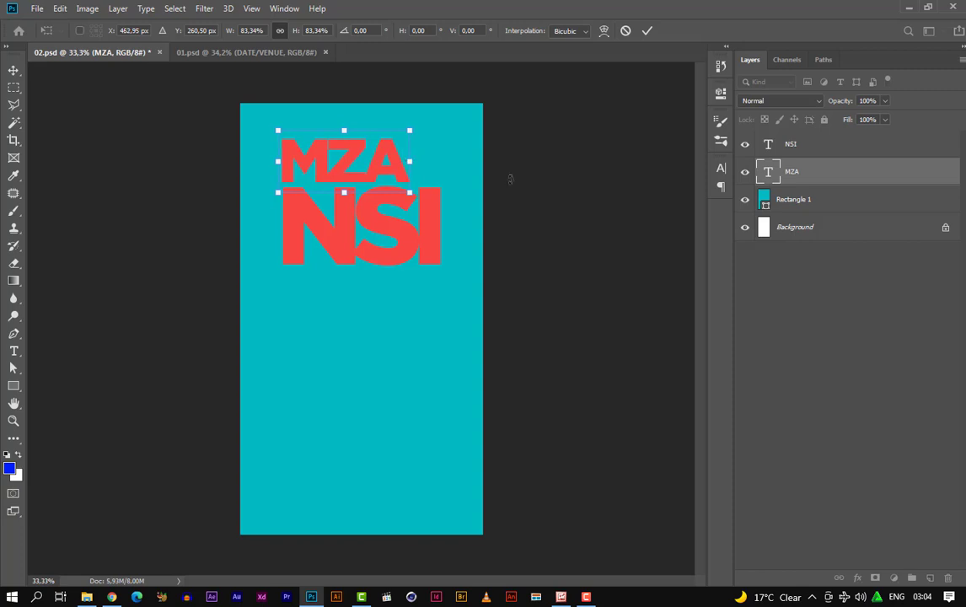
key("Return")
left_click(201, 52)
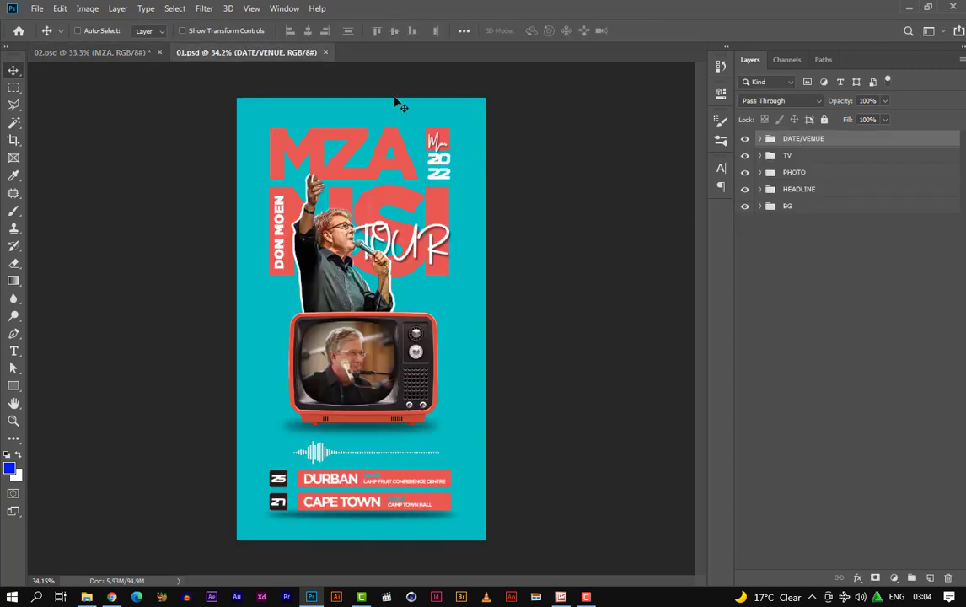
left_click(94, 51)
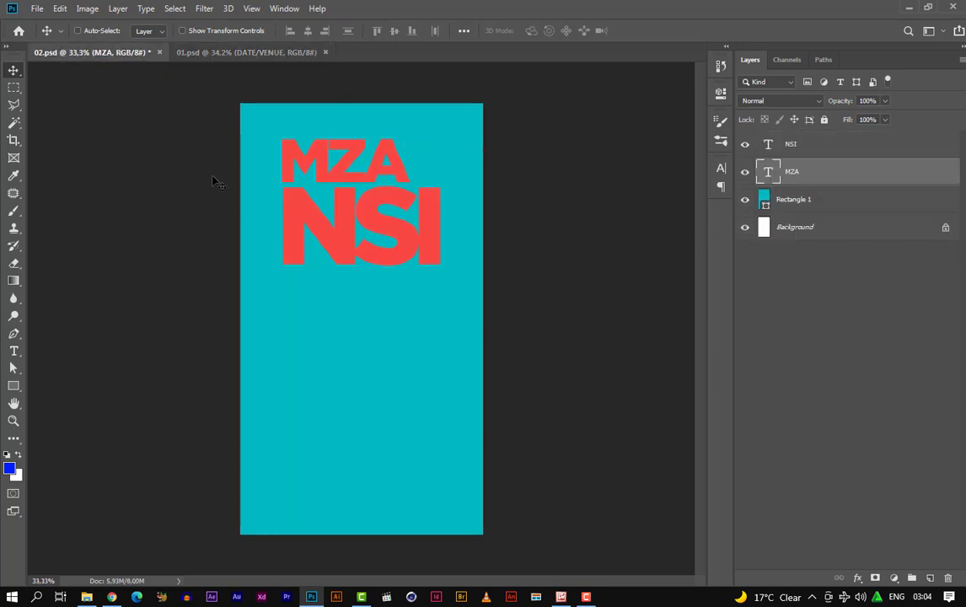
Draw a small rectangle right of MZA and align its top edge with MZA's top
left_click(13, 386)
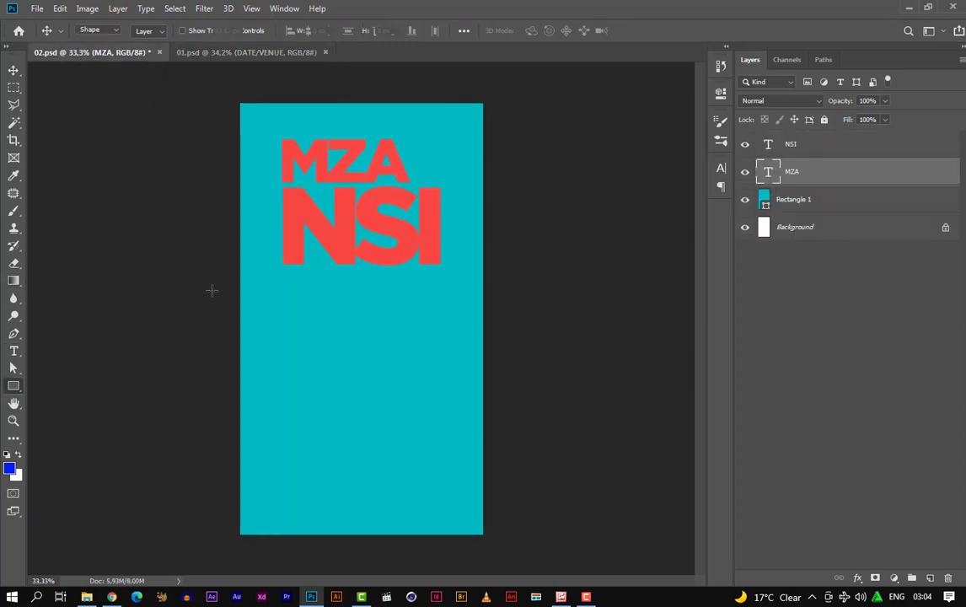
left_click_drag(422, 136, 440, 158)
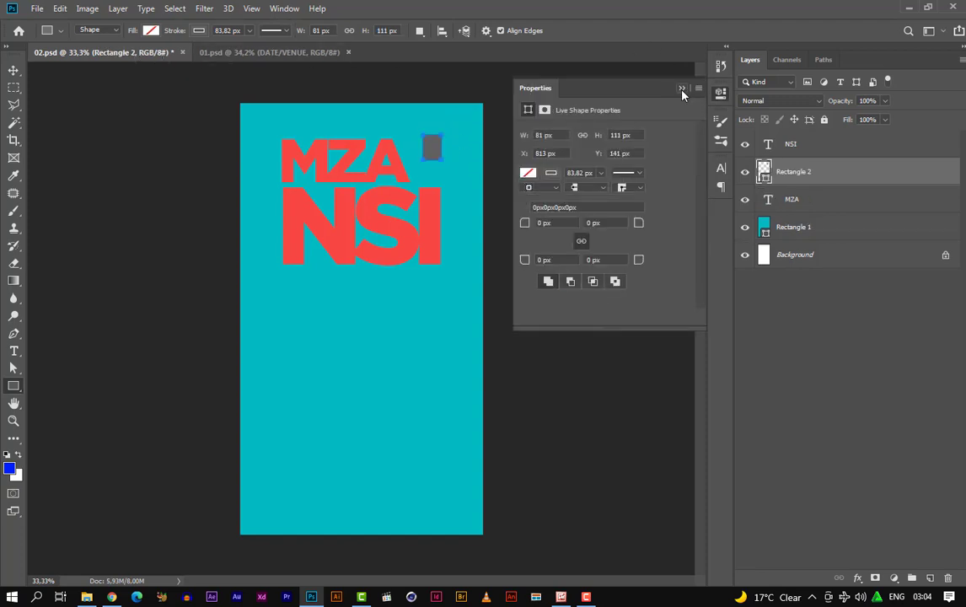
left_click(682, 89)
scroll(474, 161, "up", 5)
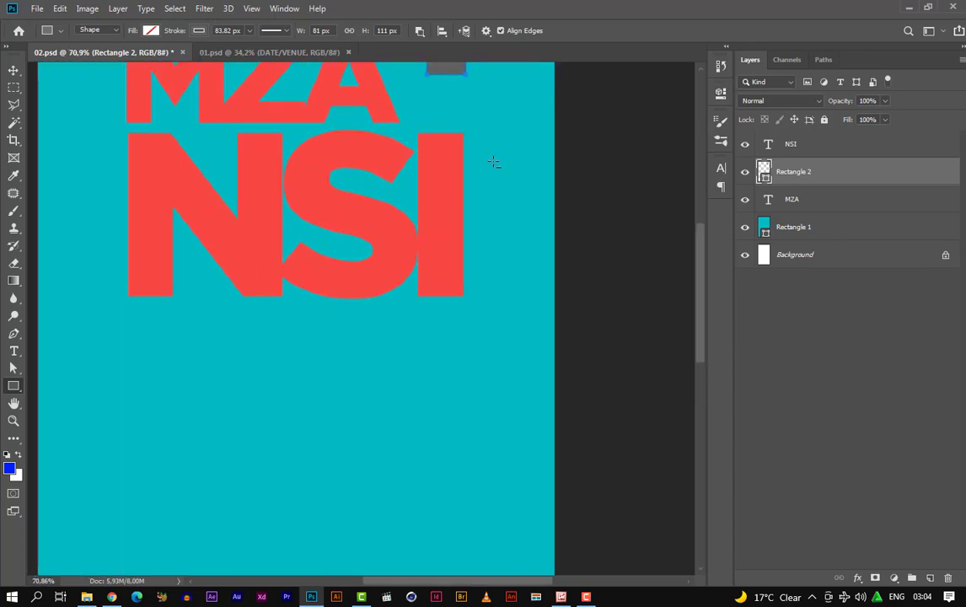
left_click_drag(479, 247, 519, 195)
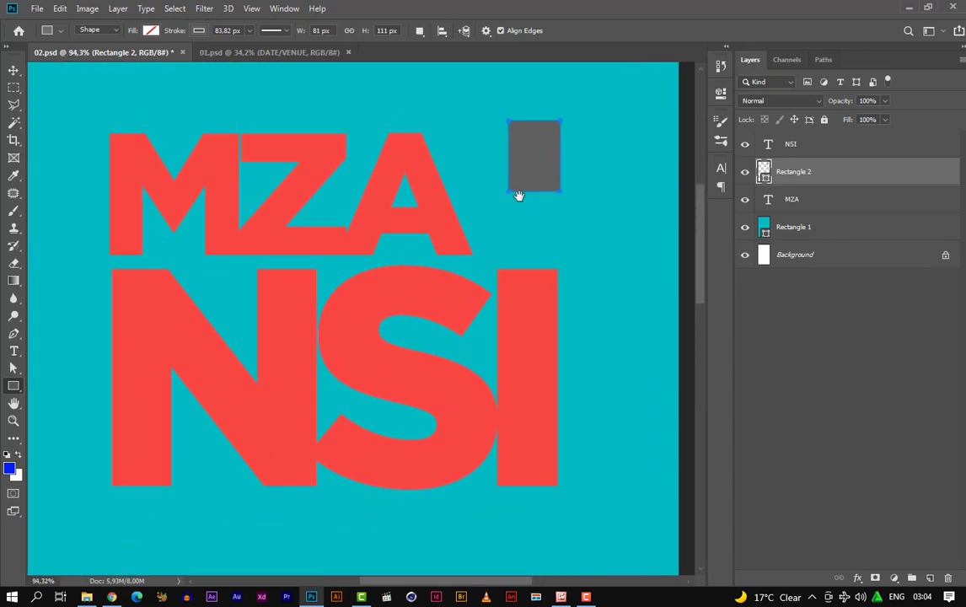
left_click(15, 71)
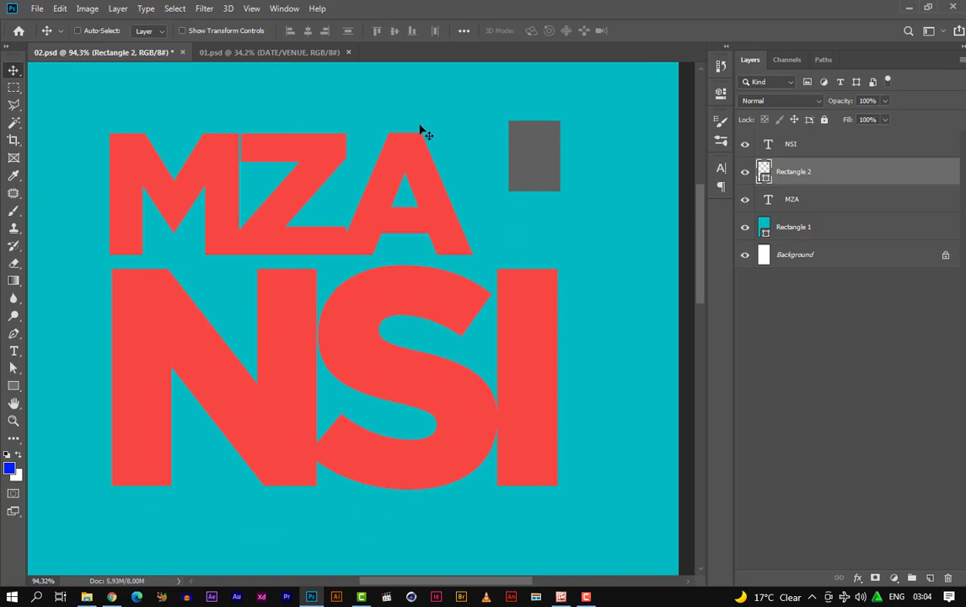
left_click_drag(527, 147, 525, 178)
key("ctrl+t")
key("Return")
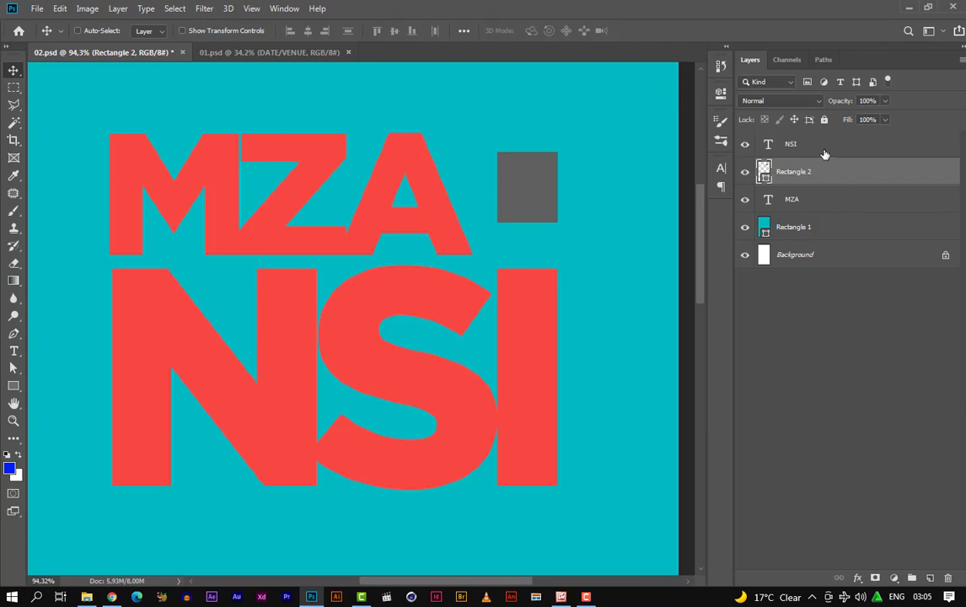
left_click(813, 208, "shift")
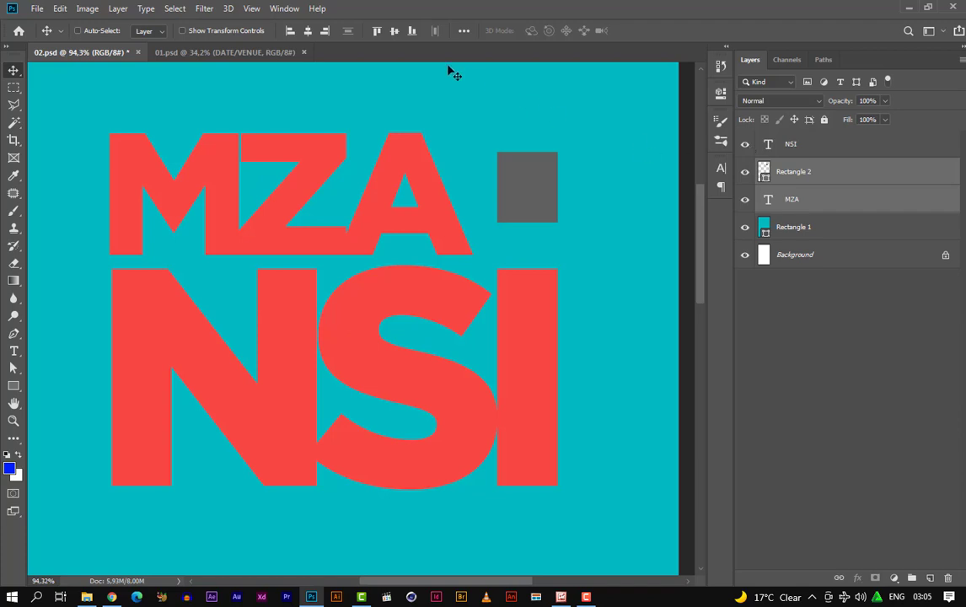
left_click(379, 32)
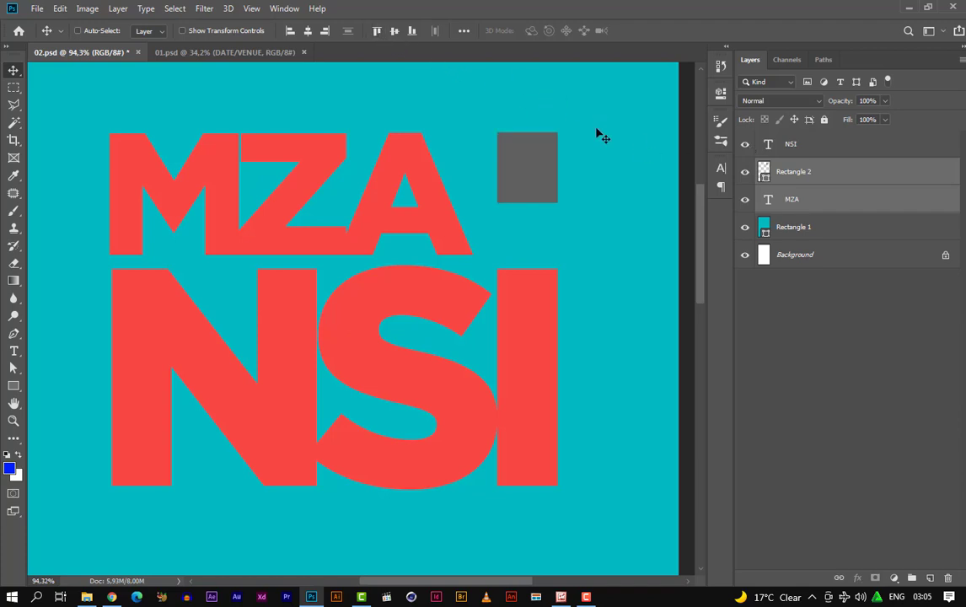
Remove the rectangle's stroke and fill it with the headline's coral red, fa4844
left_click(869, 173)
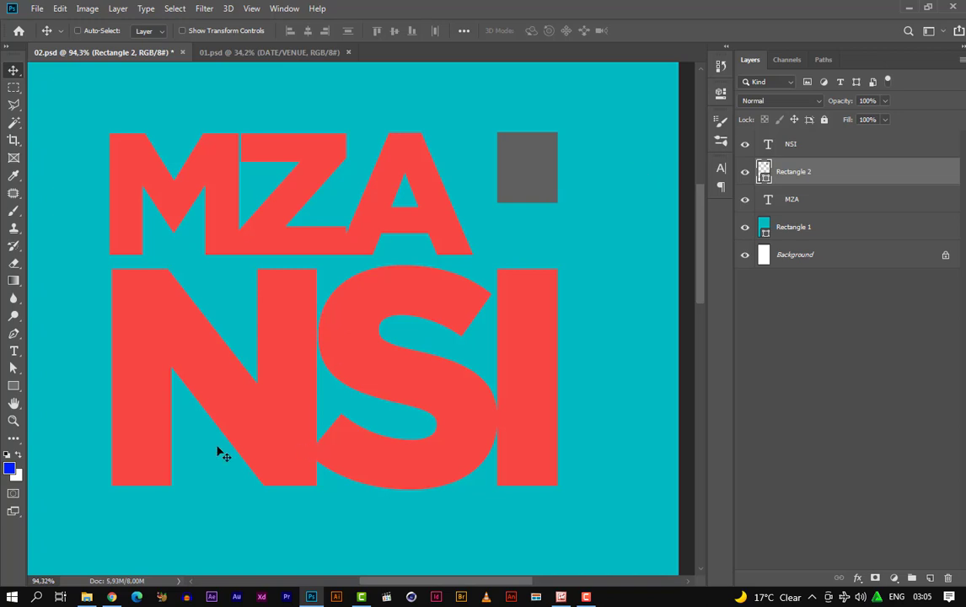
left_click(13, 388)
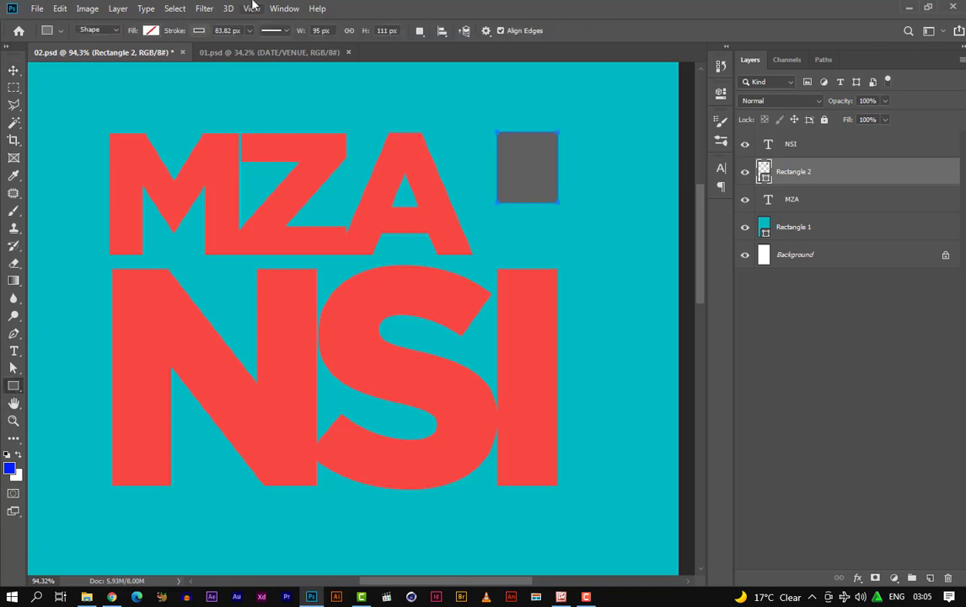
left_click(199, 31)
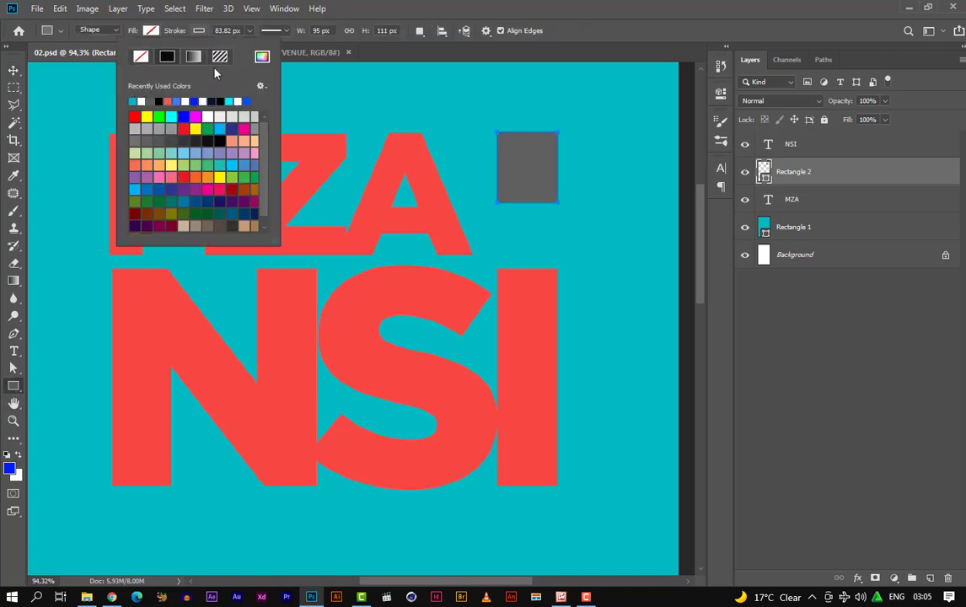
left_click(142, 58)
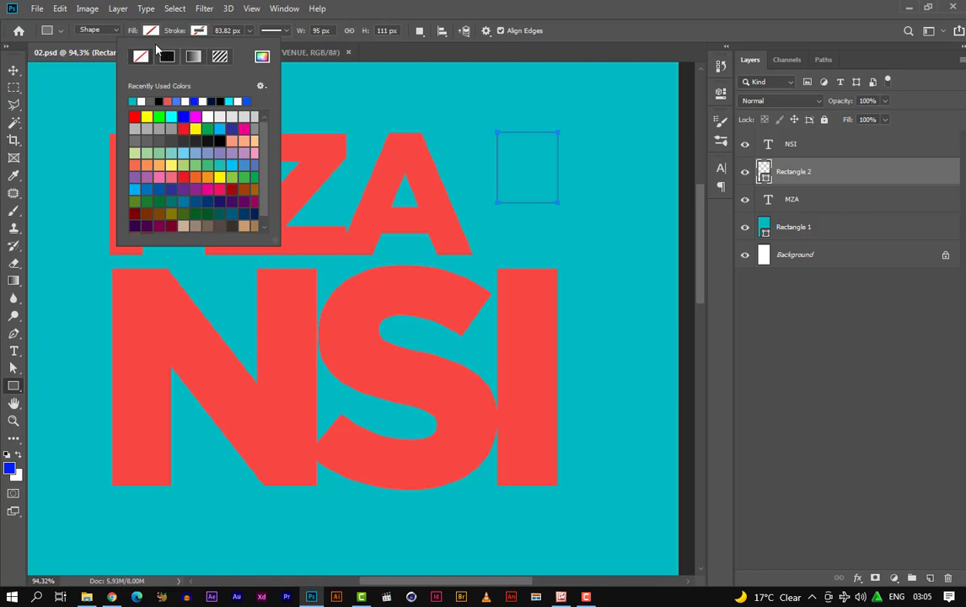
left_click(157, 31)
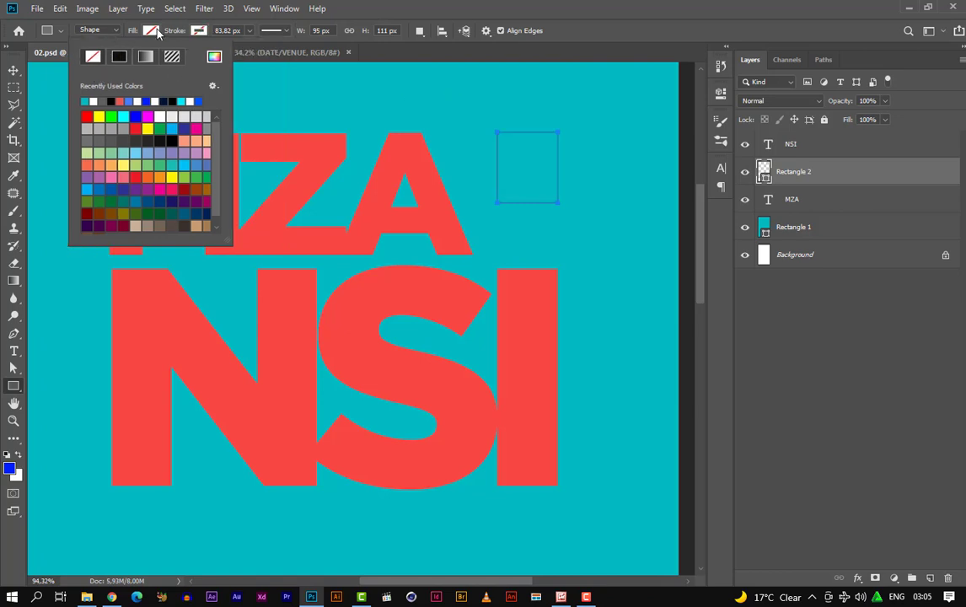
left_click(215, 57)
left_click(365, 313)
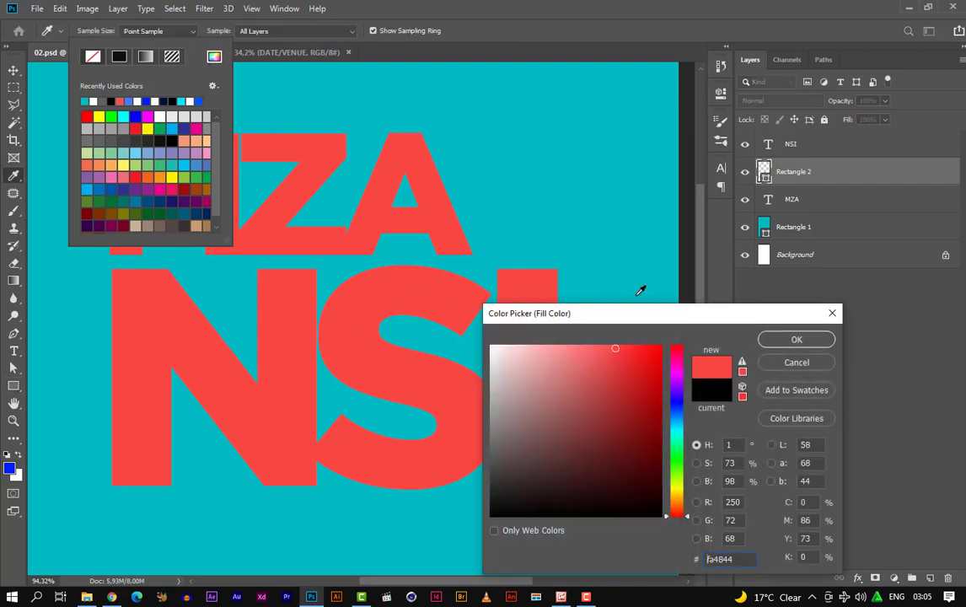
left_click(797, 340)
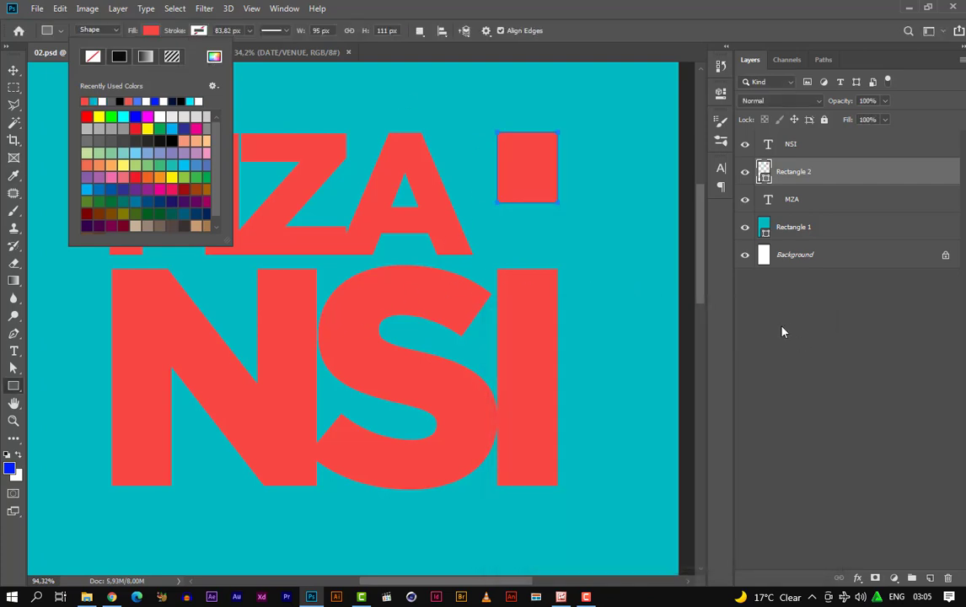
left_click(14, 70)
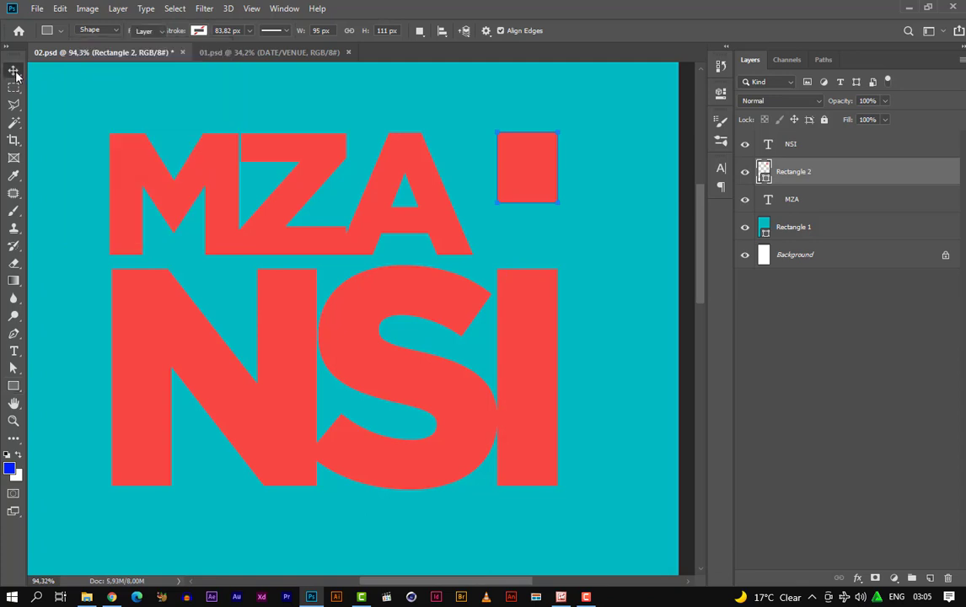
Compare 02.psd with the 01.psd reference poster
left_click(208, 52)
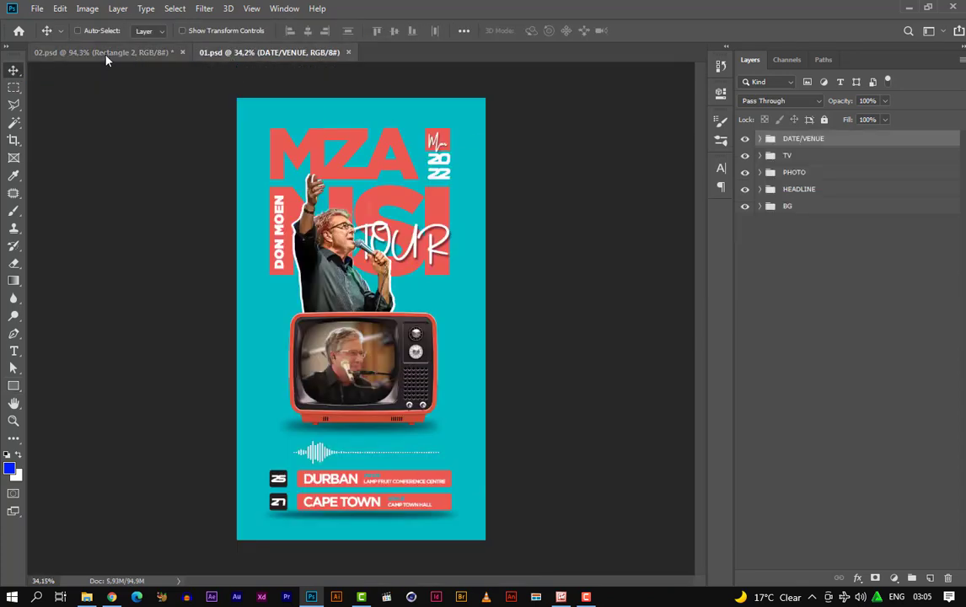
left_click(102, 53)
left_click(255, 53)
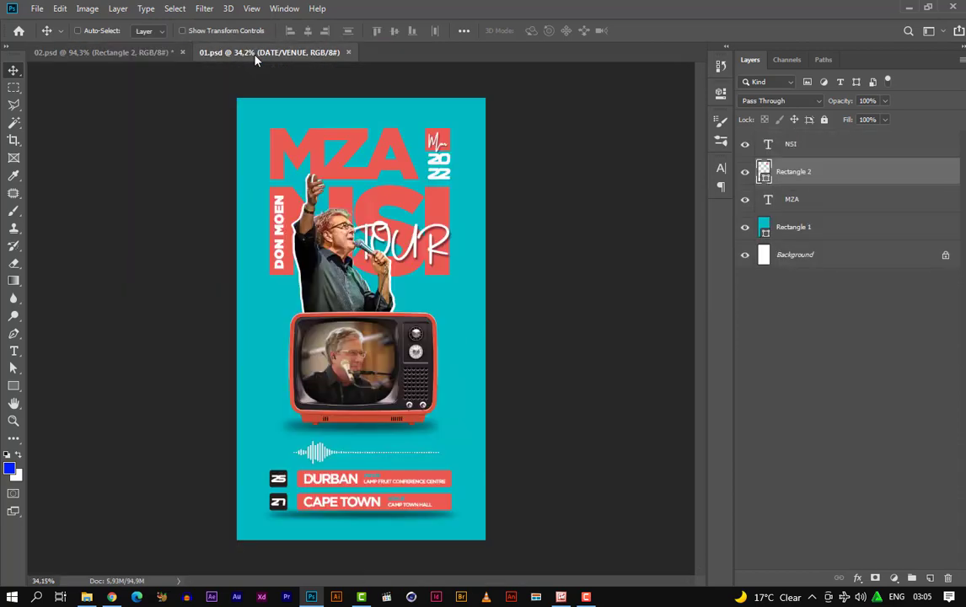
scroll(455, 139, "up", 2)
scroll(456, 135, "up", 3)
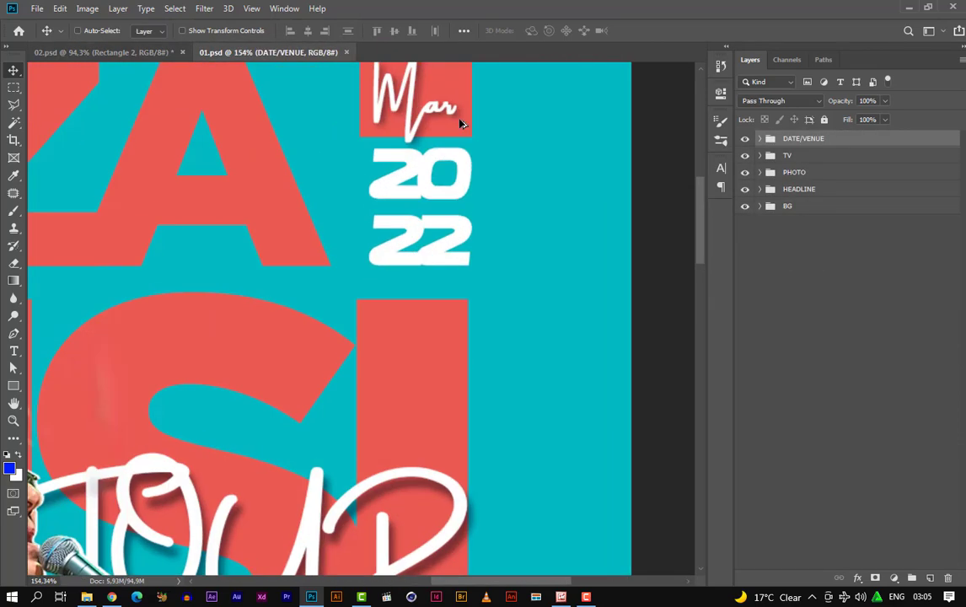
left_click(70, 50)
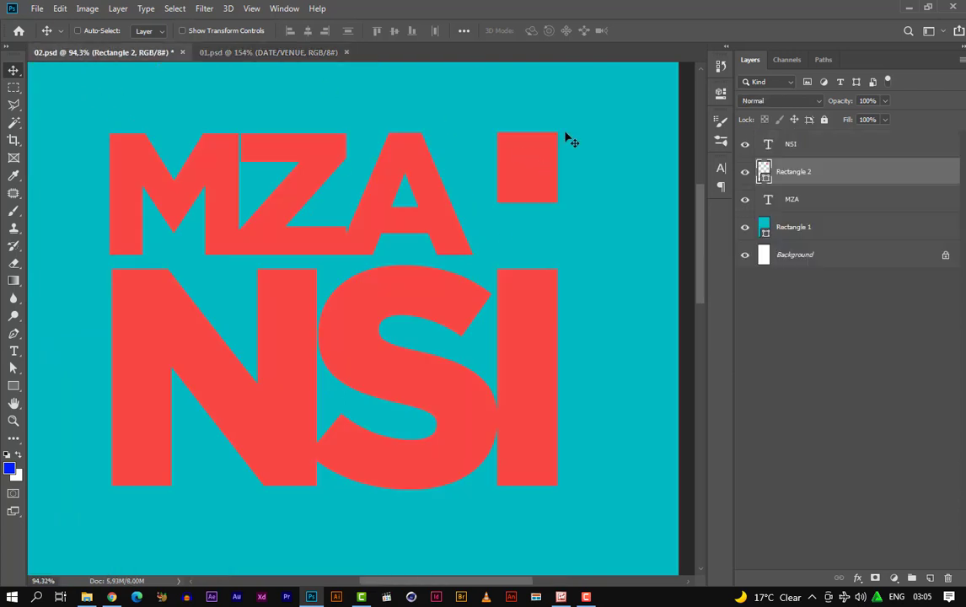
Add a large coral 'Mar' text layer and move it below NSI
key("t")
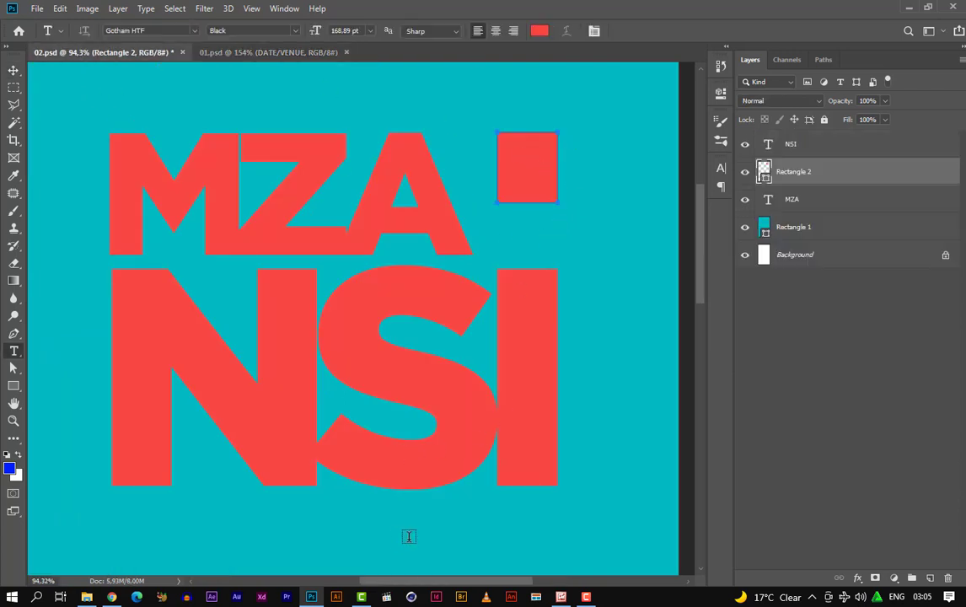
left_click(405, 532)
type("TM")
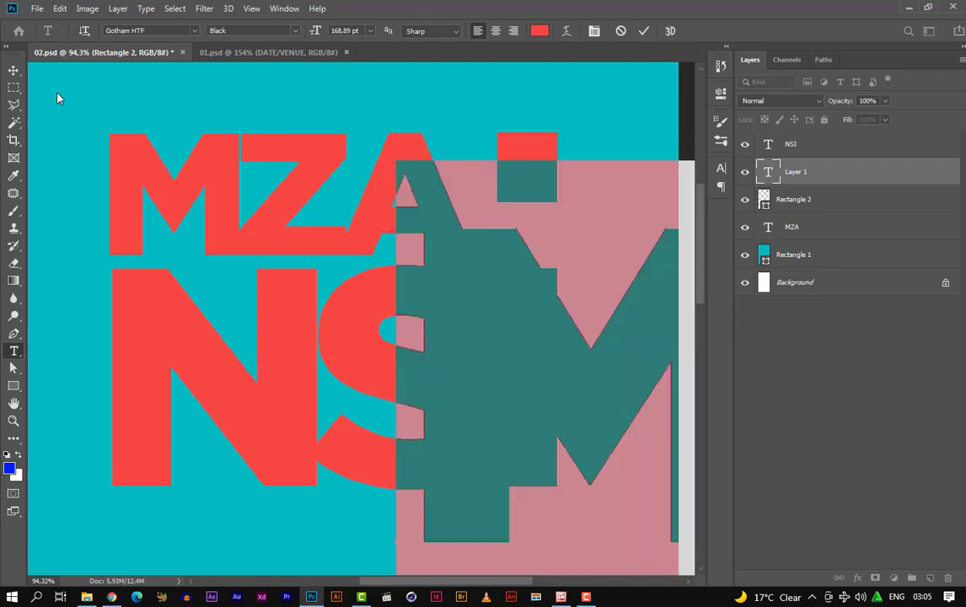
left_click(13, 70)
key("ctrl+0")
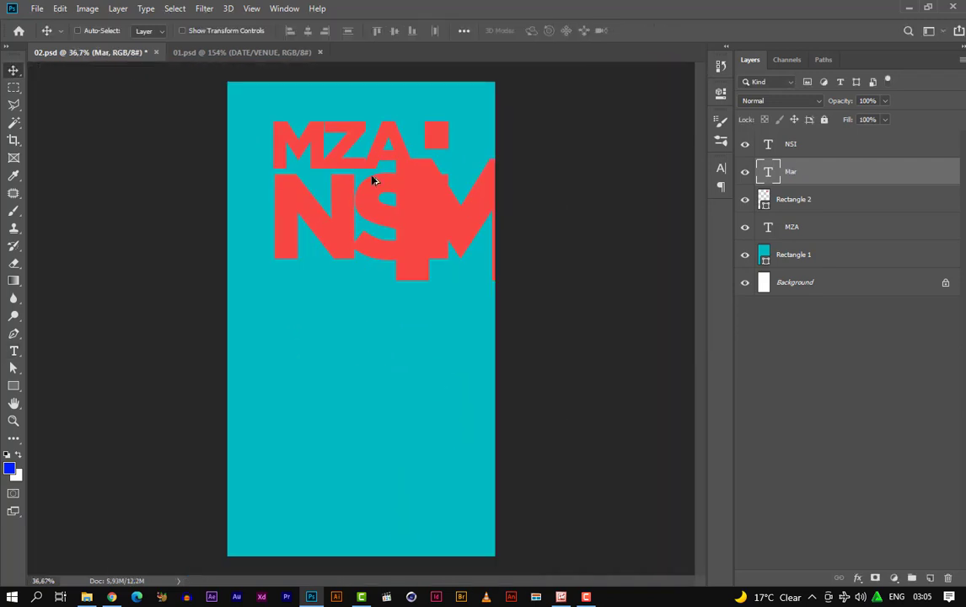
left_click_drag(440, 228, 320, 339)
key("t")
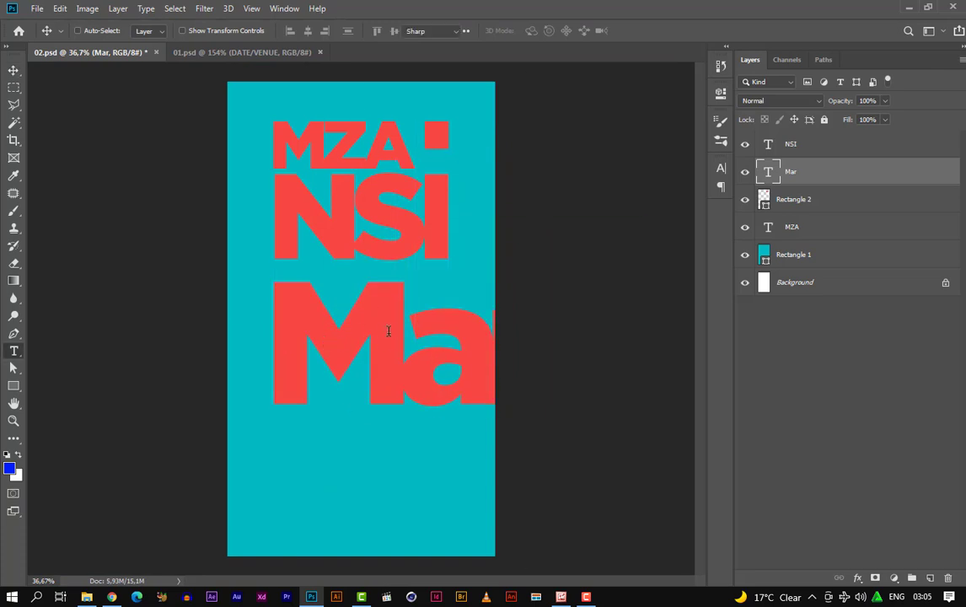
left_click(399, 326)
Begin a font search for the Mar text, then cancel it
key("ctrl+a")
left_click(145, 30)
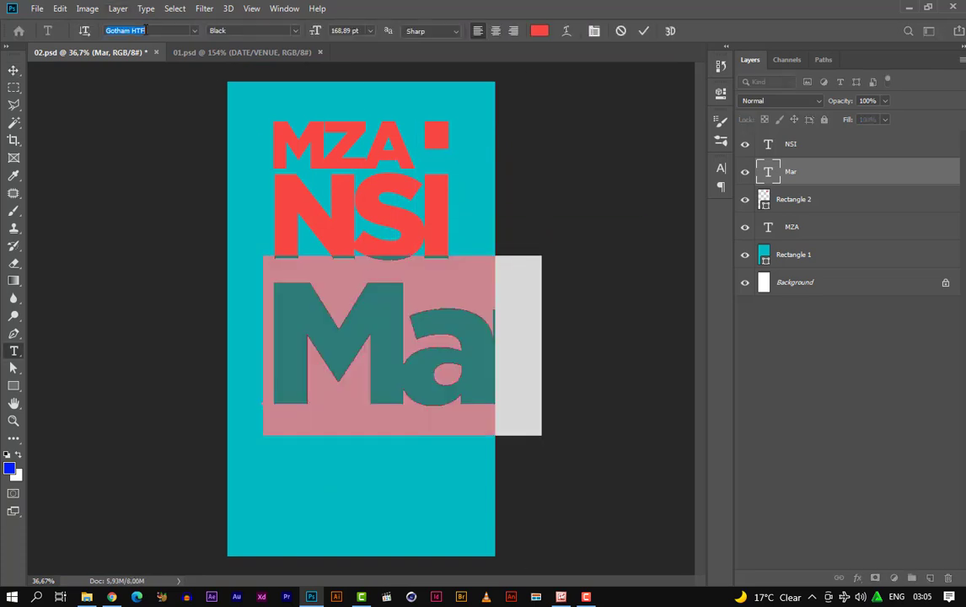
left_click(150, 30)
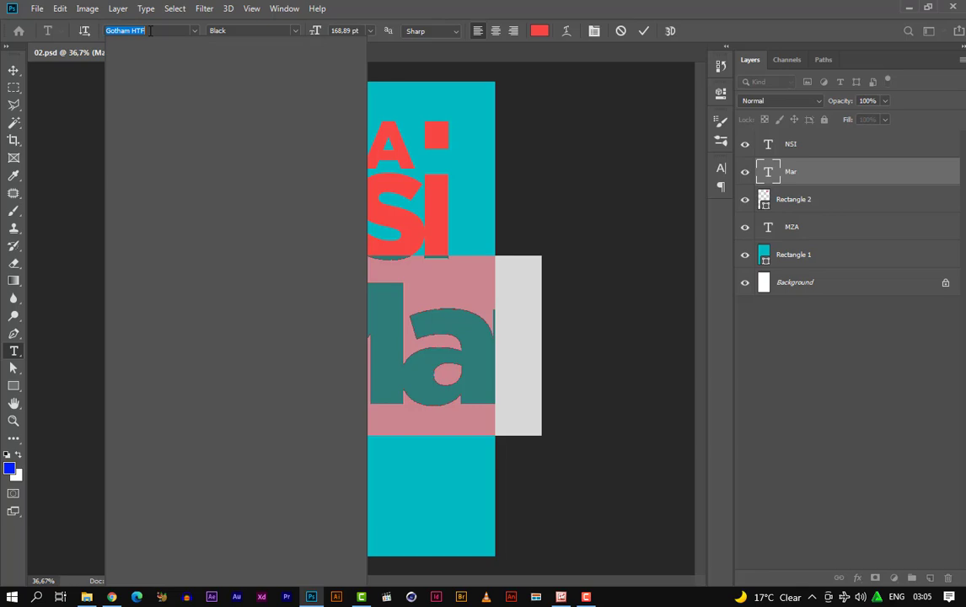
type("Am")
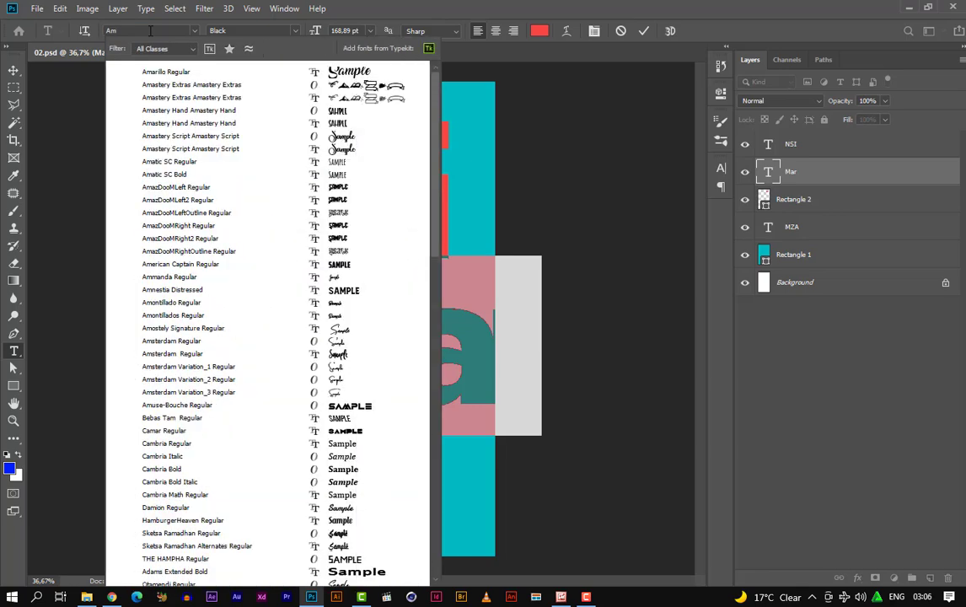
key("BackSpace")
key("BackSpace")
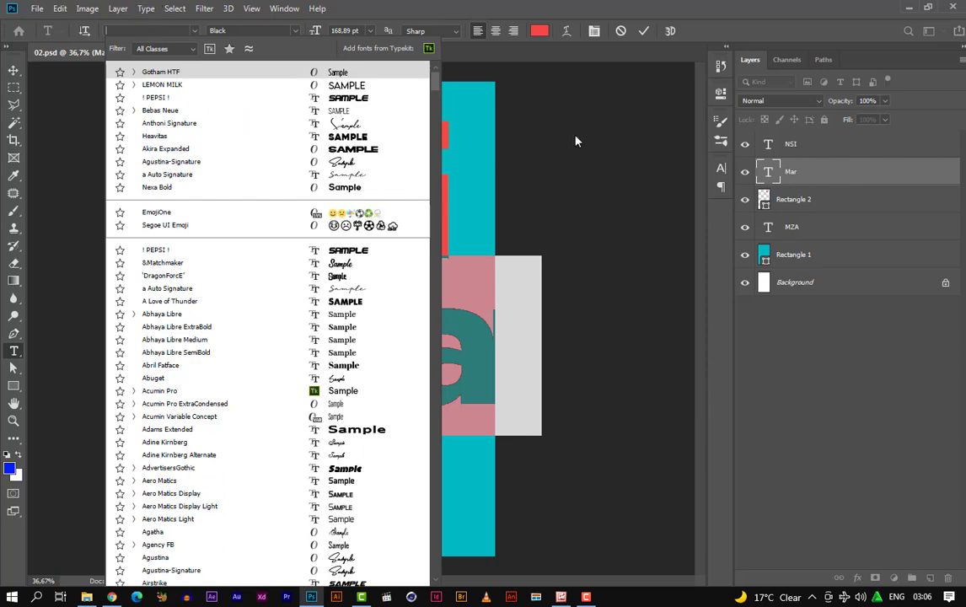
key("Escape")
Check which font the Mar date uses in the 01.psd reference
left_click(13, 70)
left_click(219, 52)
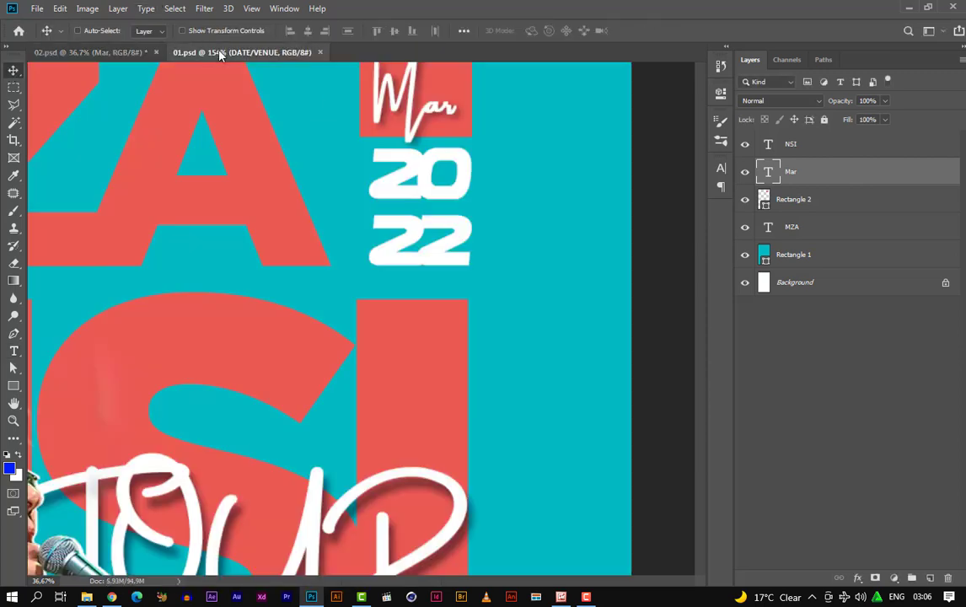
left_click_drag(520, 144, 536, 239)
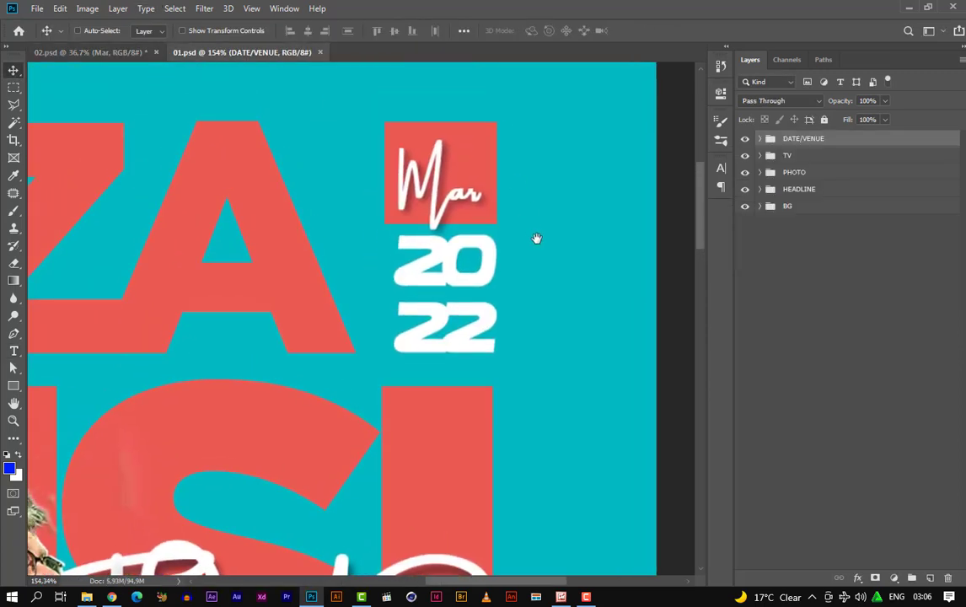
key("t")
left_click(453, 162)
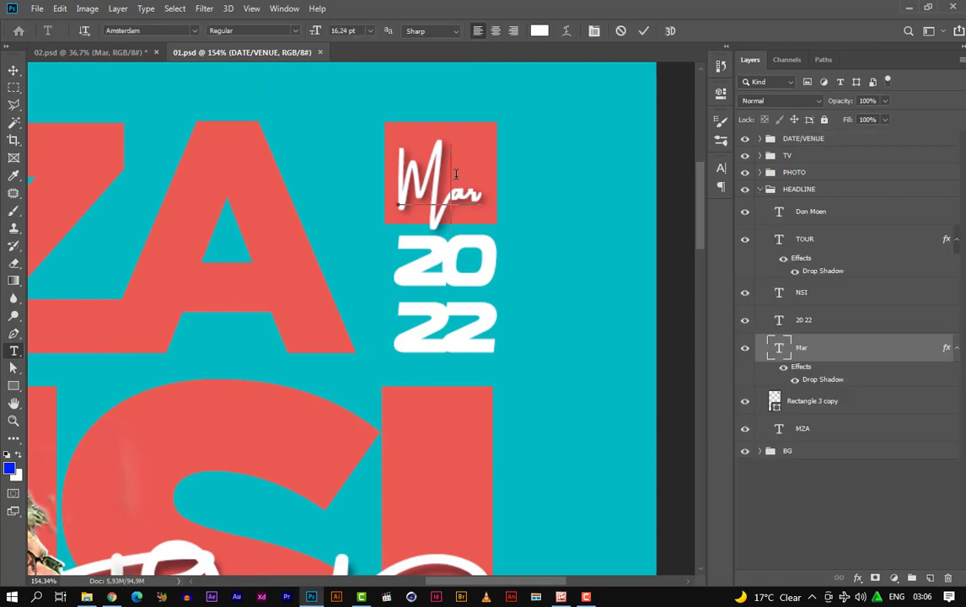
left_click(80, 53)
Set the Mar text in 02.psd to the Amsterdam Regular script font
left_click(395, 344)
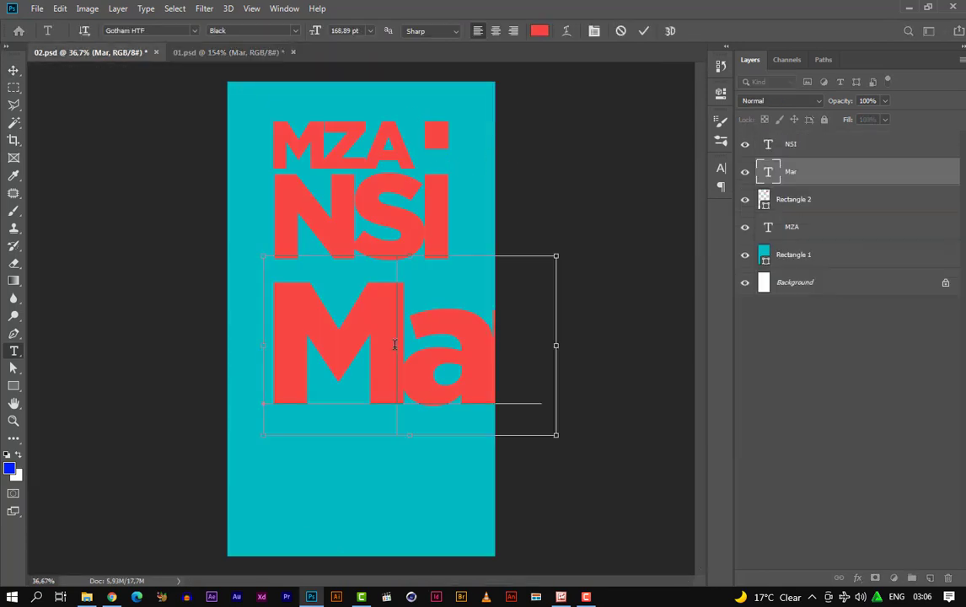
key("ctrl+a")
left_click(124, 31)
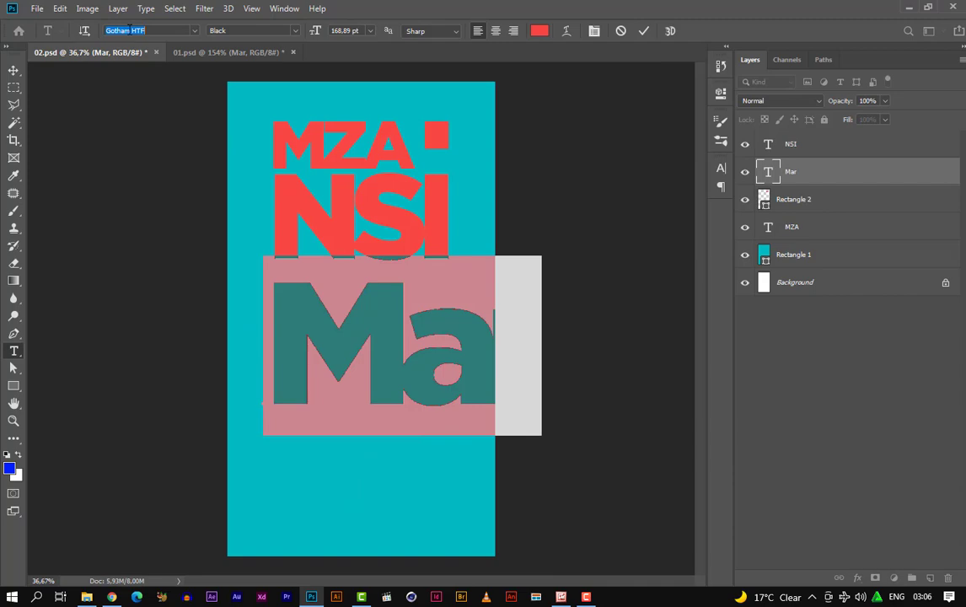
type("Amster")
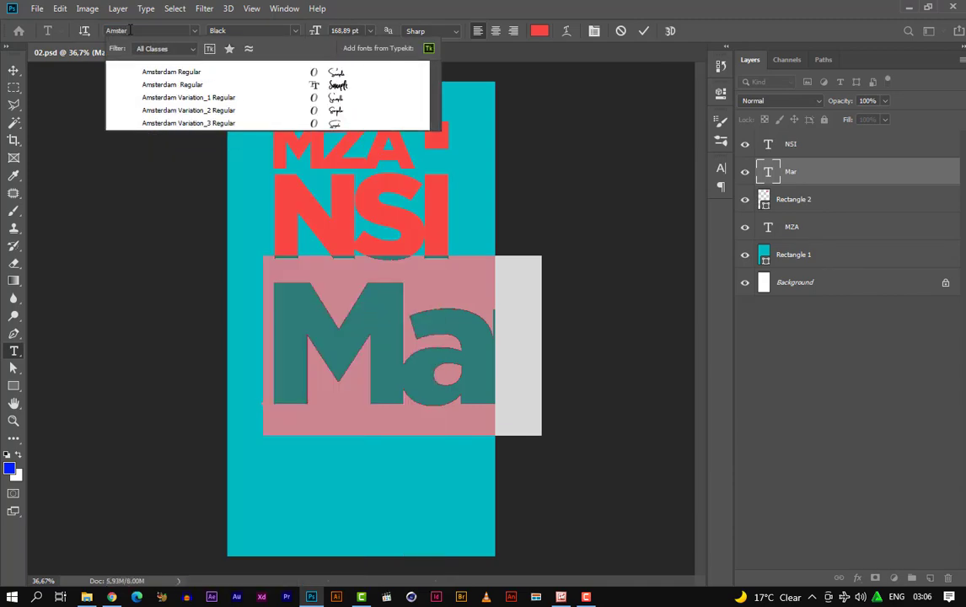
left_click(156, 73)
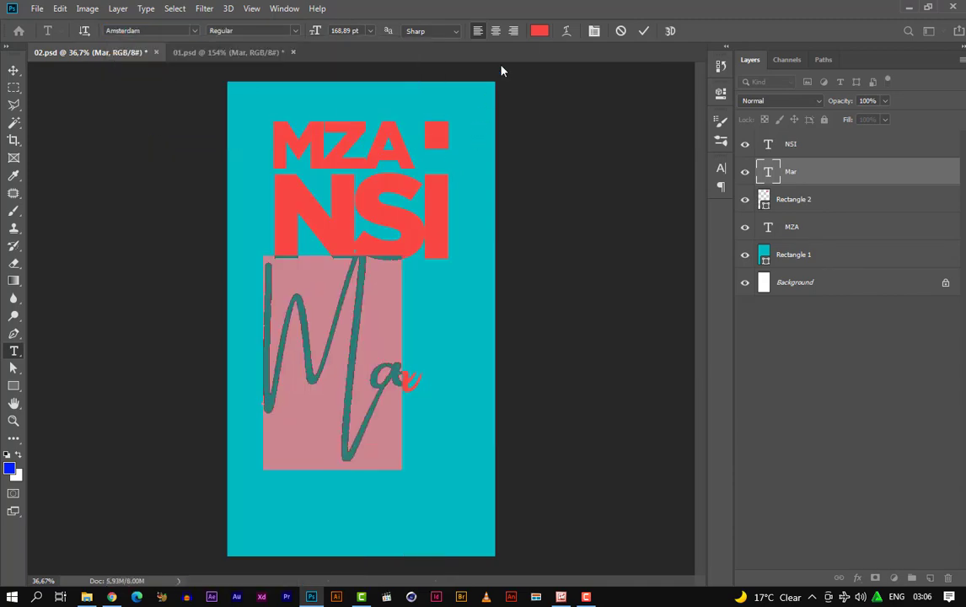
left_click(540, 30)
Make the Mar script text white (ffffff) and reset its tracking to 0
type("ffffff")
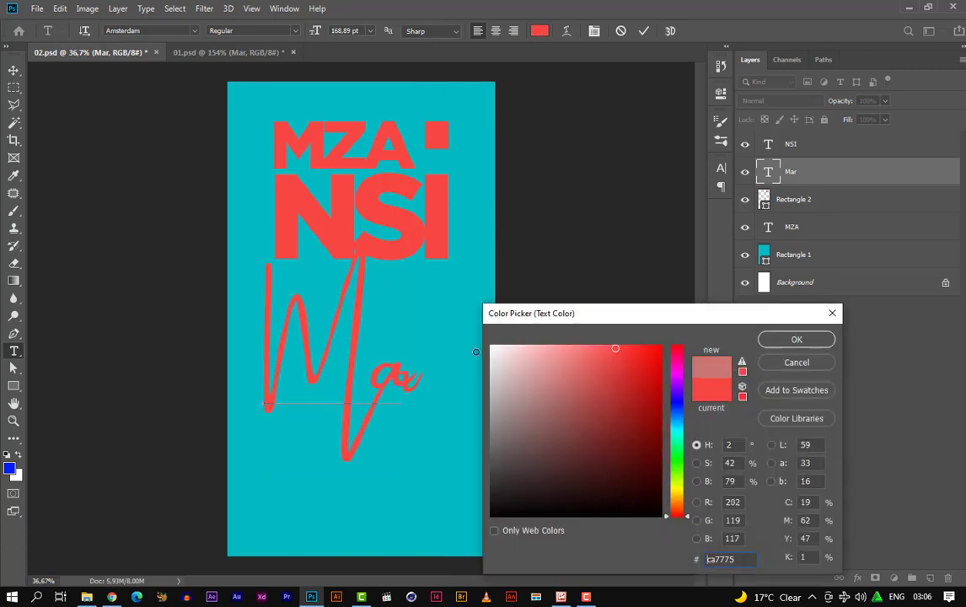
left_click(797, 340)
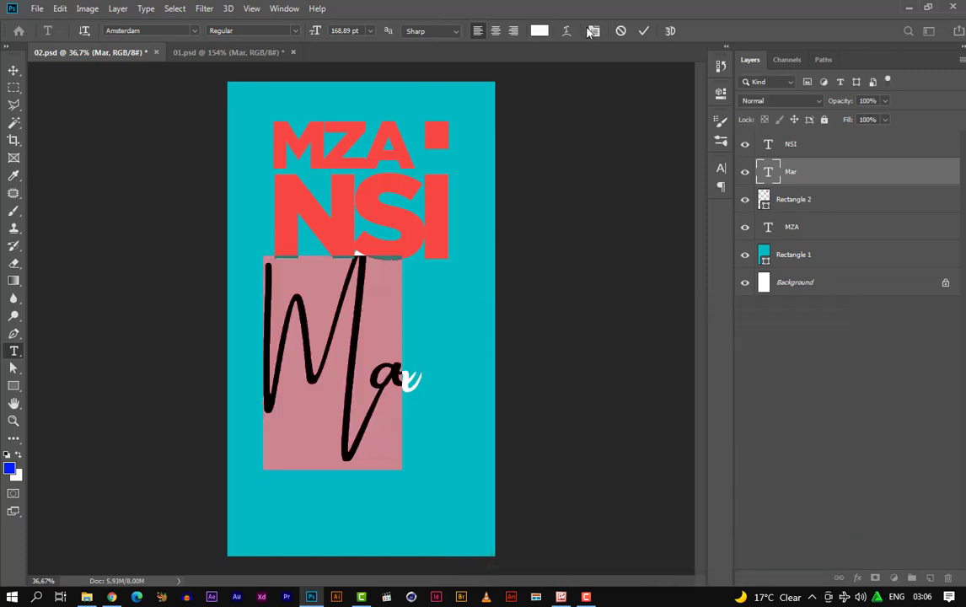
left_click(594, 31)
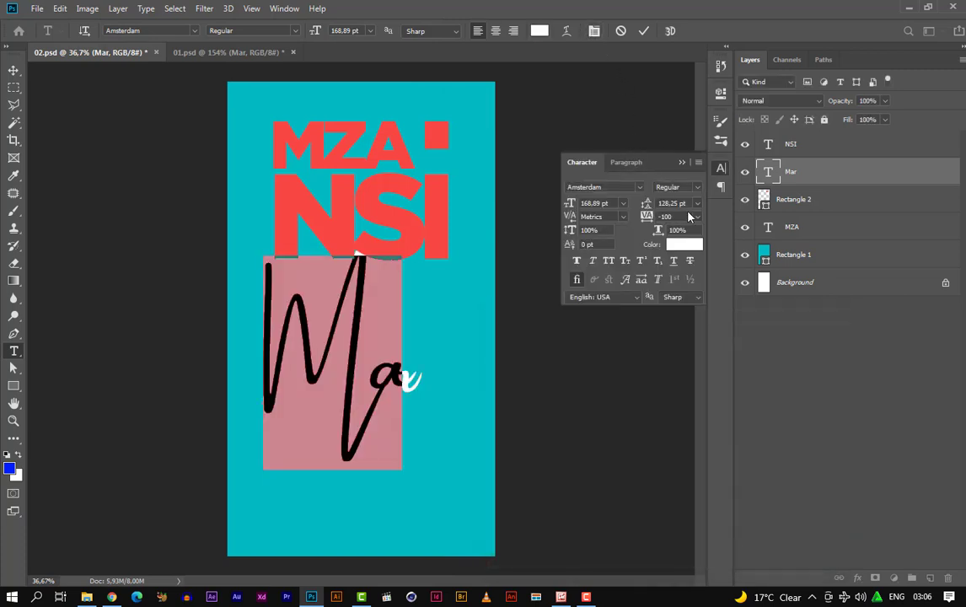
left_click(695, 217)
left_click(608, 265)
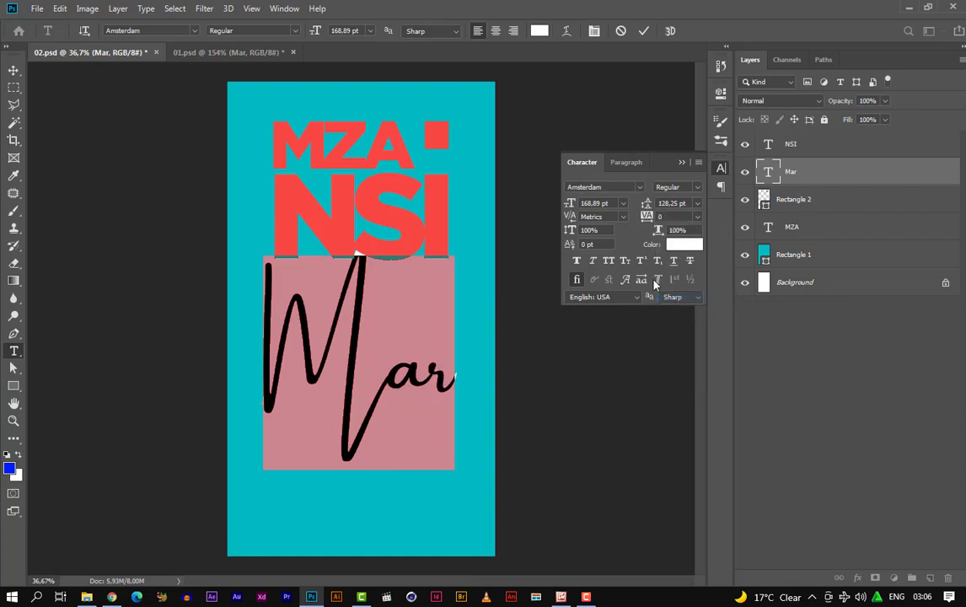
left_click(13, 71)
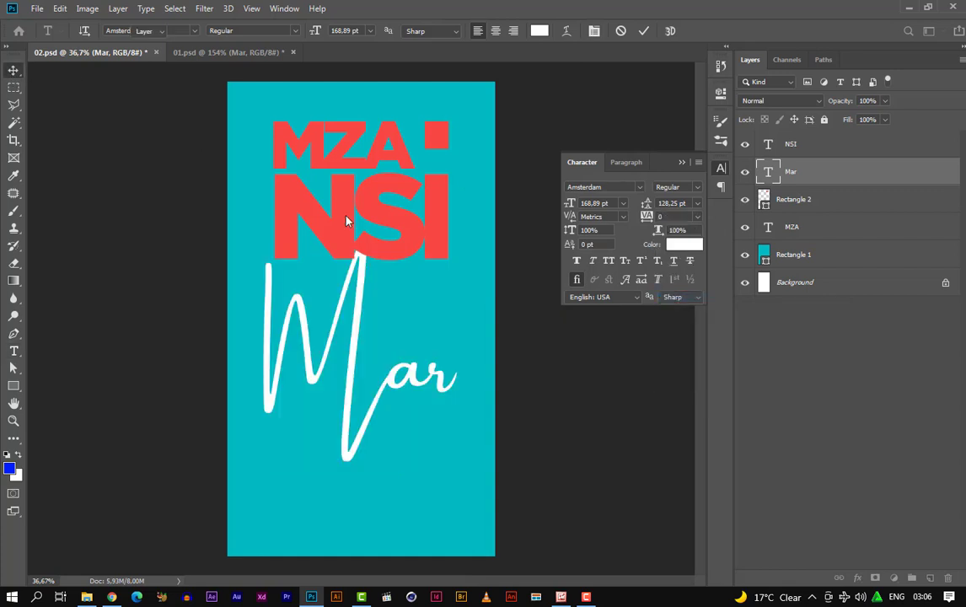
left_click(683, 164)
Shrink the Mar text to about 11% and place it on the red square
key("ctrl+t")
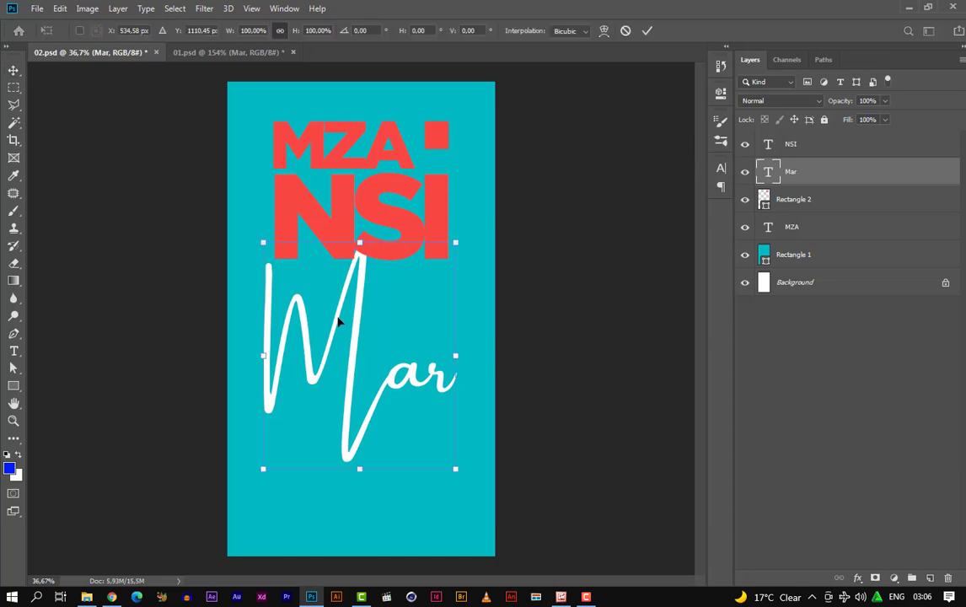
left_click_drag(264, 242, 437, 134)
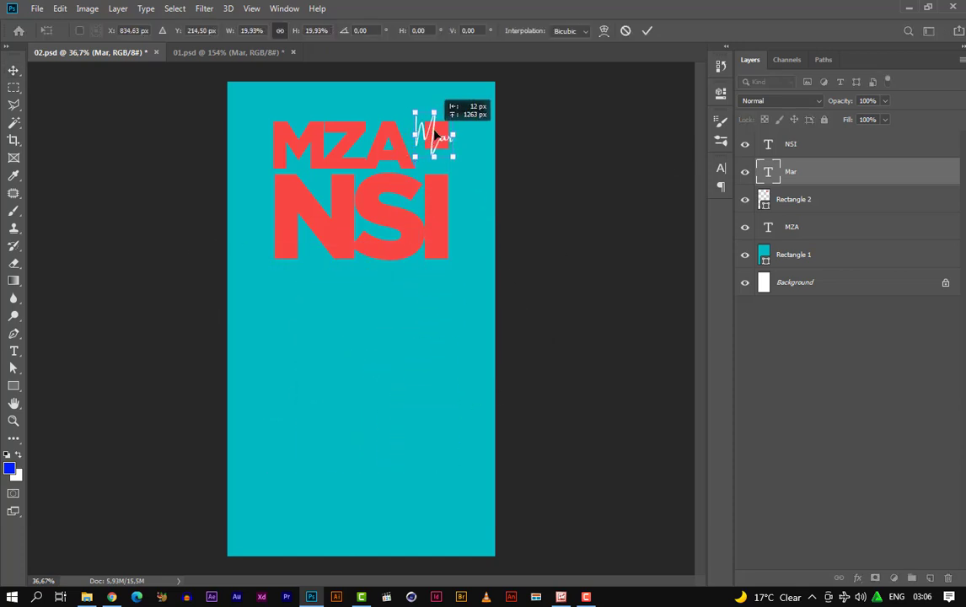
scroll(438, 134, "up", 2)
scroll(436, 135, "up", 4)
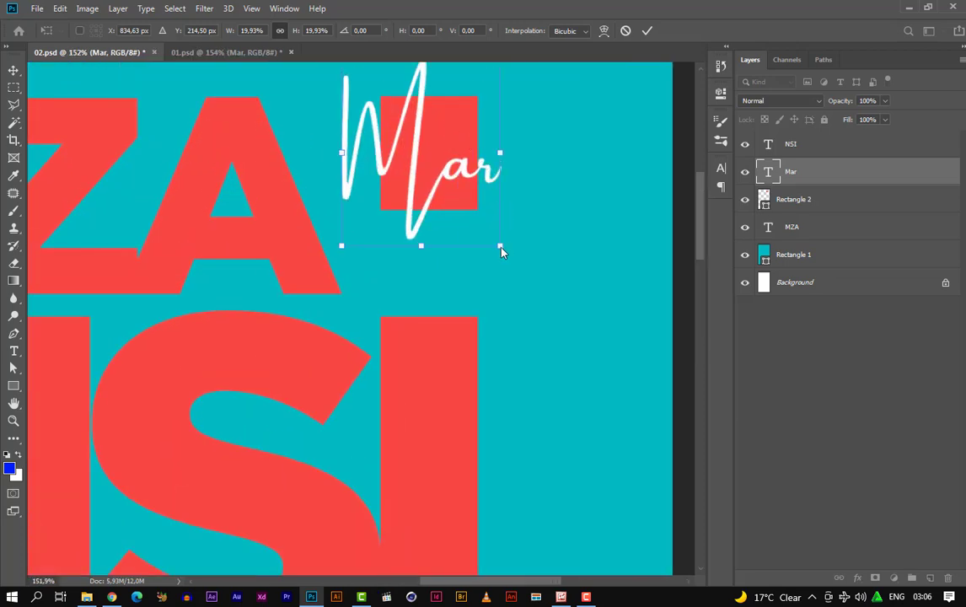
left_click_drag(500, 246, 430, 163)
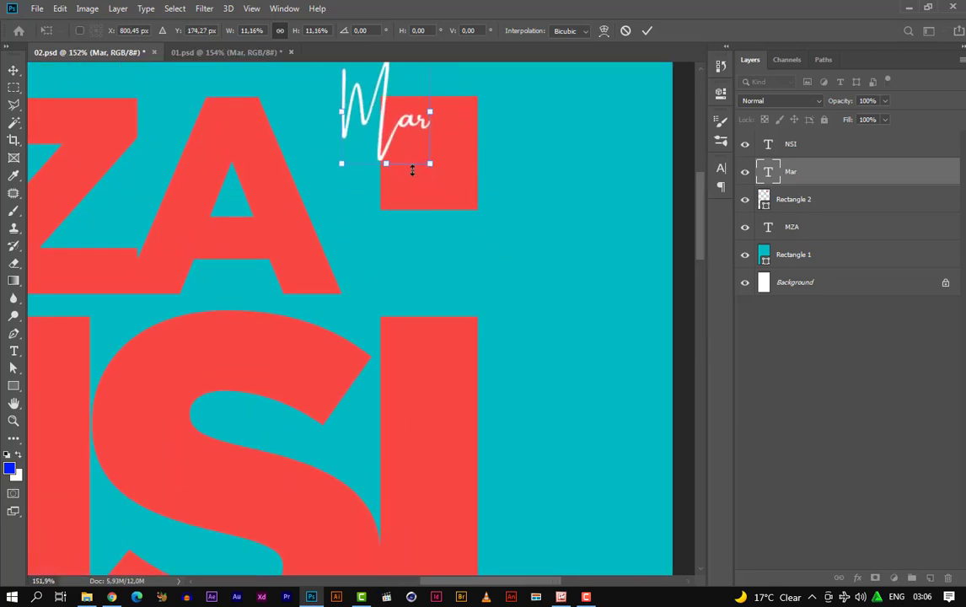
left_click_drag(374, 111, 413, 131)
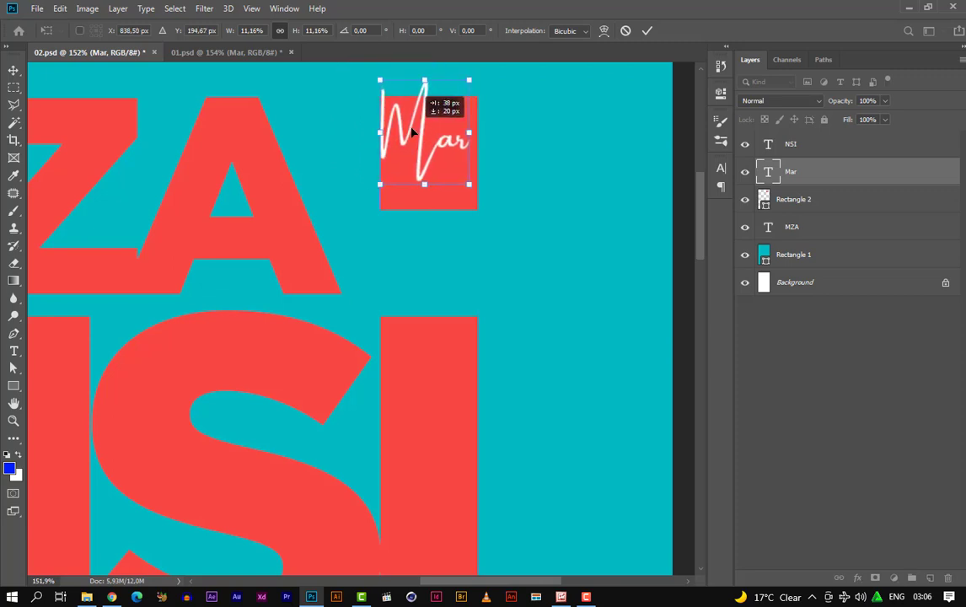
key("Return")
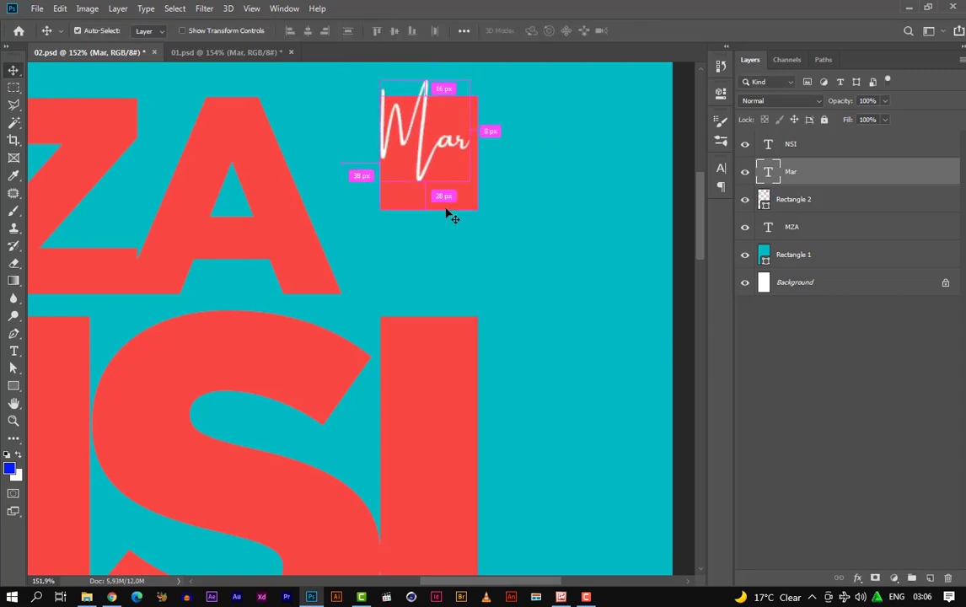
Shorten the red square to about 75% height so it fits Mar
left_click(446, 209, "ctrl")
key("ctrl+t")
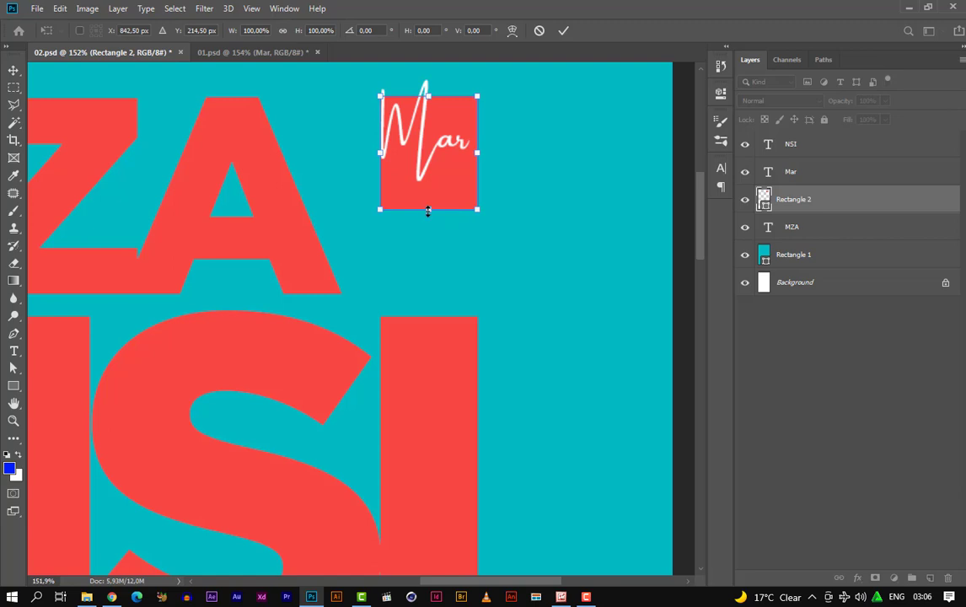
left_click_drag(427, 210, 431, 180)
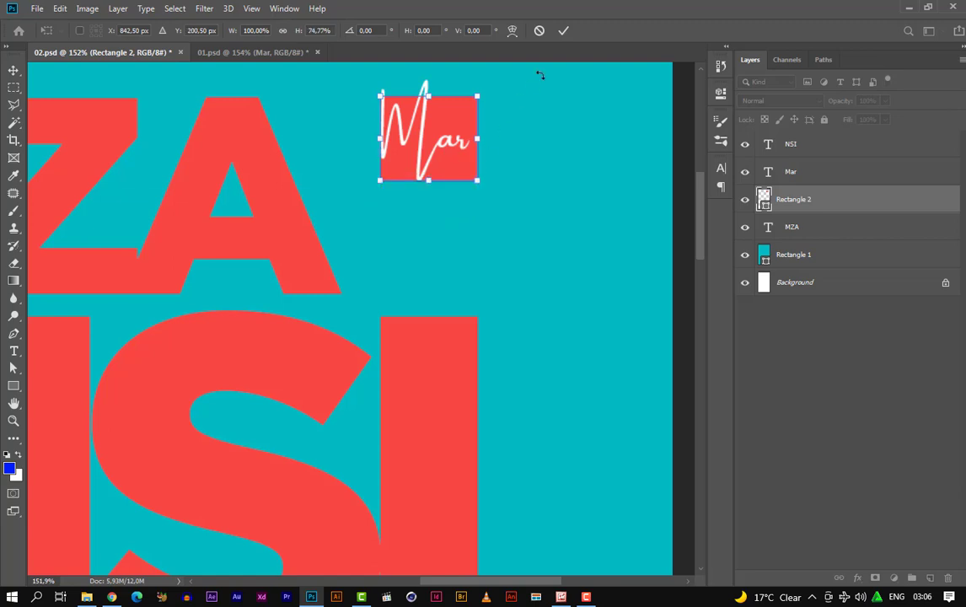
left_click(566, 31)
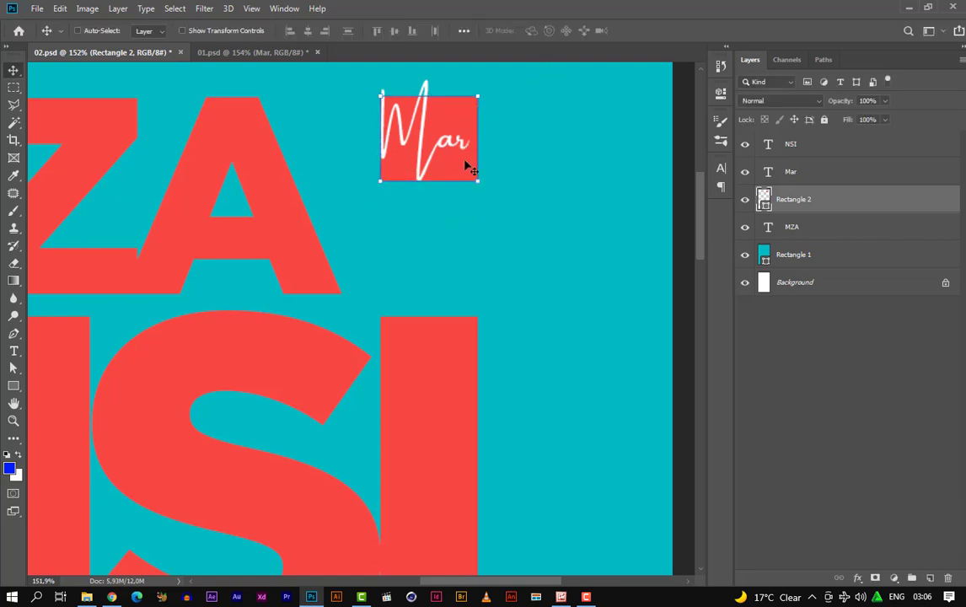
scroll(464, 162, "down", 3)
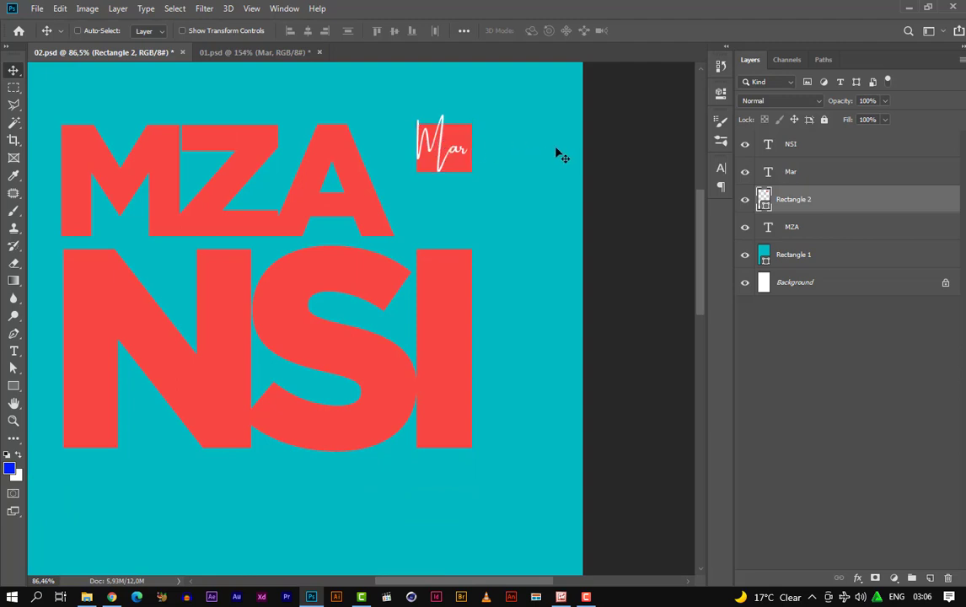
key("ctrl")
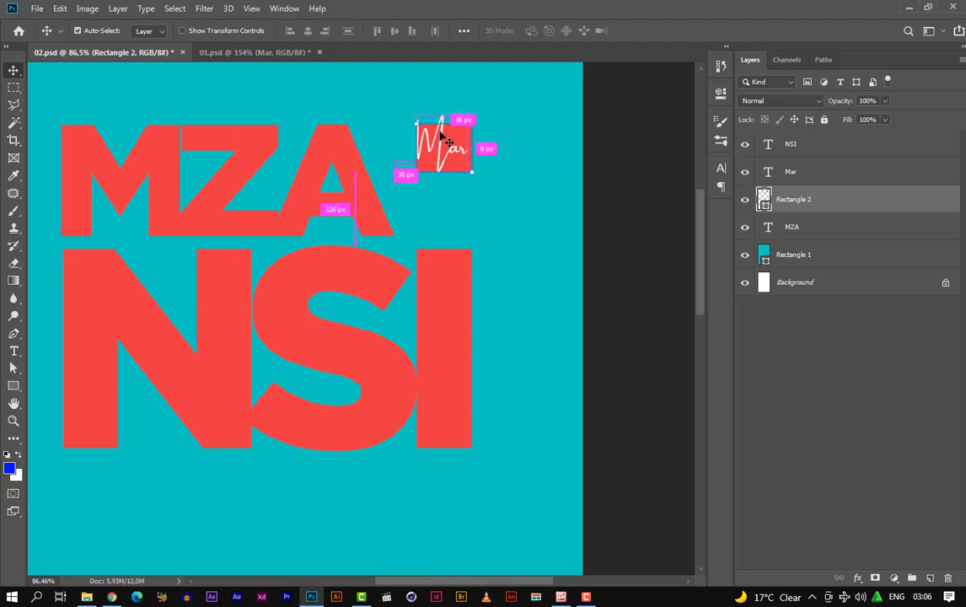
left_click(441, 135, "ctrl")
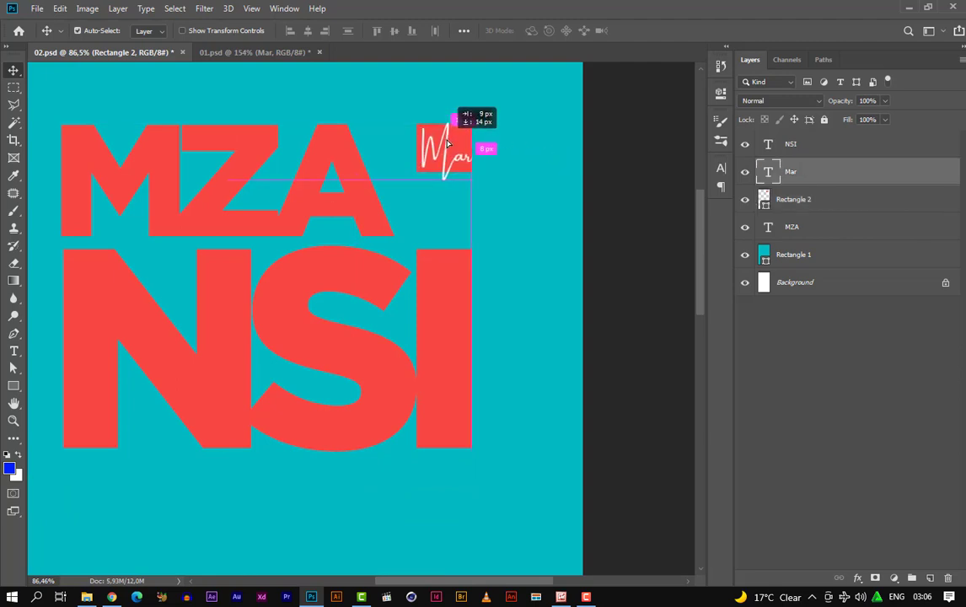
Give the Mar text a Drop Shadow: Multiply, 100% opacity, 2 px distance, 8 px size
left_click(859, 578)
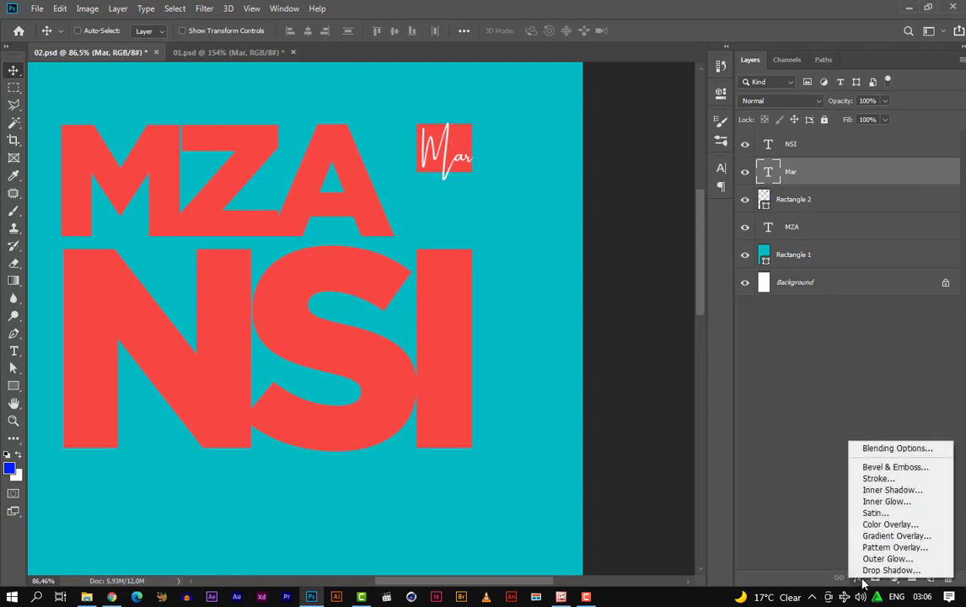
left_click(891, 571)
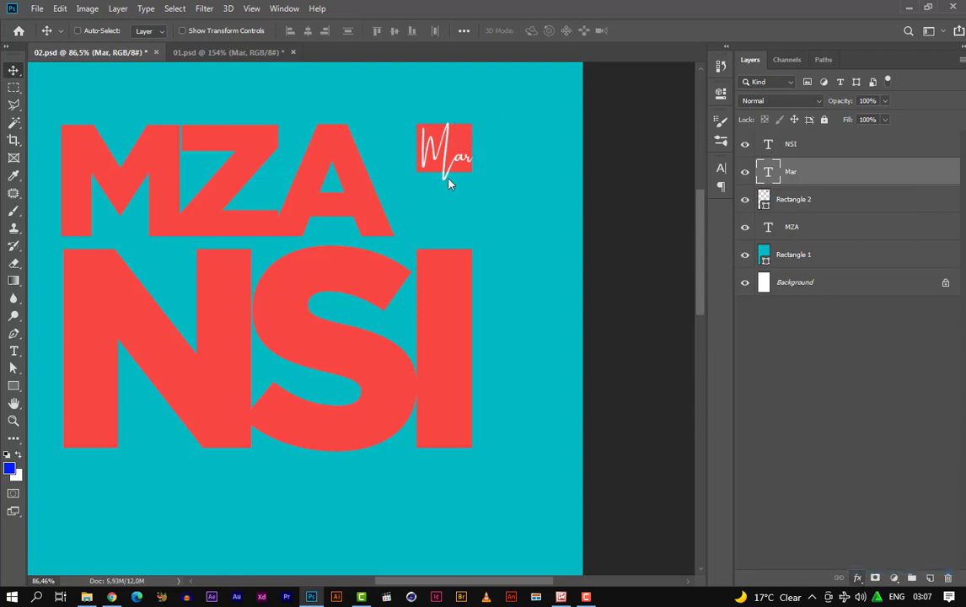
left_click_drag(540, 155, 641, 99)
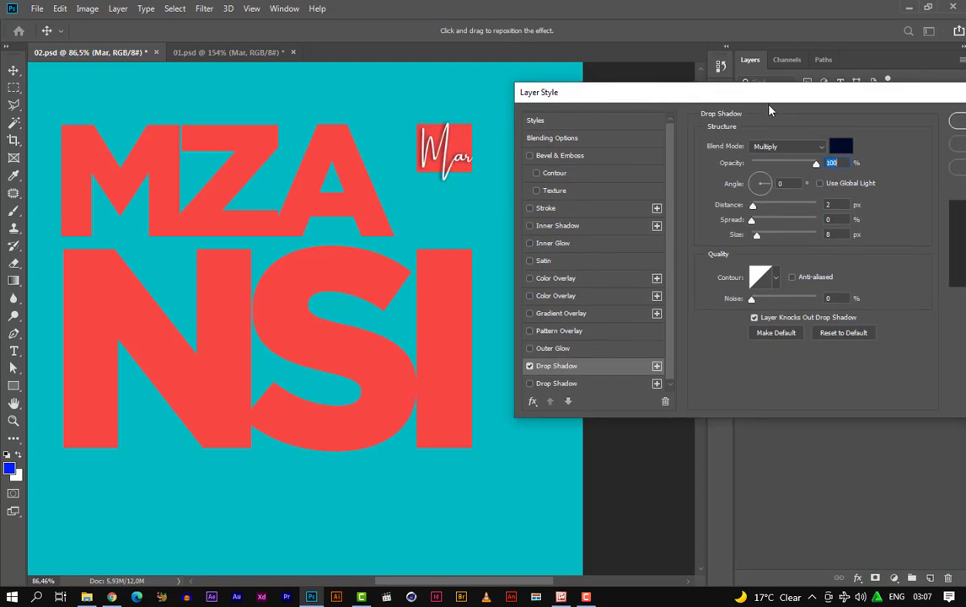
left_click_drag(764, 97, 671, 95)
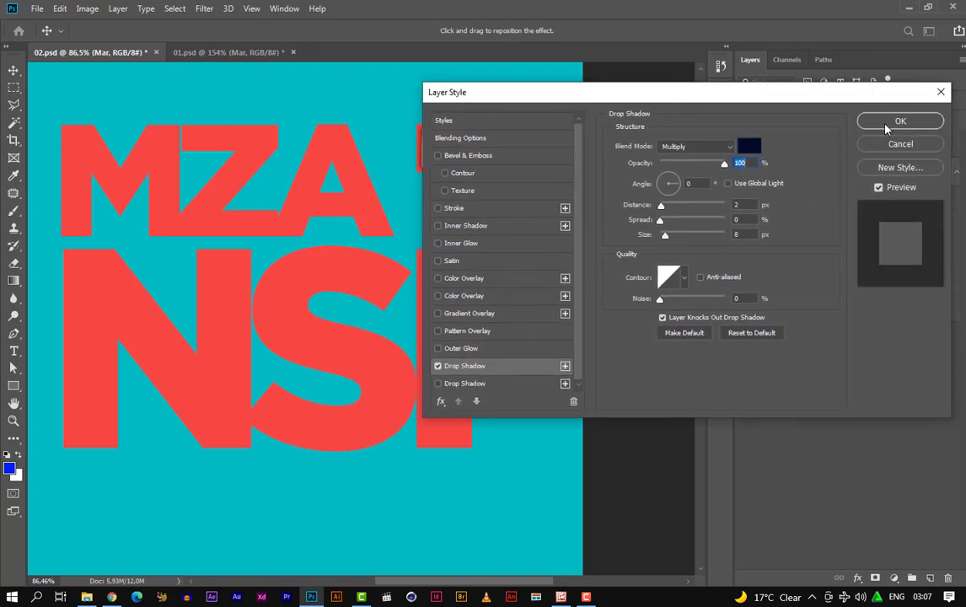
key("Return")
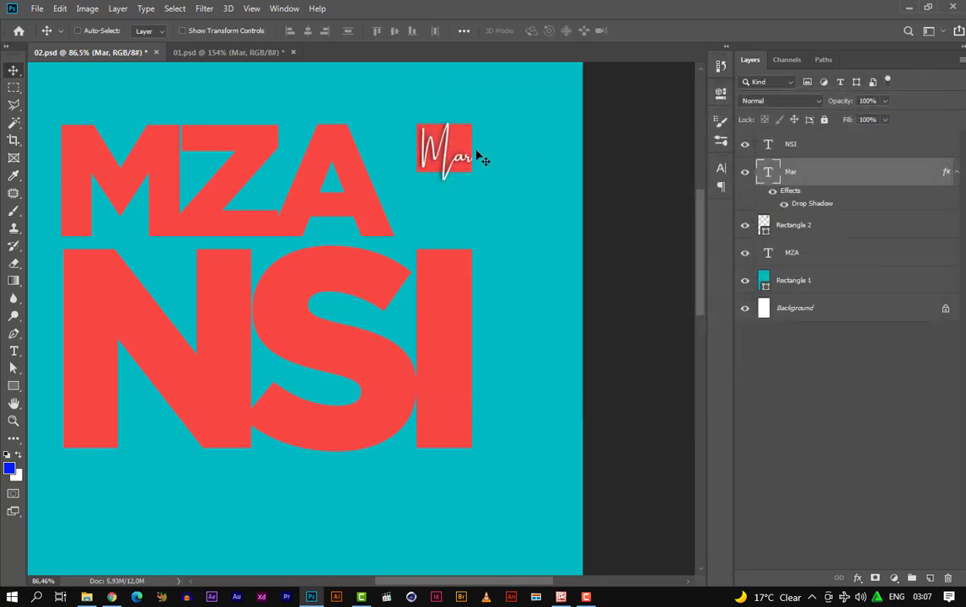
Duplicate the NSI text lower on the poster and retype the copy as '20'
scroll(403, 249, "down", 4)
left_click(376, 281, "ctrl")
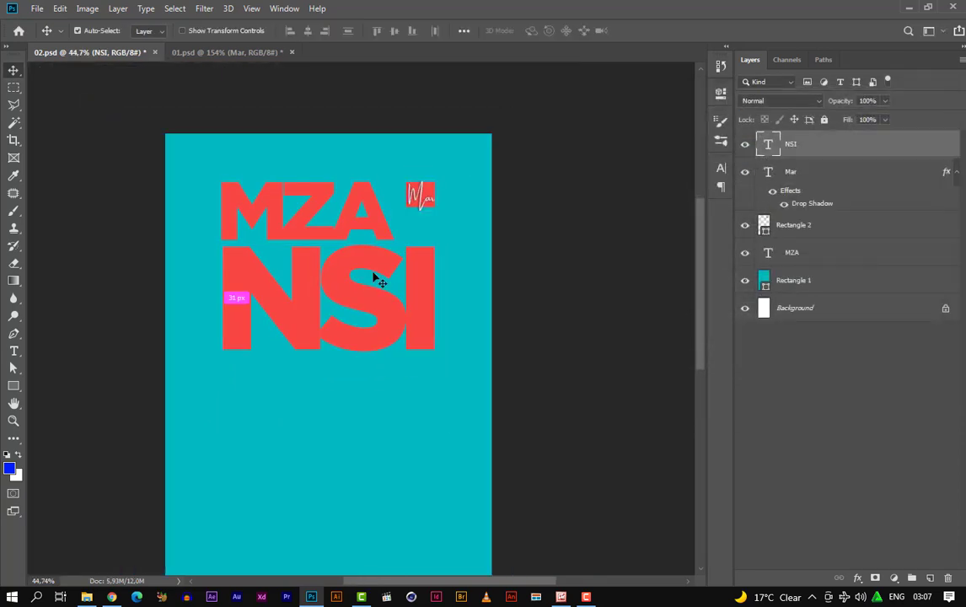
left_click_drag(377, 288, 371, 459)
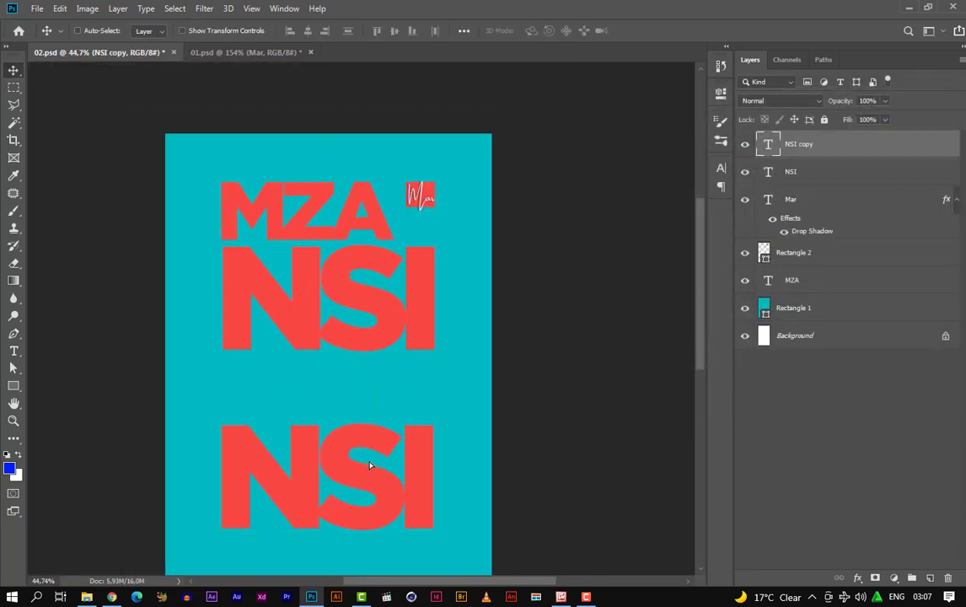
key("t")
left_click(369, 453)
key("ctrl+a")
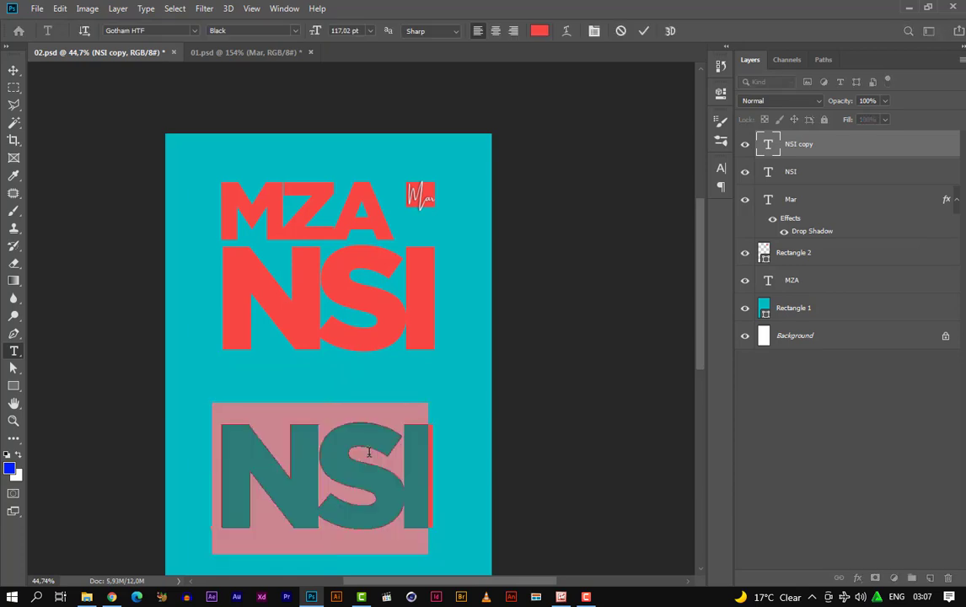
type("20")
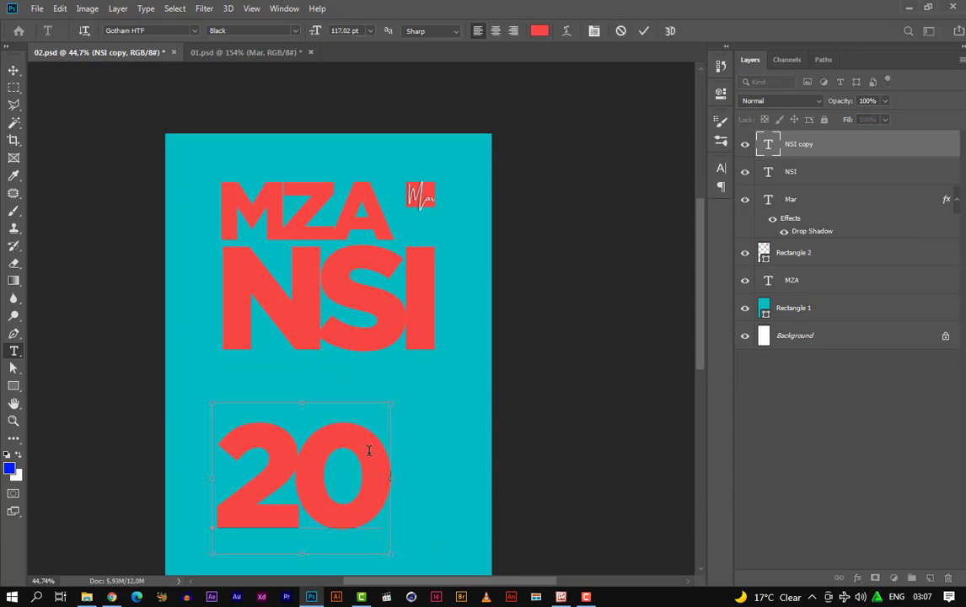
Set the '20' text to the ! PEPSI ! font in white (ffffff)
key("ctrl+a")
left_click(146, 33)
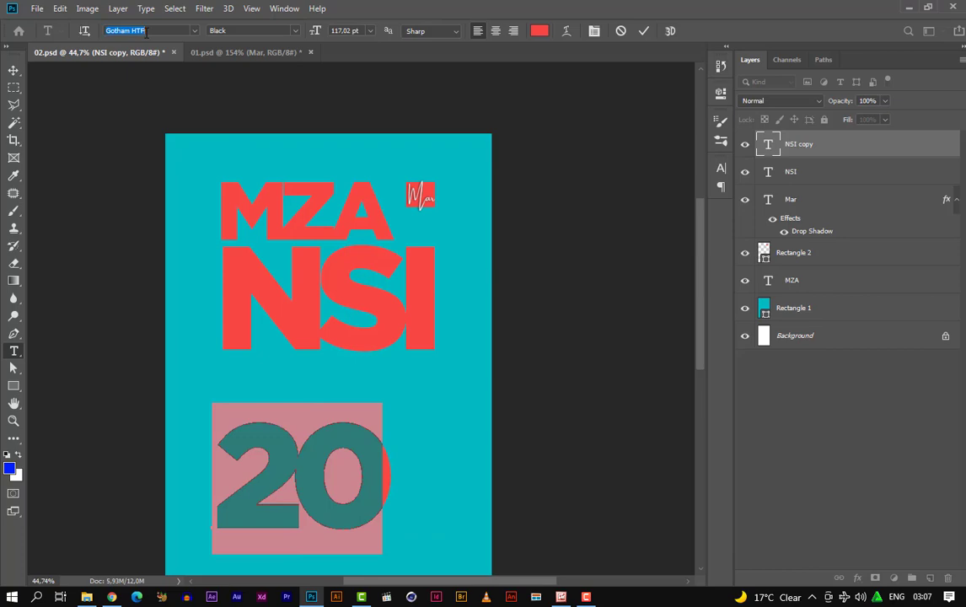
type("p")
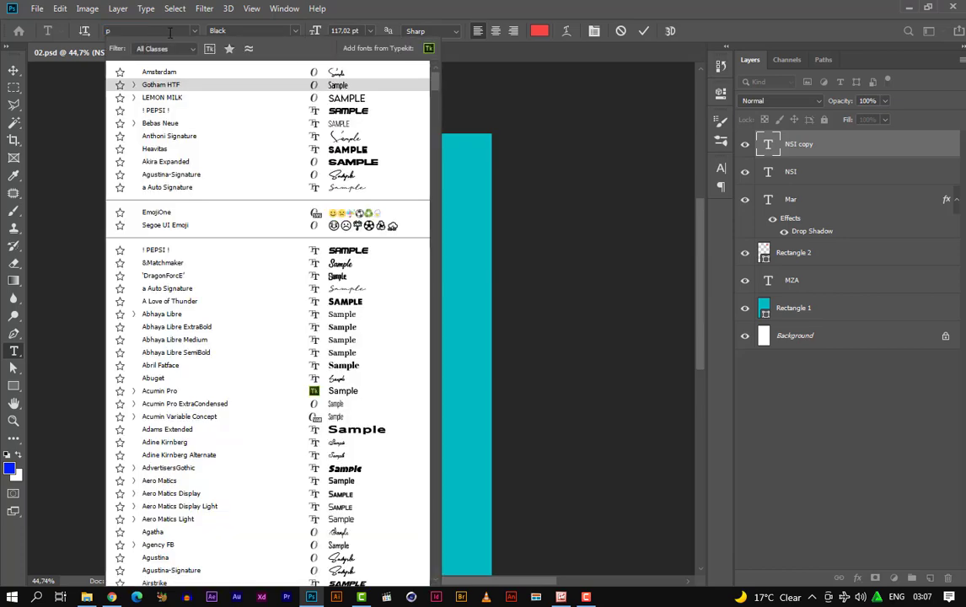
type("ep")
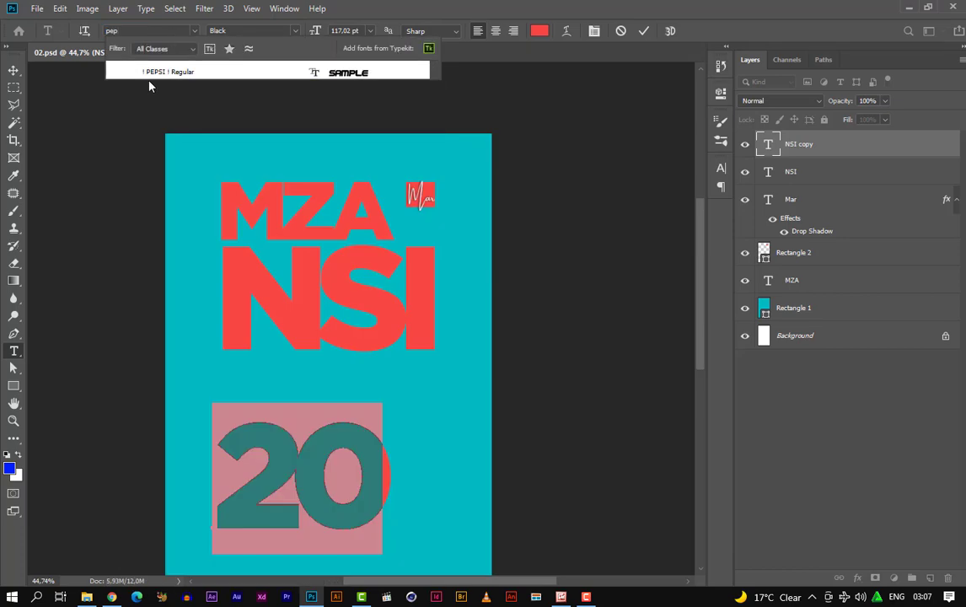
left_click(164, 74)
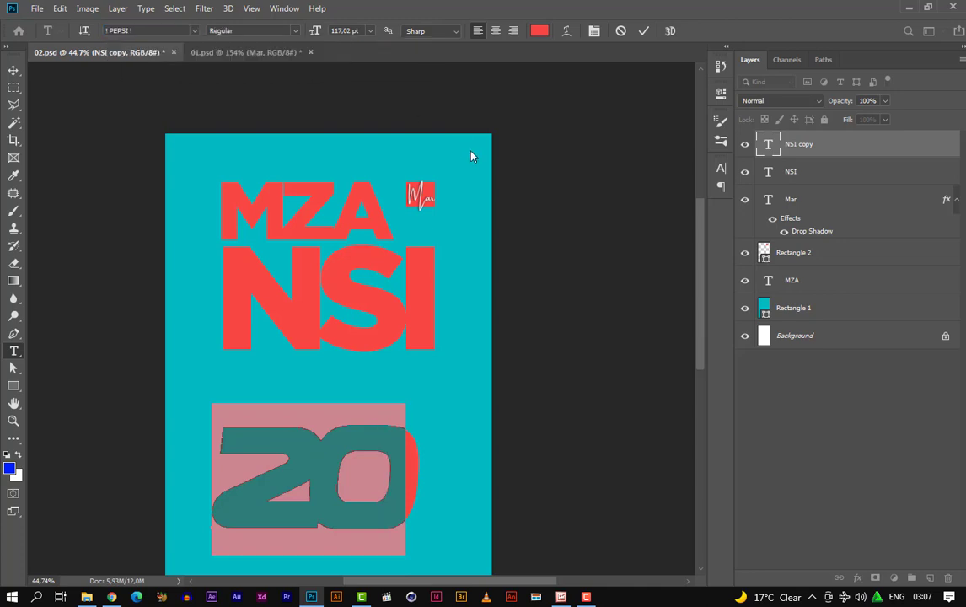
left_click(541, 33)
type("ffffff")
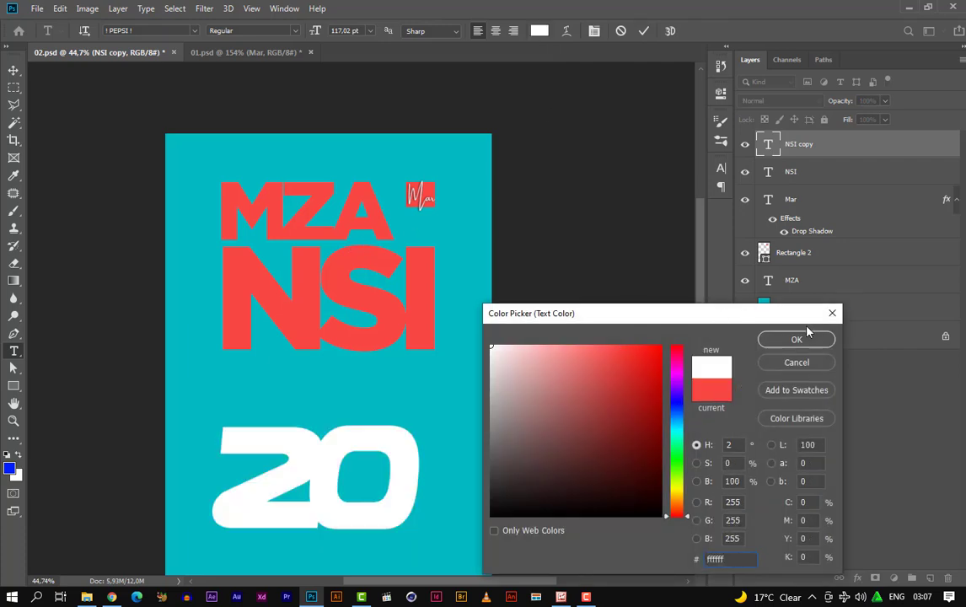
left_click(802, 338)
key("ctrl+Return")
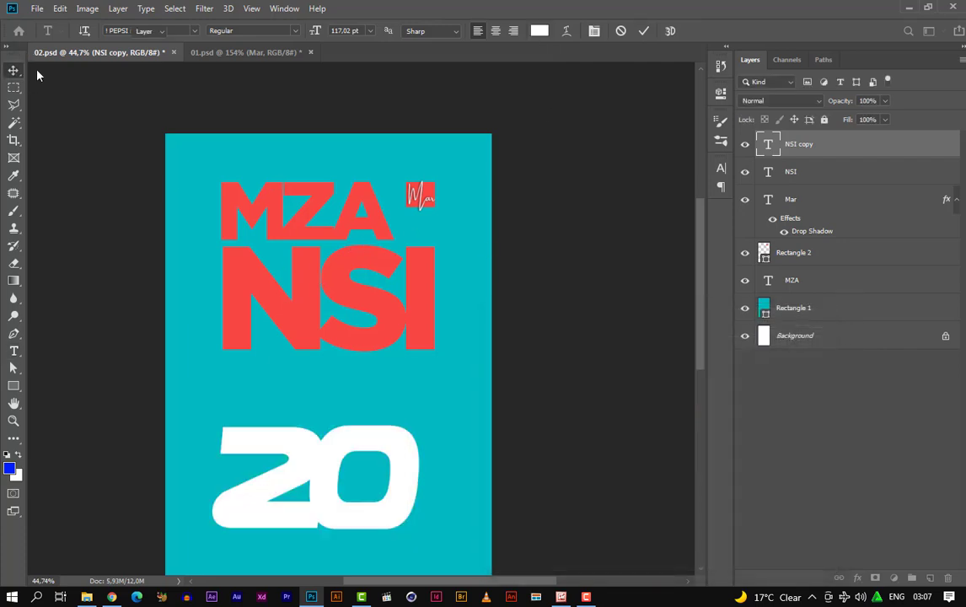
Shrink the 20 to about 11%, place it under the Mar square, and duplicate it
key("v")
key("ctrl+t")
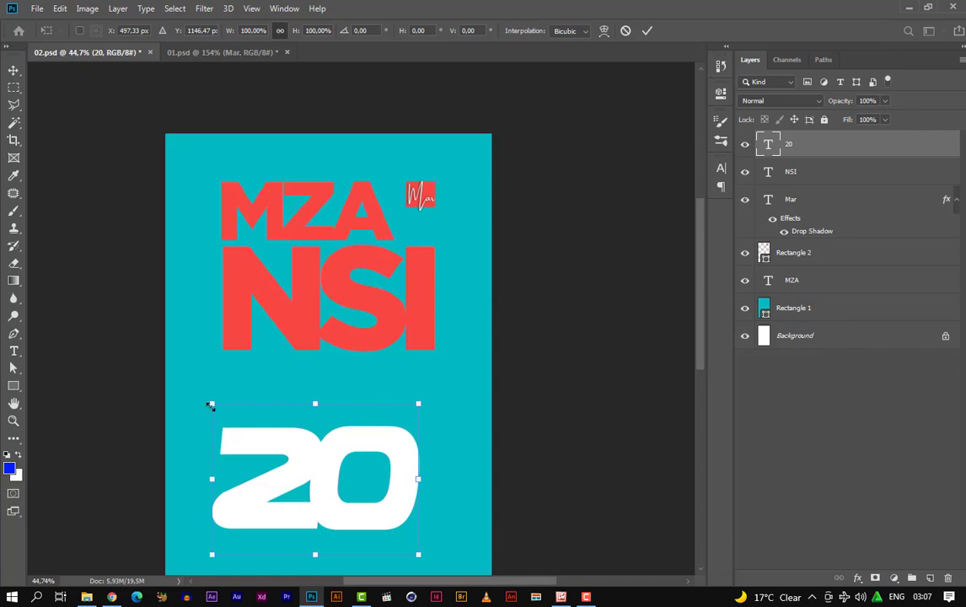
left_click_drag(211, 405, 430, 217)
scroll(432, 215, "up", 5)
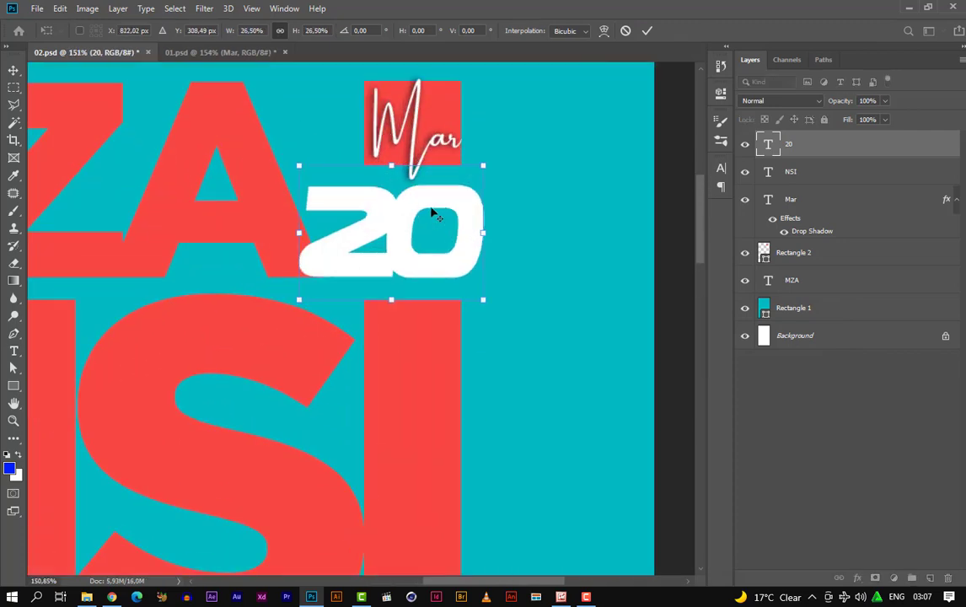
scroll(432, 215, "up", 1)
left_click_drag(260, 163, 423, 213)
left_click_drag(458, 300, 409, 200)
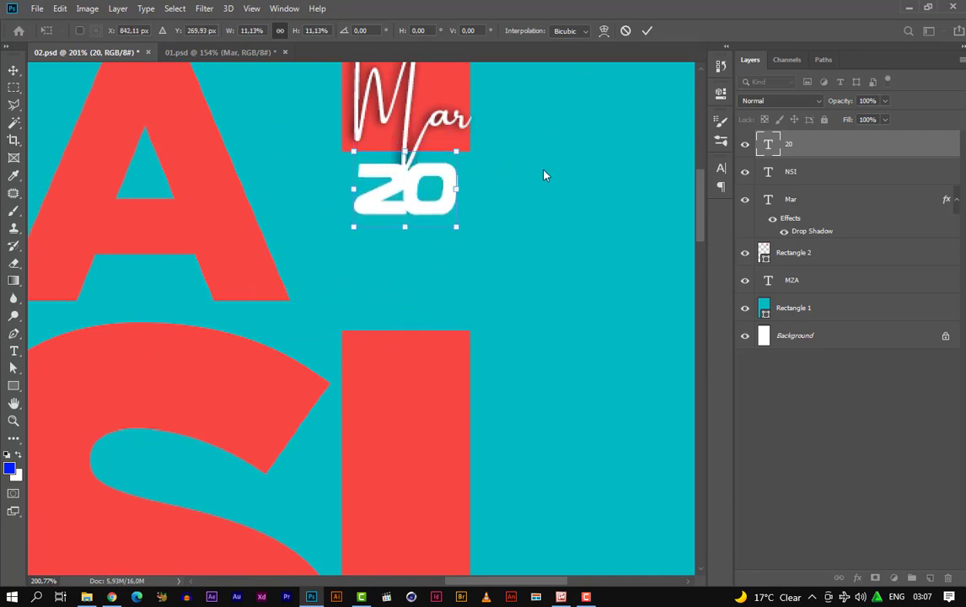
key("Return")
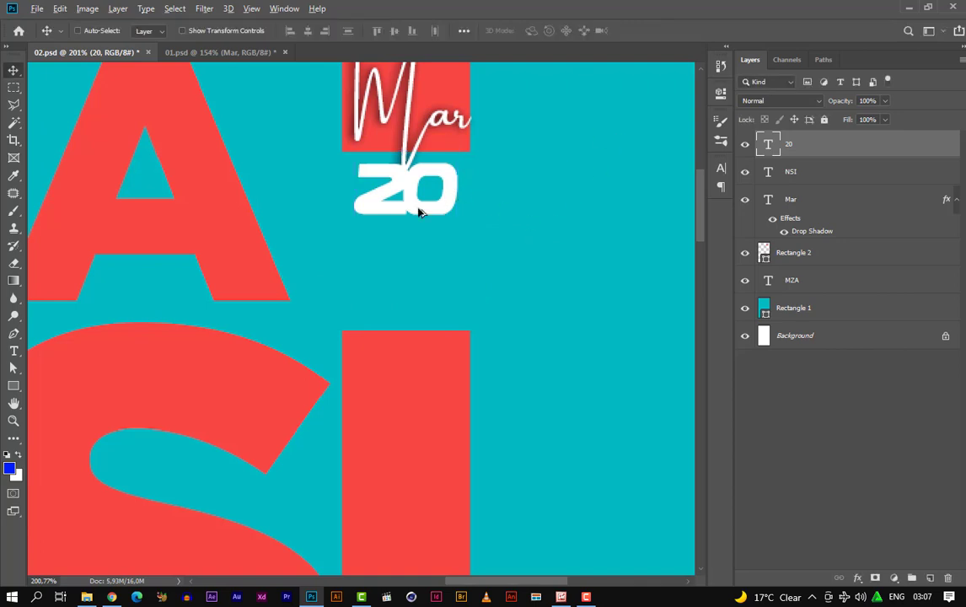
left_click_drag(420, 212, 437, 236)
Undo the misplaced copy, re-duplicate 20 below the original, and retype it as '22'
key("ctrl+z")
left_click_drag(407, 196, 405, 264)
key("t")
left_click(404, 265)
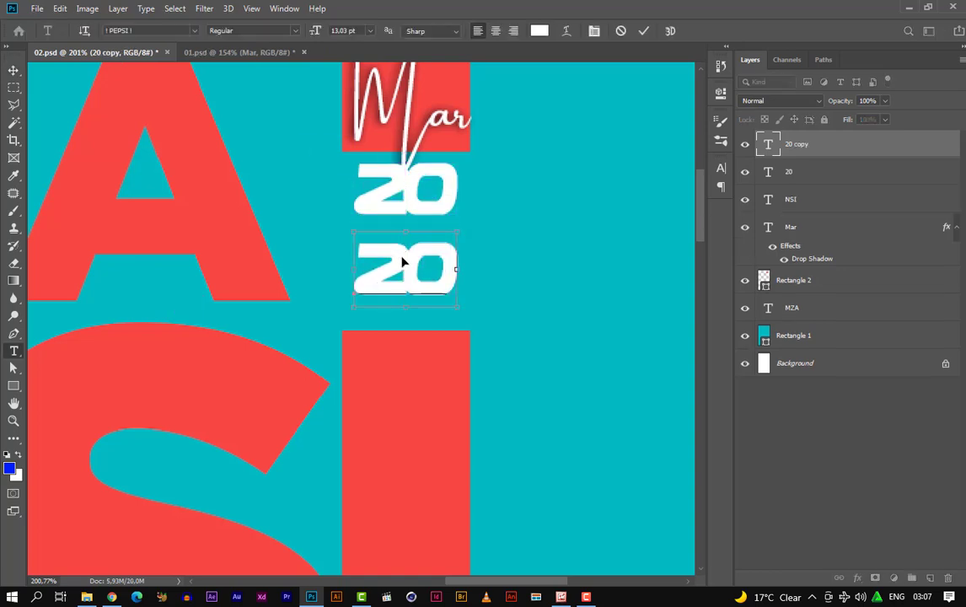
key("ctrl+a")
type("22")
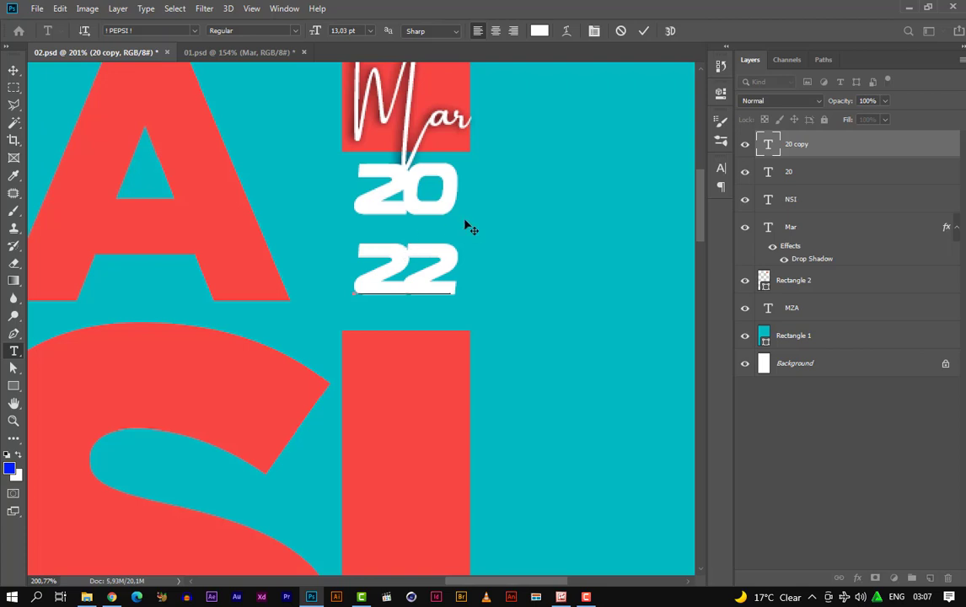
left_click(13, 70)
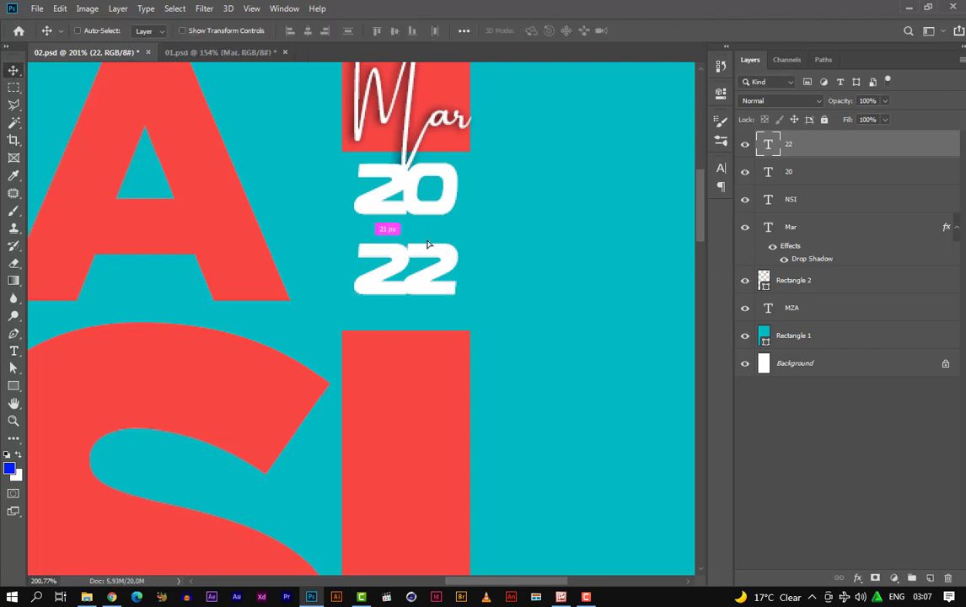
Move the 22 up under the 20, enlarge it to about 136.5%, and fit the poster in view
mouse_move(427, 261)
left_mouse_down()
mouse_move(431, 228)
mouse_move(436, 244)
left_mouse_up()
key("ctrl+t")
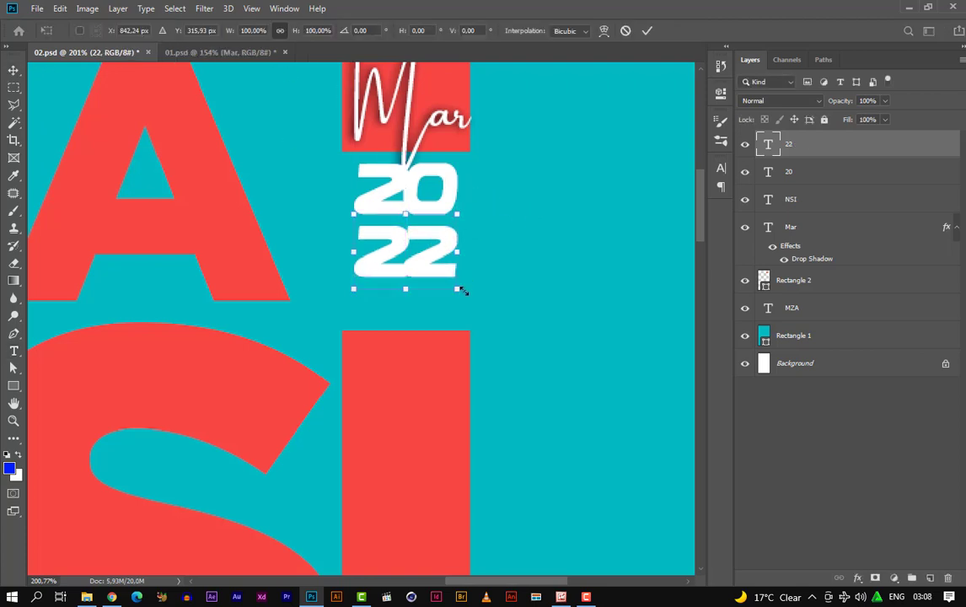
left_click_drag(458, 282, 497, 319)
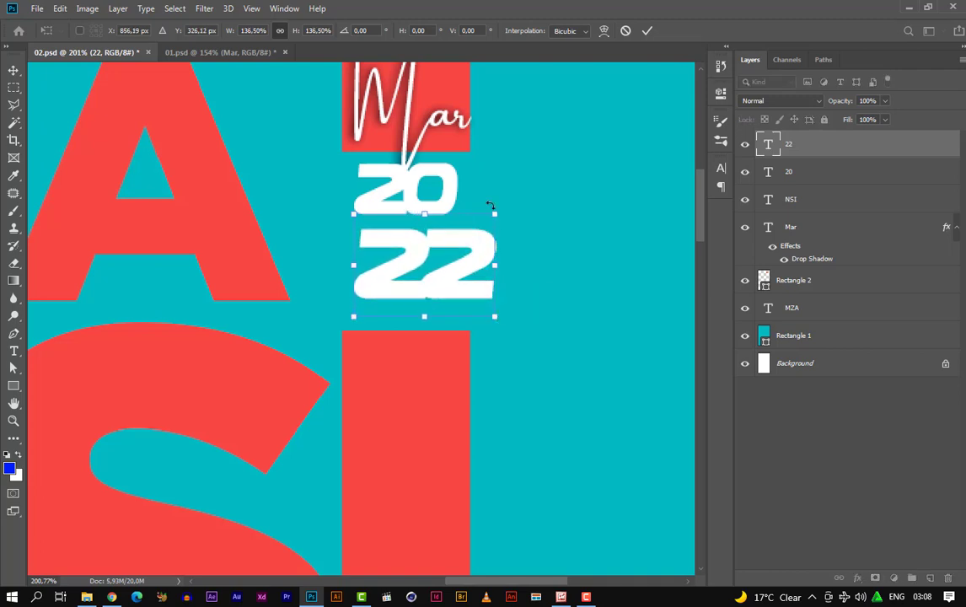
left_click(13, 70)
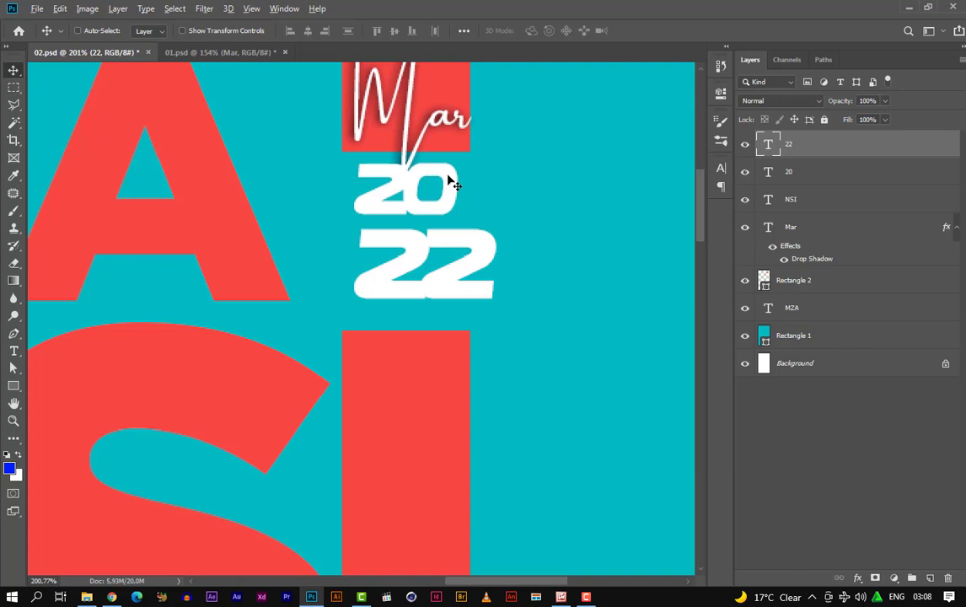
key("ctrl+0")
Move MZA up and the Mar tag down about 25 px, and nudge the red square right
left_click(358, 155, "ctrl")
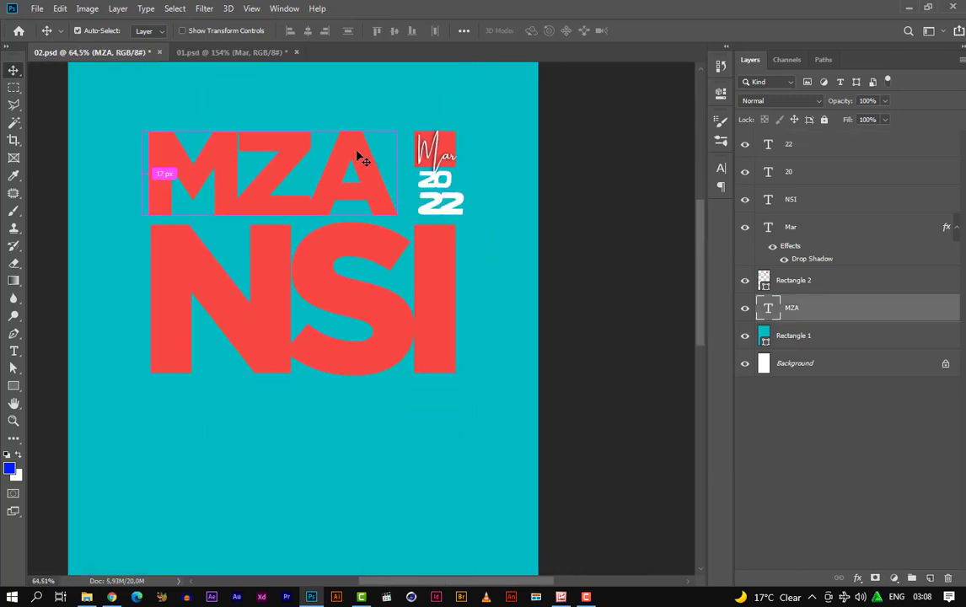
left_click_drag(360, 154, 366, 147)
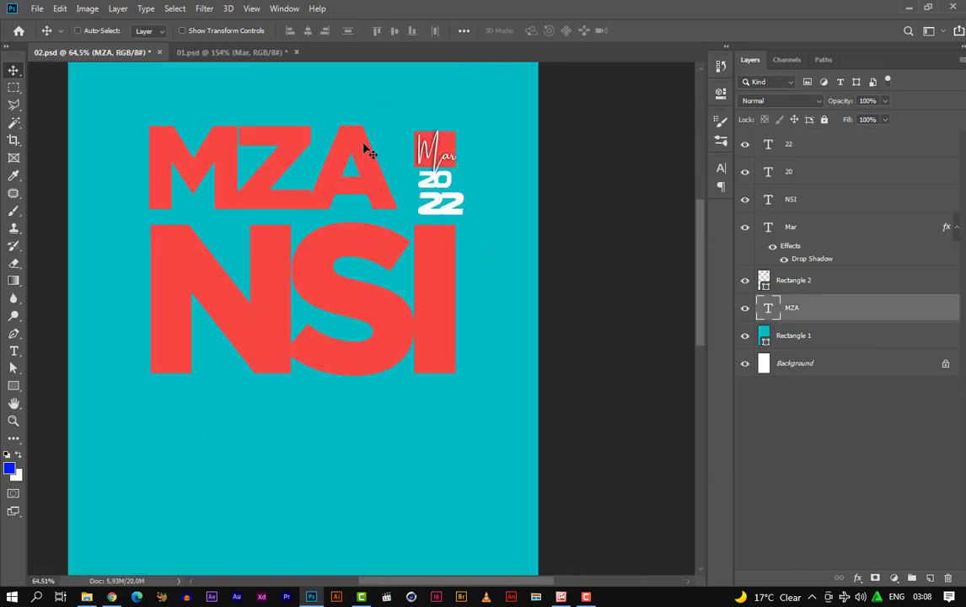
left_click(453, 149, "ctrl")
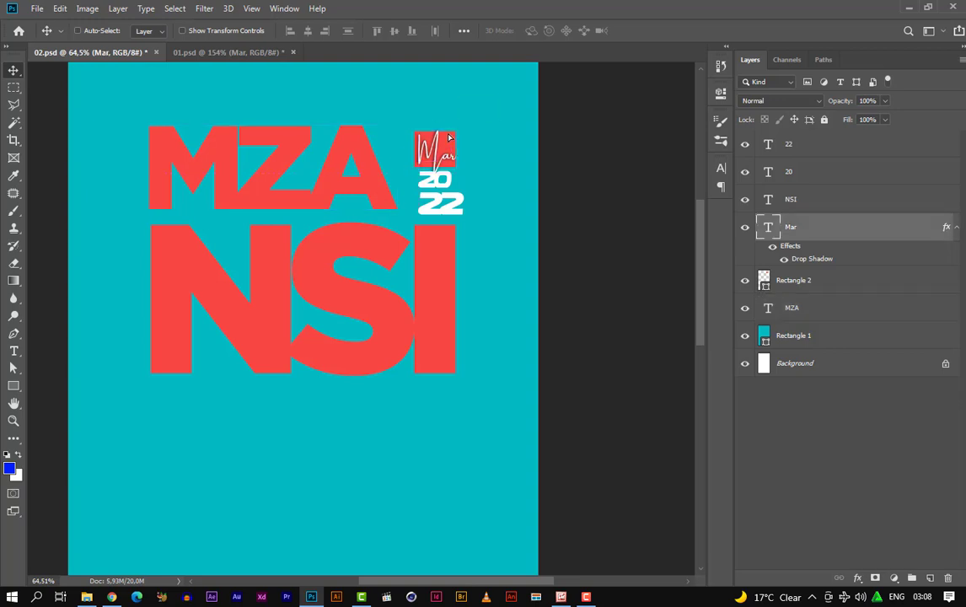
mouse_move(452, 148)
left_mouse_down()
mouse_move(447, 114)
mouse_move(462, 135)
mouse_move(453, 169)
mouse_move(451, 145)
left_mouse_up()
key("shift+Right")
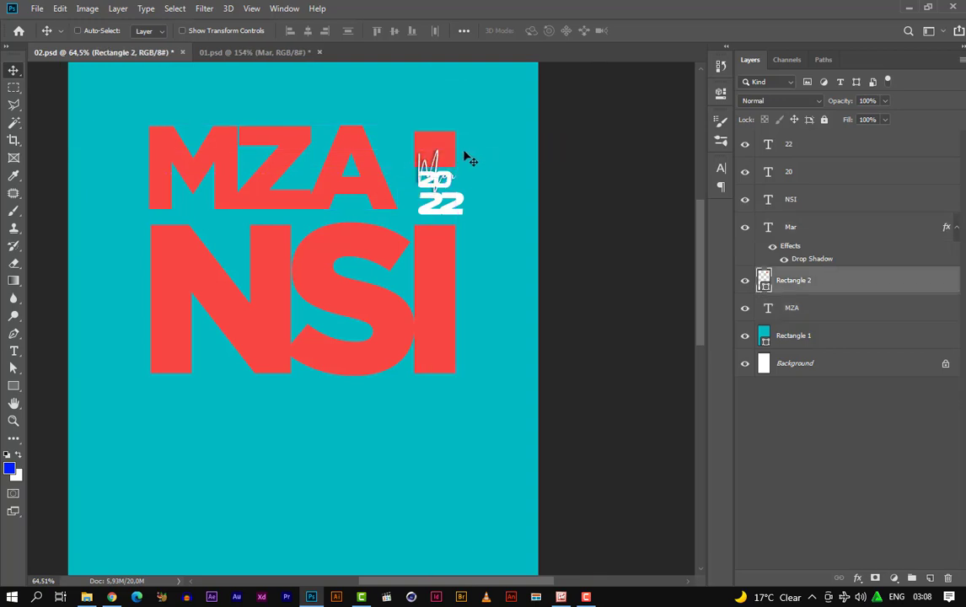
scroll(428, 143, "up", 2)
scroll(455, 195, "left", 3)
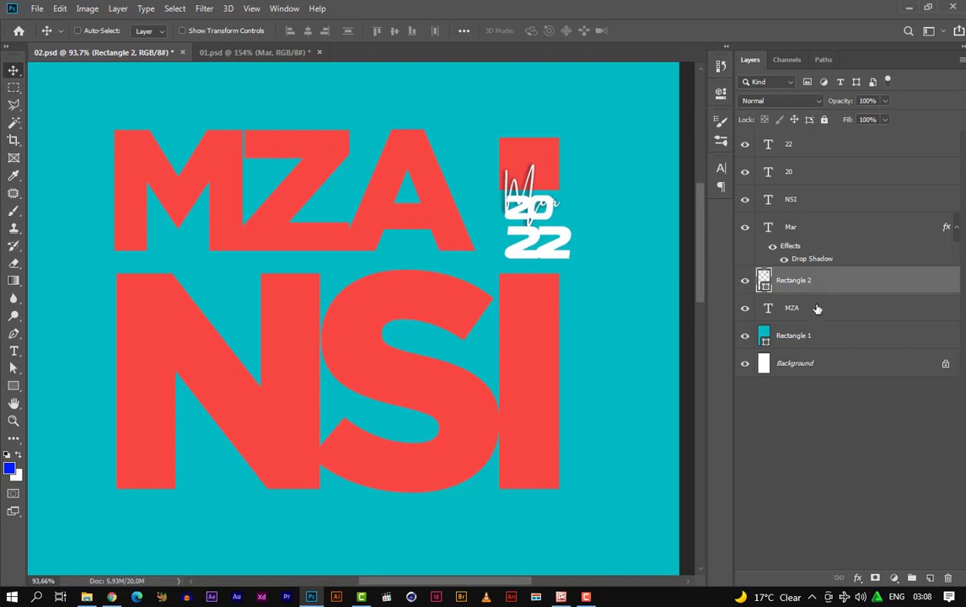
Align the red square's top edge with the top of the MZA headline
key("ctrl")
left_click(830, 203, "ctrl")
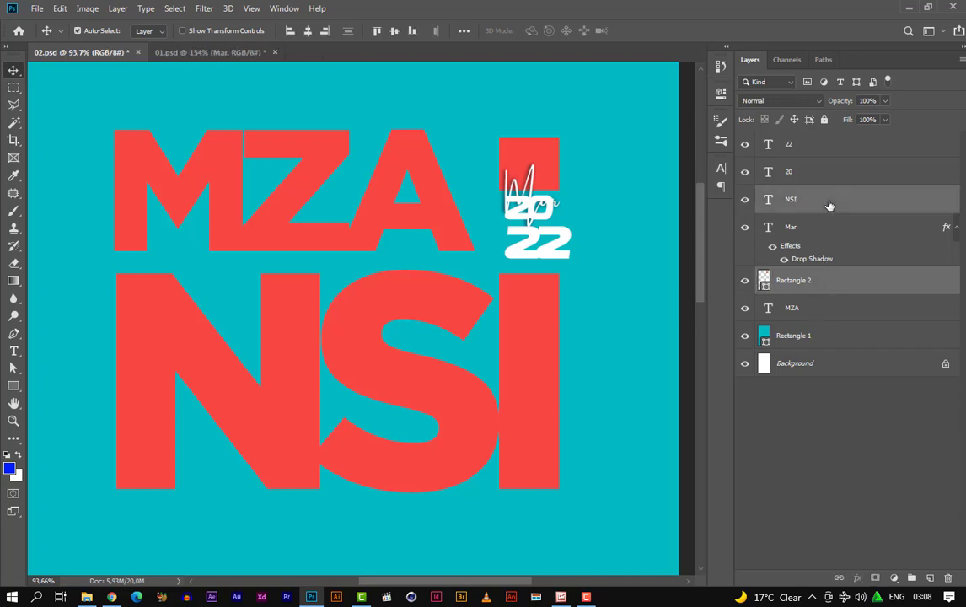
left_click(377, 31)
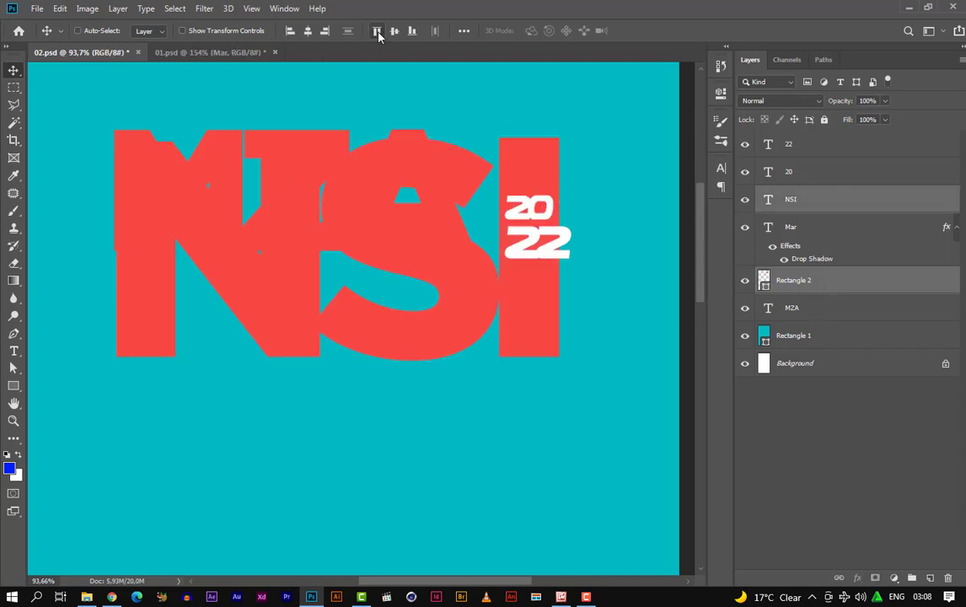
key("shift+Down")
key("shift+Down")
key("shift+Down")
key("shift+Down")
key("shift+Down")
key("shift+Down")
key("shift+Down")
key("shift+Down")
key("shift+Down")
key("shift+Down")
key("shift+Down")
key("shift+Down")
key("shift+Down")
key("shift+Down")
key("shift+Down")
key("shift+Down")
key("shift+Down")
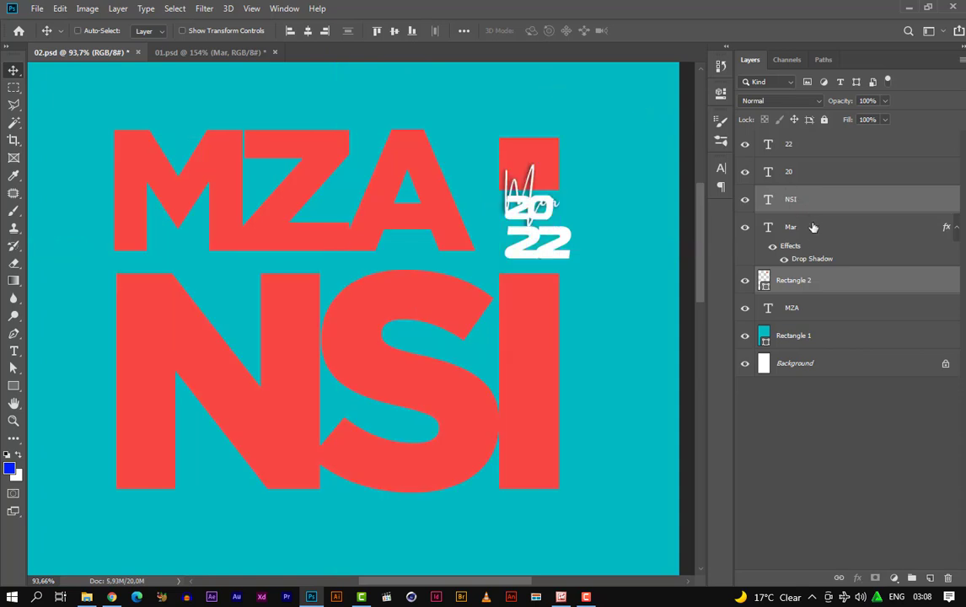
left_click(830, 284)
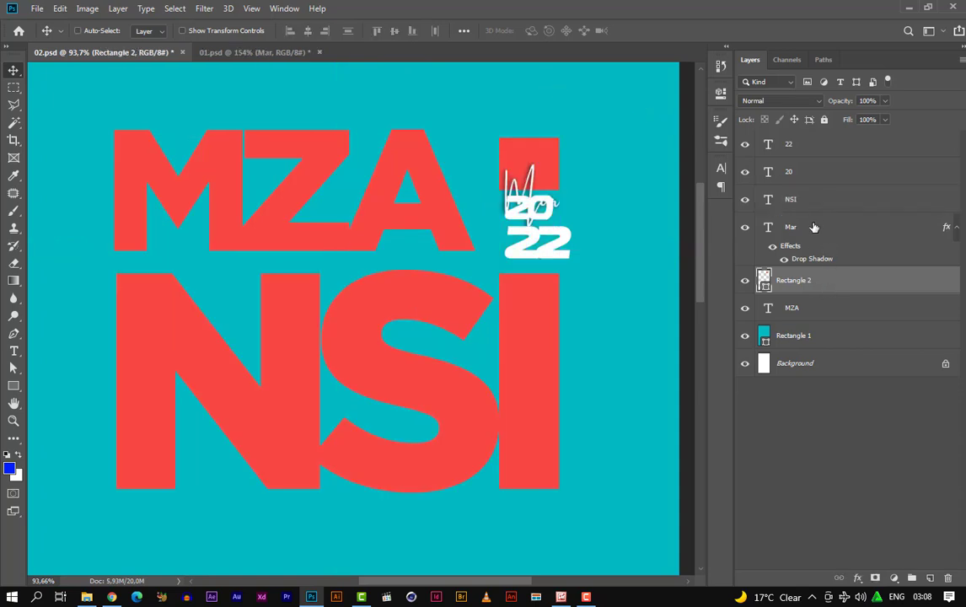
key("ctrl")
left_click(810, 312, "ctrl")
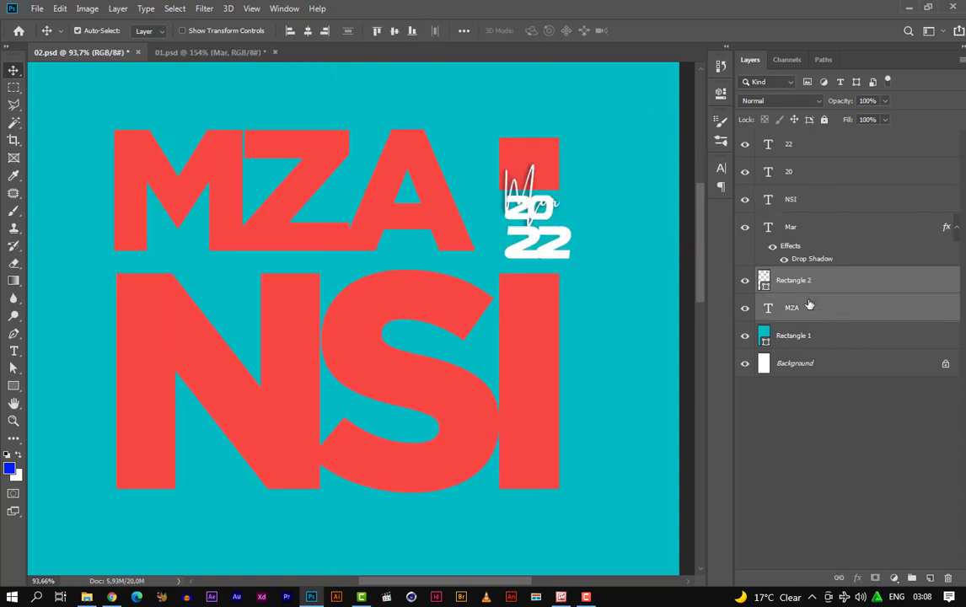
left_click(379, 32)
Move the white script Mar up onto the red square
left_click(537, 187, "ctrl")
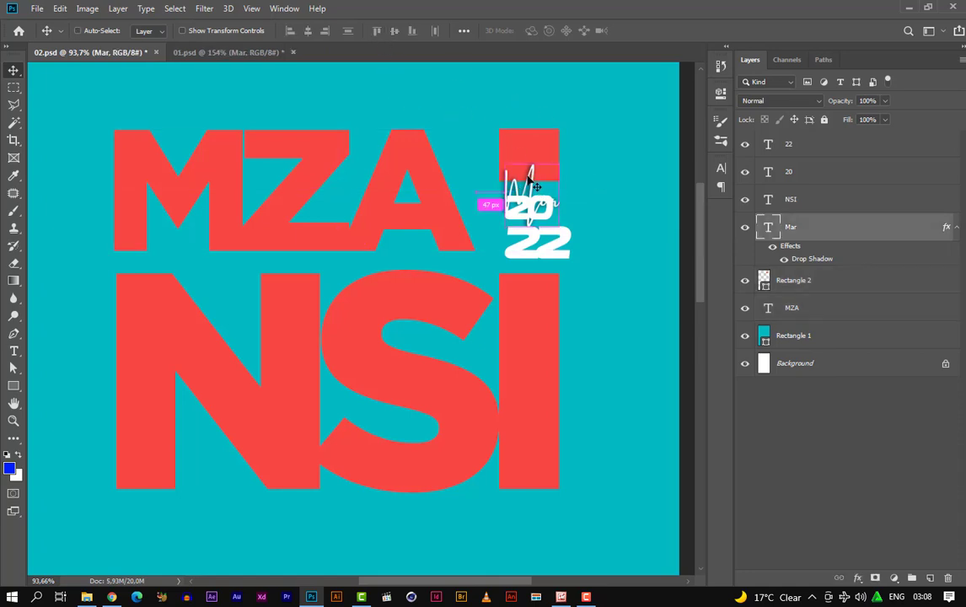
left_click_drag(530, 173, 532, 135)
left_click(547, 205, "ctrl")
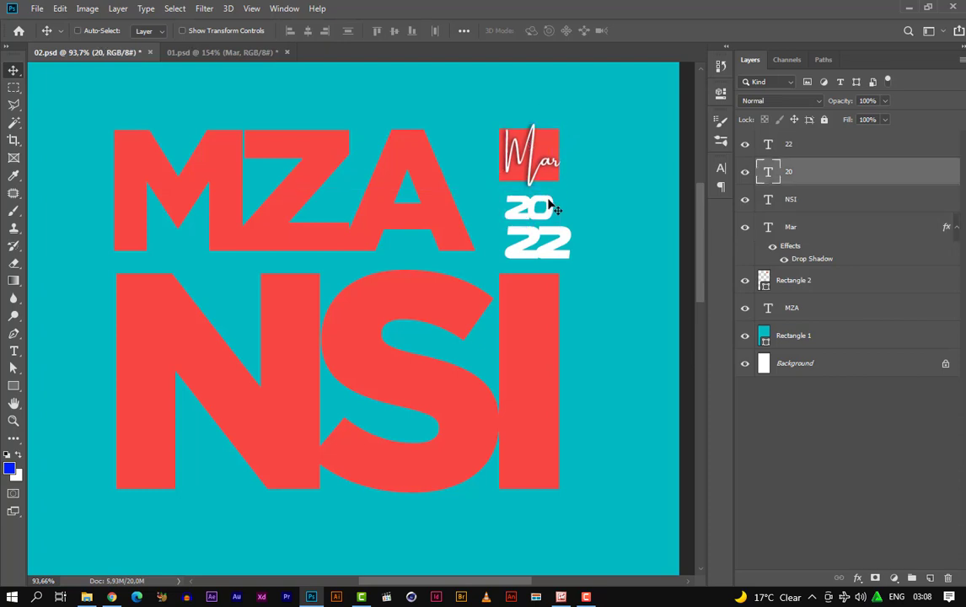
Enlarge the 20 text to about 133%
scroll(548, 207, "up", 1)
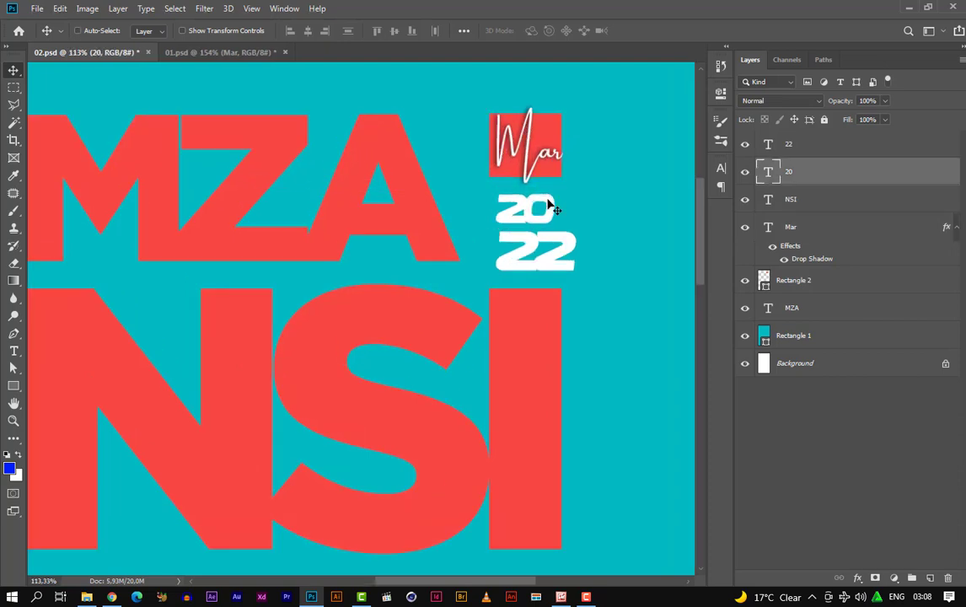
key("ctrl+t")
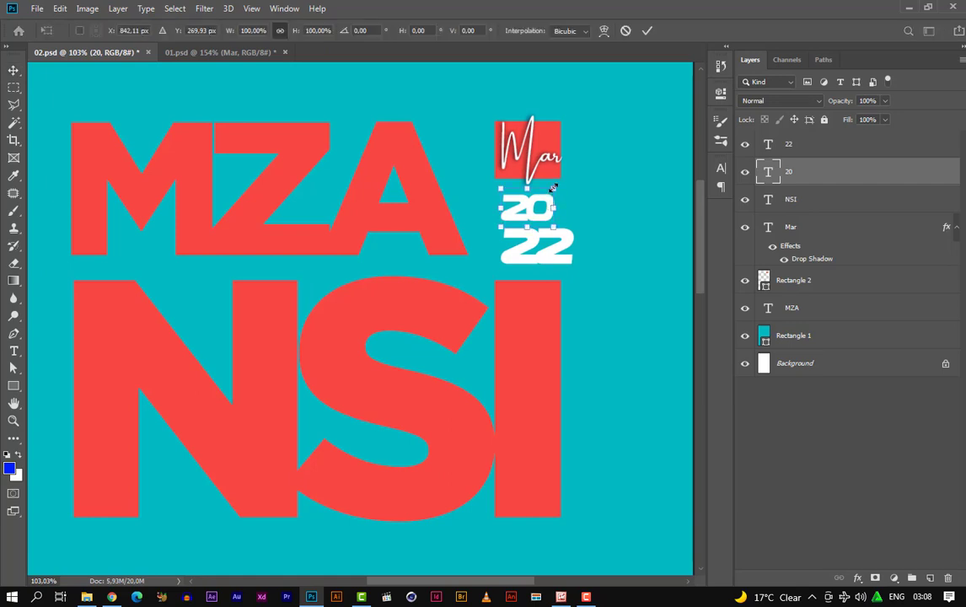
left_click_drag(553, 187, 528, 209)
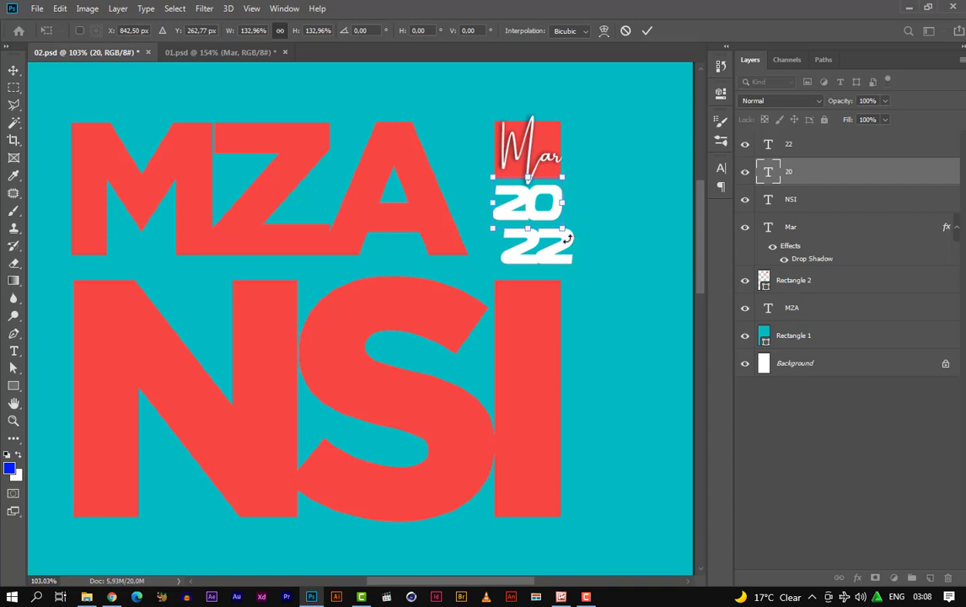
key("Return")
Move the 22 text up and left so it sits closely beneath the 20
left_click(566, 246, "ctrl")
key("t")
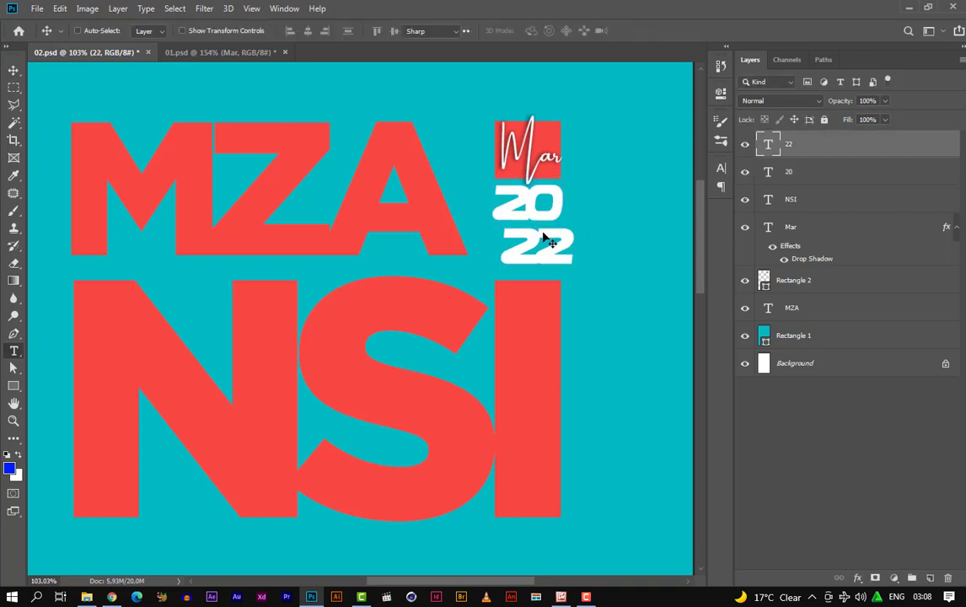
double_click(539, 230)
left_click(14, 70)
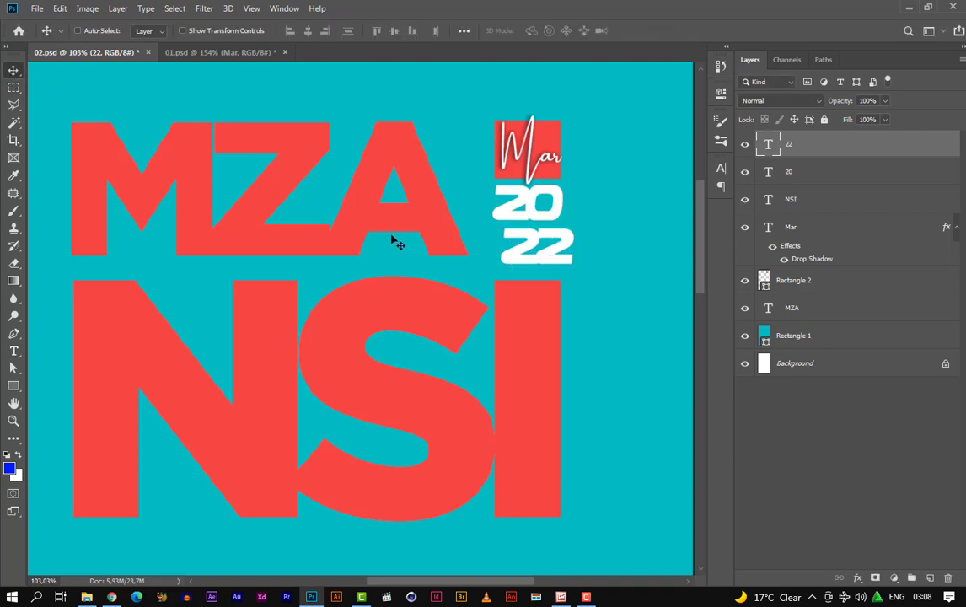
left_click_drag(525, 252, 509, 244)
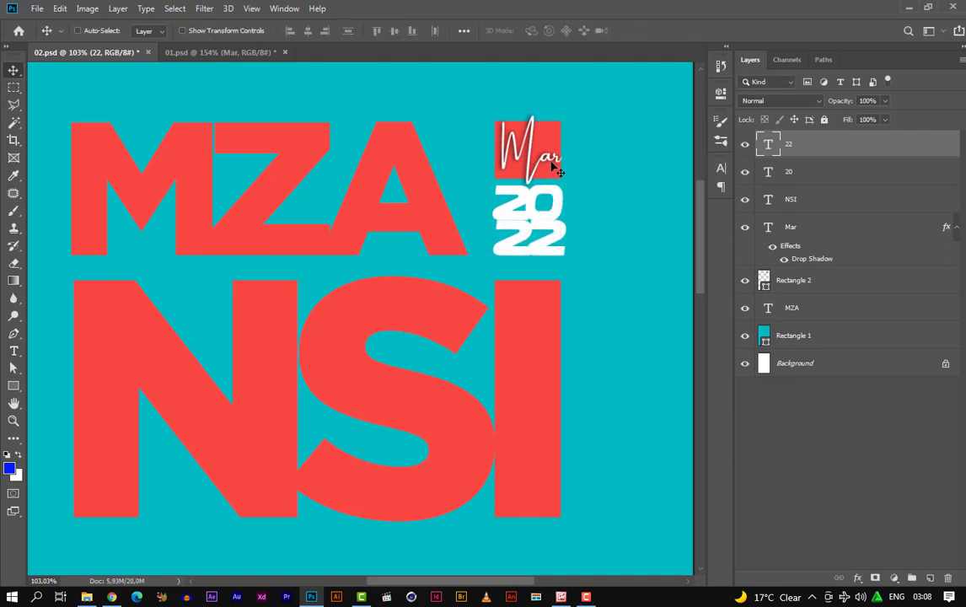
Move the Mar script aside and shorten the red square to about 75% height
left_click(554, 135, "ctrl")
key("ctrl+t")
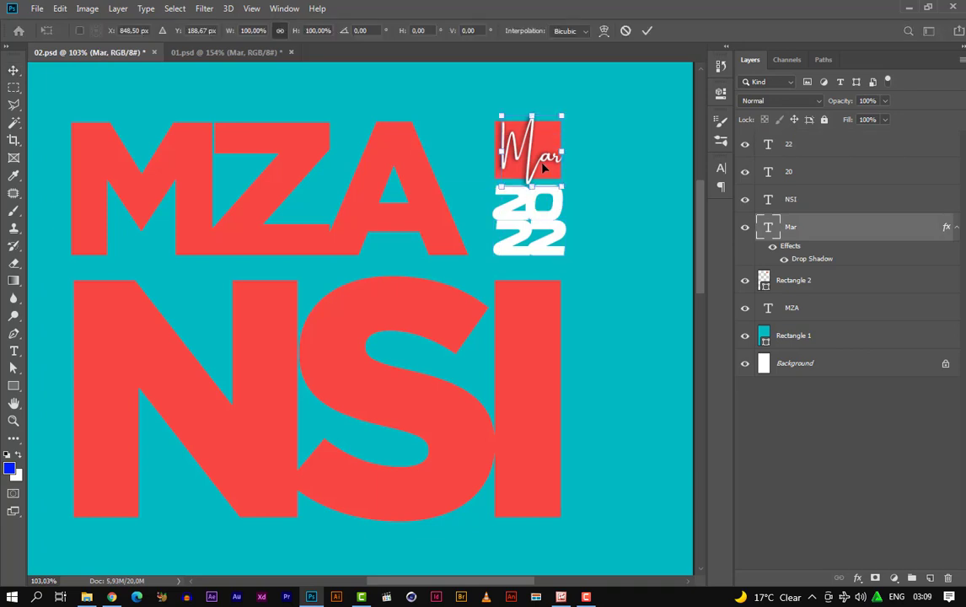
left_click_drag(533, 157, 597, 154)
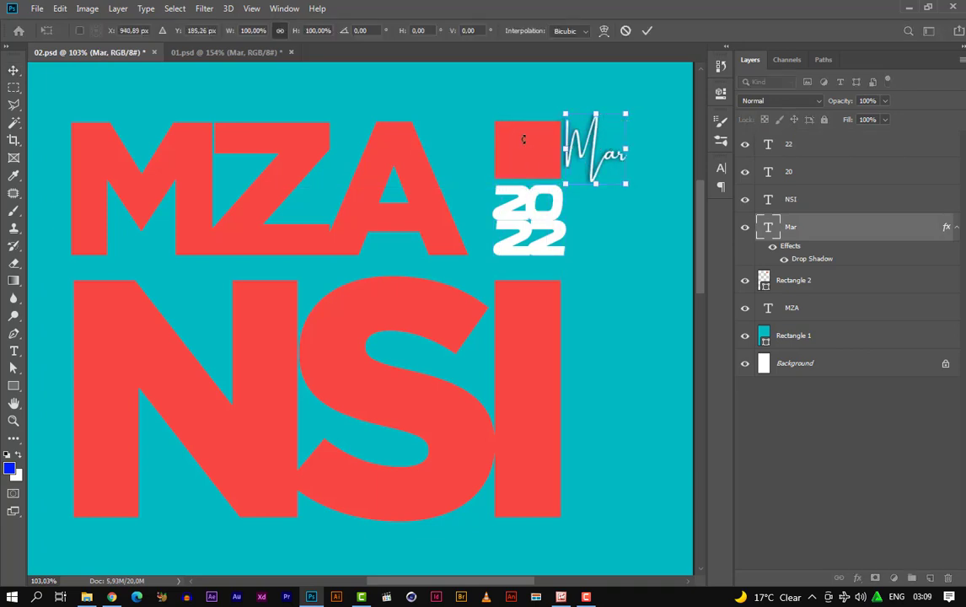
key("Return")
left_click(522, 148, "ctrl")
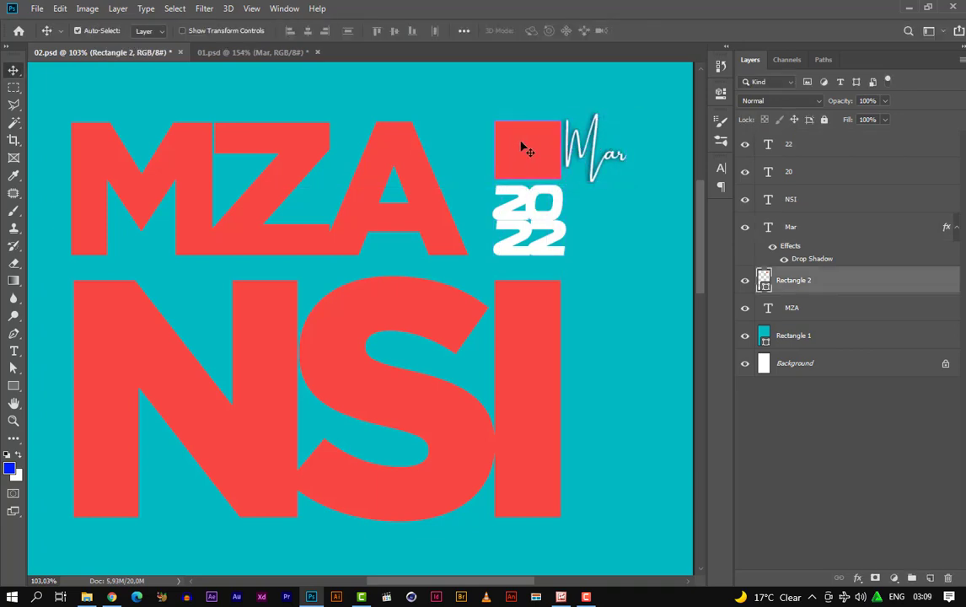
key("ctrl+t")
left_click_drag(528, 178, 528, 169)
key("Return")
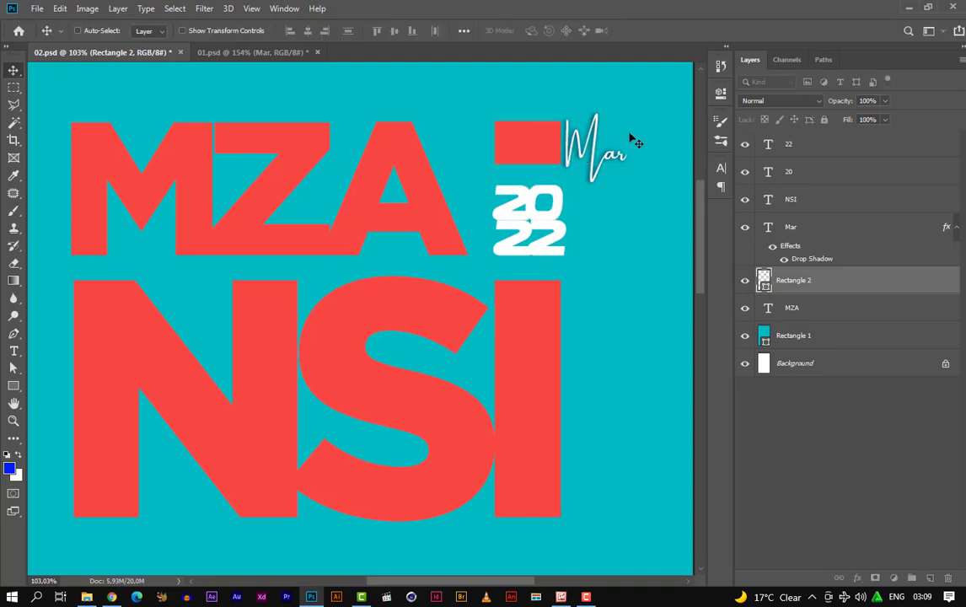
Place the Mar script over the red bar, raise the 20, and shift the 22 about 4 px left
left_click(600, 138, "ctrl")
left_click(606, 127)
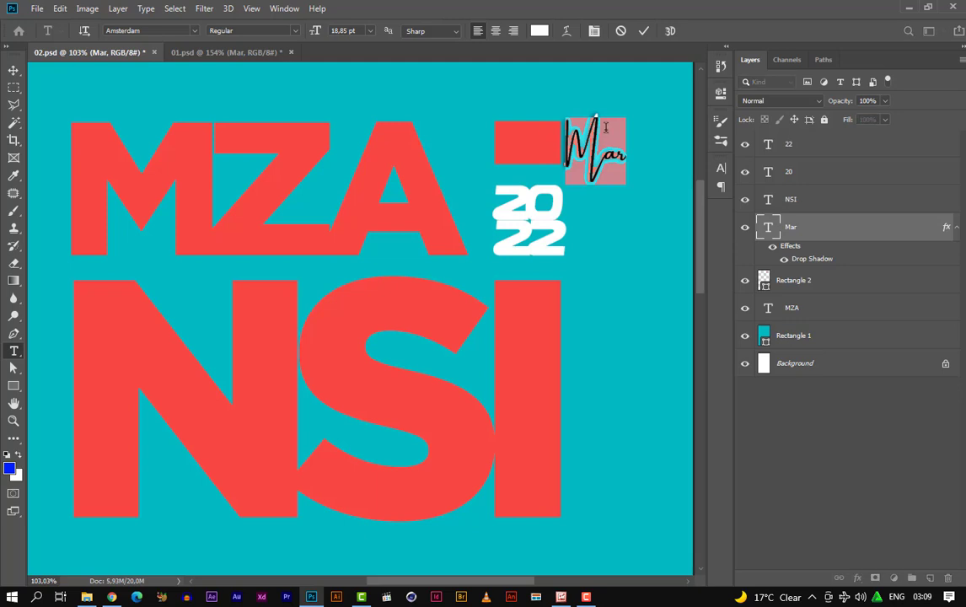
left_click(13, 71)
left_click_drag(590, 144, 530, 139)
left_click_drag(549, 200, 551, 183)
mouse_move(536, 135)
left_mouse_down()
mouse_move(550, 144)
mouse_move(541, 128)
left_mouse_up()
left_click(562, 191, "ctrl")
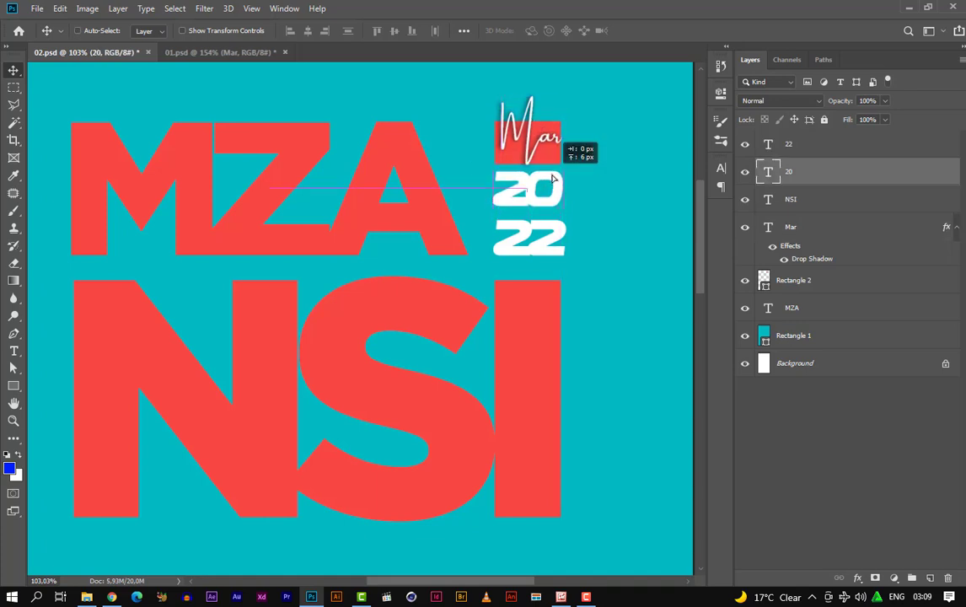
left_click(539, 228, "ctrl")
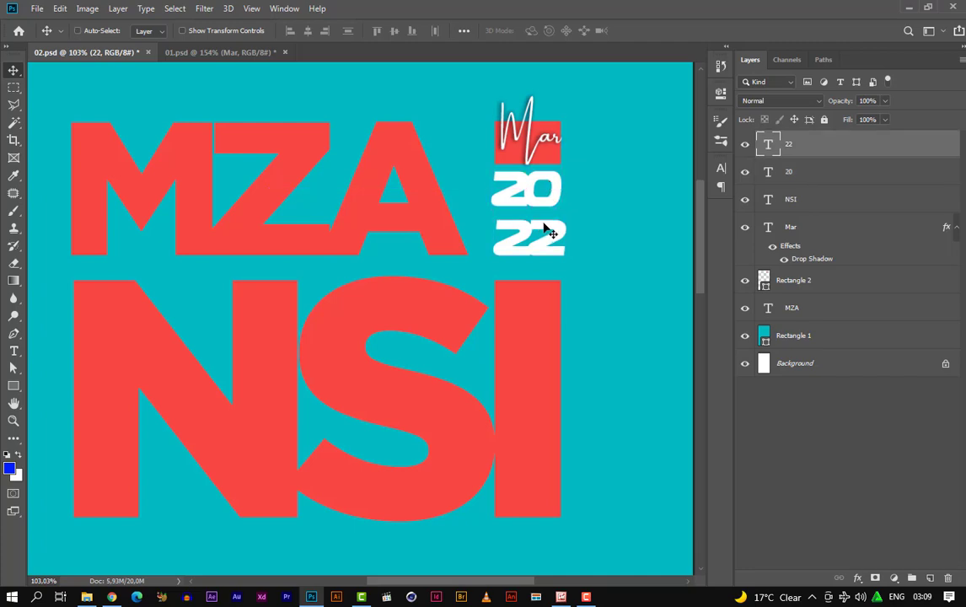
left_click_drag(545, 229, 545, 229)
key("super")
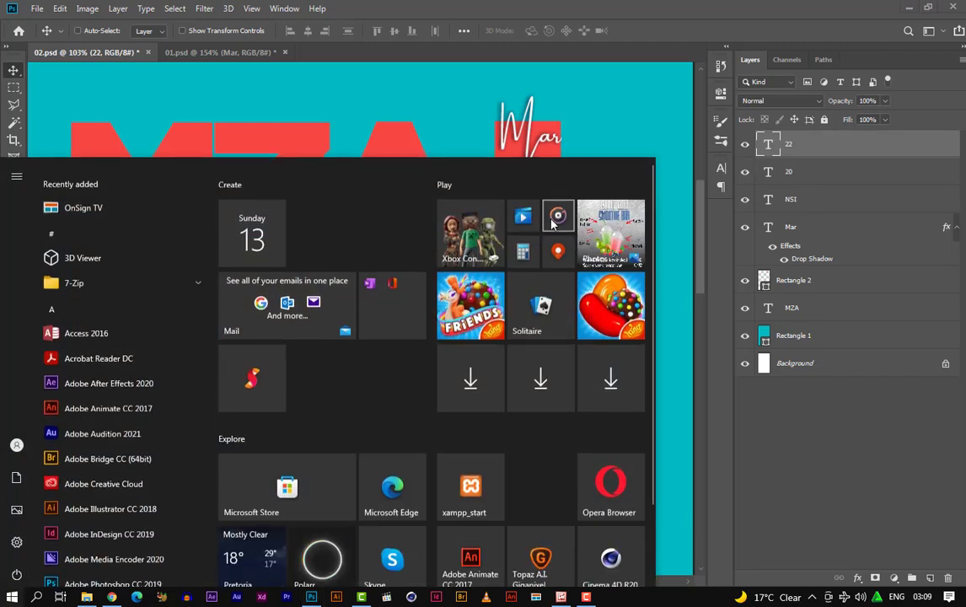
key("super")
scroll(533, 166, "down", 3)
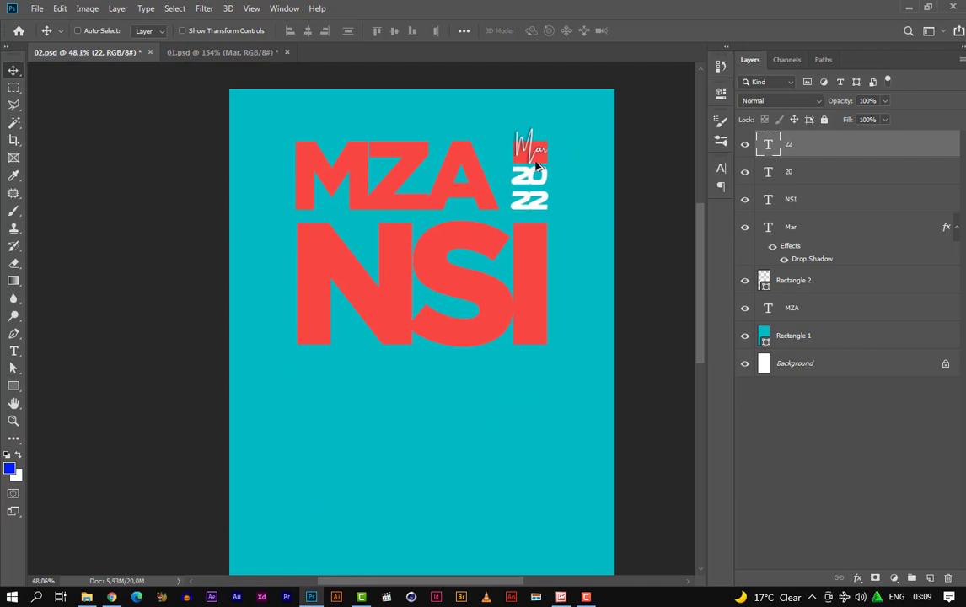
scroll(540, 166, "down", 4)
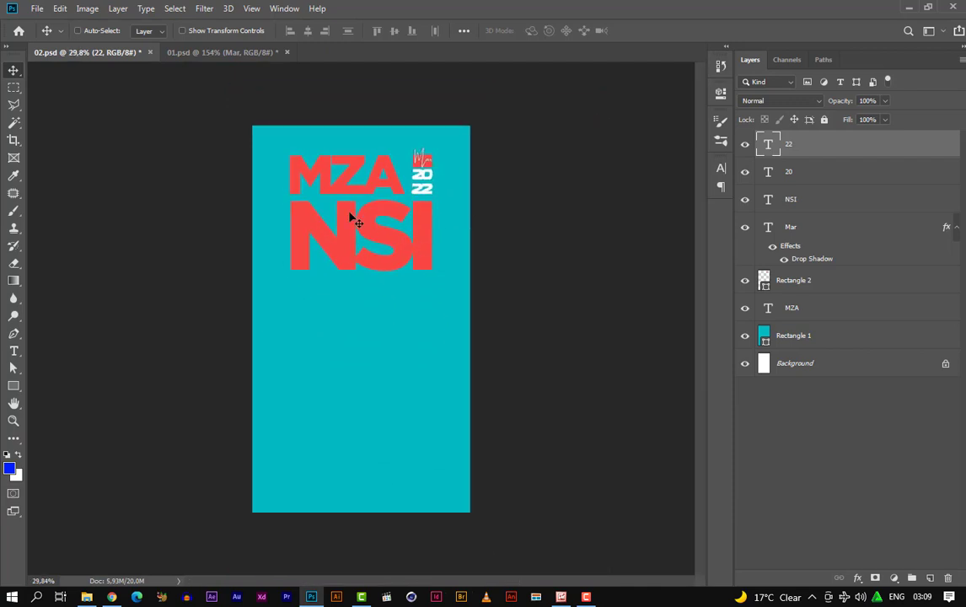
left_click(223, 54)
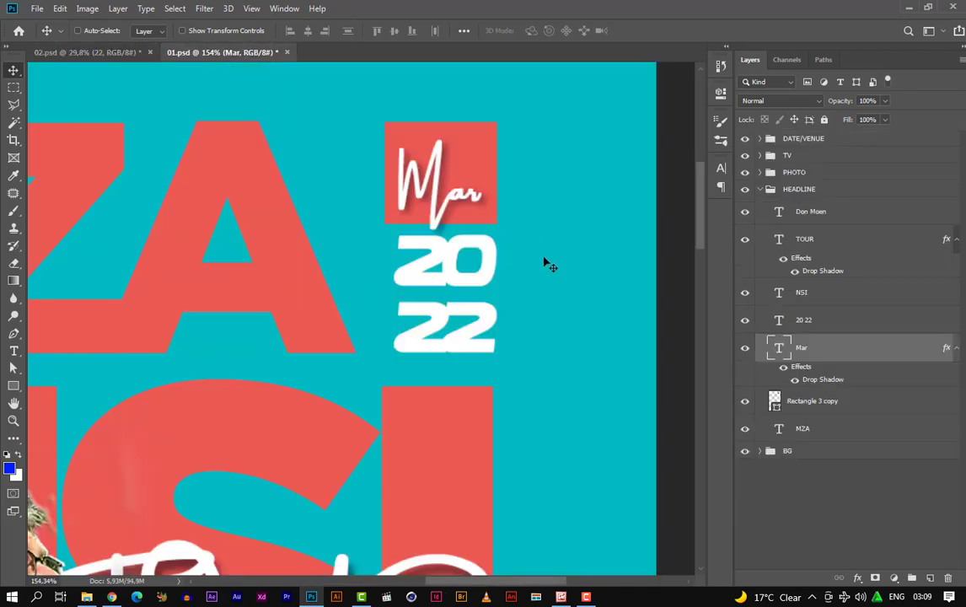
scroll(459, 258, "down", 6)
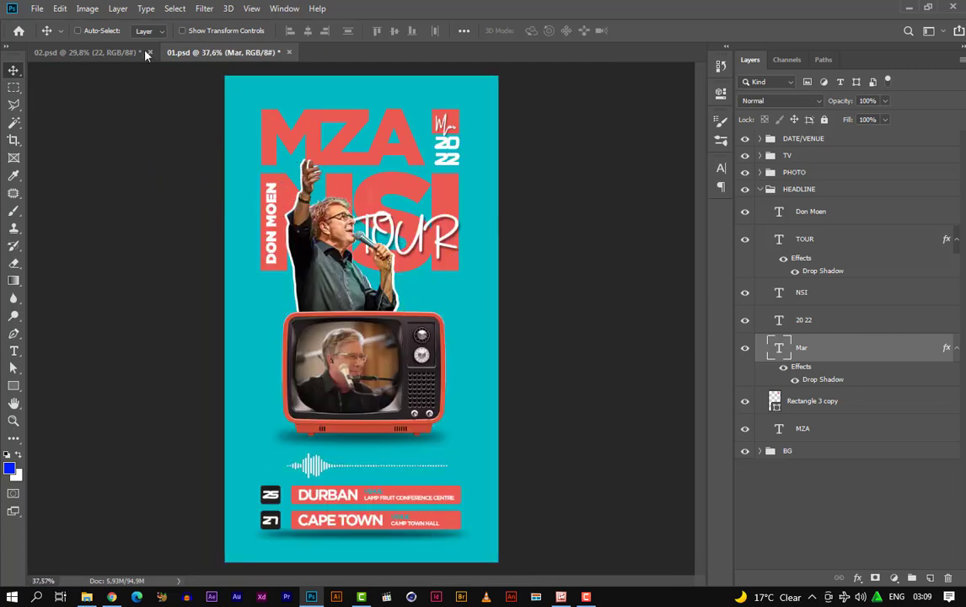
left_click(106, 57)
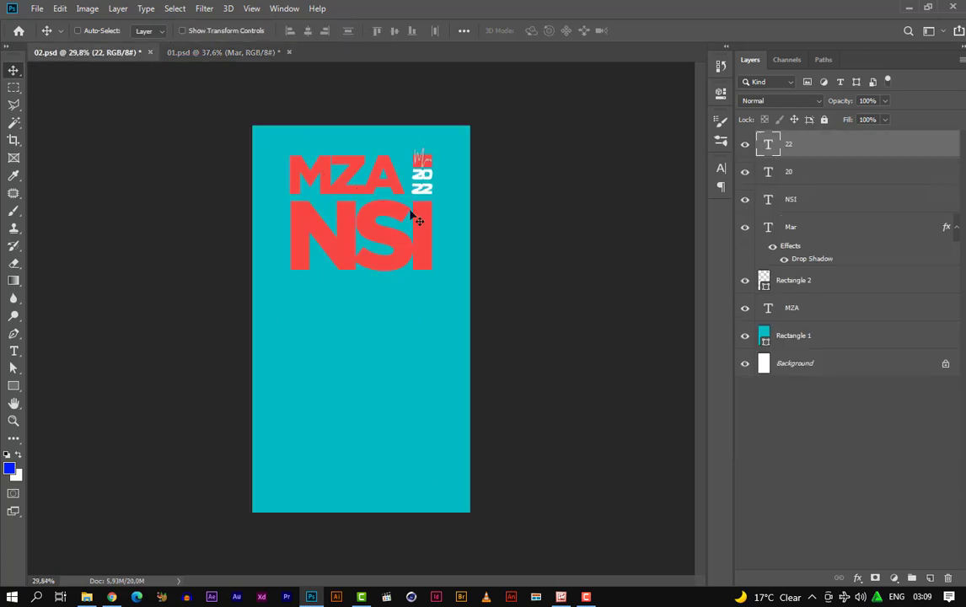
scroll(380, 271, "up", 4)
scroll(380, 269, "down", 2)
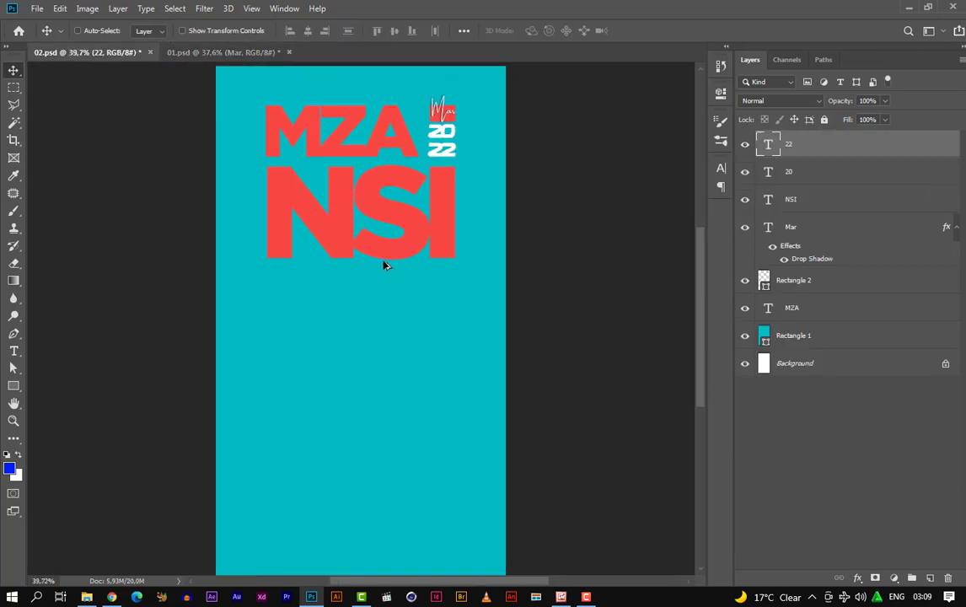
Duplicate the NSI headline lower down and retype the copy as DON MOEN
left_click(396, 209, "ctrl")
left_click_drag(396, 209, 403, 346)
key("t")
left_click(403, 347)
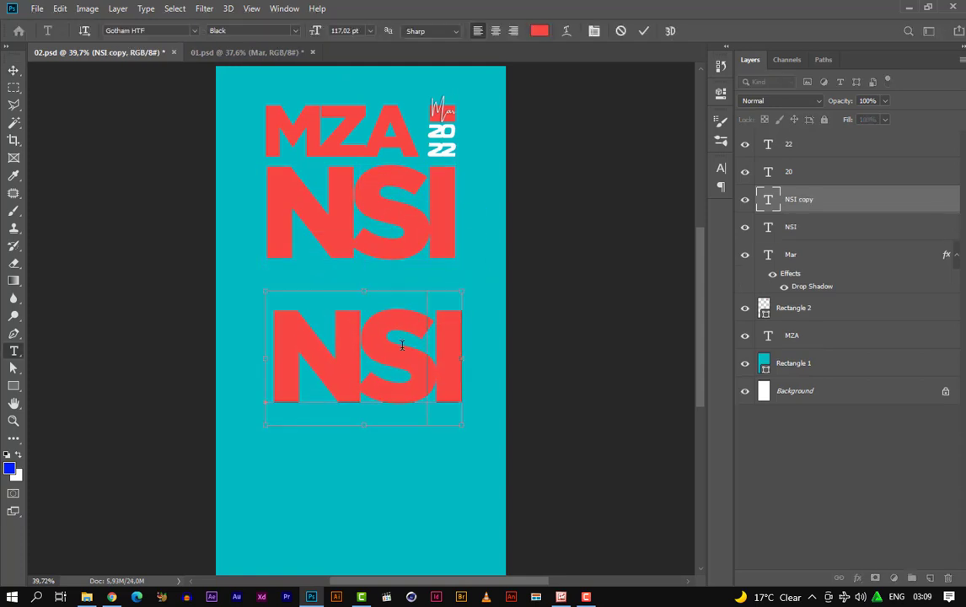
double_click(406, 352)
left_click(406, 351)
key("ctrl+a")
type("DOE")
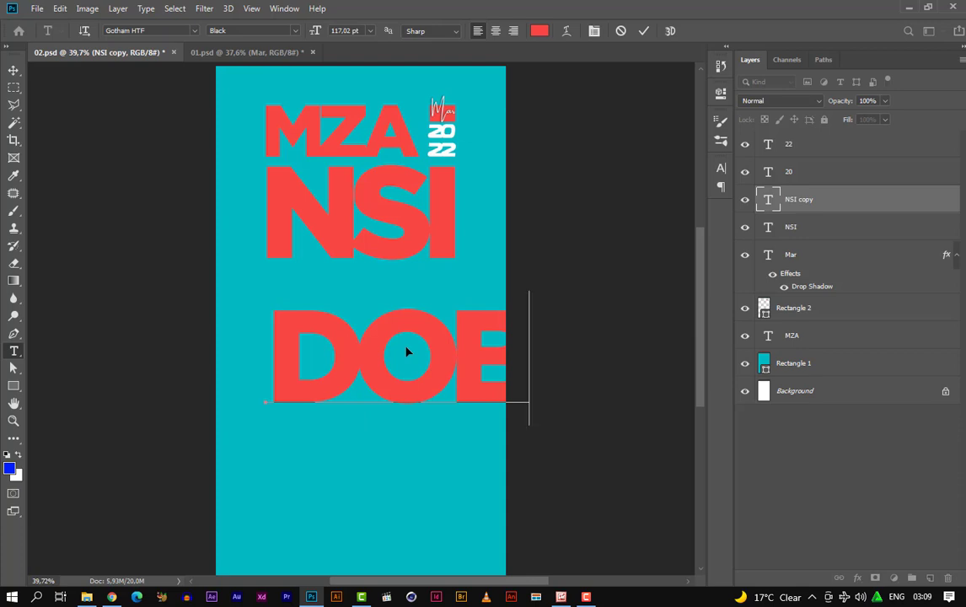
key("BackSpace")
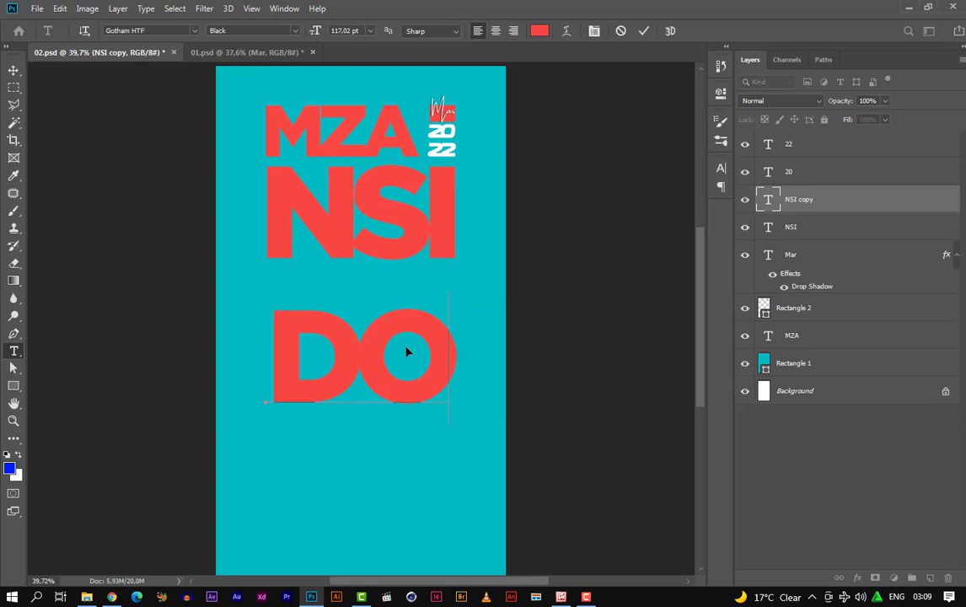
type("N")
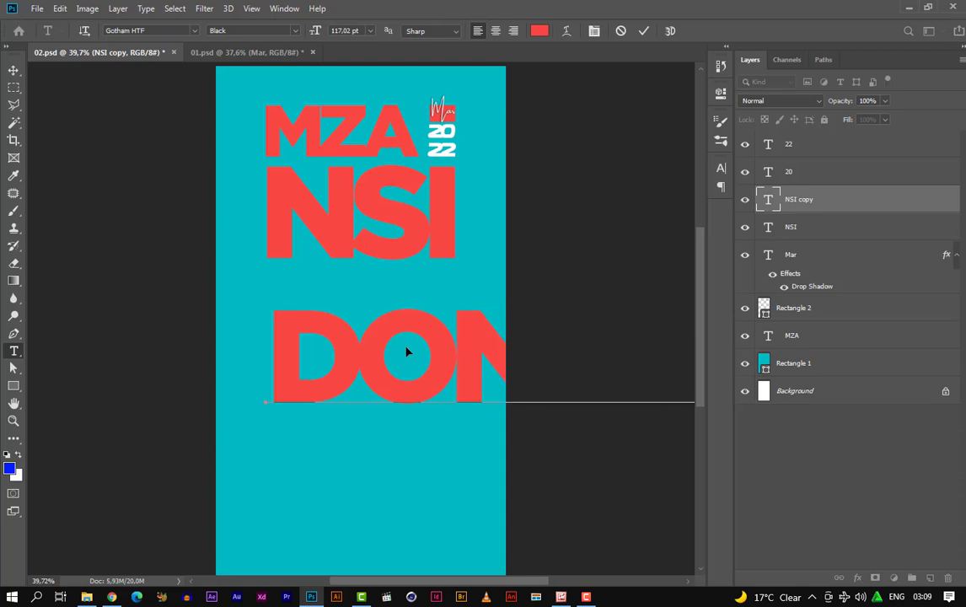
Make the DON MOEN text white
key("ctrl+a")
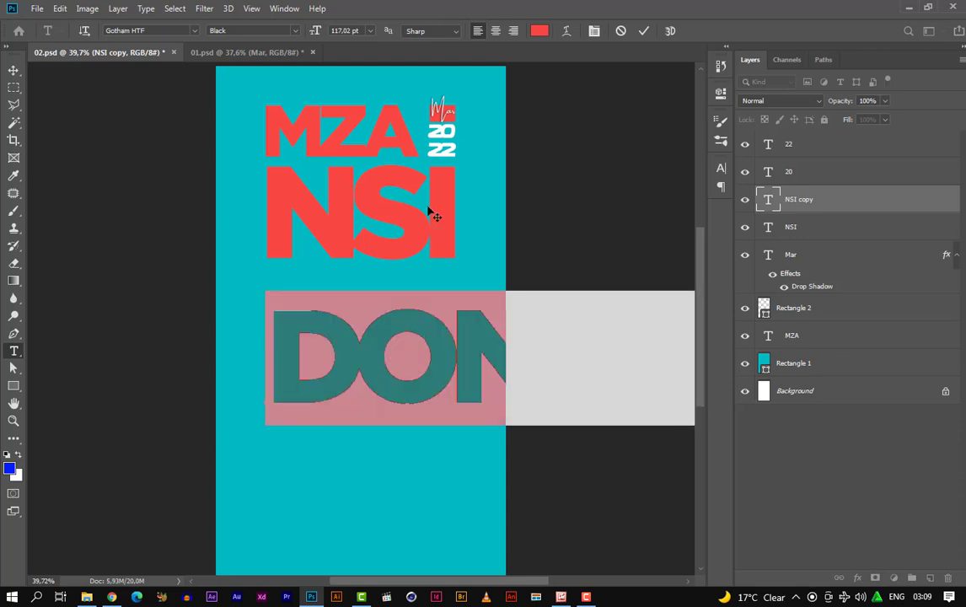
left_click(539, 31)
left_click(491, 346)
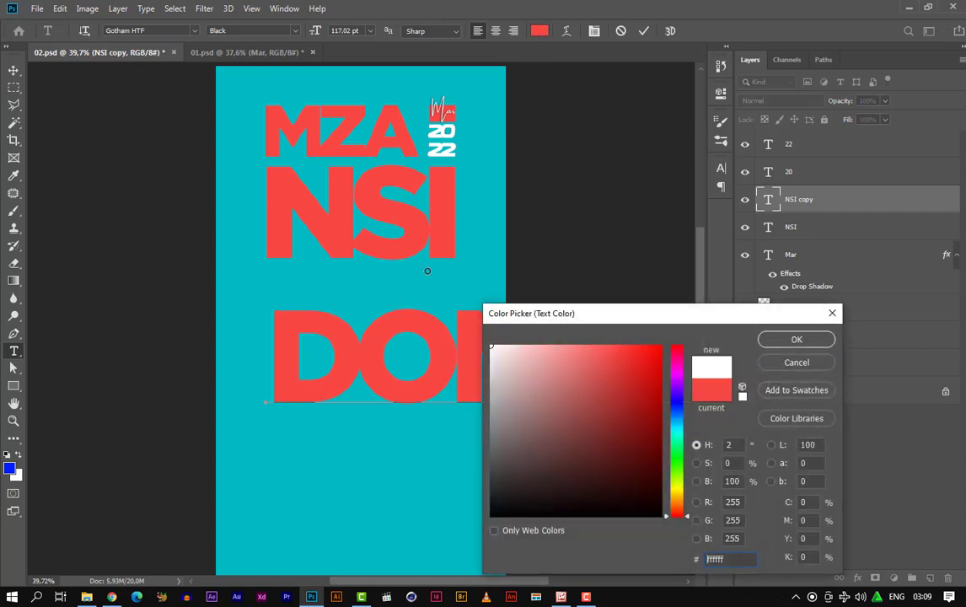
left_click(766, 339)
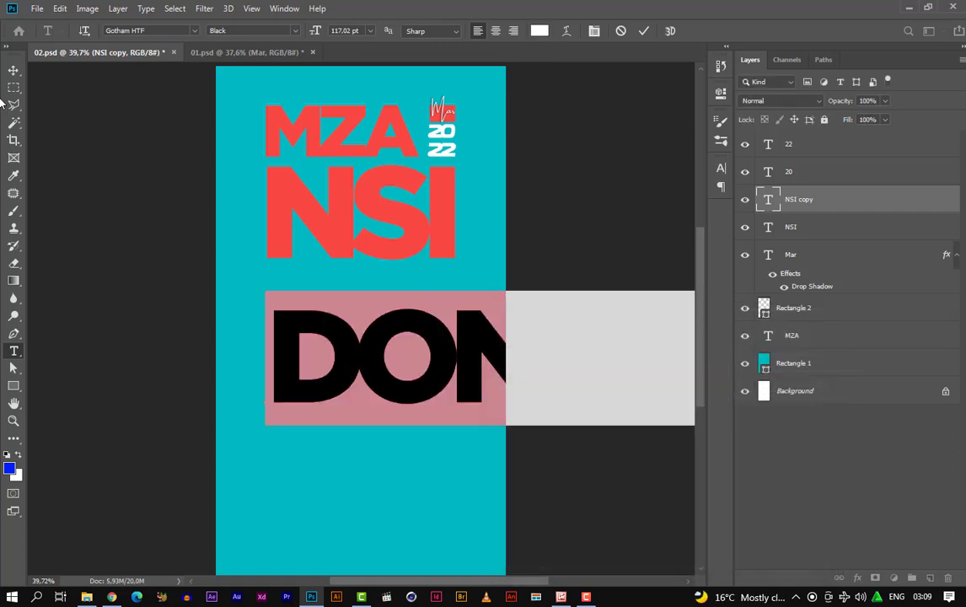
left_click(13, 70)
Scale the DON MOEN text down to about 30%
key("ctrl+t")
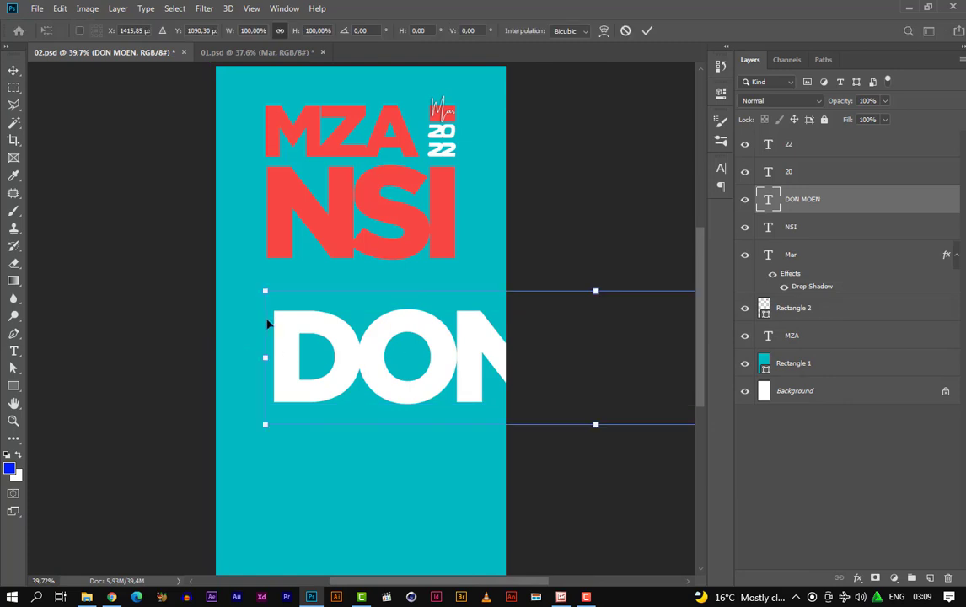
left_click_drag(265, 357, 516, 379)
left_click_drag(576, 388, 268, 356)
left_click_drag(224, 314, 285, 313)
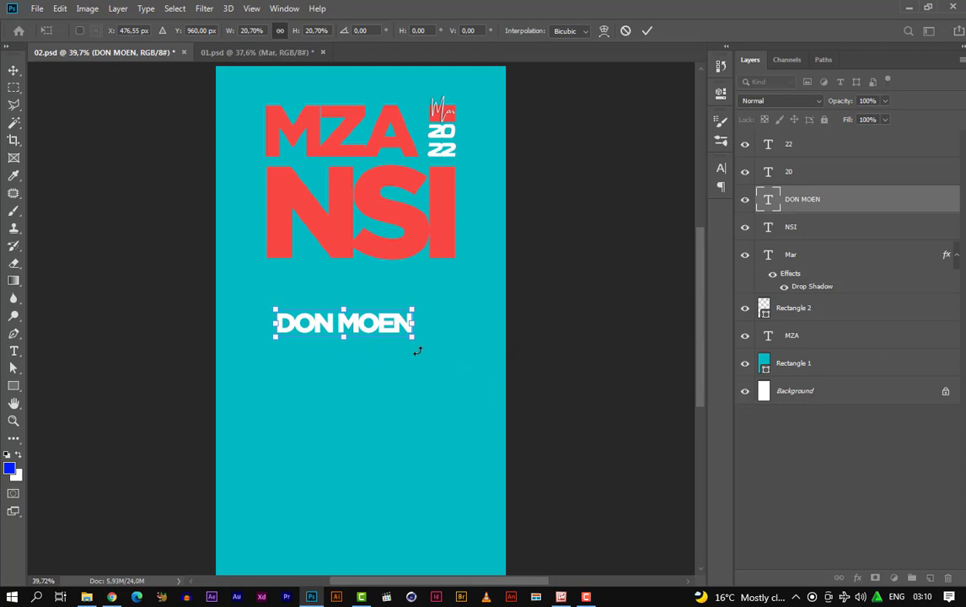
Rotate DON MOEN −90°, shrink it to about 11.75%, and set it along NSI's left edge
left_click_drag(417, 351, 381, 251)
left_click_drag(349, 312, 300, 225)
left_click_drag(297, 162, 275, 224)
scroll(283, 200, "up", 5)
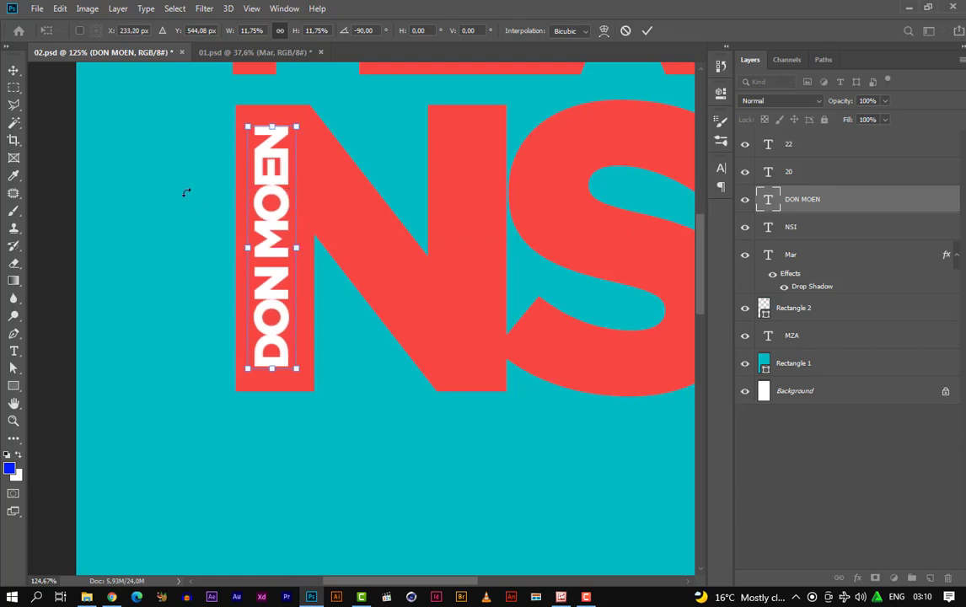
scroll(320, 222, "down", 5)
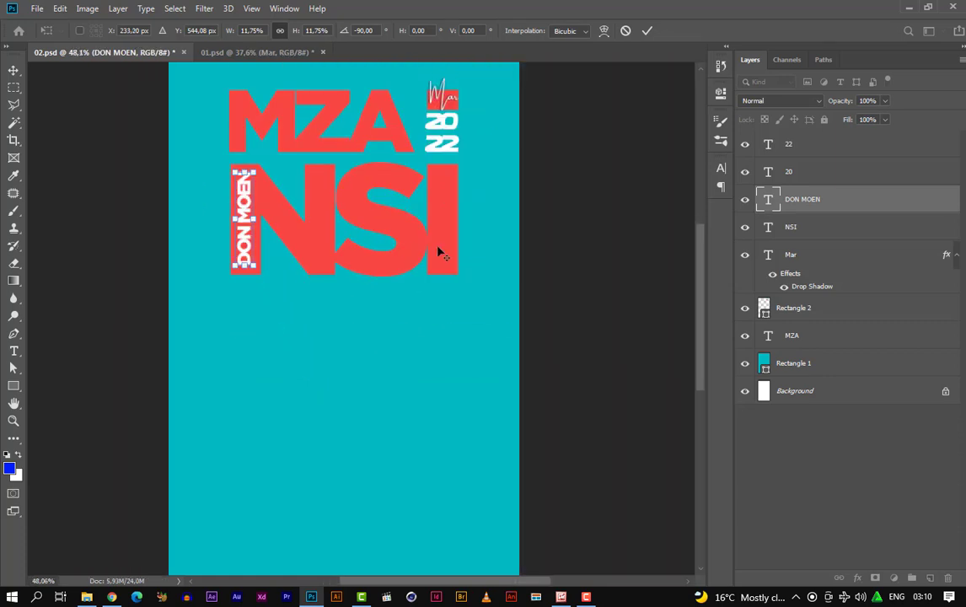
key("alt+space")
key("Escape")
key("Return")
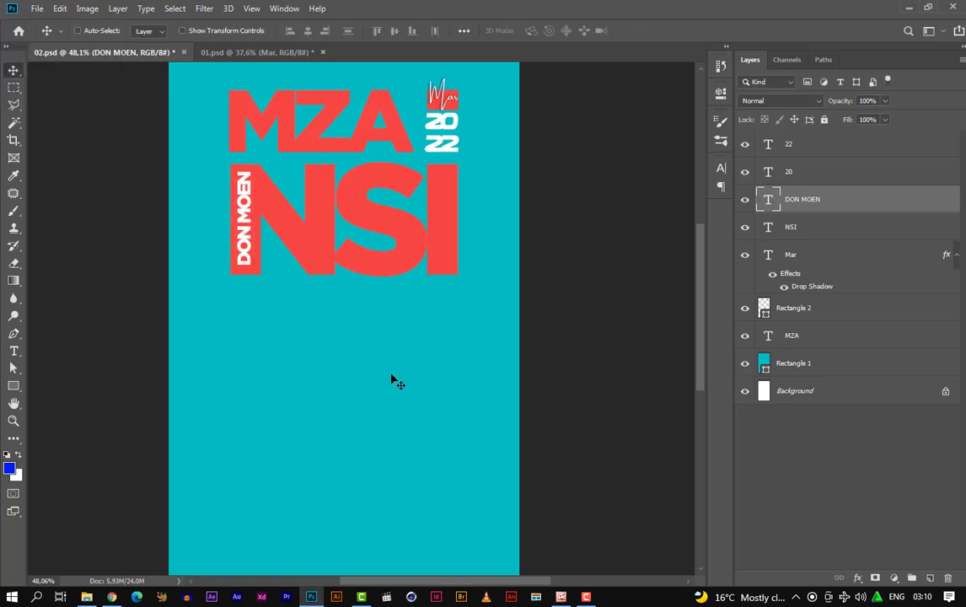
scroll(401, 279, "up", 1)
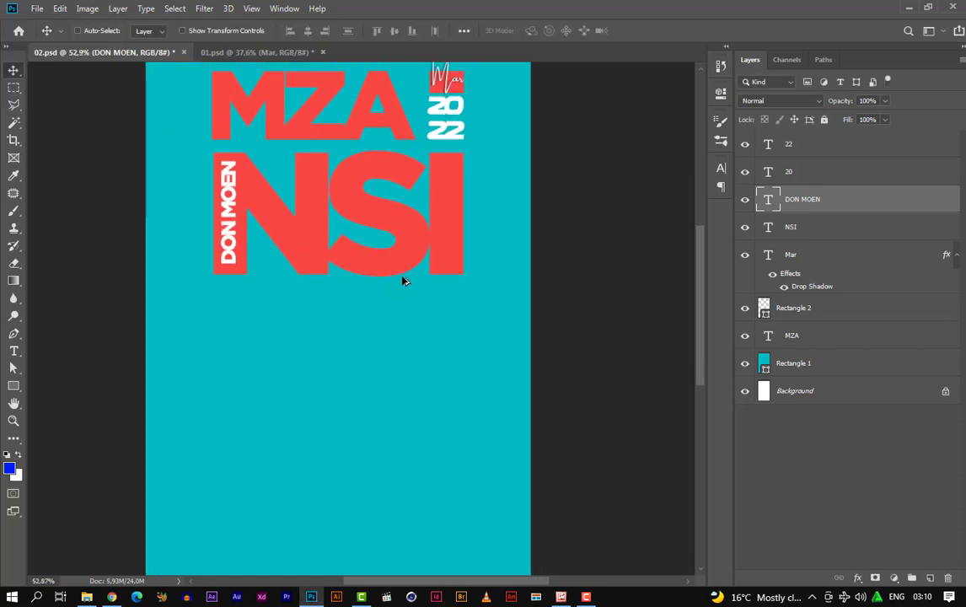
scroll(402, 278, "down", 2)
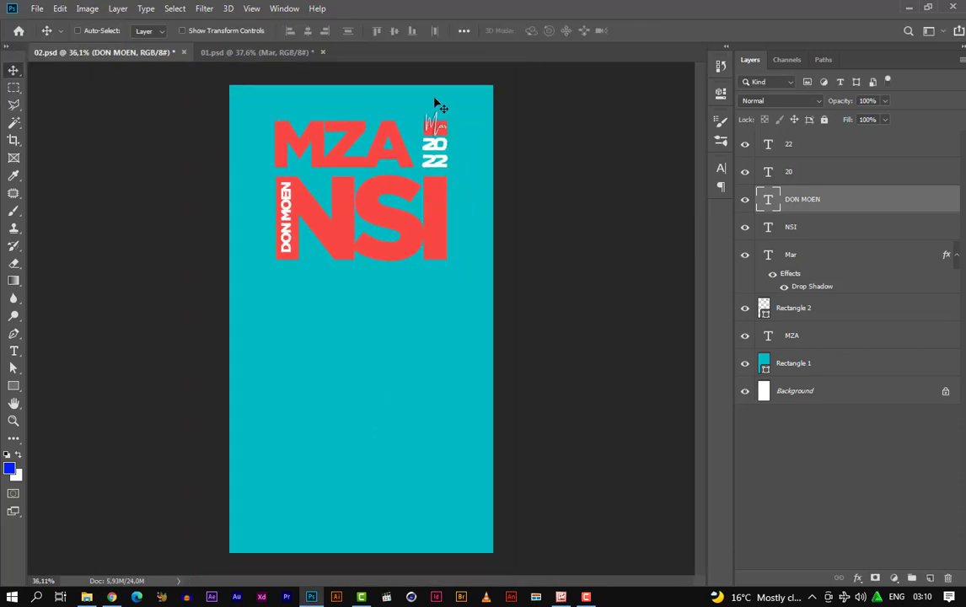
Place the D-Moen.png photo as an embedded layer, shifted up and left
left_click(36, 9)
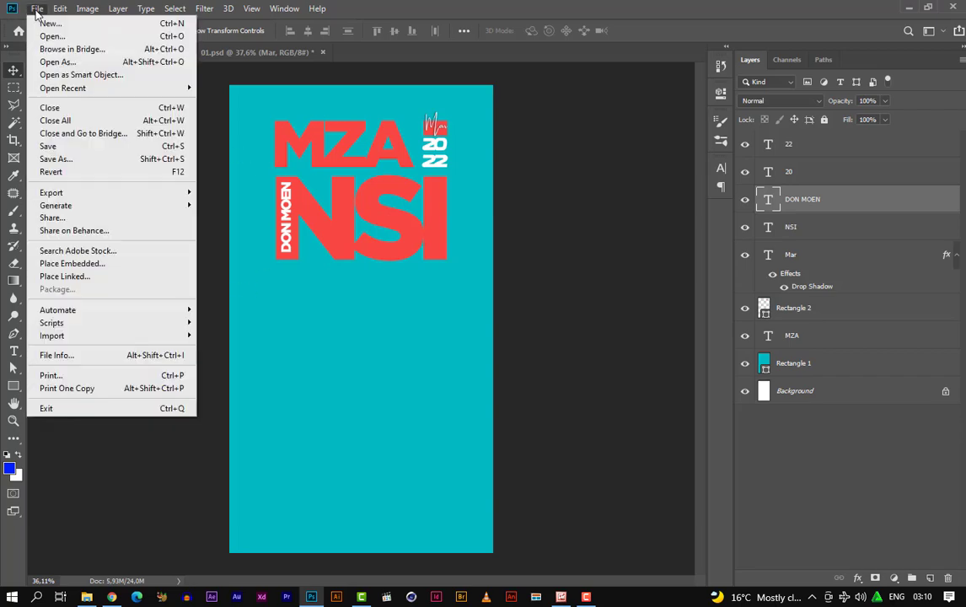
left_click(83, 265)
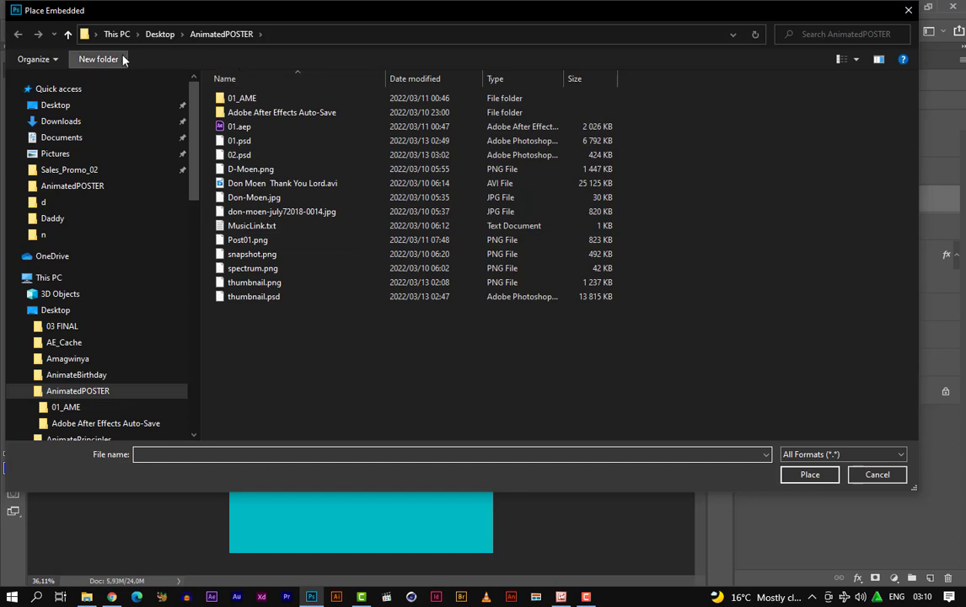
left_click(274, 171)
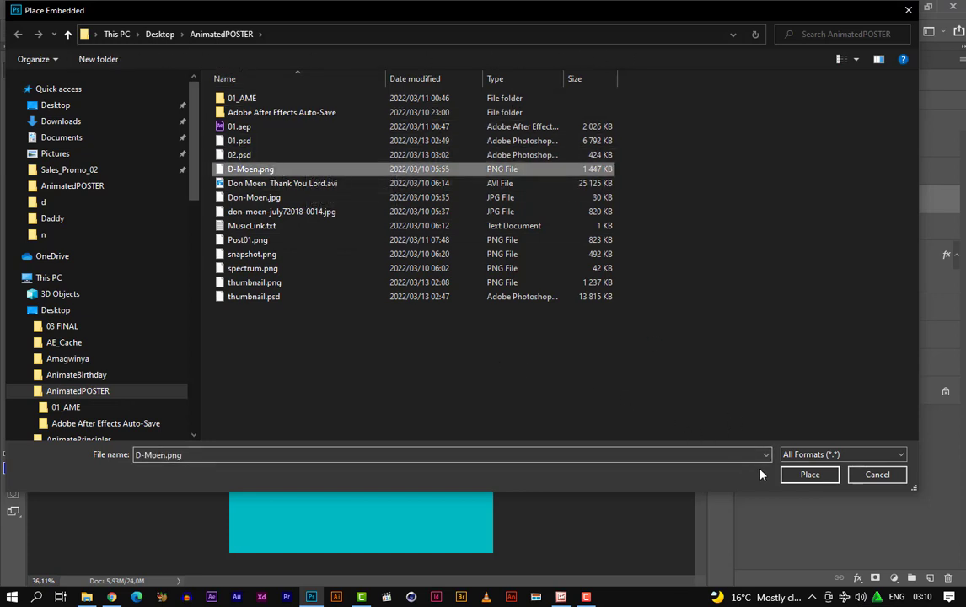
left_click(790, 477)
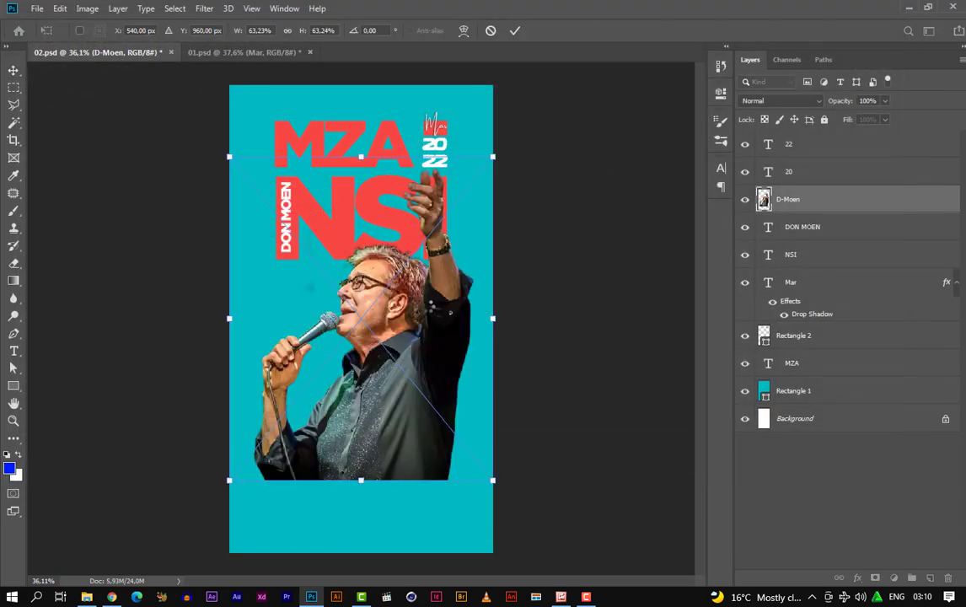
left_click_drag(417, 291, 393, 250)
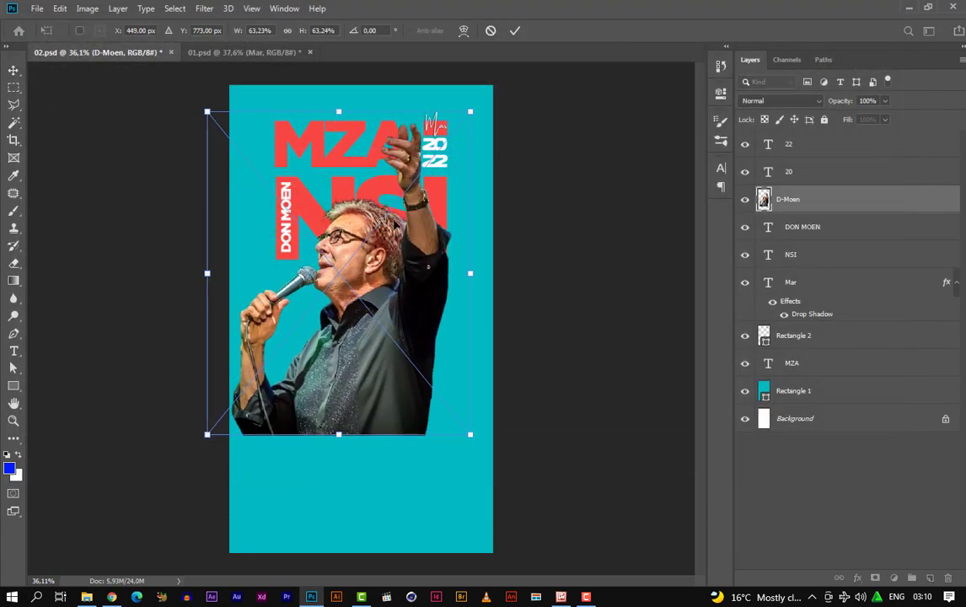
left_click(515, 30)
scroll(388, 264, "up", 1)
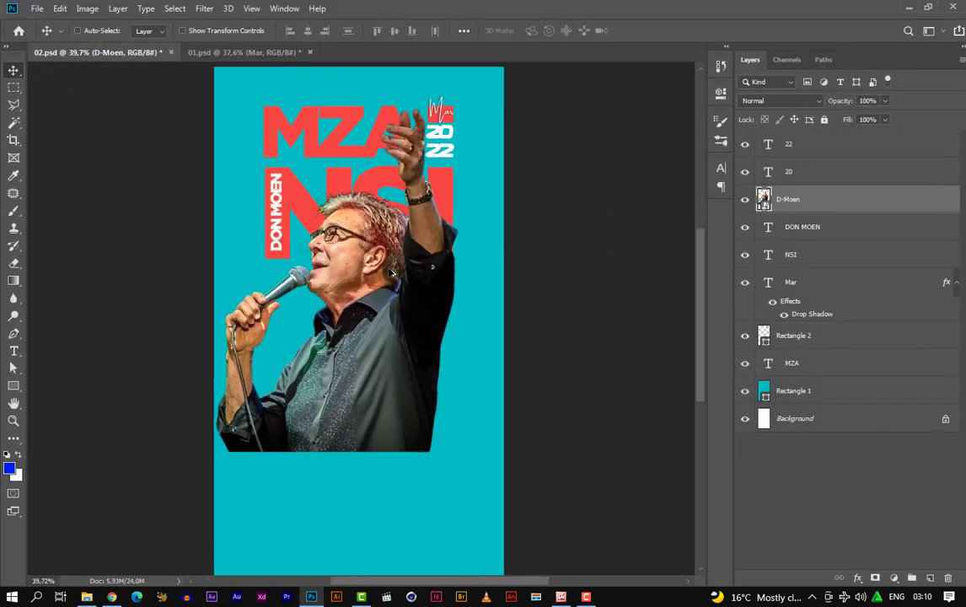
Flip the singer photo horizontally and scale it to about 38% over the NSI headline
key("ctrl+t")
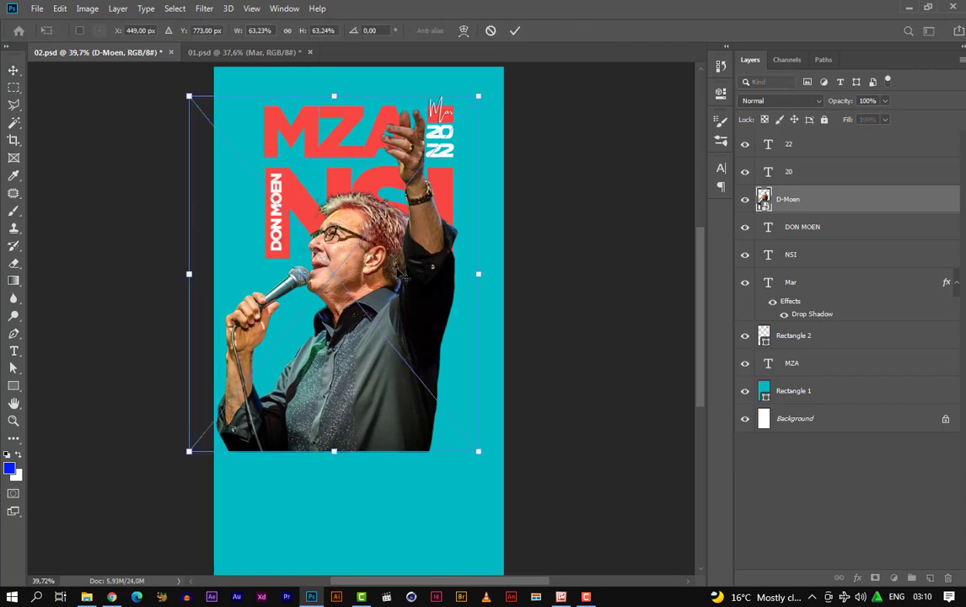
right_click(414, 270)
left_click(455, 424)
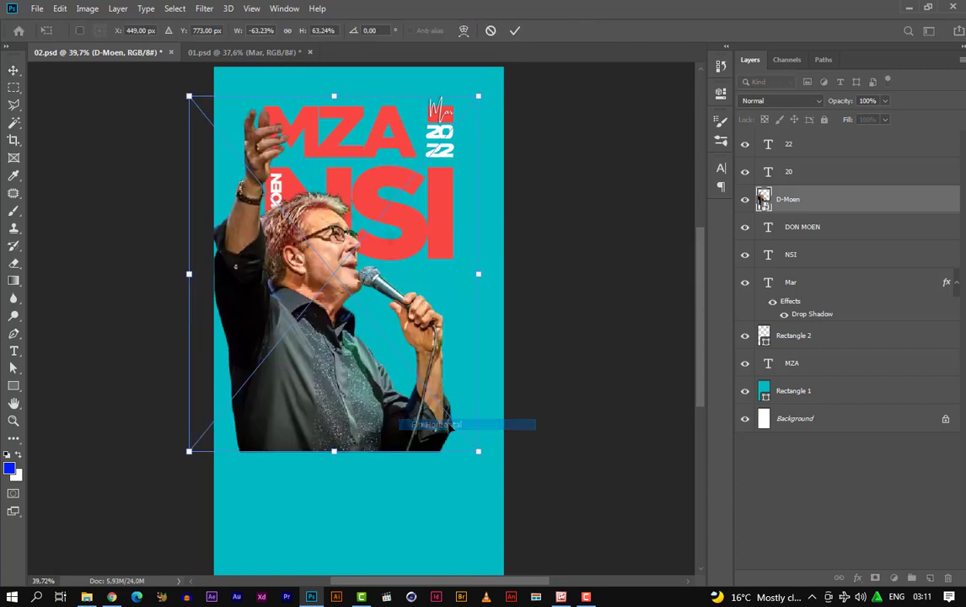
left_click_drag(332, 270, 352, 256)
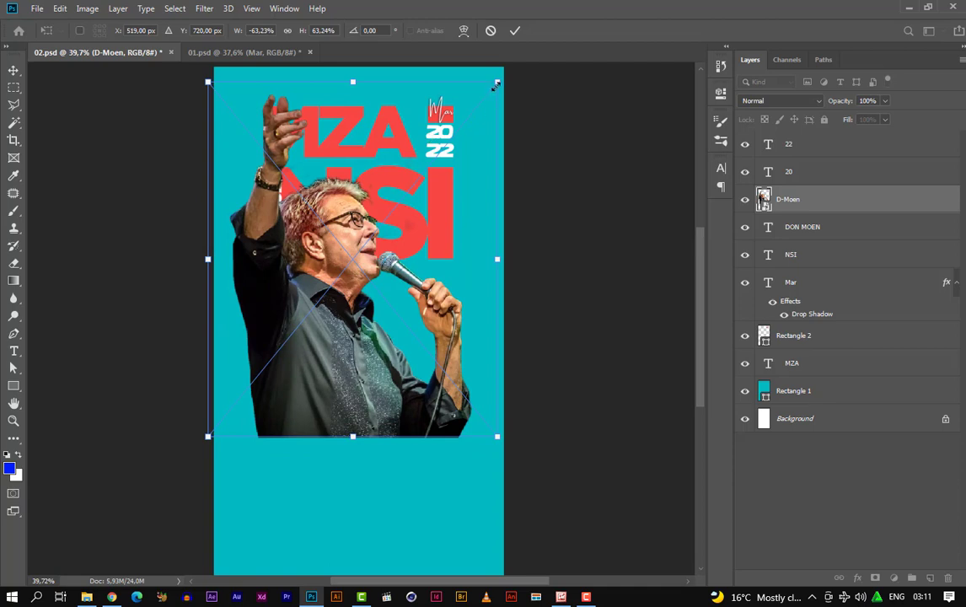
left_click_drag(497, 86, 354, 260)
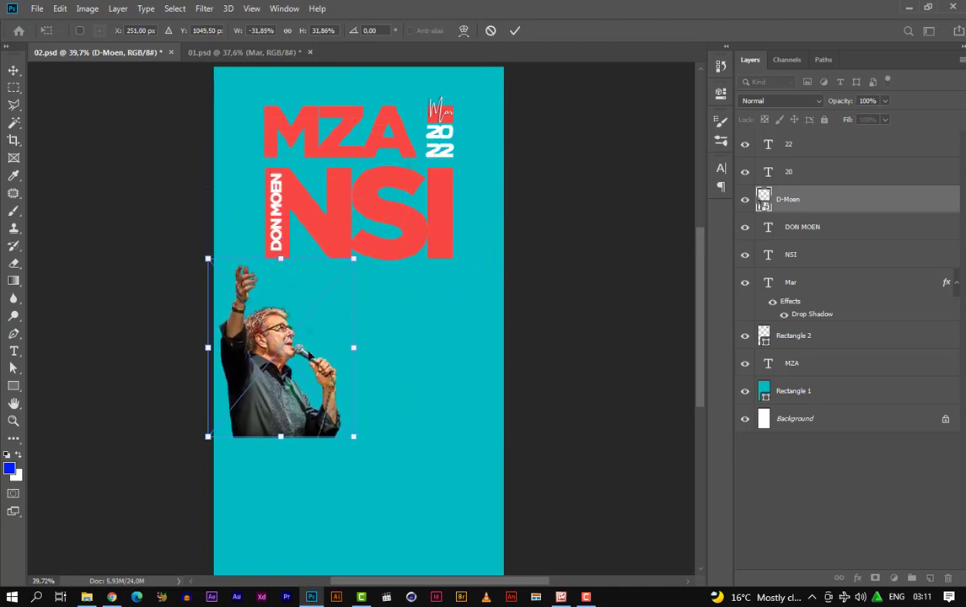
left_click_drag(260, 374, 329, 279)
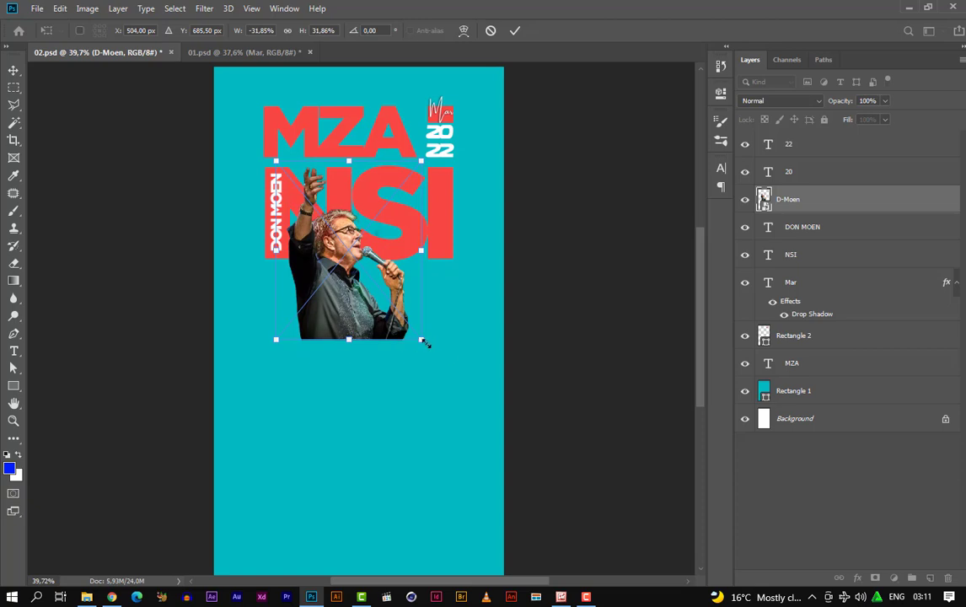
left_click_drag(425, 343, 384, 267)
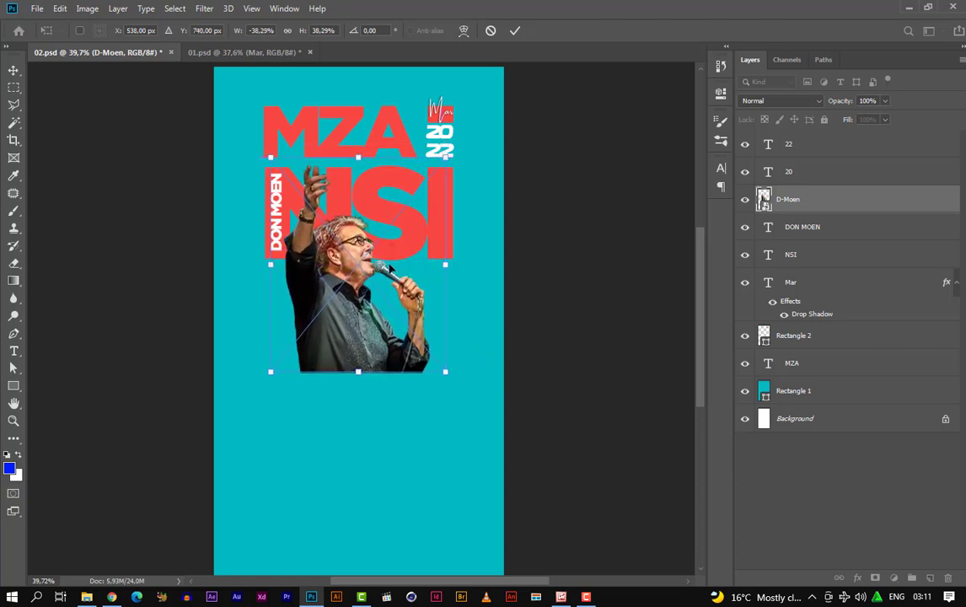
left_click(515, 31)
scroll(396, 178, "up", 4)
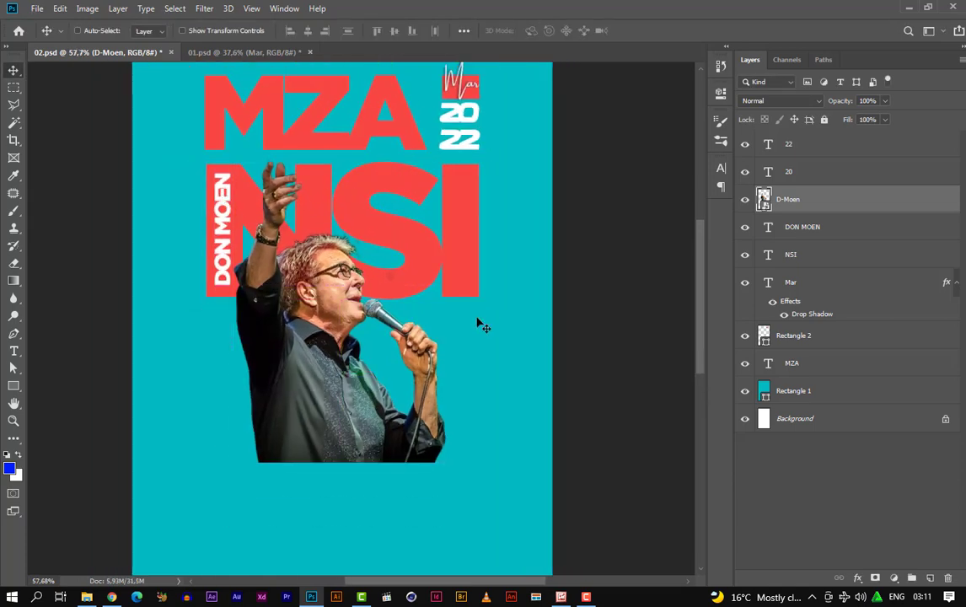
Duplicate the Mar text beside the singer's hand and retype it as 'TOUR'
left_click(464, 80, "ctrl")
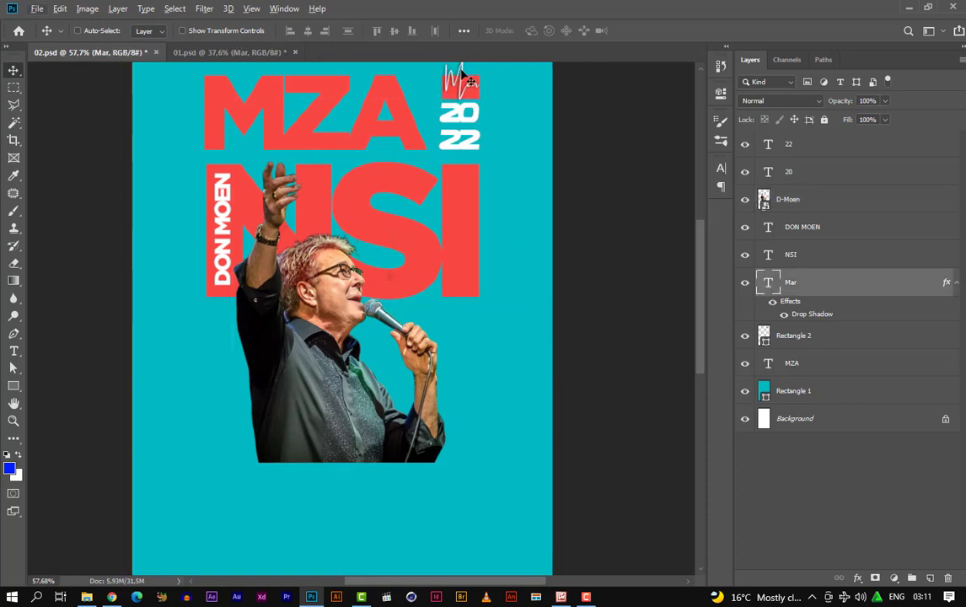
mouse_move(470, 81)
left_mouse_down()
mouse_move(456, 340)
mouse_move(467, 369)
left_mouse_up()
double_click(466, 369)
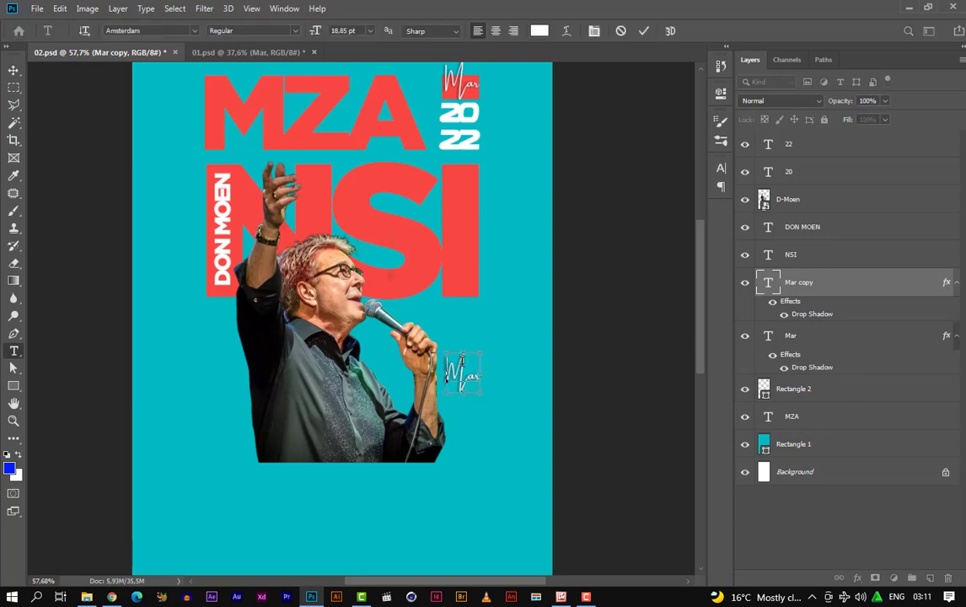
key("BackSpace")
type("TOUR")
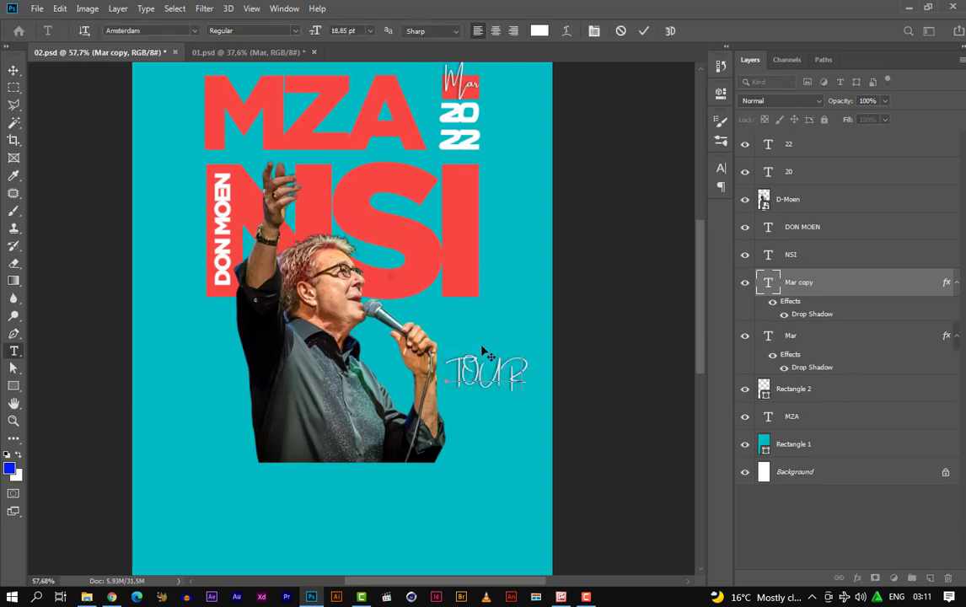
left_click(13, 70)
Enlarge the TOUR text and position it over the NSI letters
key("ctrl+t")
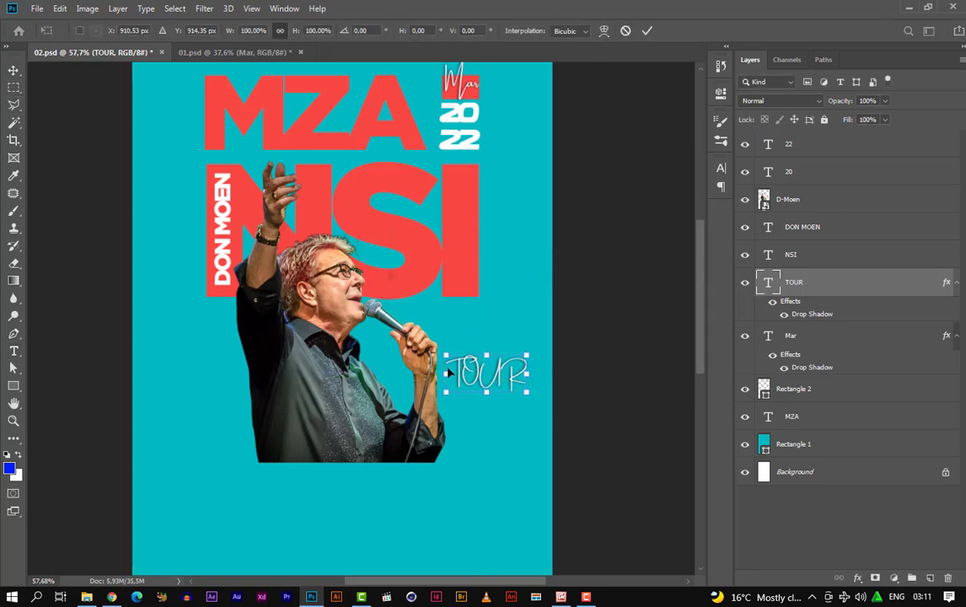
left_click_drag(445, 354, 282, 281)
left_click_drag(434, 314, 468, 208)
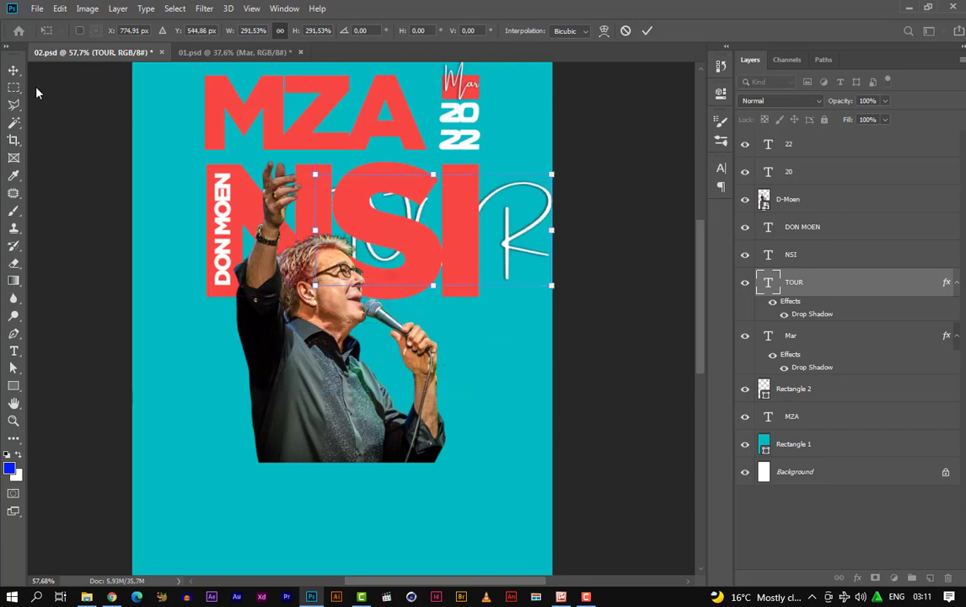
left_click(14, 70)
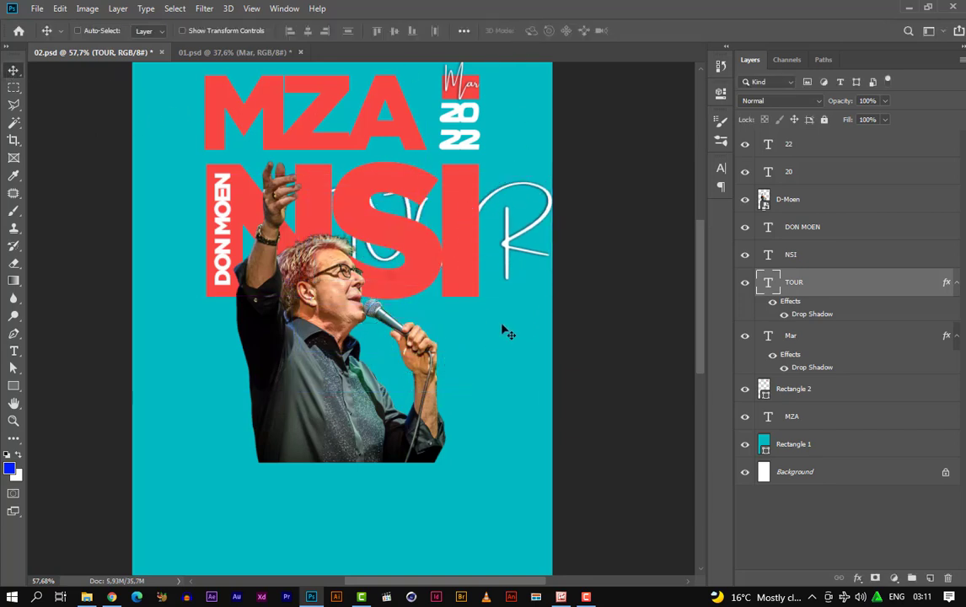
Bring TOUR to the front of the stack and shrink it to about 61%
key("ctrl")
key("ctrl+shift+bracketright")
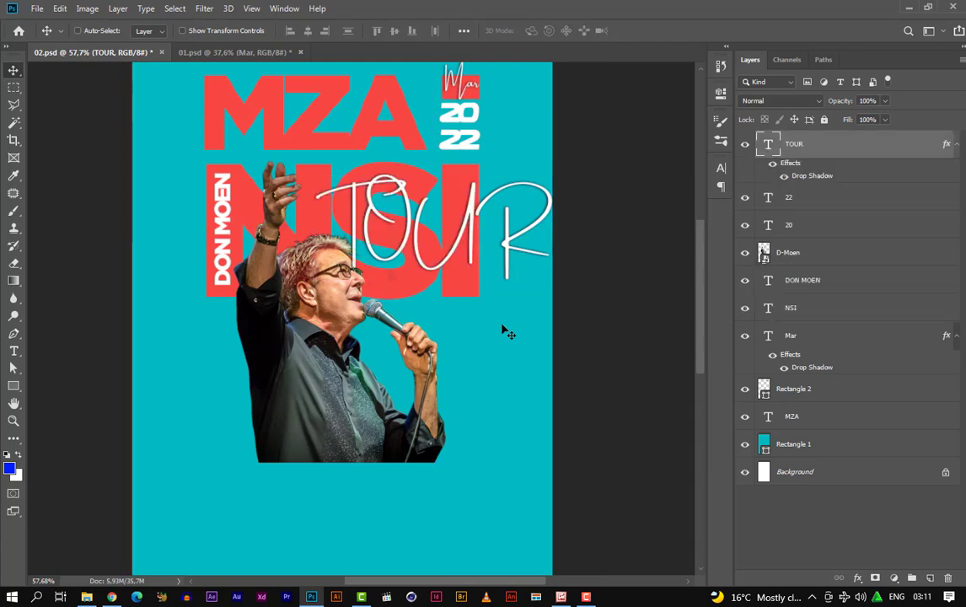
key("ctrl+t")
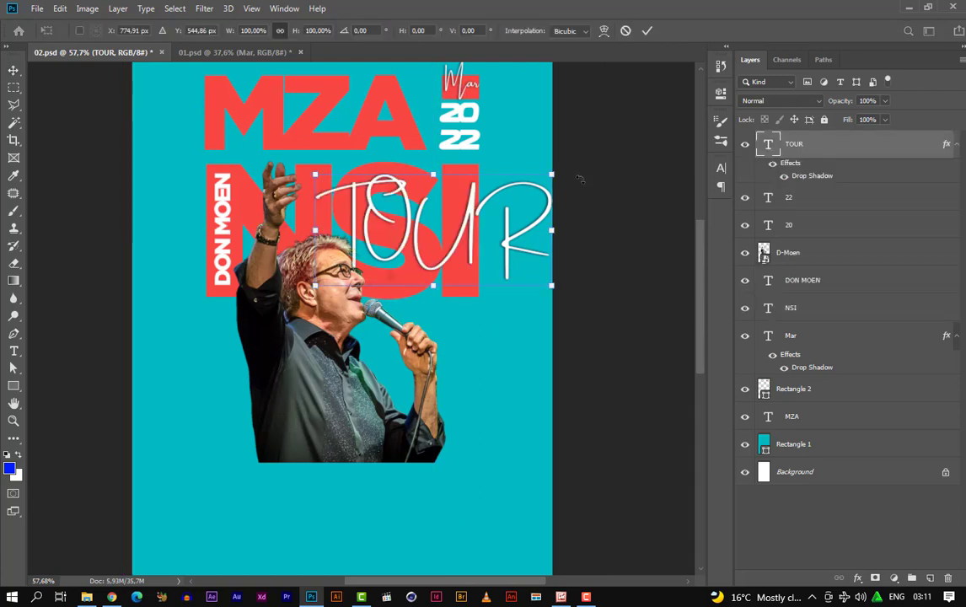
left_click_drag(552, 180, 415, 249)
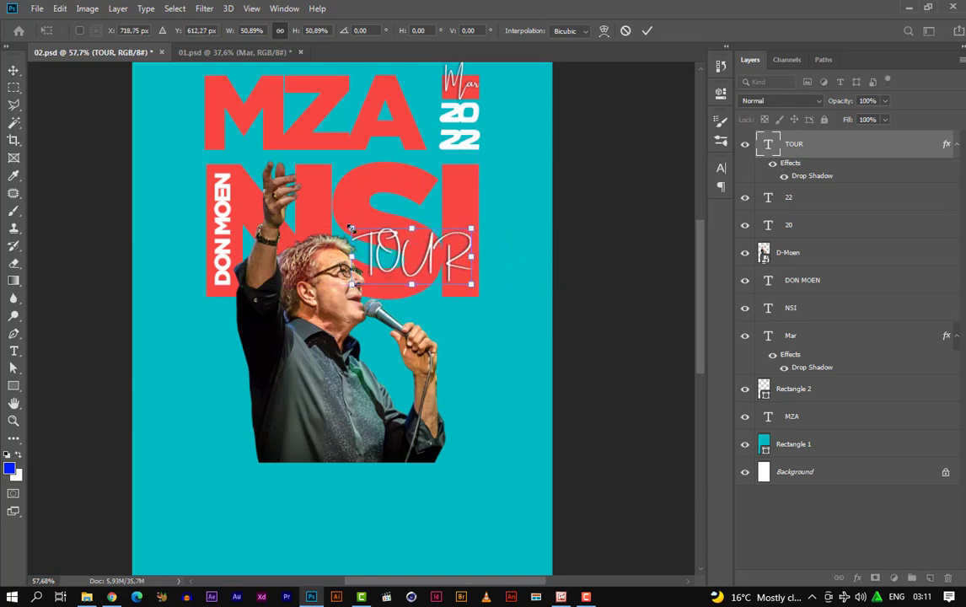
left_click_drag(351, 228, 329, 217)
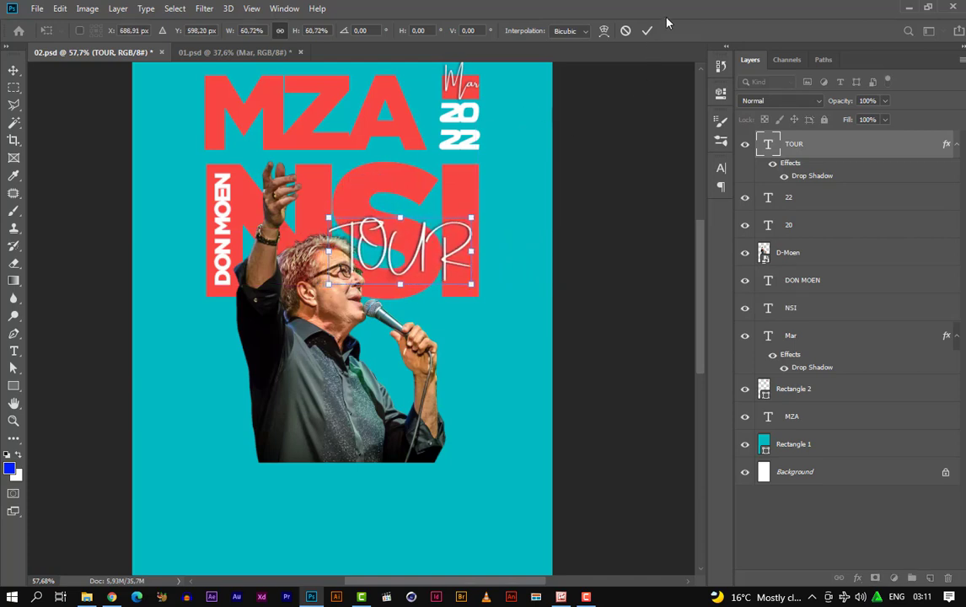
key("Return")
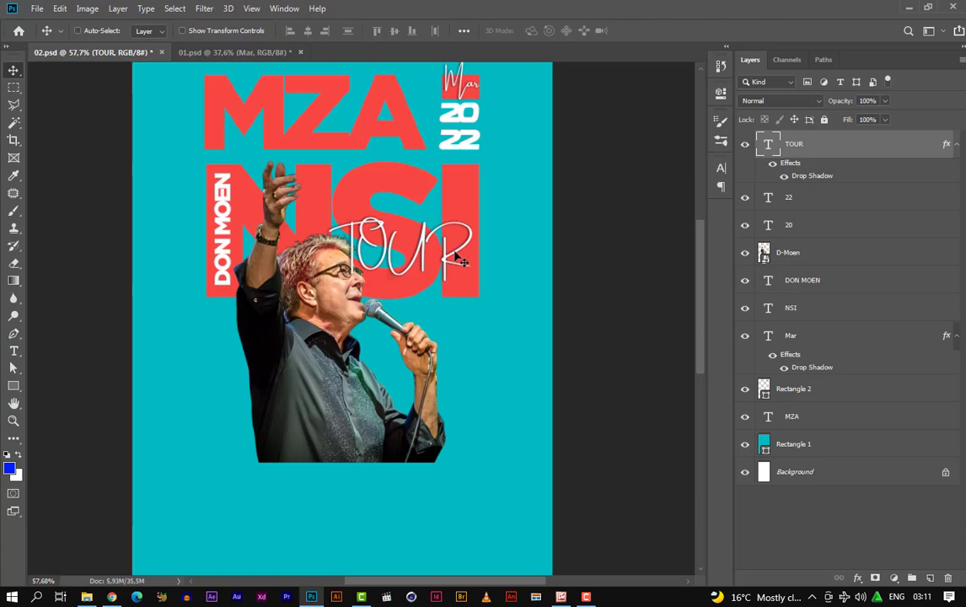
Select all the TOUR letters for character formatting
key("t")
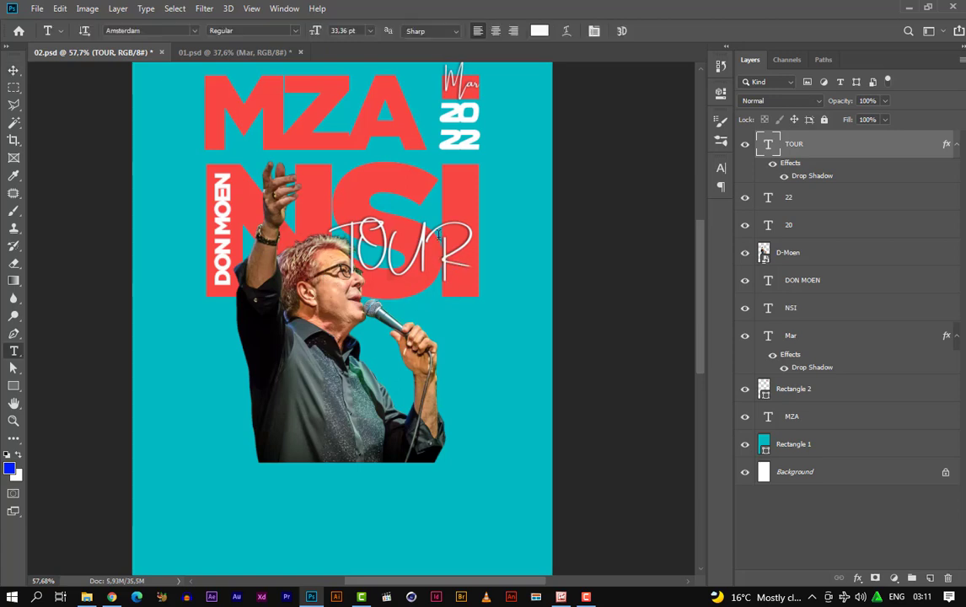
left_click(439, 232)
key("ctrl+a")
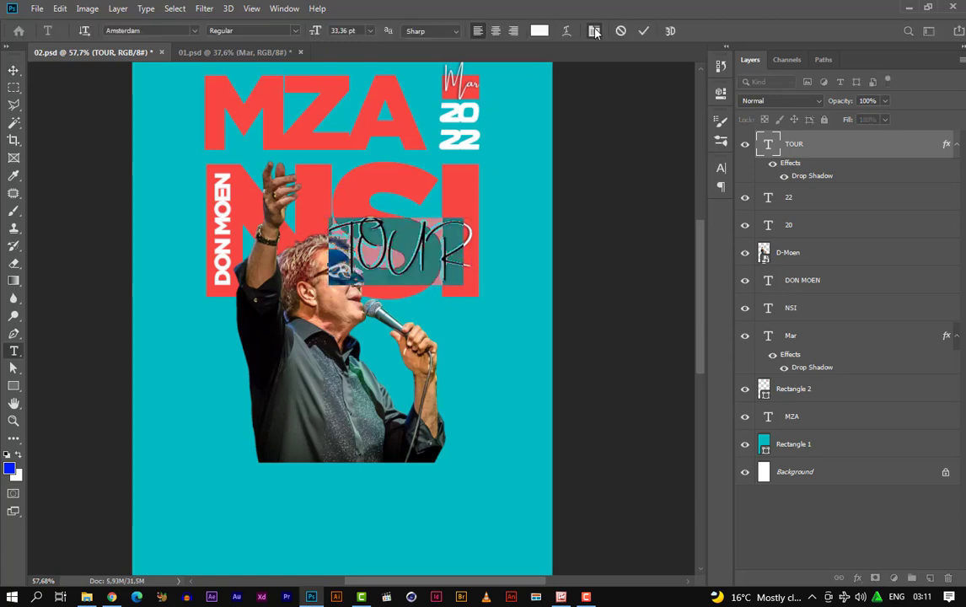
left_click(593, 30)
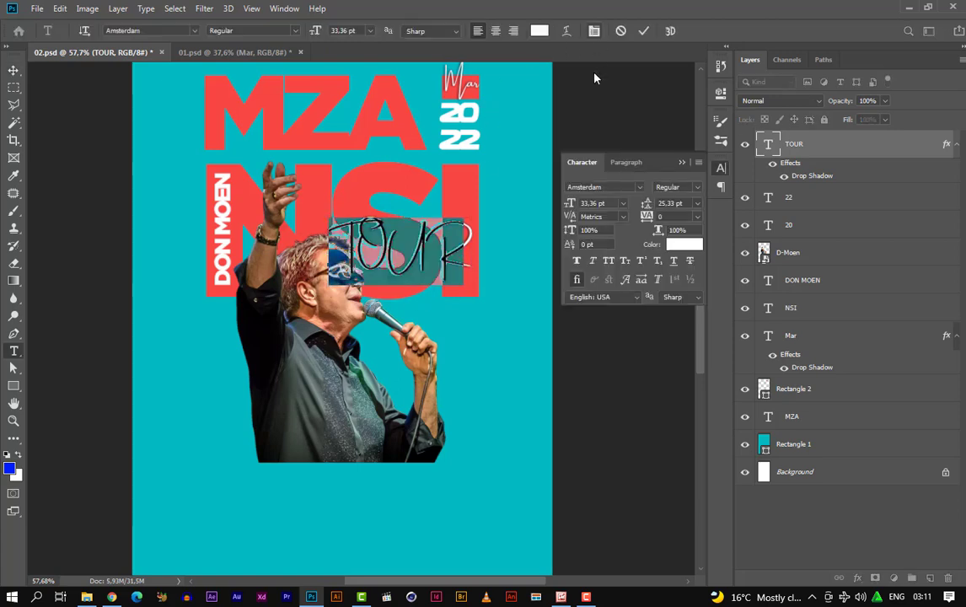
Try Faux Bold on TOUR, then revisit the character settings and commit it as thin script
left_click(578, 262)
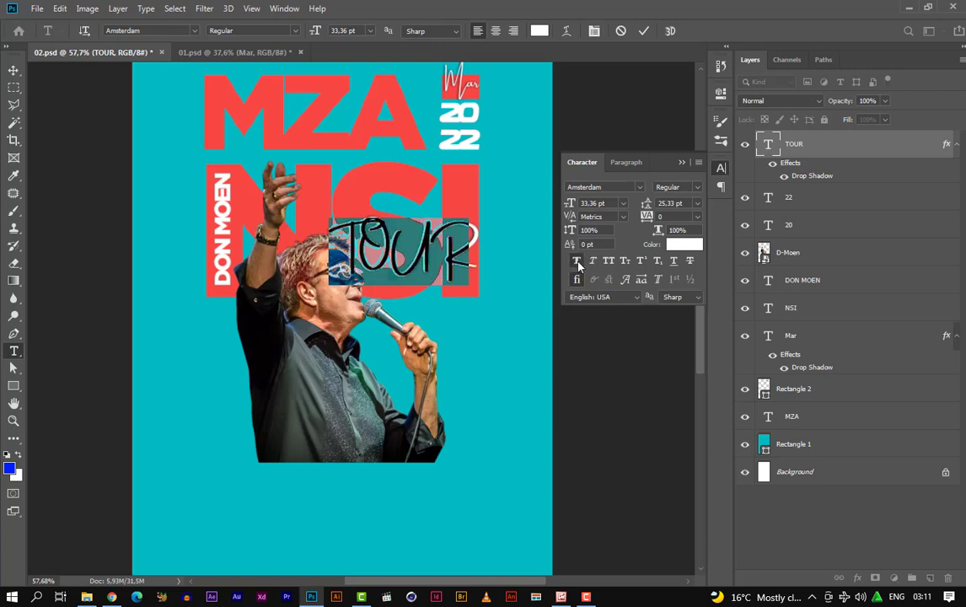
left_click(683, 162)
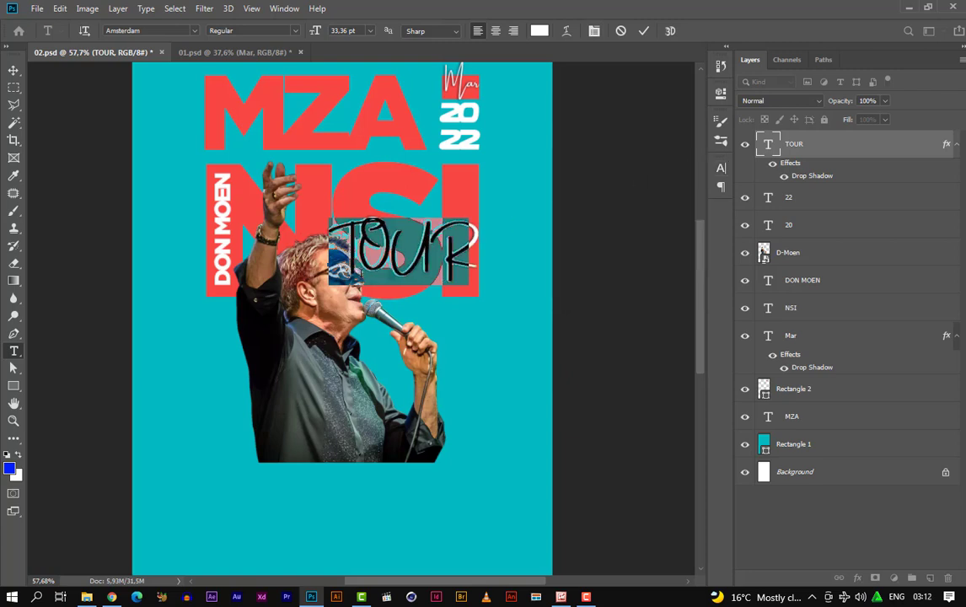
left_click(13, 70)
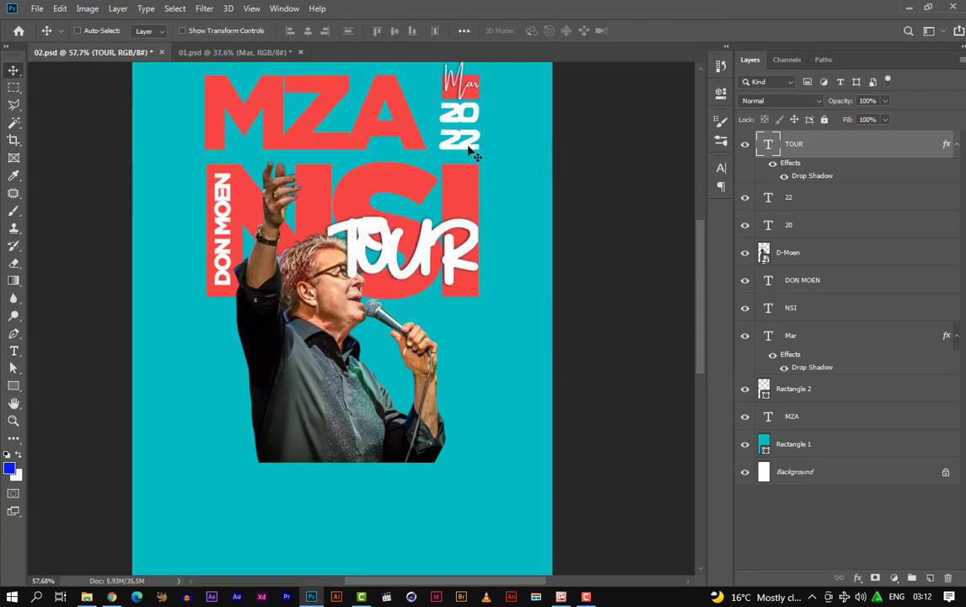
double_click(447, 209)
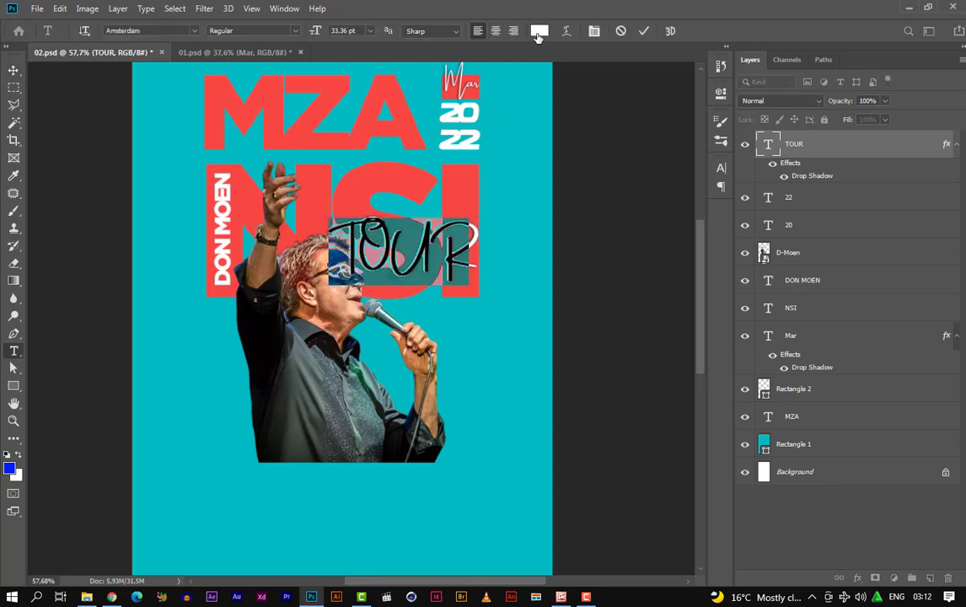
left_click(595, 31)
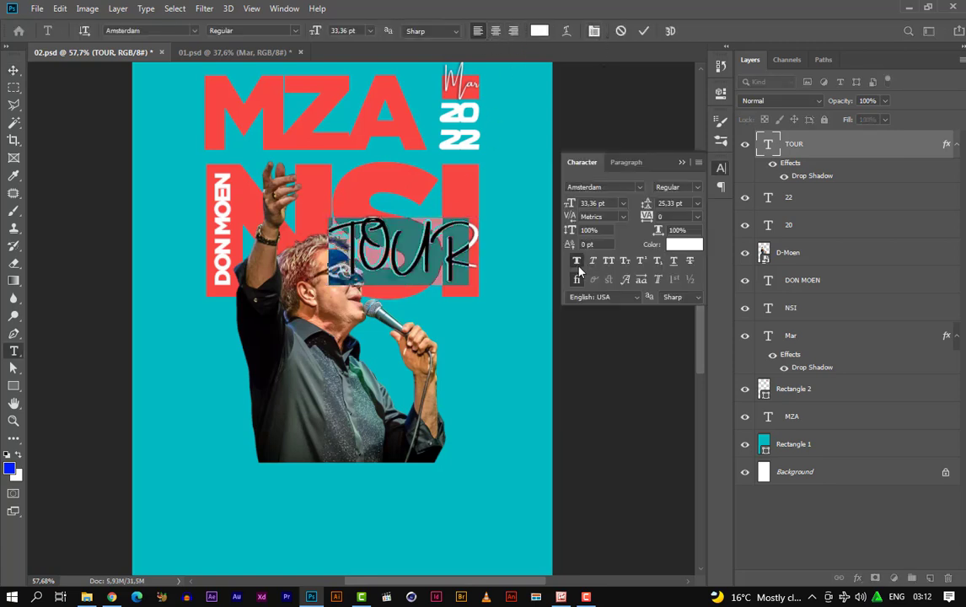
left_click(682, 163)
left_click(14, 70)
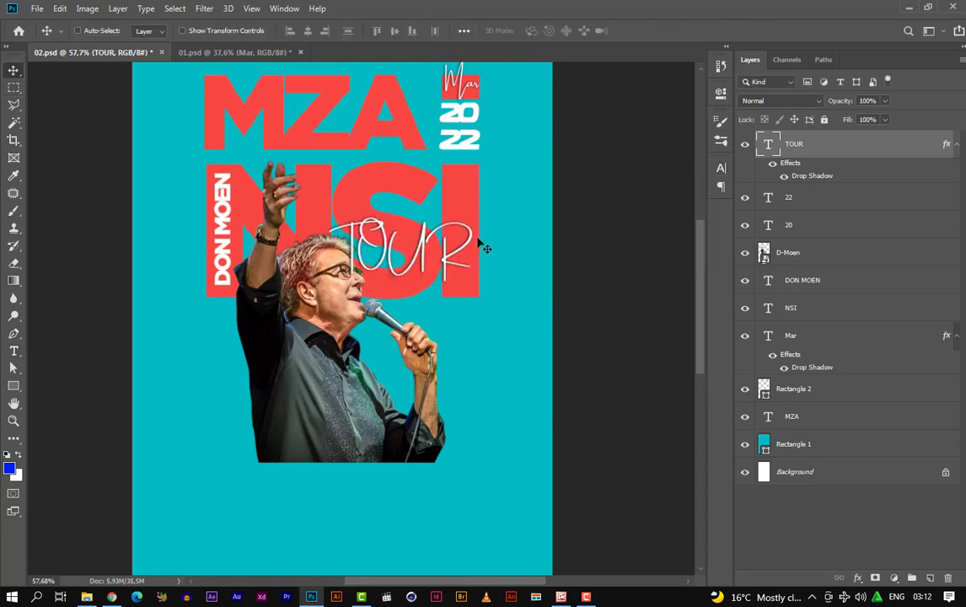
Collapse TOUR's effects and move its layer just below the D-Moen photo
left_click(958, 145)
left_click_drag(898, 153, 887, 349)
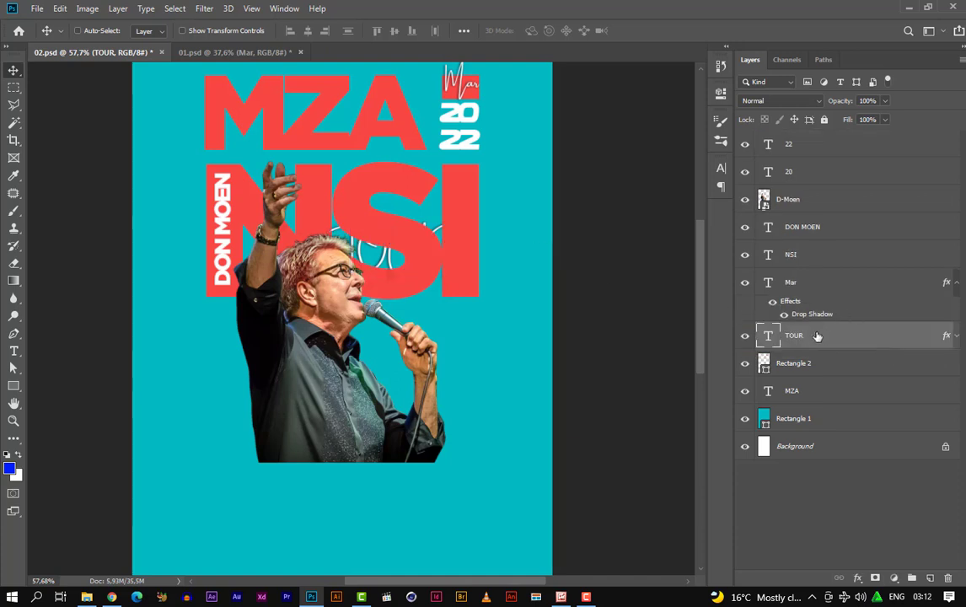
left_click_drag(817, 336, 818, 215)
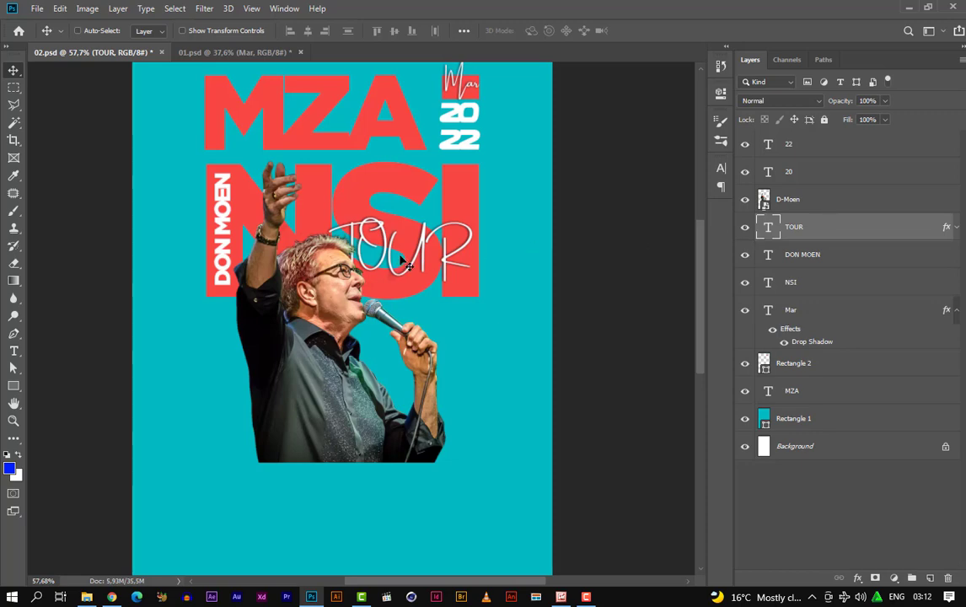
scroll(439, 258, "up", 3)
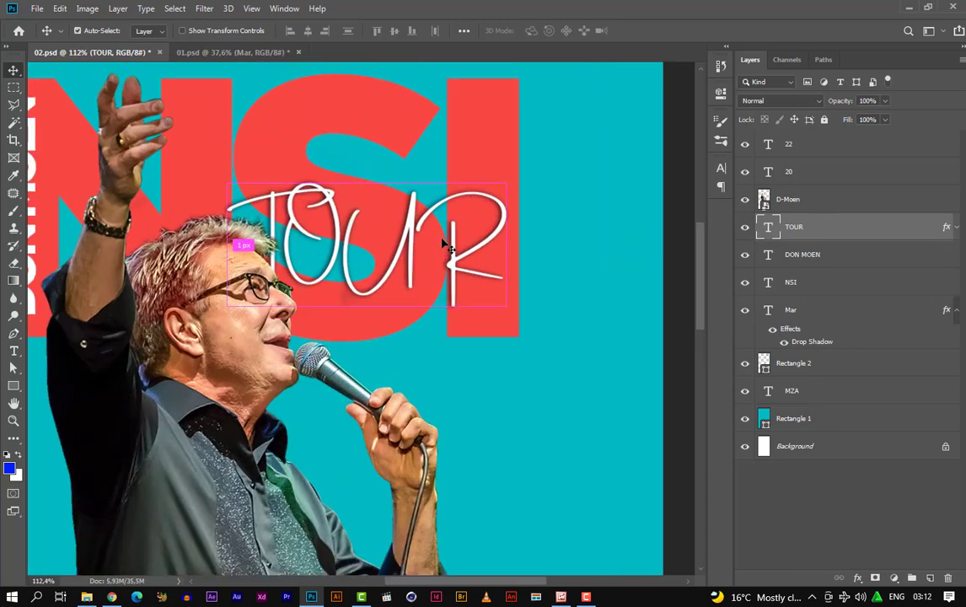
Scale TOUR up to about 122% and shift it slightly right and down
key("ctrl+t")
left_click_drag(228, 180, 163, 153)
left_click_drag(319, 222, 338, 242)
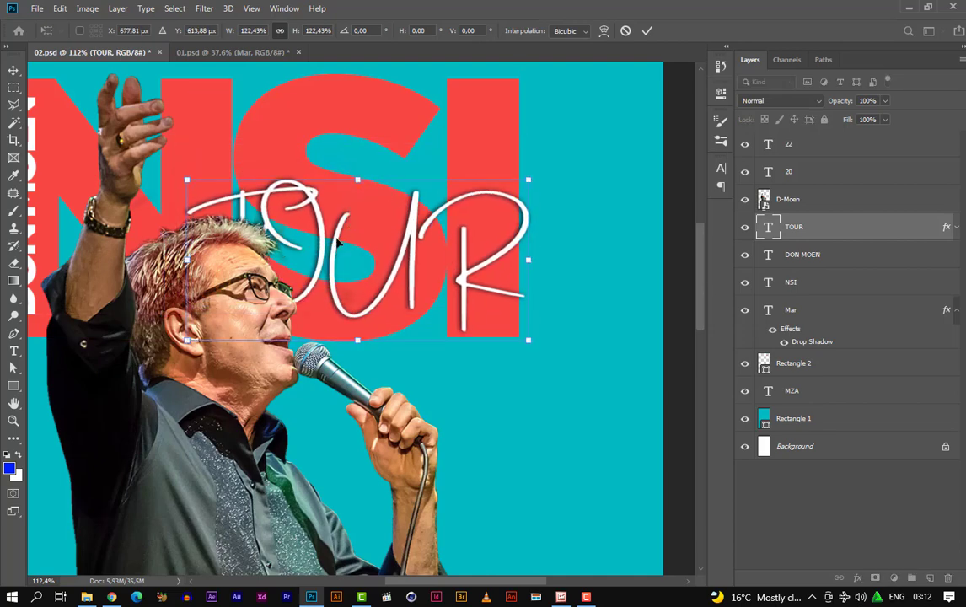
scroll(403, 253, "down", 5)
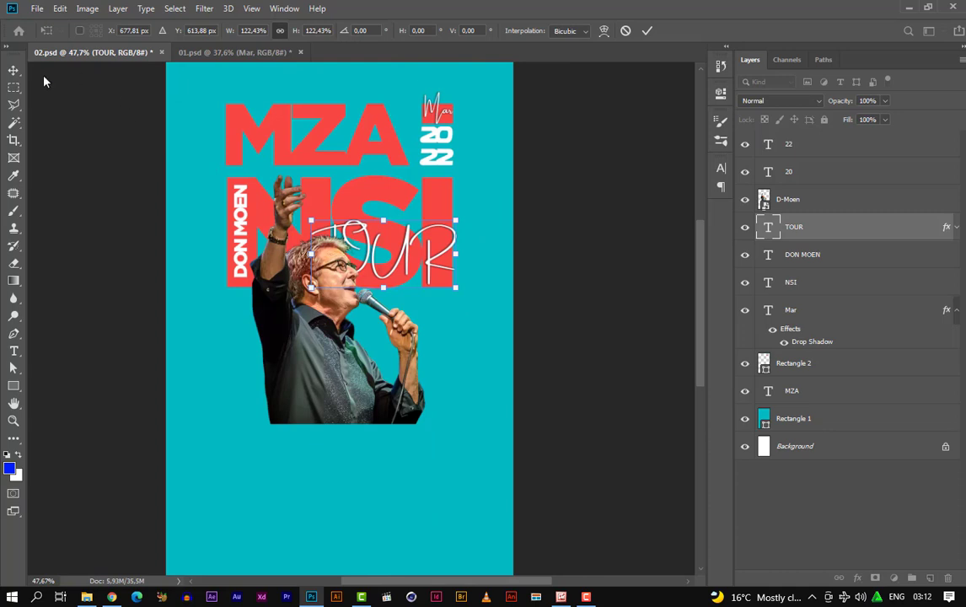
left_click(13, 70)
Reposition the singer photo after checking the 01.psd reference, then shrink it slightly
left_click(328, 278, "ctrl")
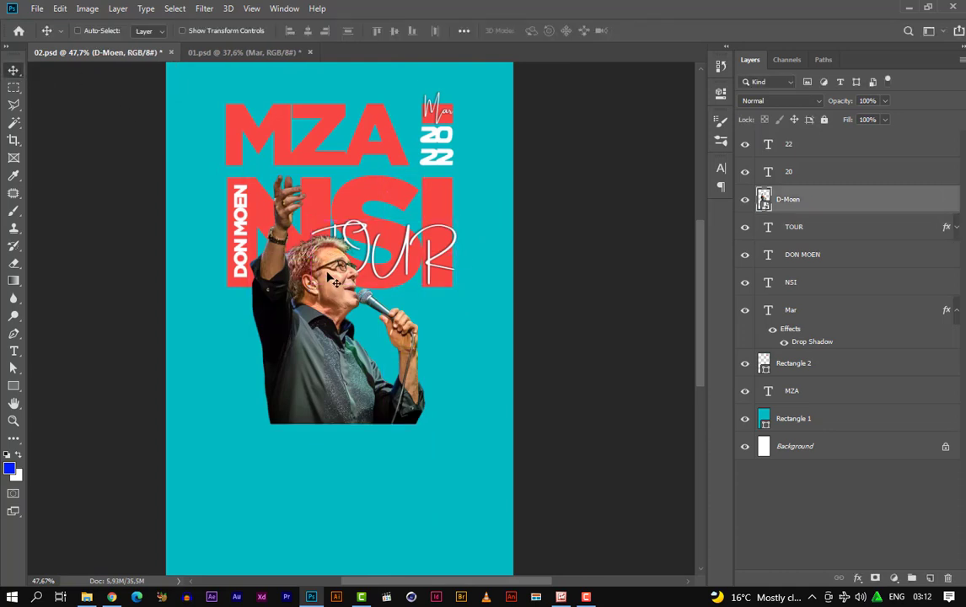
mouse_move(329, 279)
left_mouse_down()
mouse_move(316, 299)
mouse_move(317, 285)
left_mouse_up()
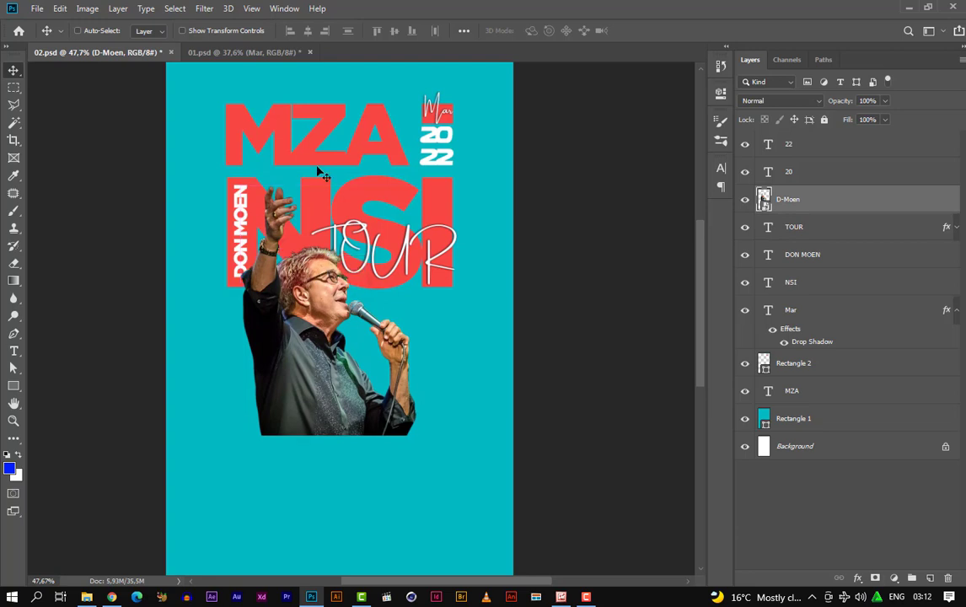
left_click(194, 50)
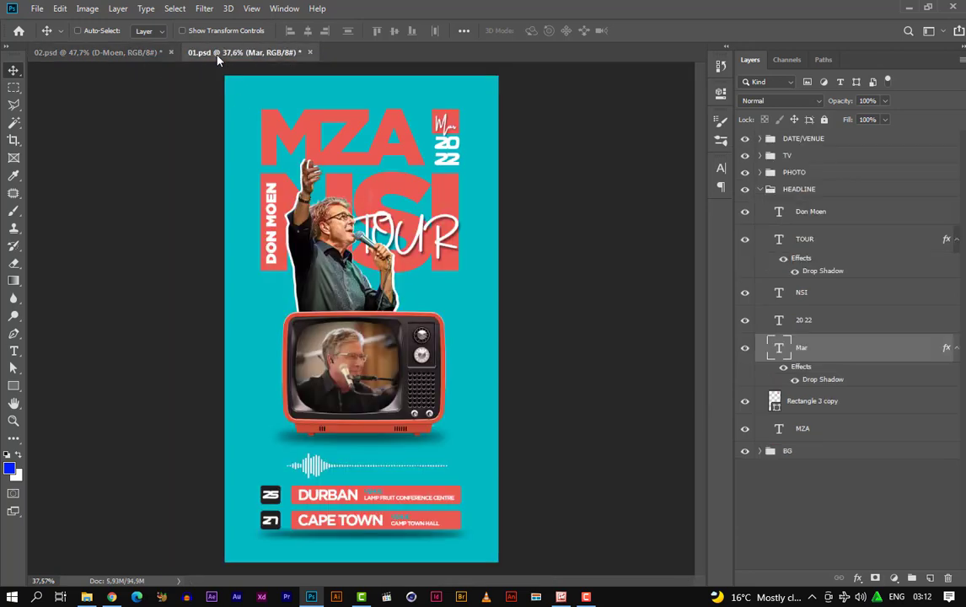
left_click(137, 57)
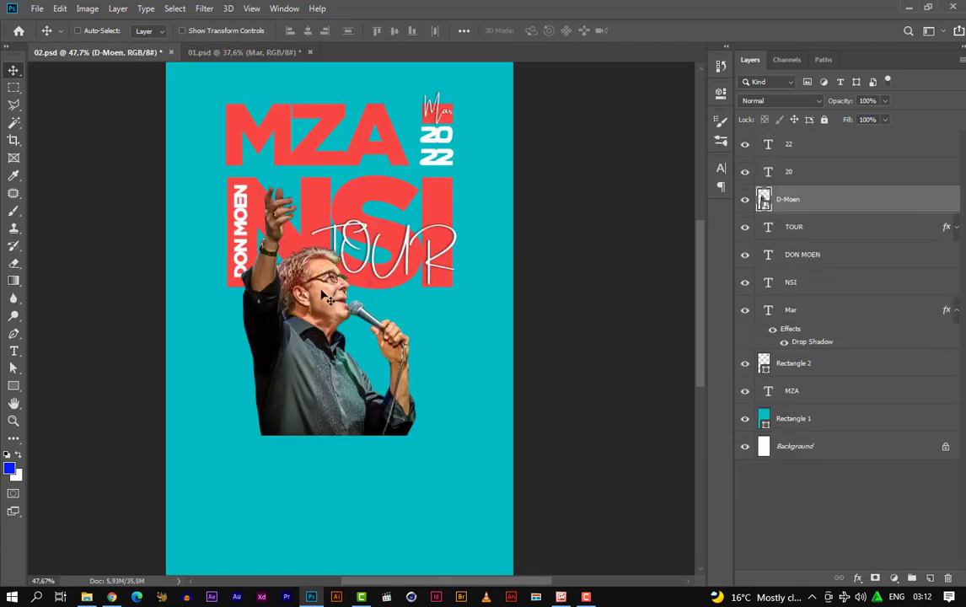
left_click_drag(322, 290, 325, 291)
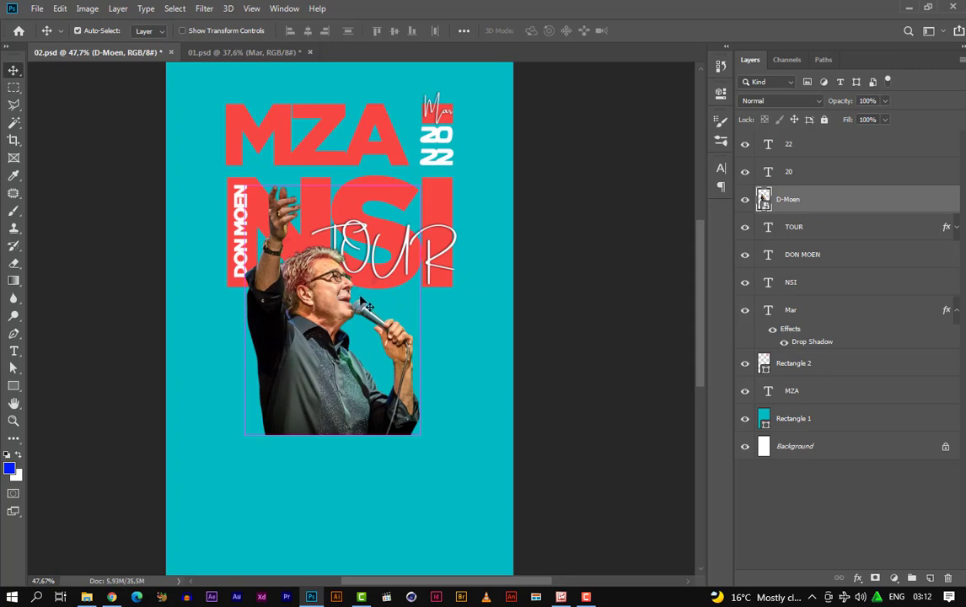
key("ctrl+t")
left_click_drag(440, 436, 413, 403)
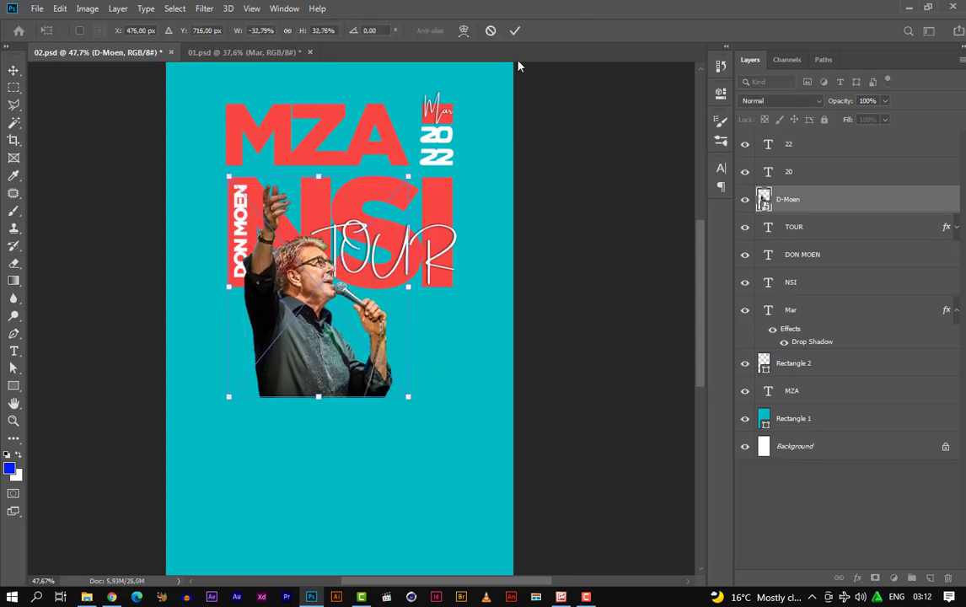
left_click(515, 32)
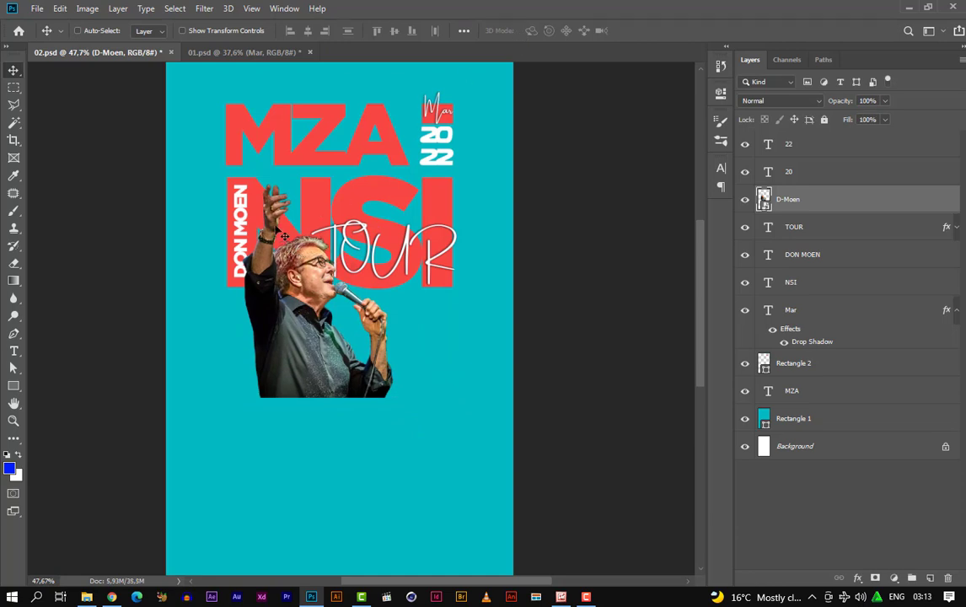
Nudge the vertical DON MOEN text into place and compare it with 01.psd
left_click(240, 195, "ctrl")
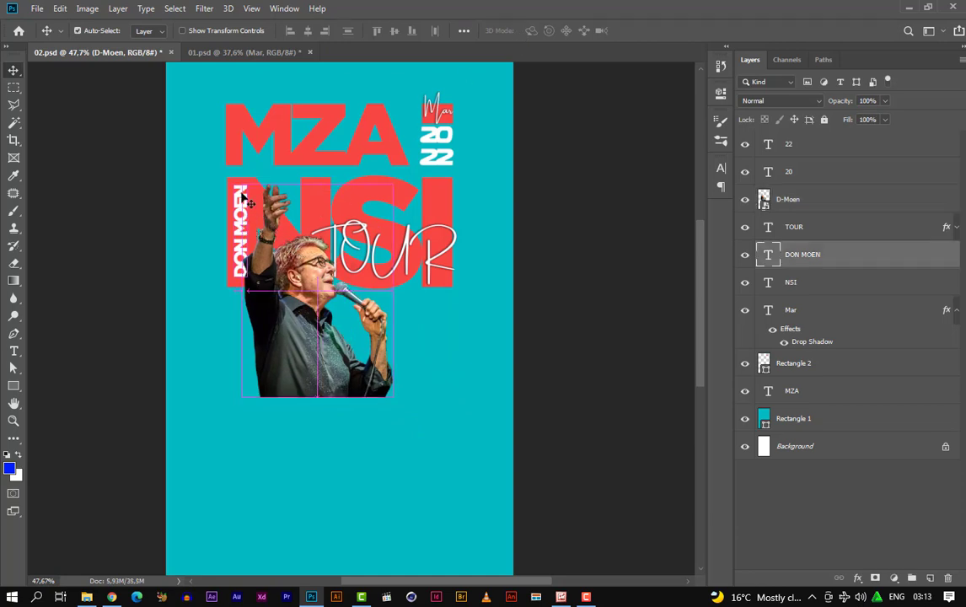
mouse_move(242, 207)
left_mouse_down()
mouse_move(249, 218)
mouse_move(221, 194)
mouse_move(245, 216)
left_mouse_up()
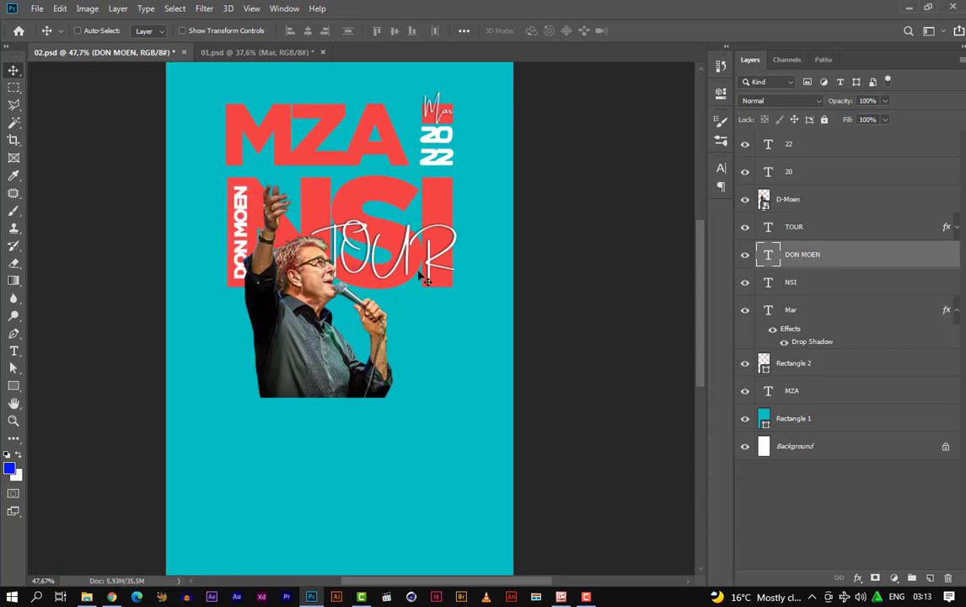
key("ctrl+t")
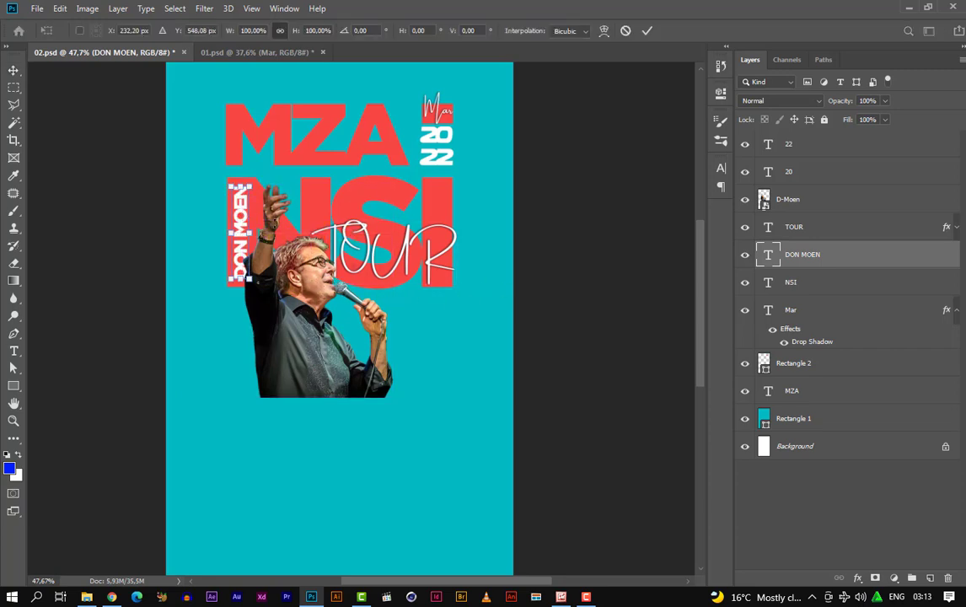
key("Return")
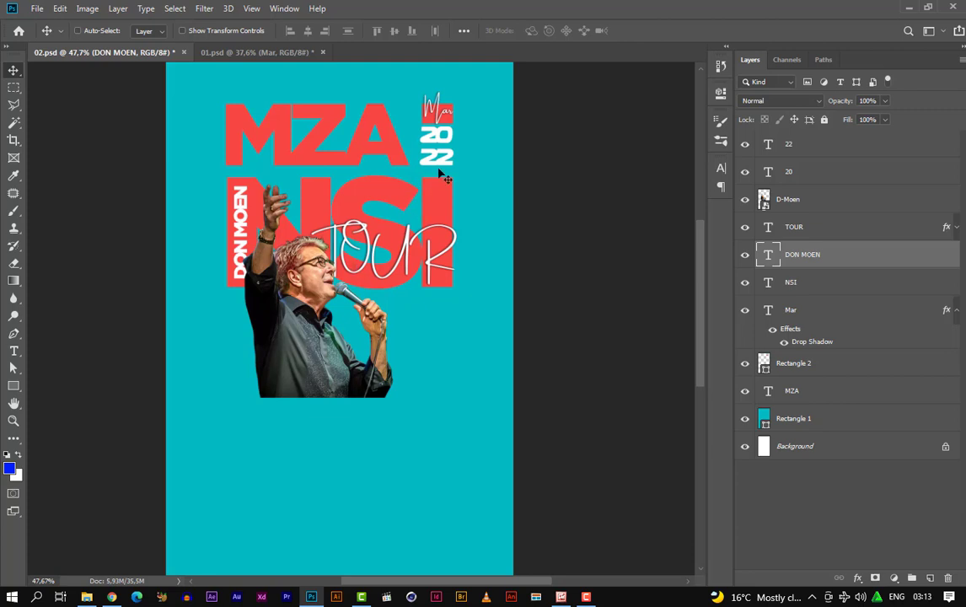
left_click(220, 52)
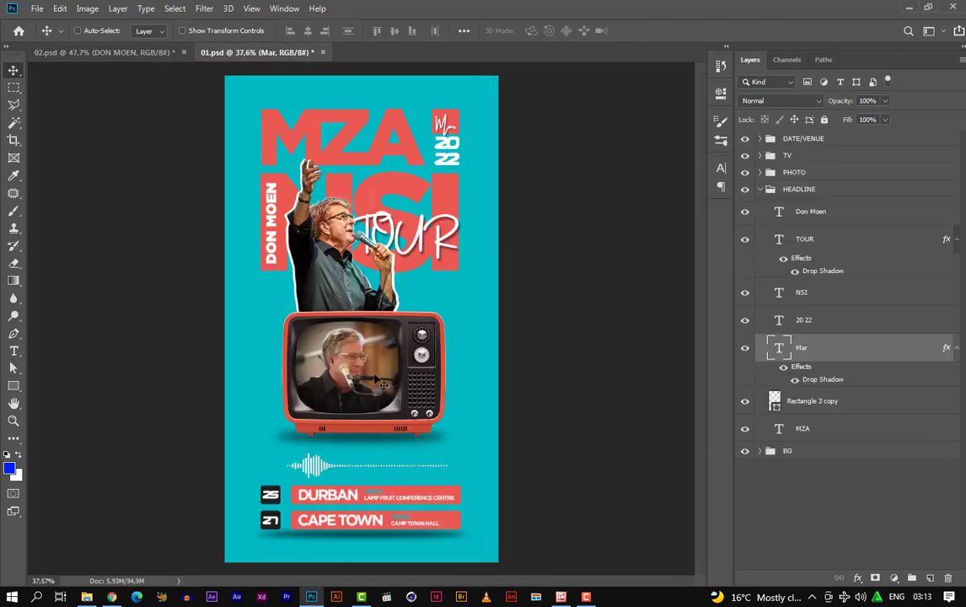
left_click(91, 52)
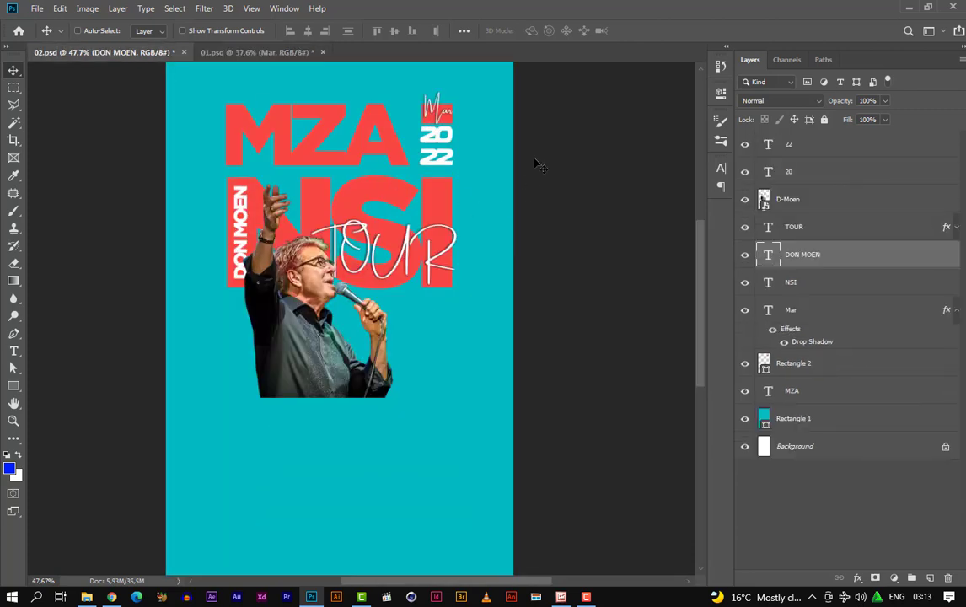
scroll(413, 193, "down", 3)
scroll(356, 300, "up", 1)
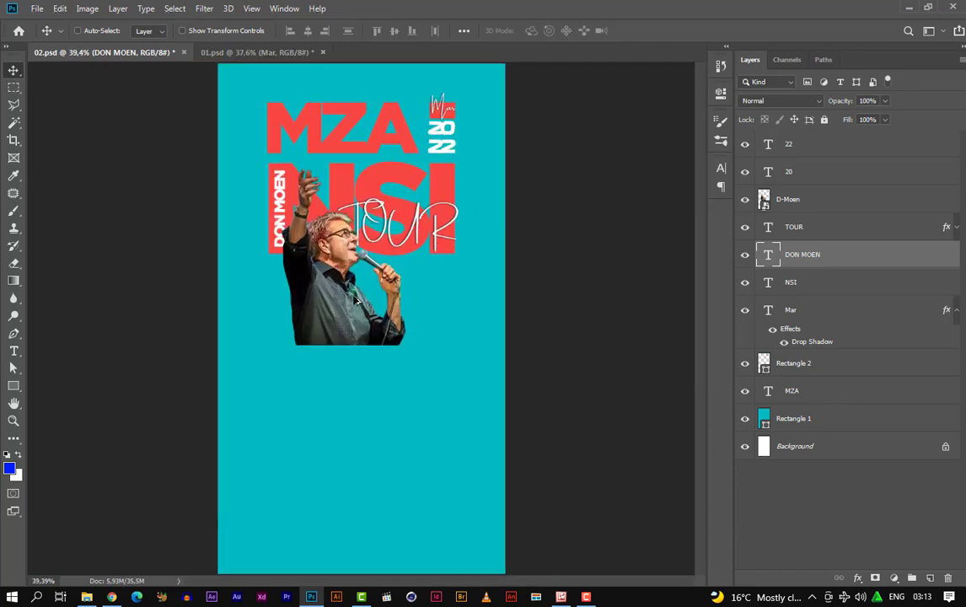
Browse the AnimatedPOSTER folder via Place Embedded, then cancel without placing anything
left_click(38, 10)
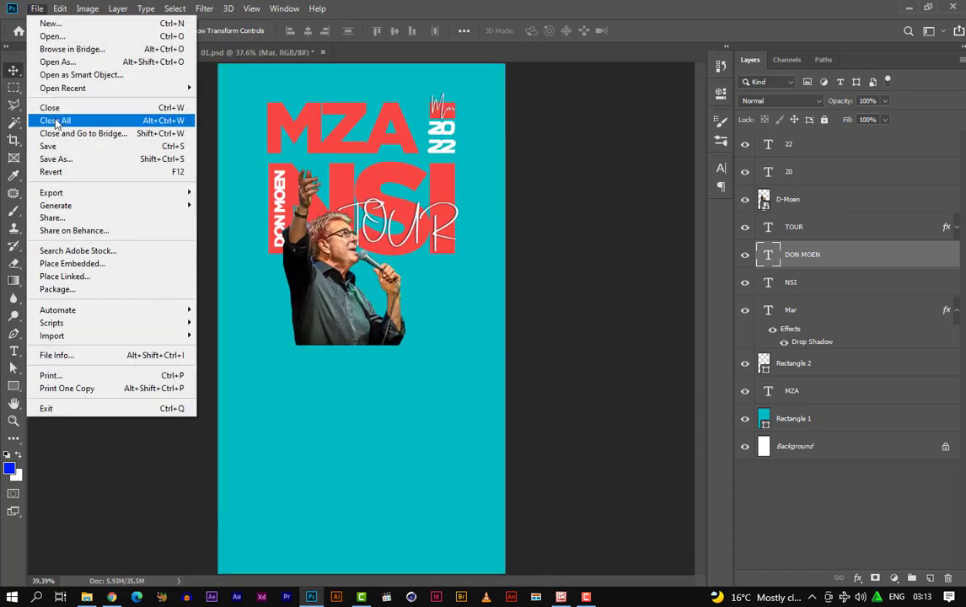
left_click(81, 266)
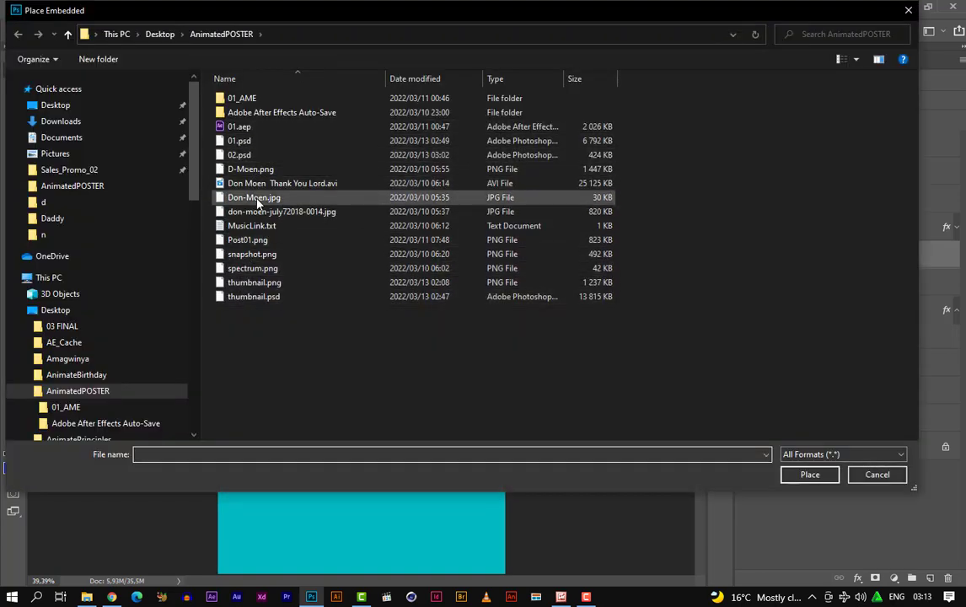
left_click(251, 254)
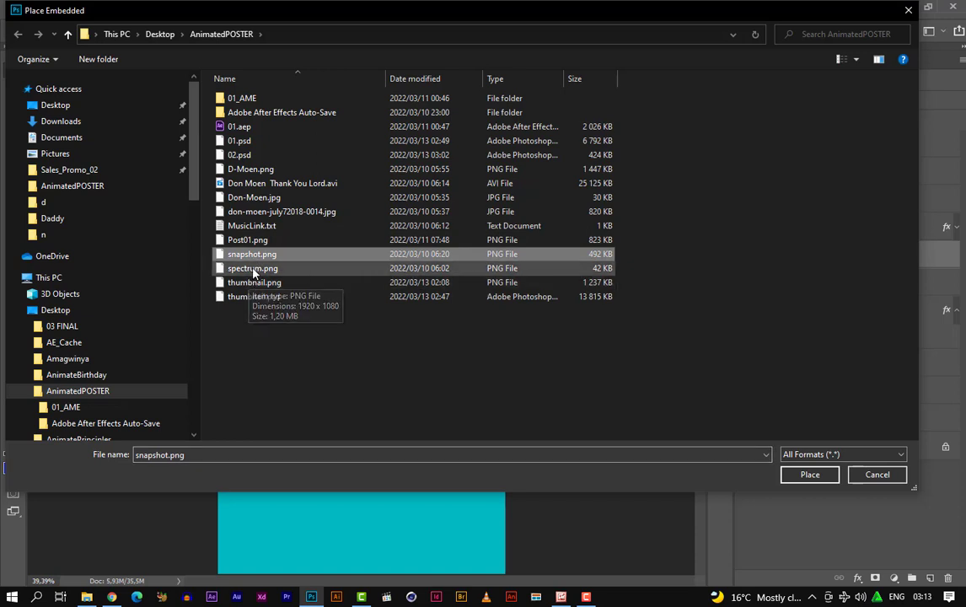
left_click(252, 268)
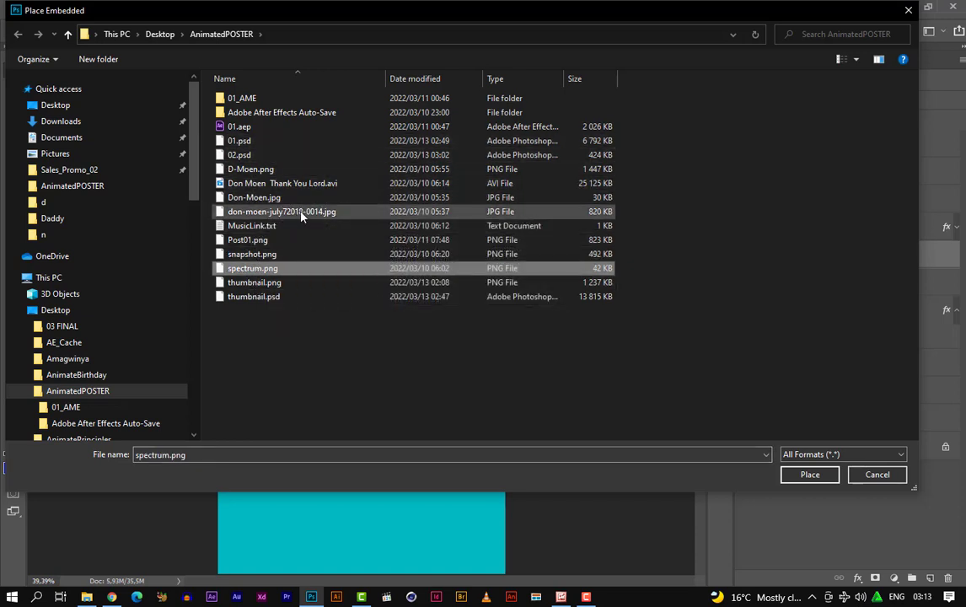
left_click(260, 156)
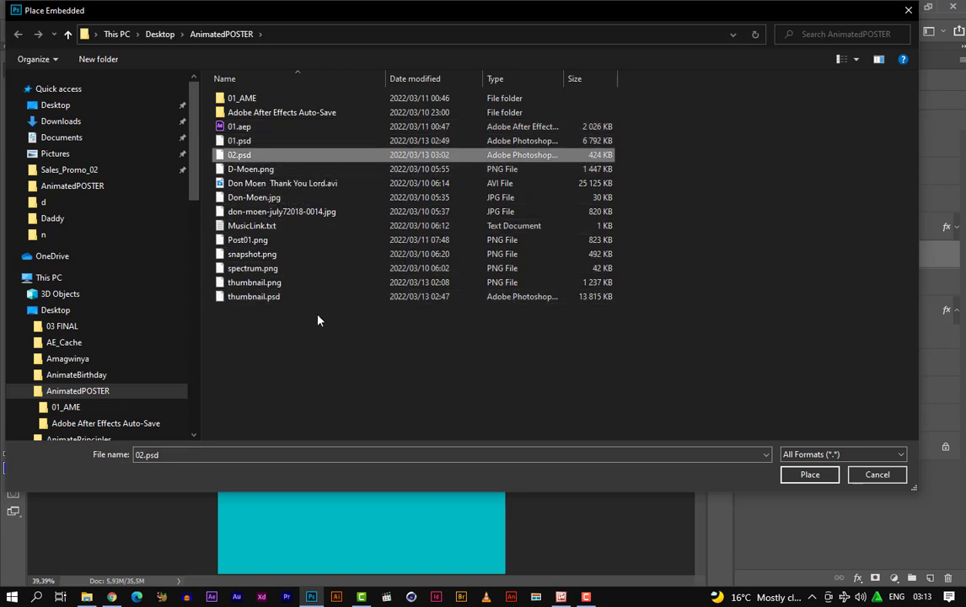
left_click(860, 479)
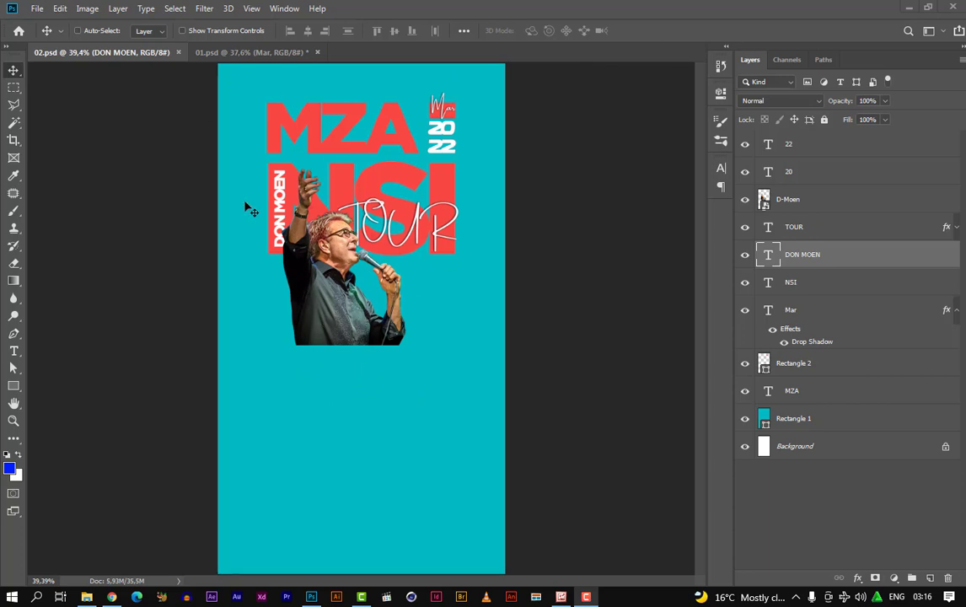
After rechecking 01.psd, reopen Place Embedded and choose don-moen-july72018-0014.jpg
left_click(250, 52)
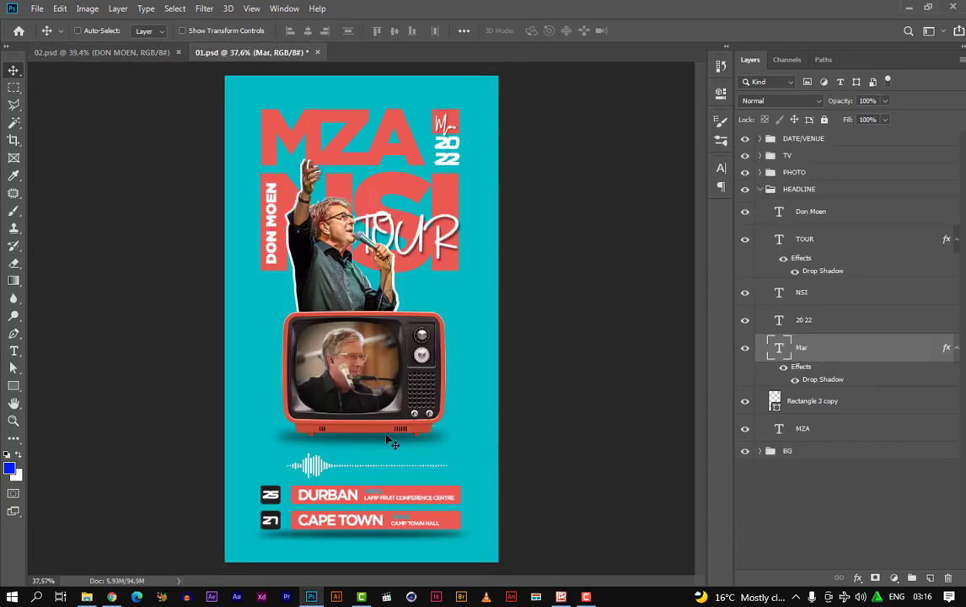
left_click(80, 49)
left_click(36, 10)
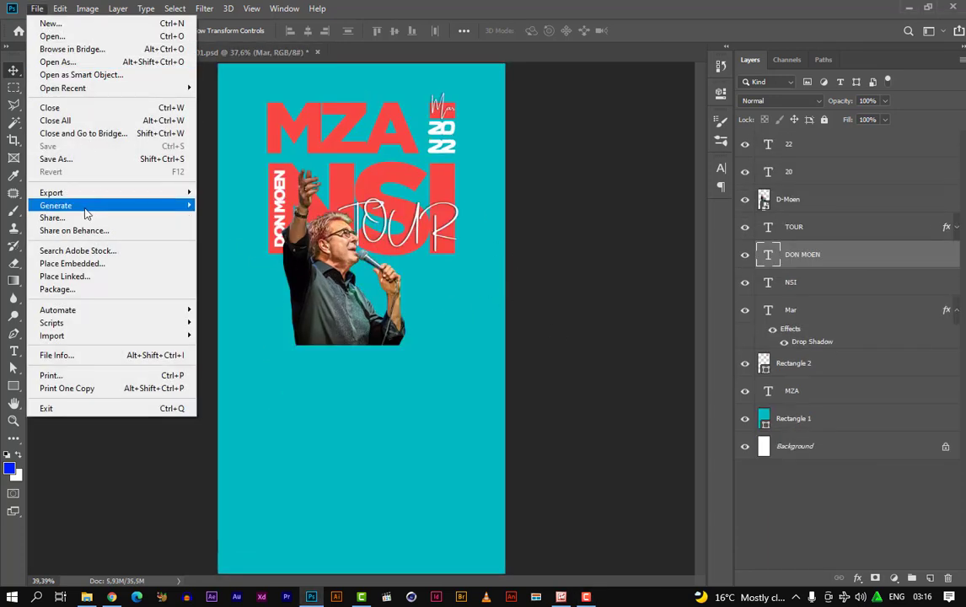
left_click(72, 263)
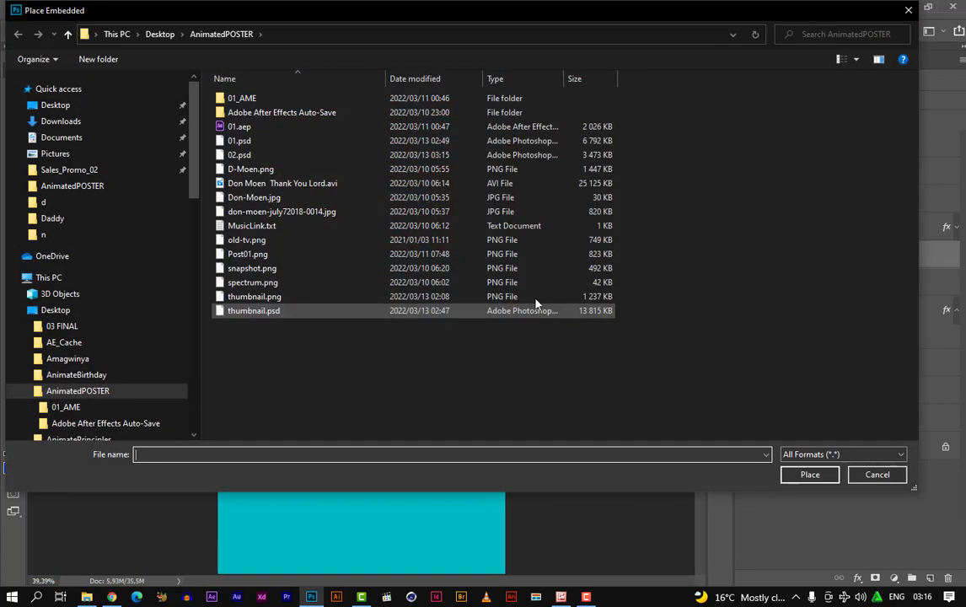
left_click(253, 211)
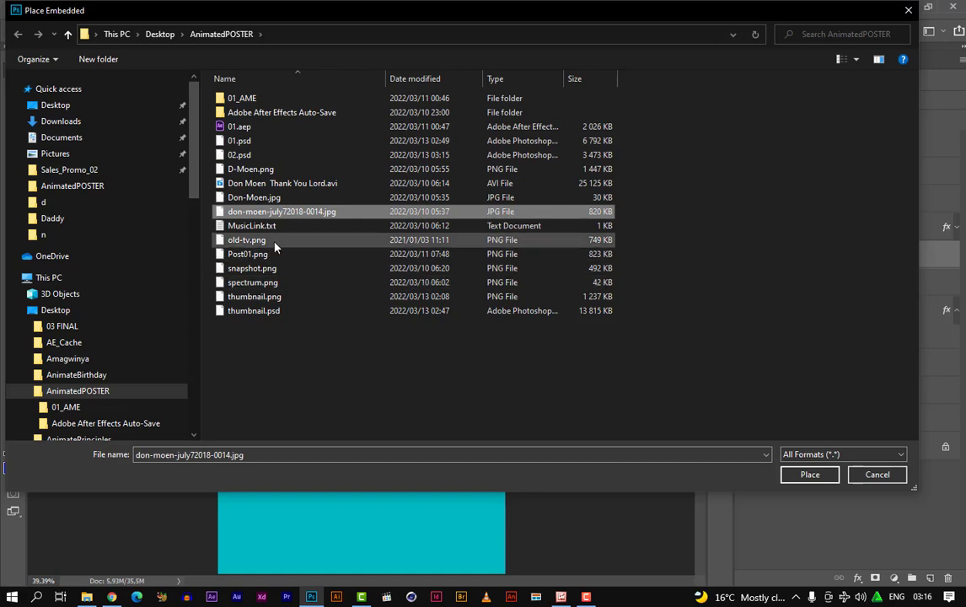
key("Escape")
Commit the retro TV image below the singer photo and raise the old-tv layer to the top
left_click_drag(437, 304, 432, 396)
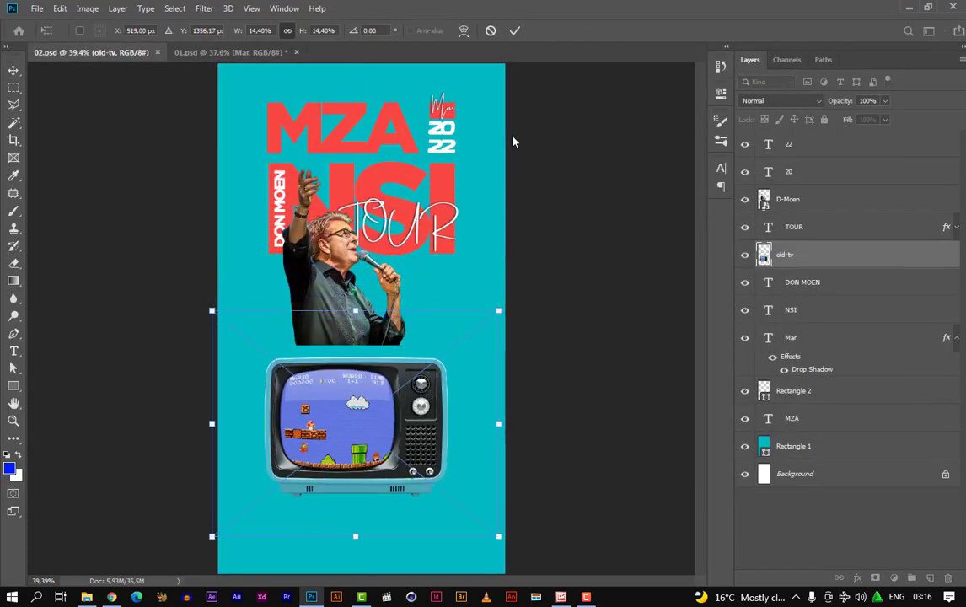
left_click(514, 31)
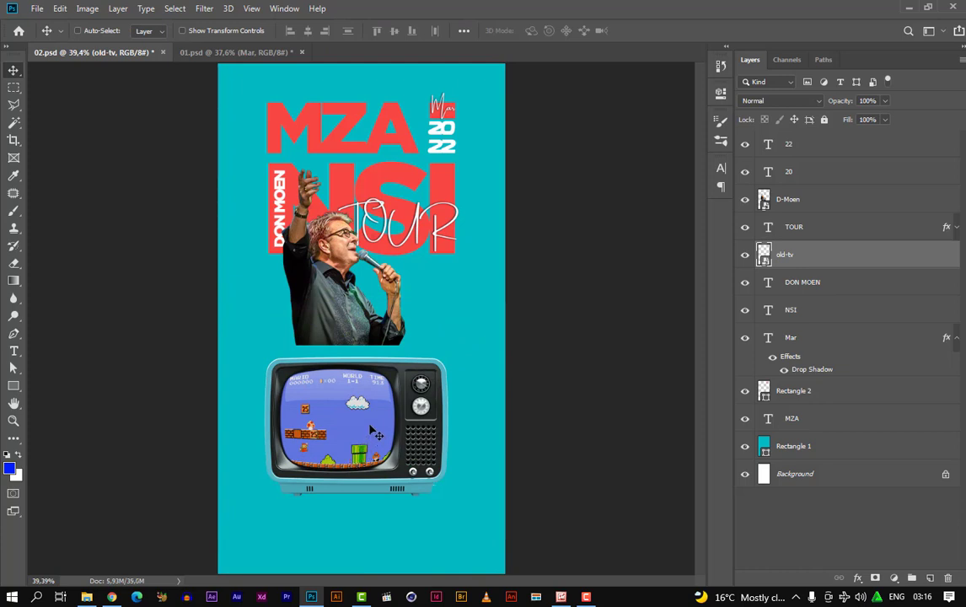
left_click_drag(377, 434, 375, 409)
left_click_drag(782, 256, 825, 139)
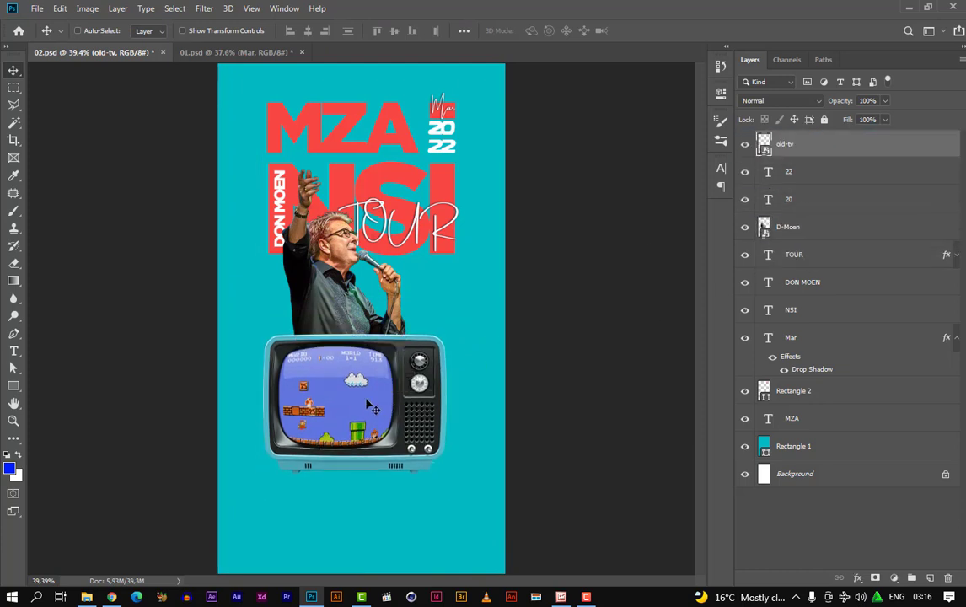
scroll(371, 397, "up", 5)
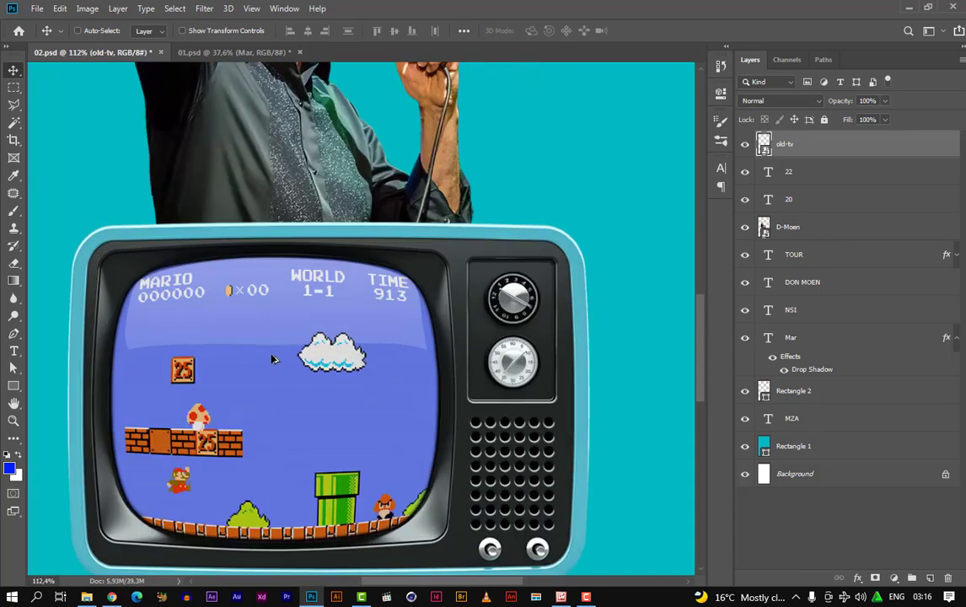
left_click_drag(229, 337, 318, 256)
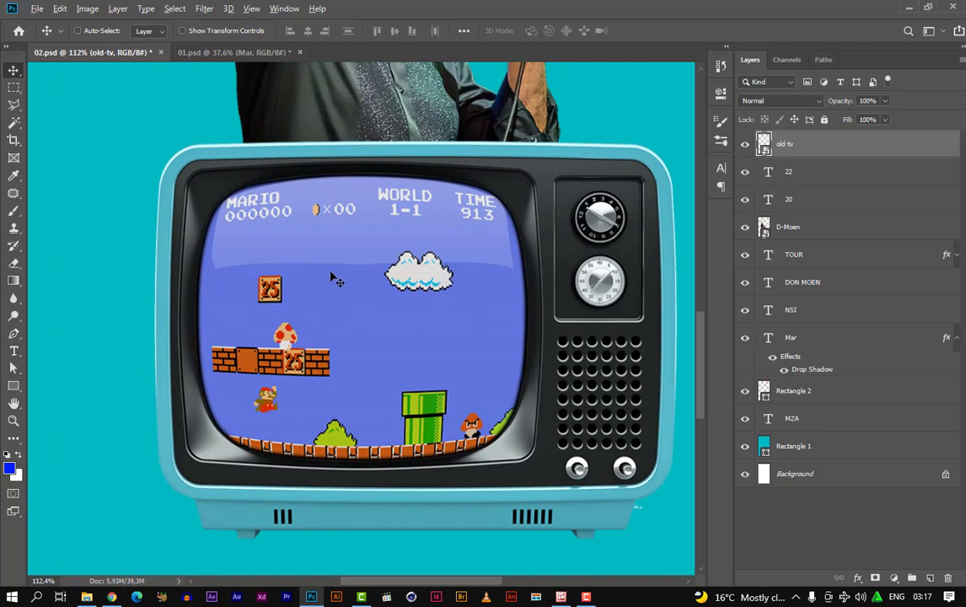
scroll(335, 279, "up", 1)
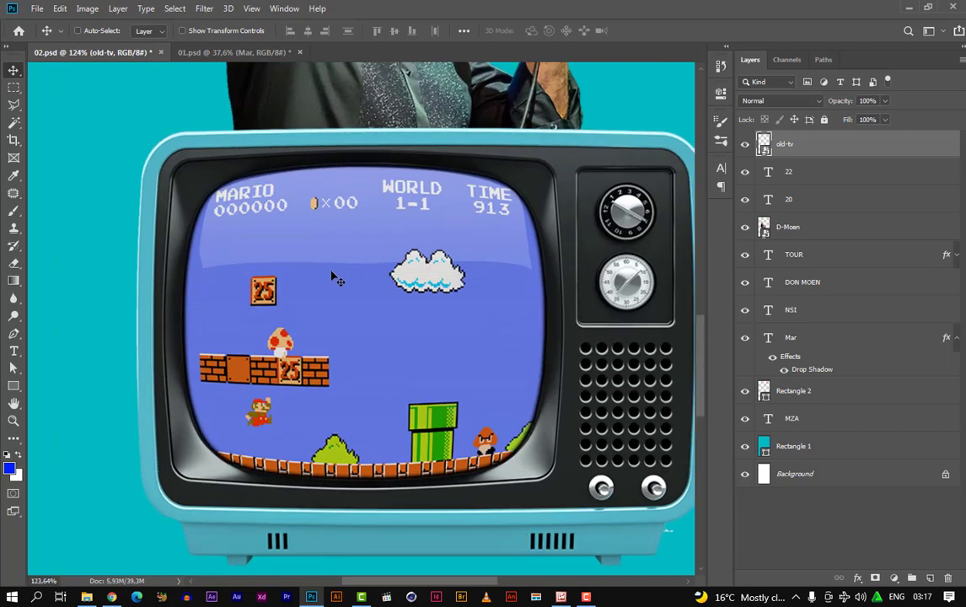
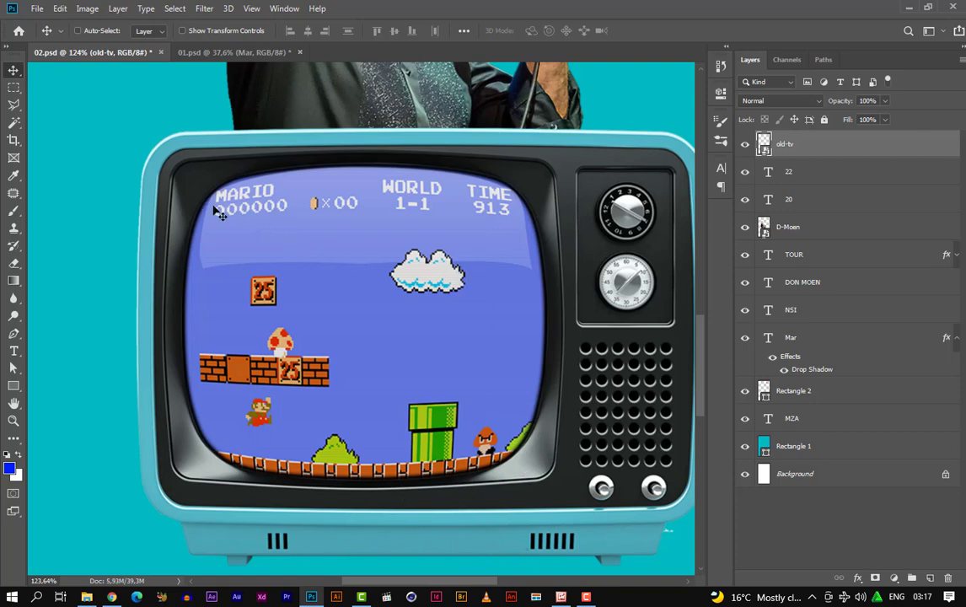
Try an elliptical selection over the TV screen, then deselect it
right_click(14, 88)
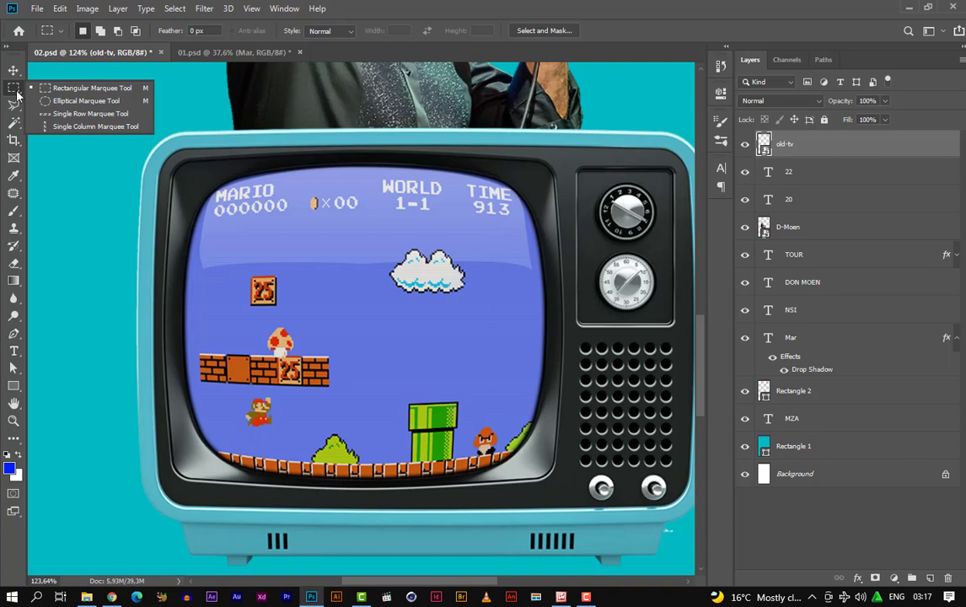
left_click(67, 100)
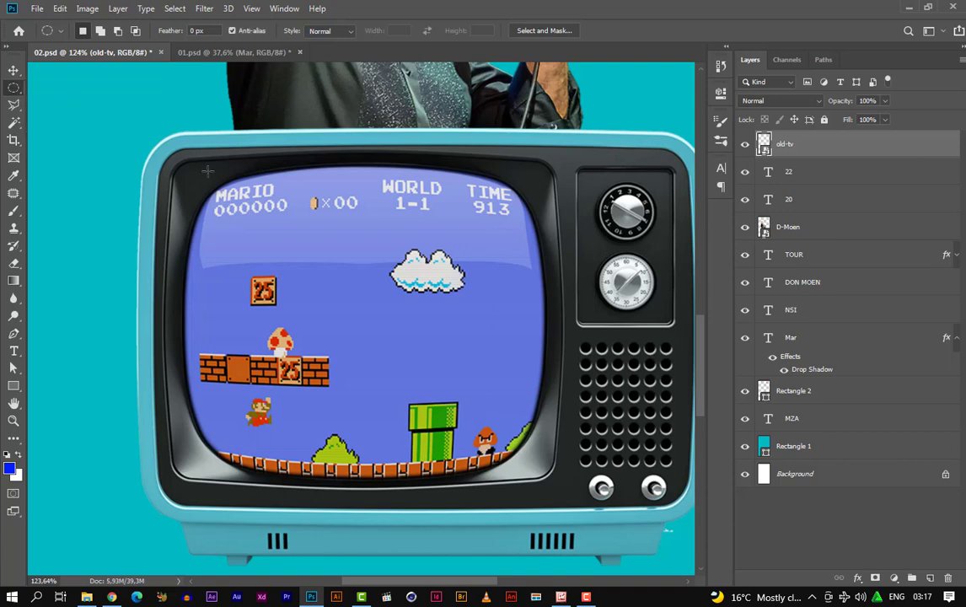
left_click_drag(219, 190, 533, 456)
left_click(528, 437)
scroll(218, 210, "up", 3)
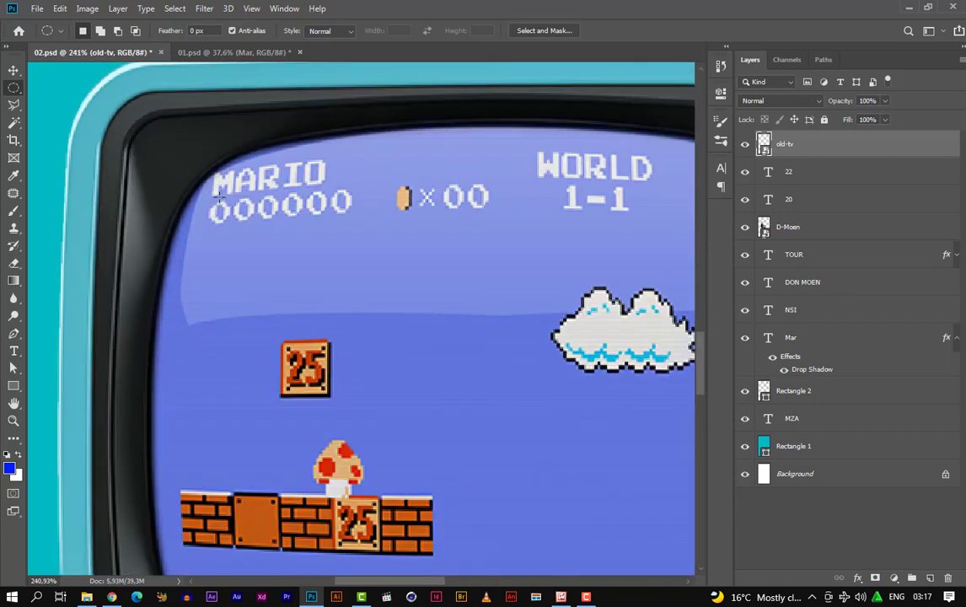
scroll(218, 193, "down", 1)
Trace the TV screen's outline with the Pen tool
key("p")
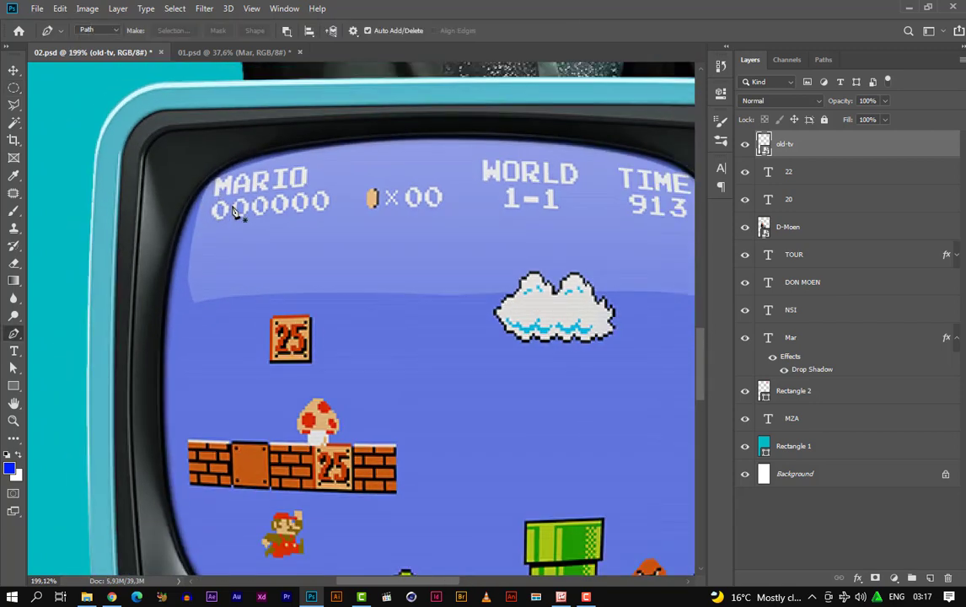
left_click_drag(339, 223, 250, 225)
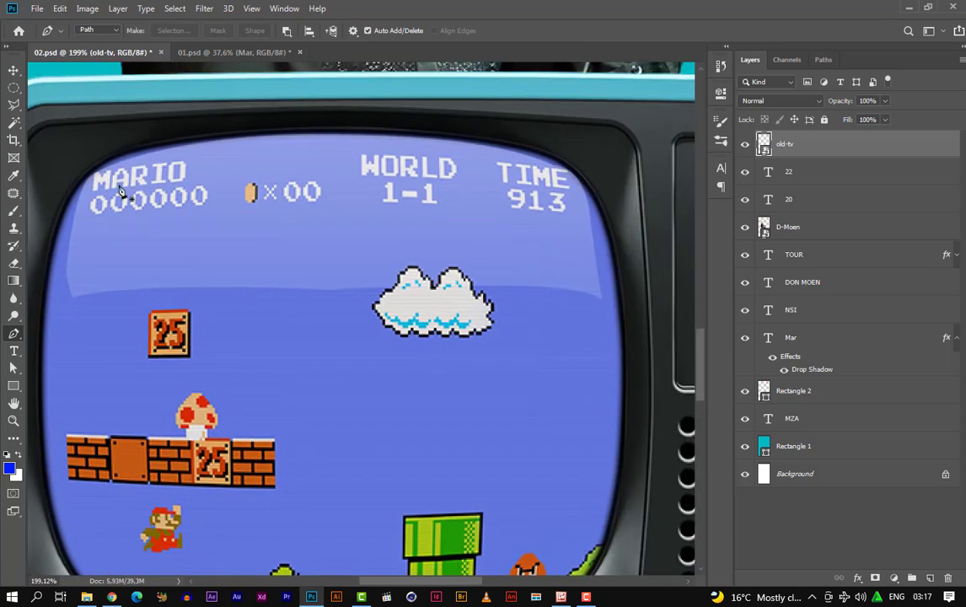
left_click(68, 201)
left_click_drag(85, 174, 119, 158)
scroll(158, 148, "up", 3)
scroll(209, 177, "down", 2)
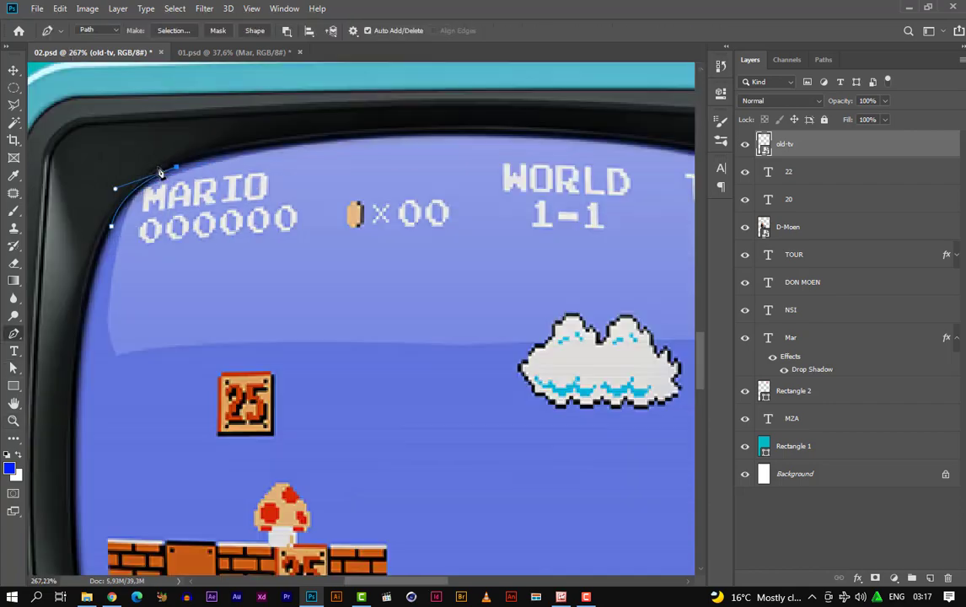
scroll(253, 253, "down", 5)
scroll(306, 228, "up", 1)
scroll(306, 228, "down", 3)
scroll(404, 213, "up", 2)
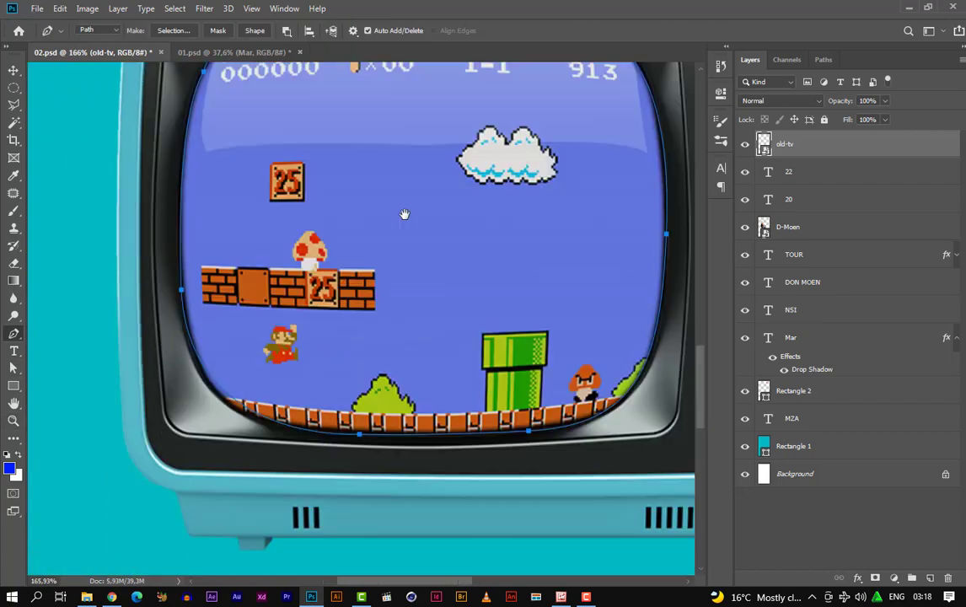
Turn the screen path into a selection and delete the Mario game image
key("ctrl")
scroll(363, 307, "down", 2)
key("ctrl+Return")
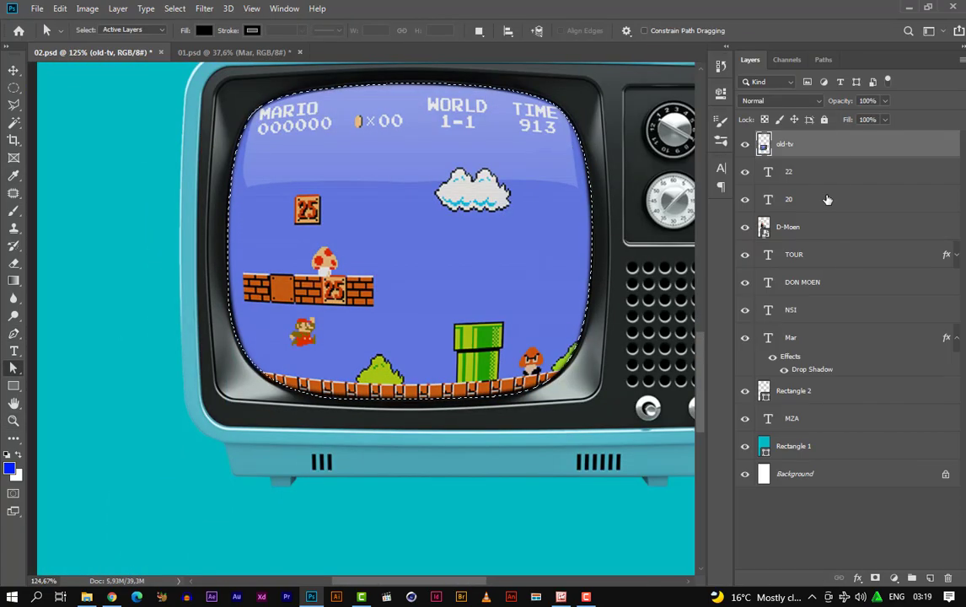
key("Delete")
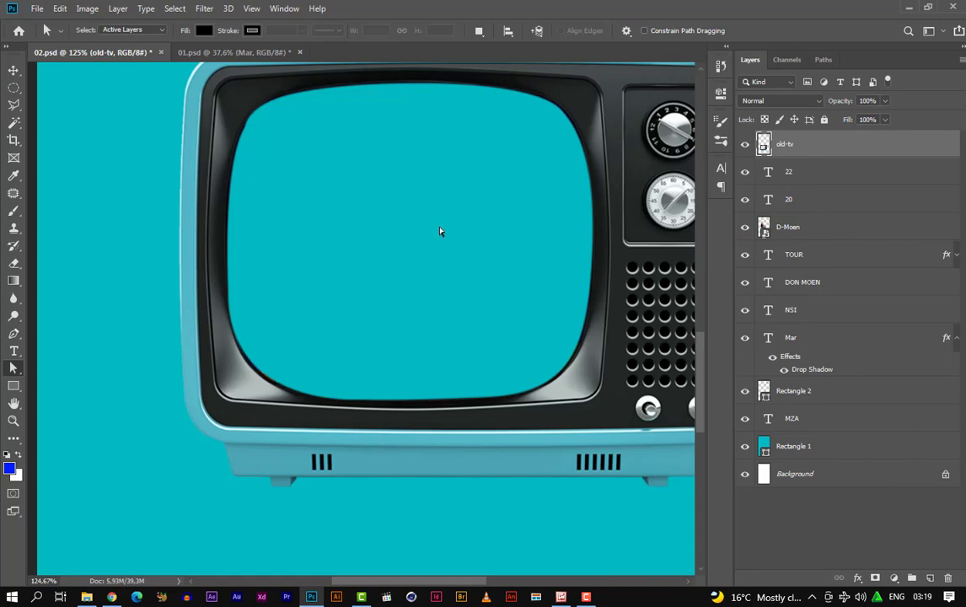
scroll(439, 231, "down", 9)
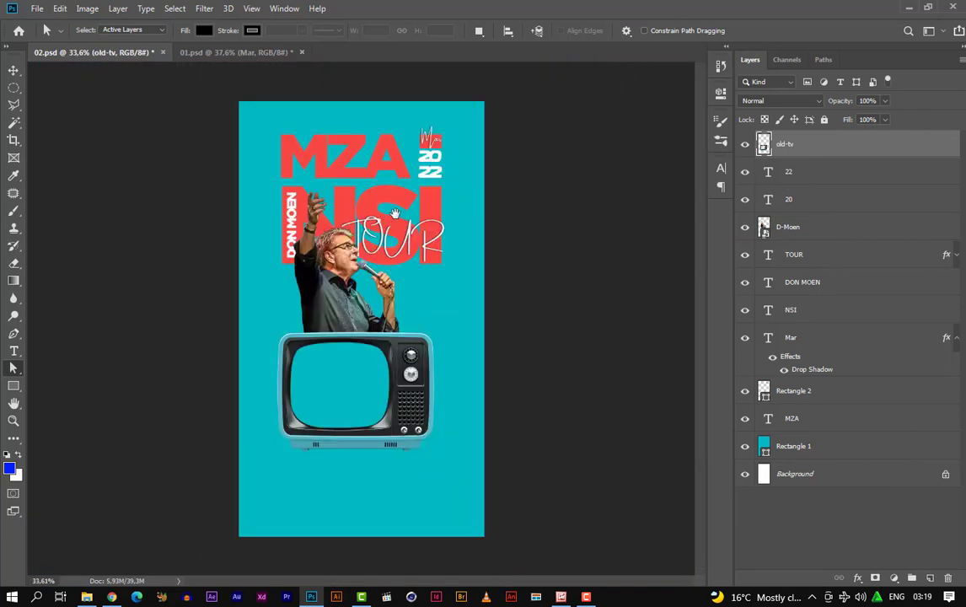
Select the 20 and 22 year layers and scale them together to about 90.5%
scroll(384, 195, "up", 4)
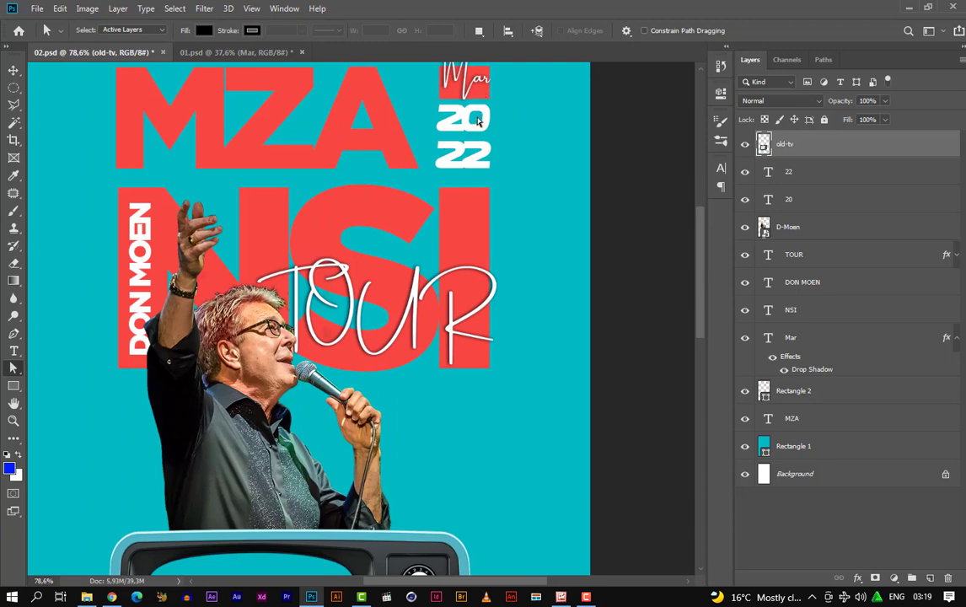
left_click_drag(508, 157, 545, 194)
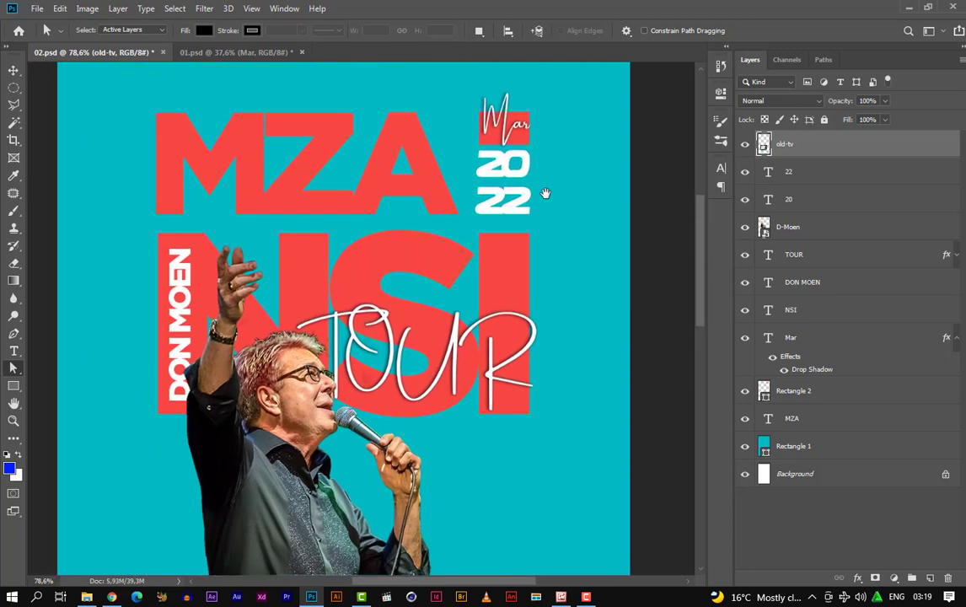
left_click(17, 72)
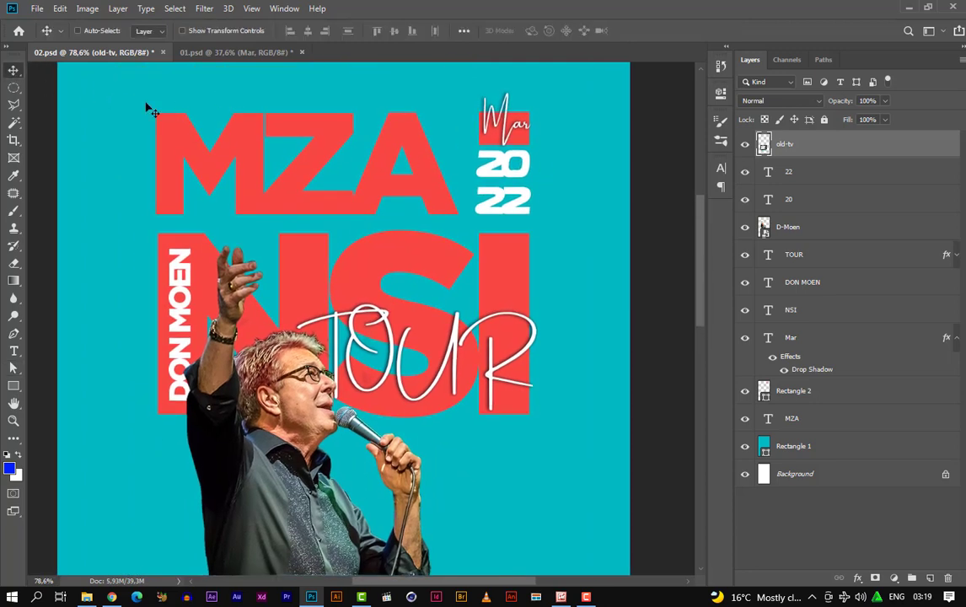
left_click(529, 165)
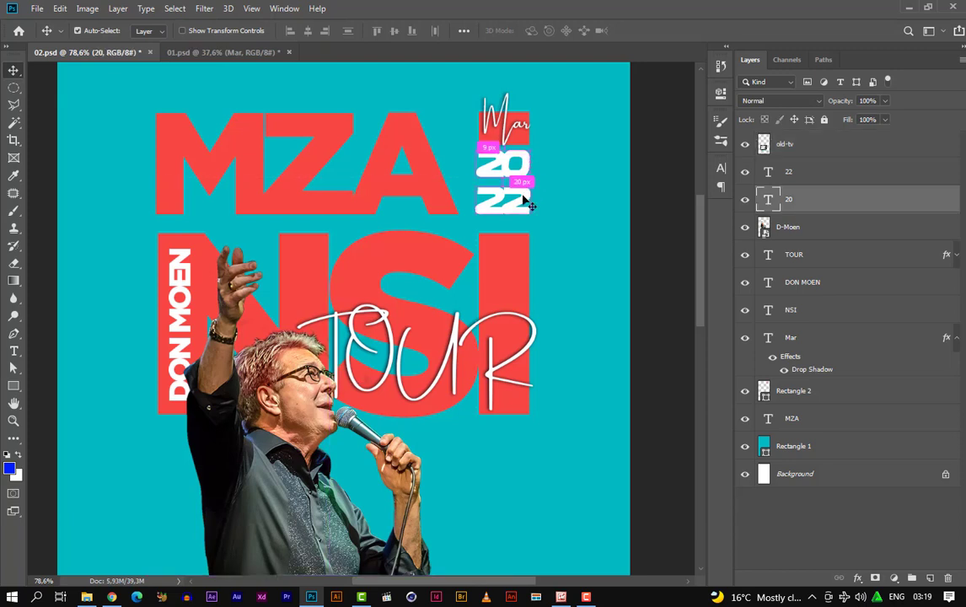
key("ctrl+t")
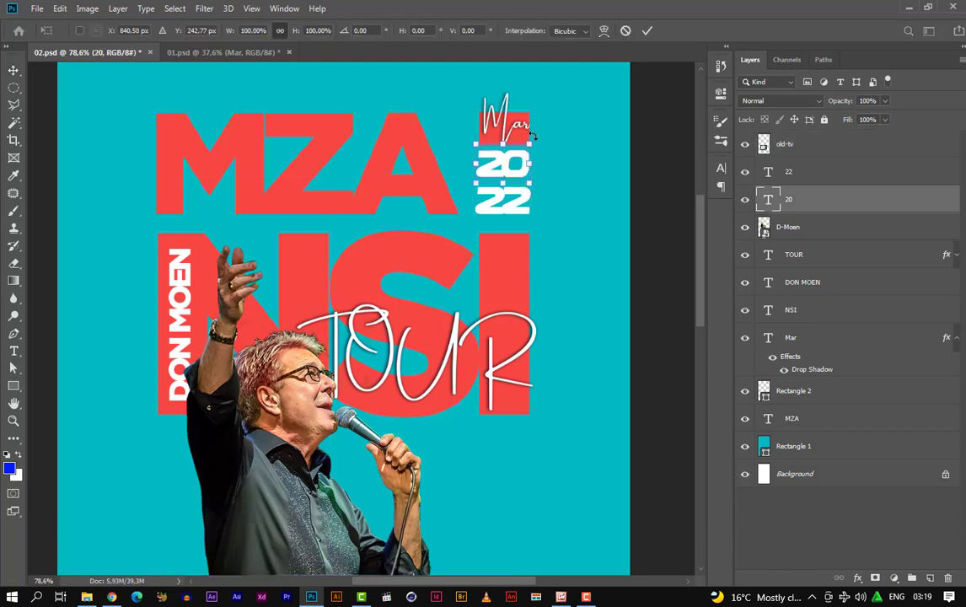
key("Return")
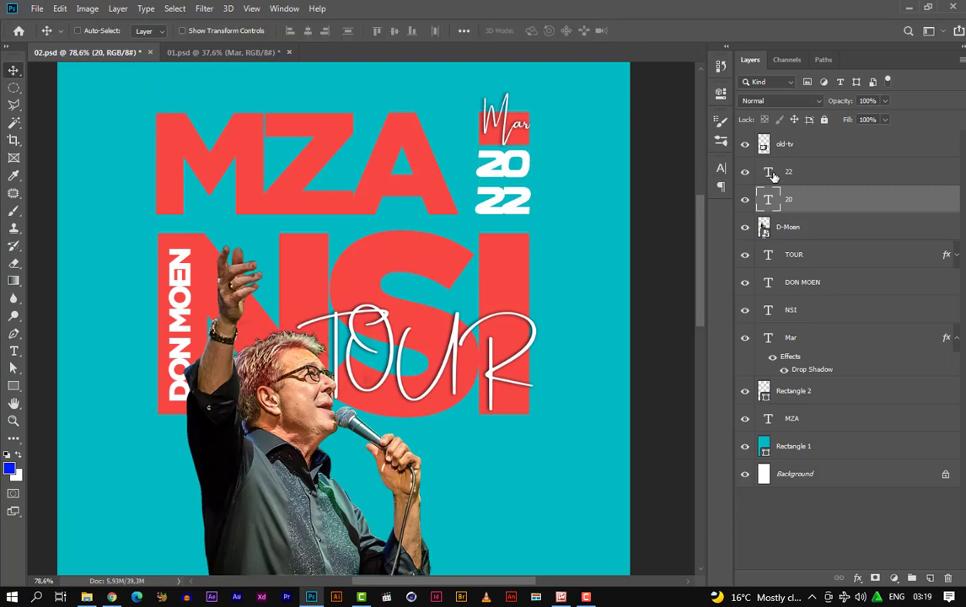
left_click(773, 173, "shift")
key("ctrl+t")
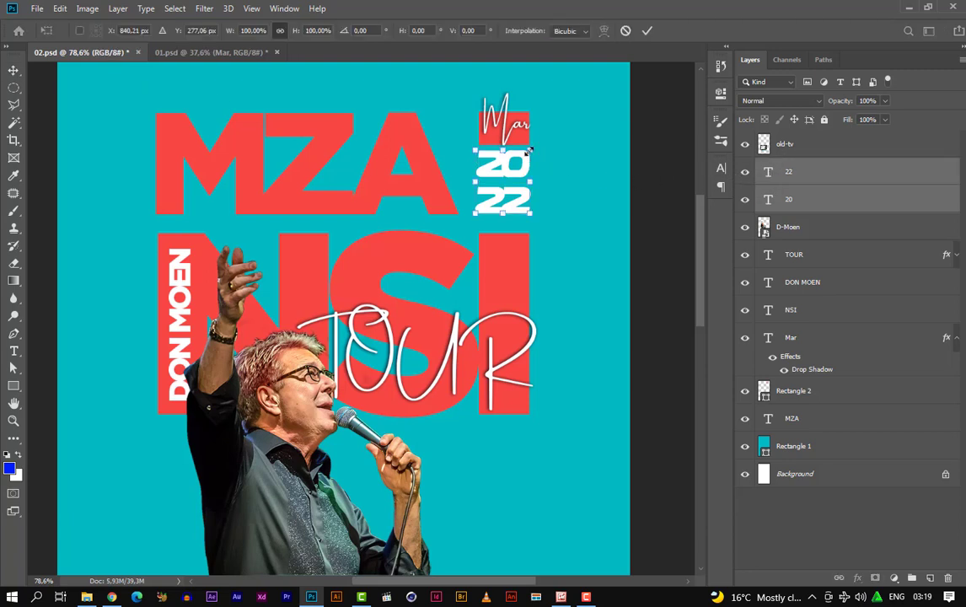
left_click_drag(529, 150, 521, 173)
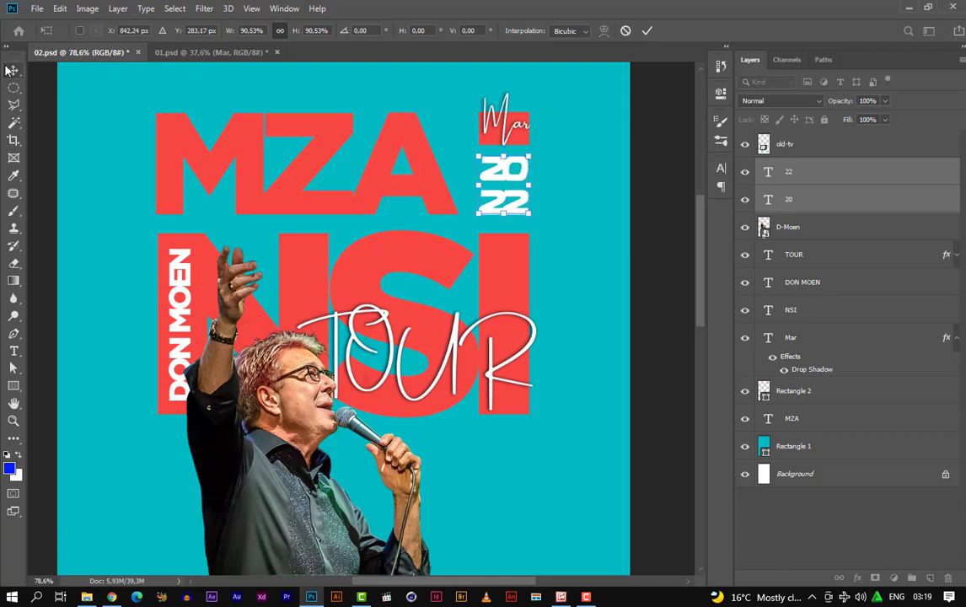
Commit the year-number resize and move Mar off to the right of the red tag
left_click(14, 69)
left_click(516, 141)
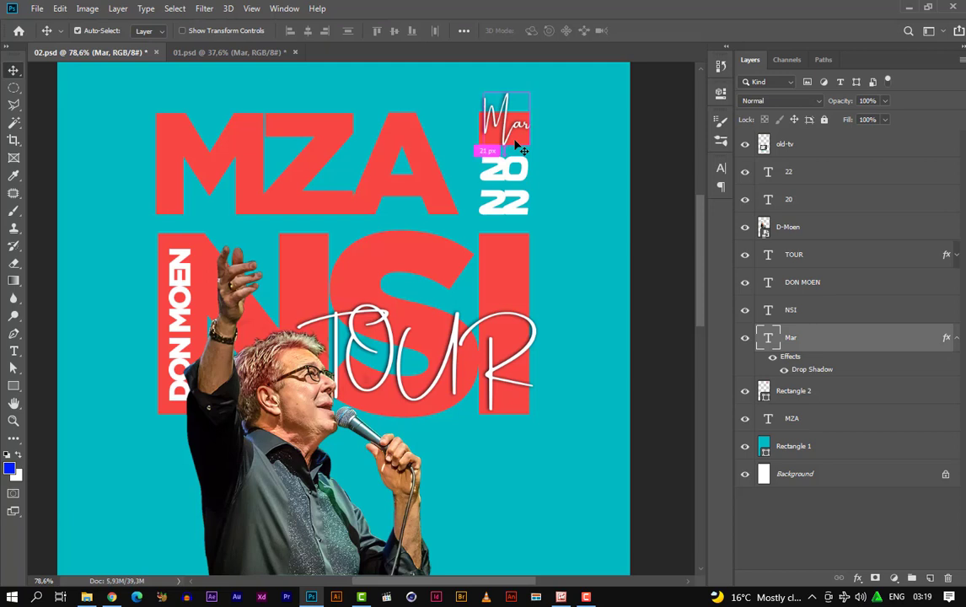
key("ctrl+t")
left_click_drag(505, 121, 557, 130)
key("Return")
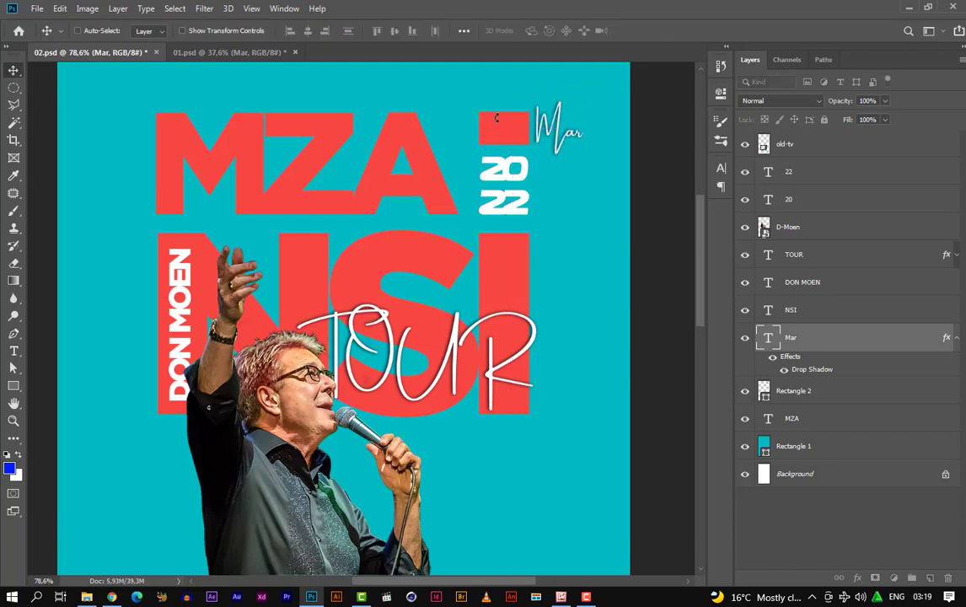
Stretch the red rectangle behind Mar taller downward
left_click(501, 129, "ctrl")
key("ctrl+t")
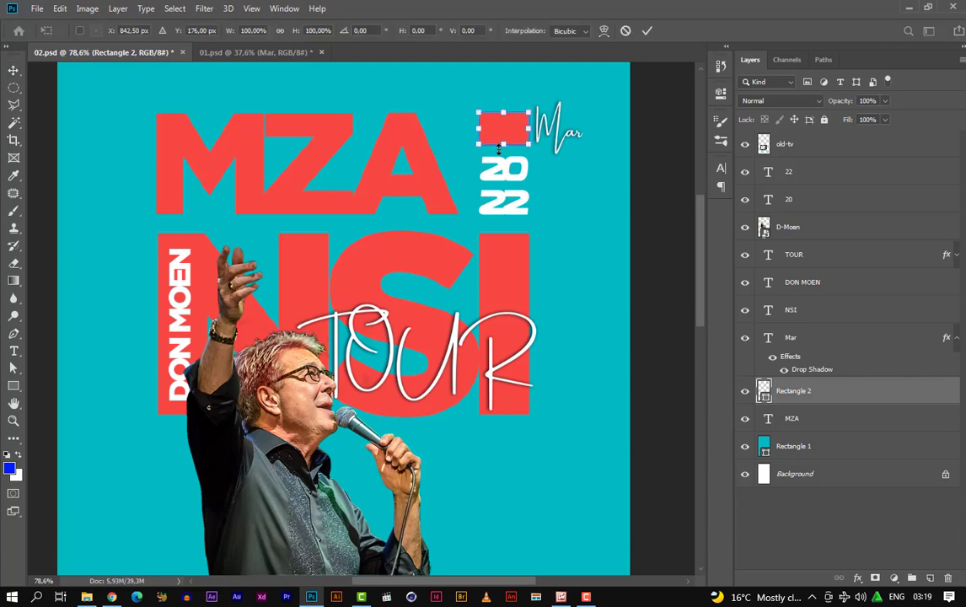
left_click_drag(502, 142, 502, 154)
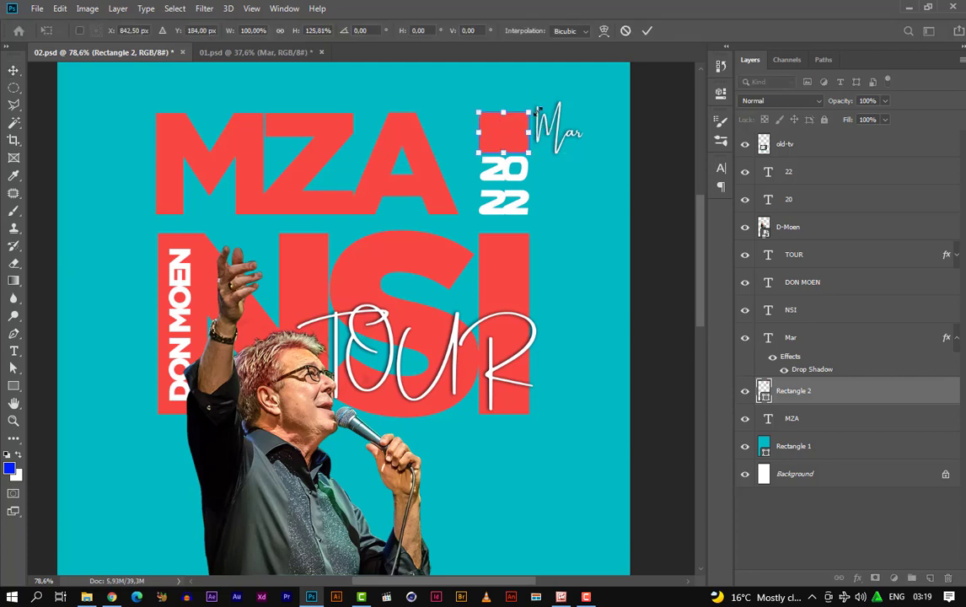
key("Return")
Put Mar back on the red tag at 97.55% and nudge 20 just below it
left_click(544, 131, "ctrl")
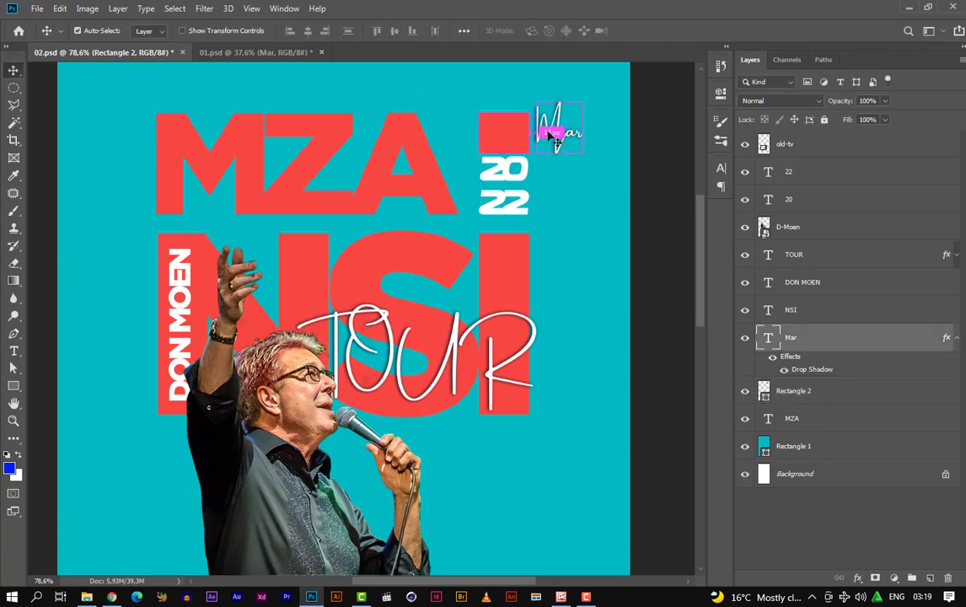
left_click_drag(544, 130, 511, 127)
key("ctrl+t")
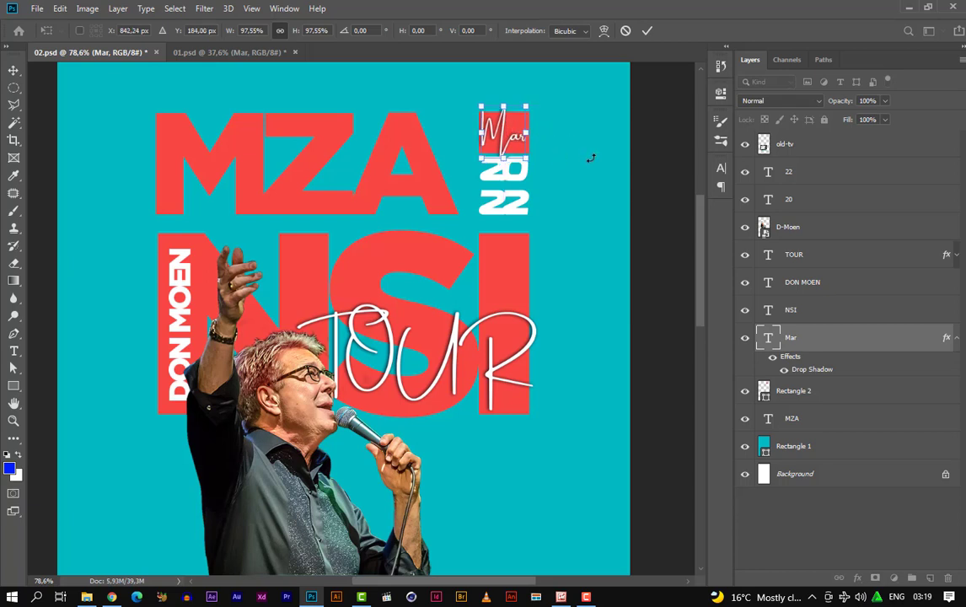
key("Return")
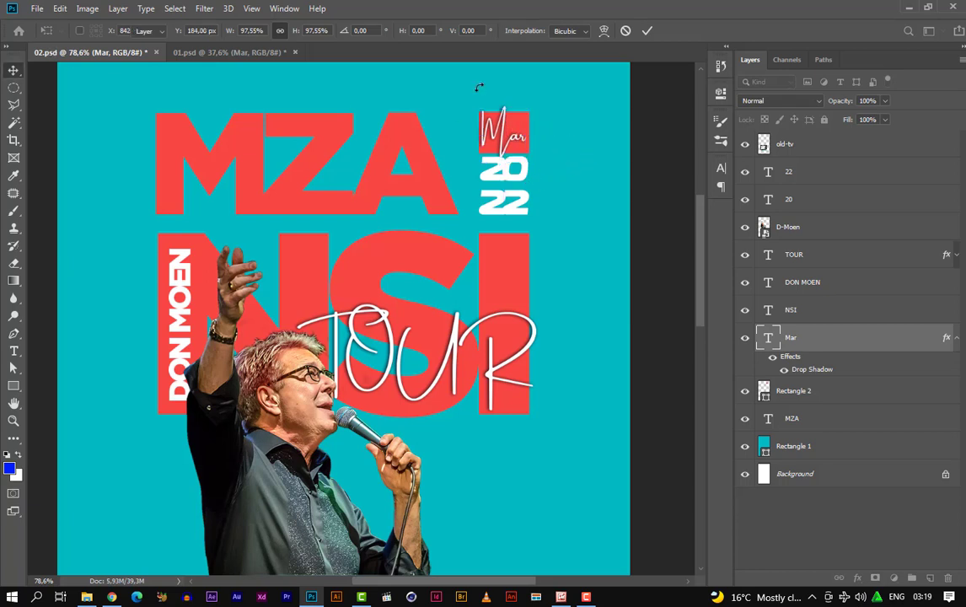
left_click(530, 173)
left_click_drag(530, 177, 529, 182)
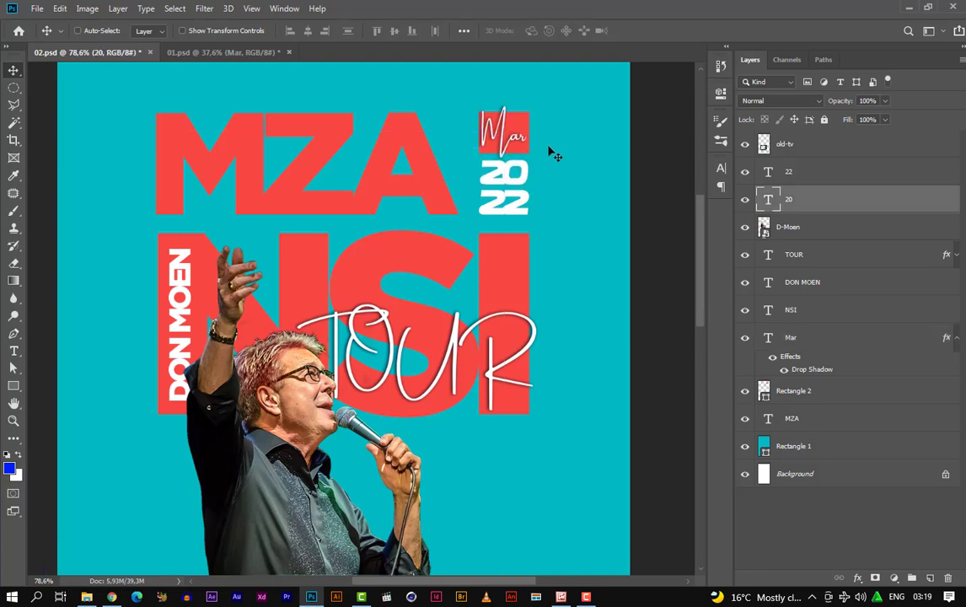
scroll(552, 143, "down", 4)
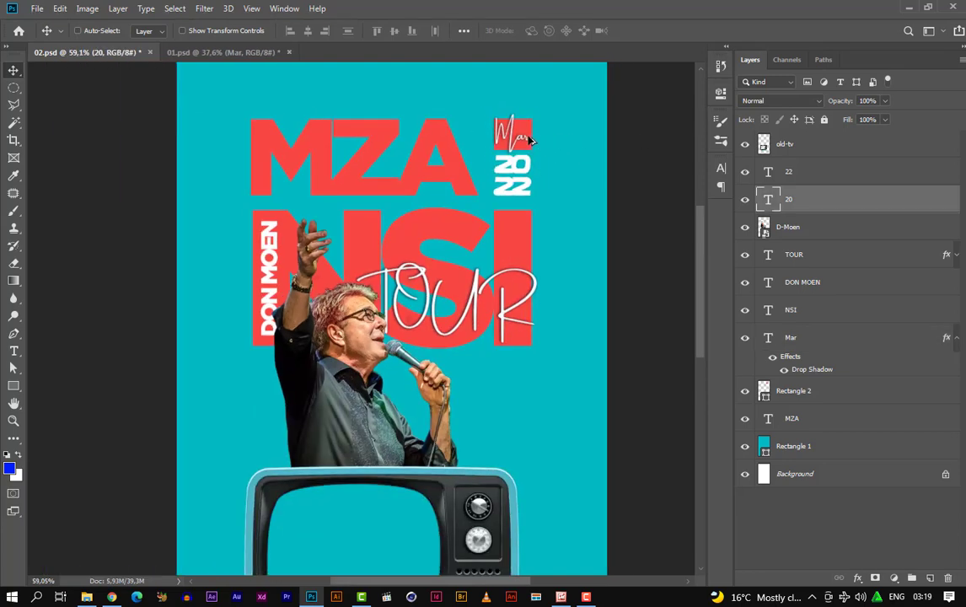
scroll(371, 396, "up", 2)
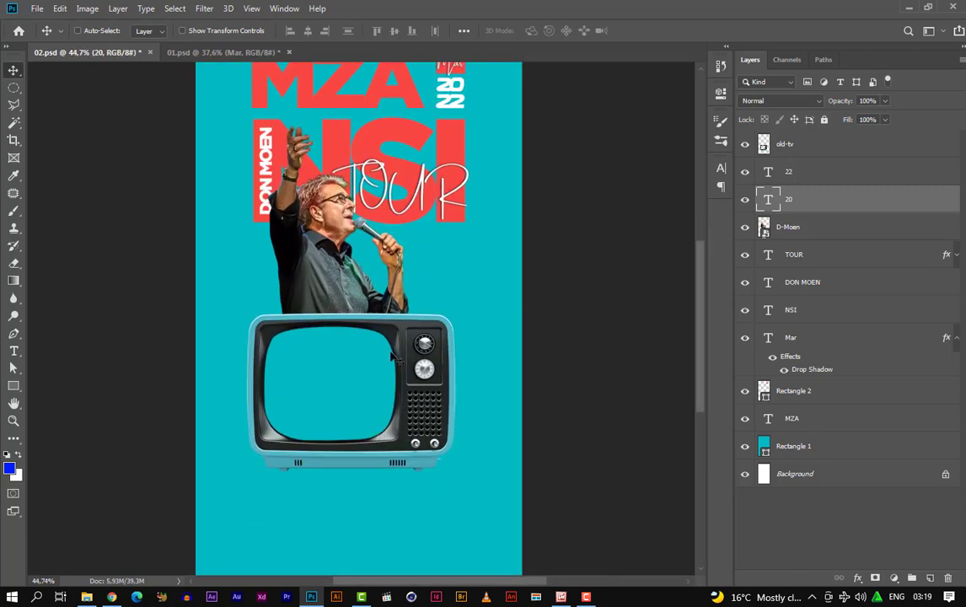
left_click(170, 52)
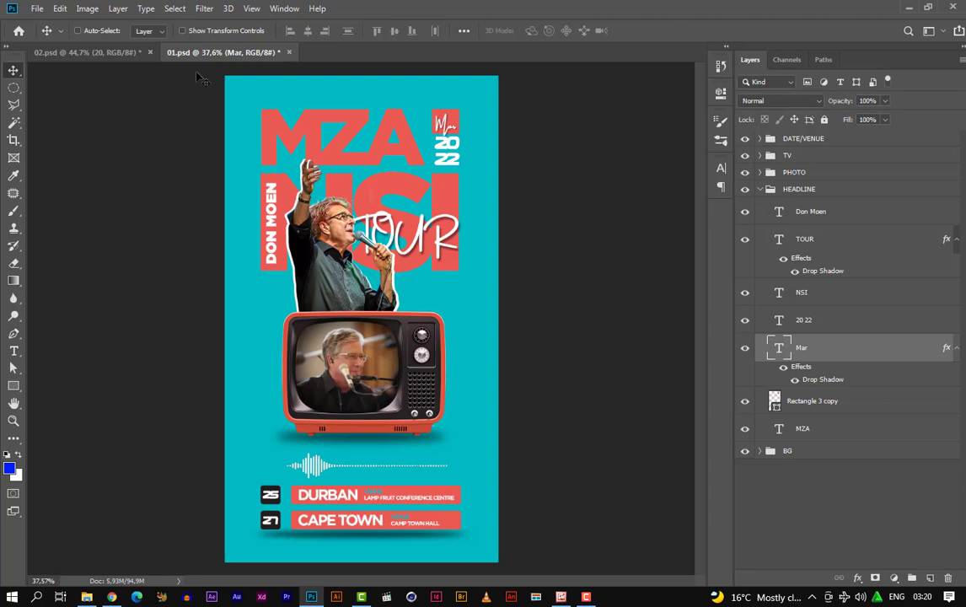
left_click(121, 54)
scroll(412, 330, "down", 2)
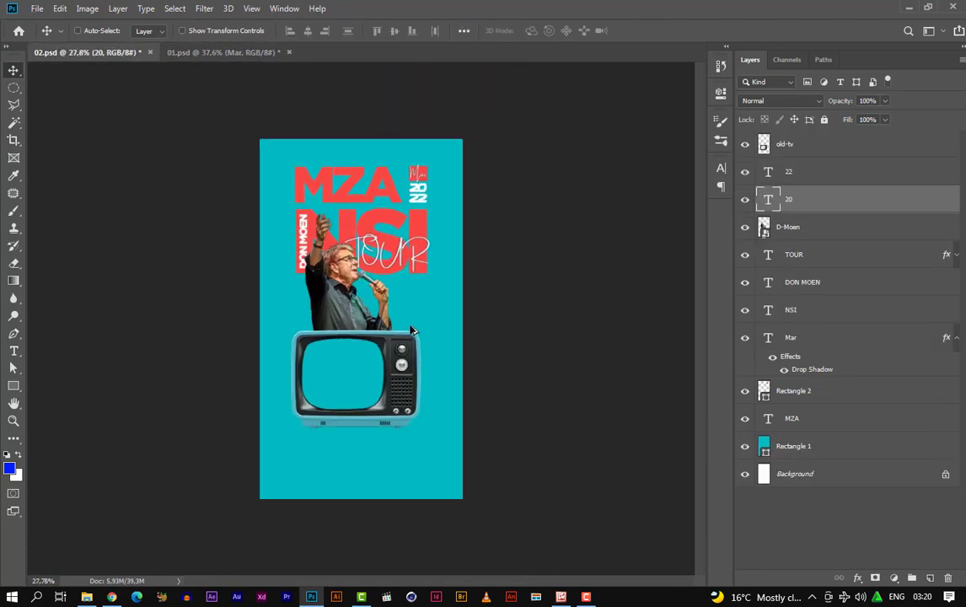
scroll(412, 329, "up", 3)
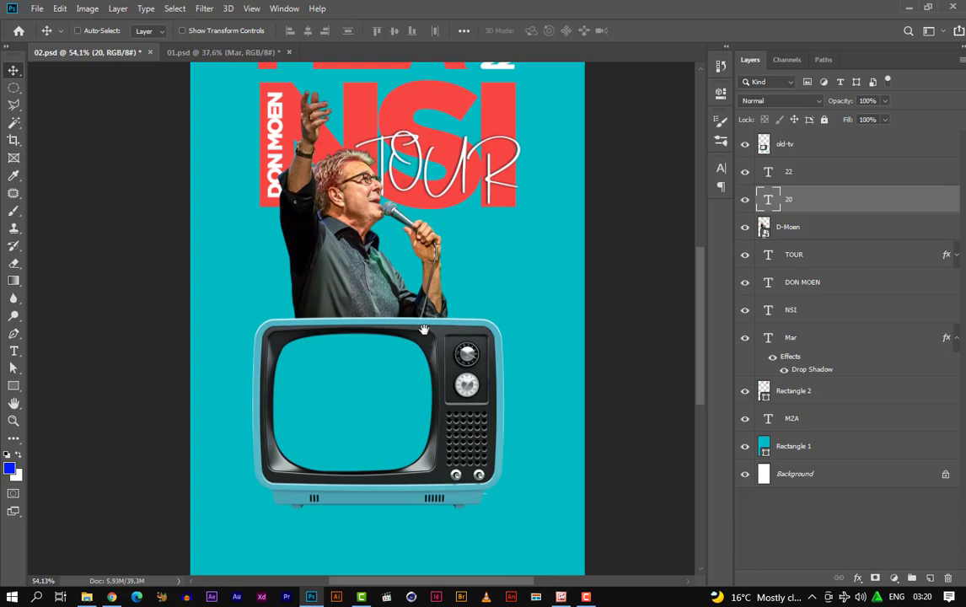
left_click_drag(424, 329, 473, 297)
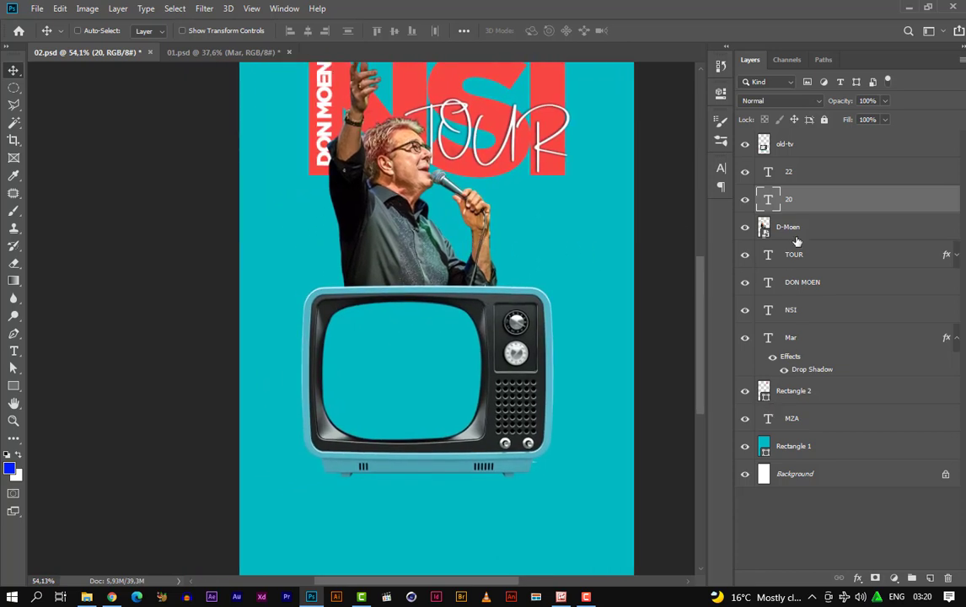
left_click(832, 151)
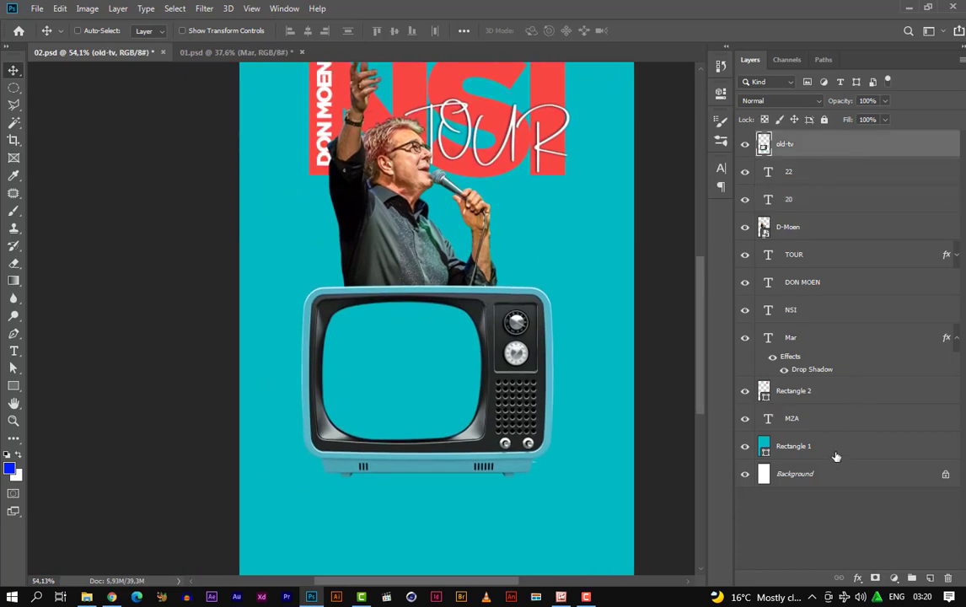
left_click(835, 474)
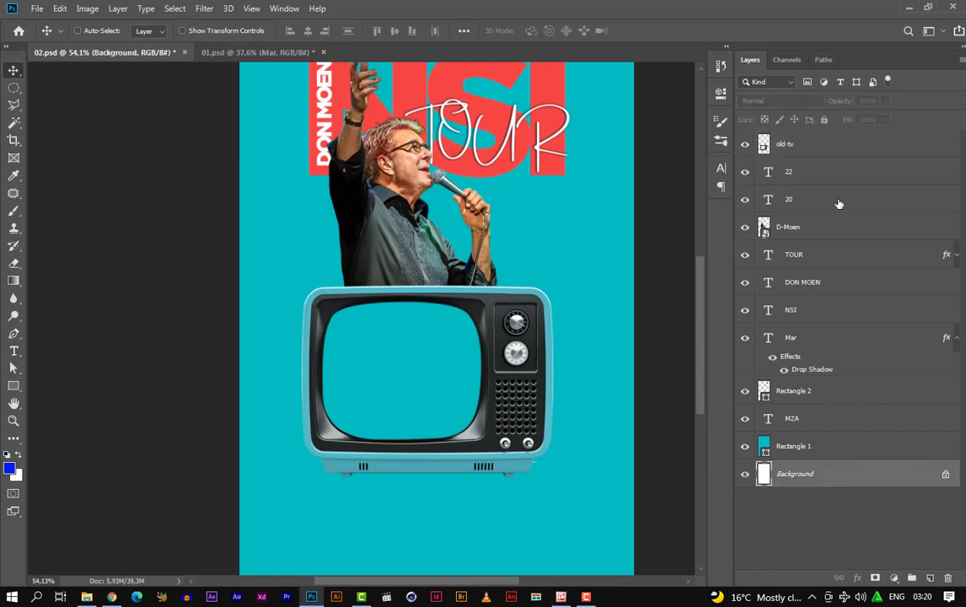
Unlock the Background layer into Layer 0
left_click(820, 449)
left_click(818, 470, "shift")
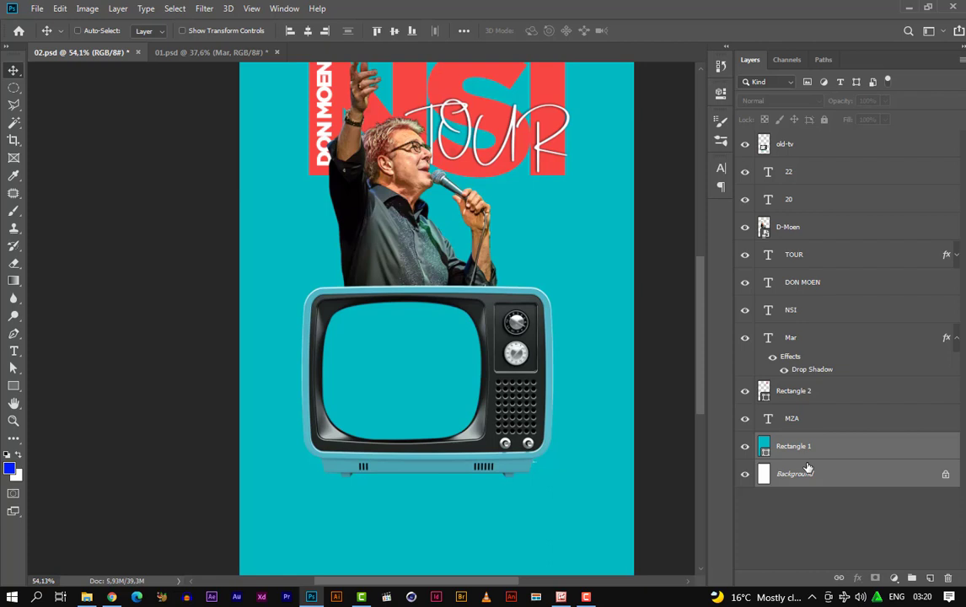
left_click(801, 523)
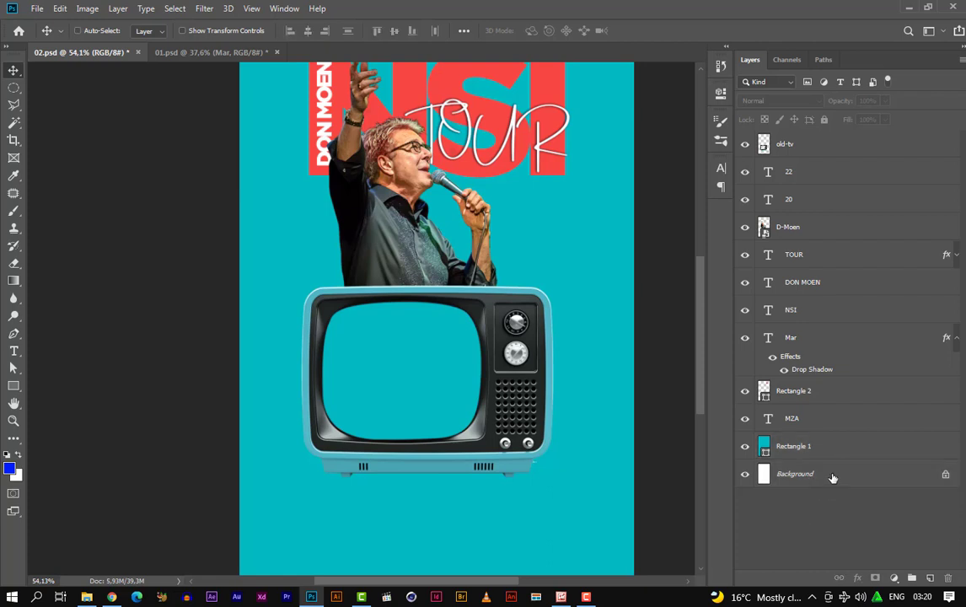
double_click(871, 478)
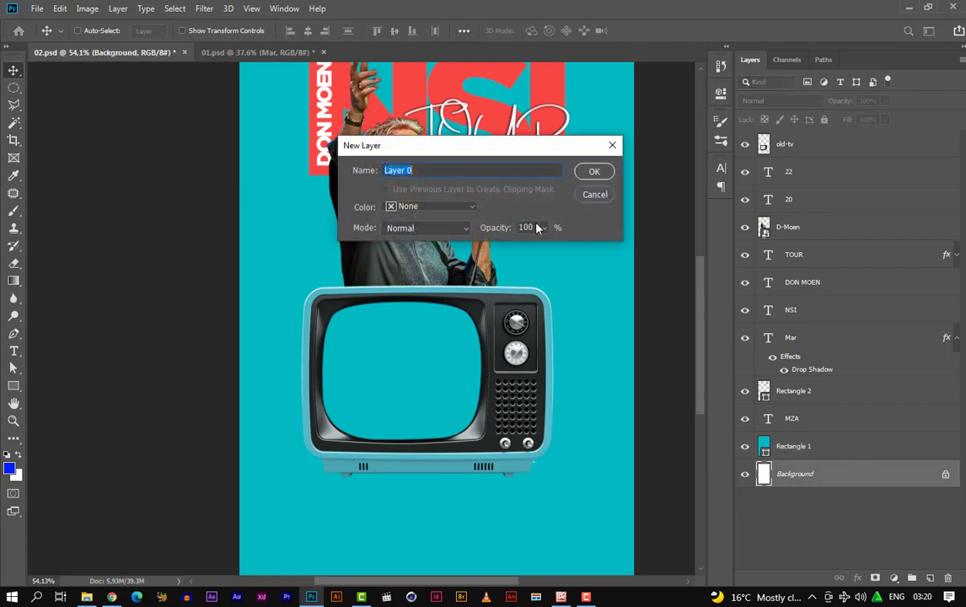
left_click(595, 173)
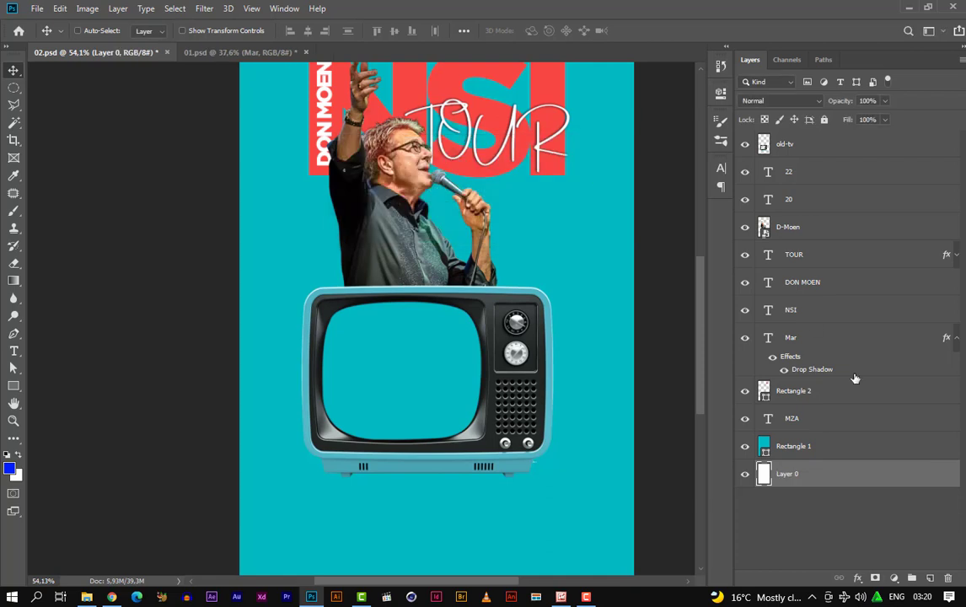
Group Rectangle 1 and Layer 0 into a group named BG
left_click(837, 449)
left_click(840, 484, "shift")
key("ctrl+g")
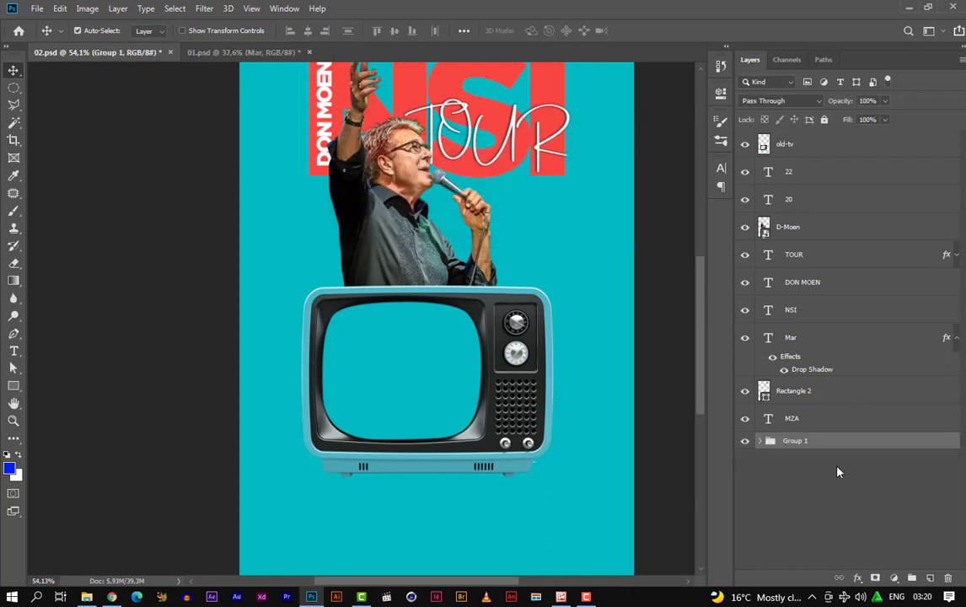
double_click(796, 442)
type("BG")
key("Return")
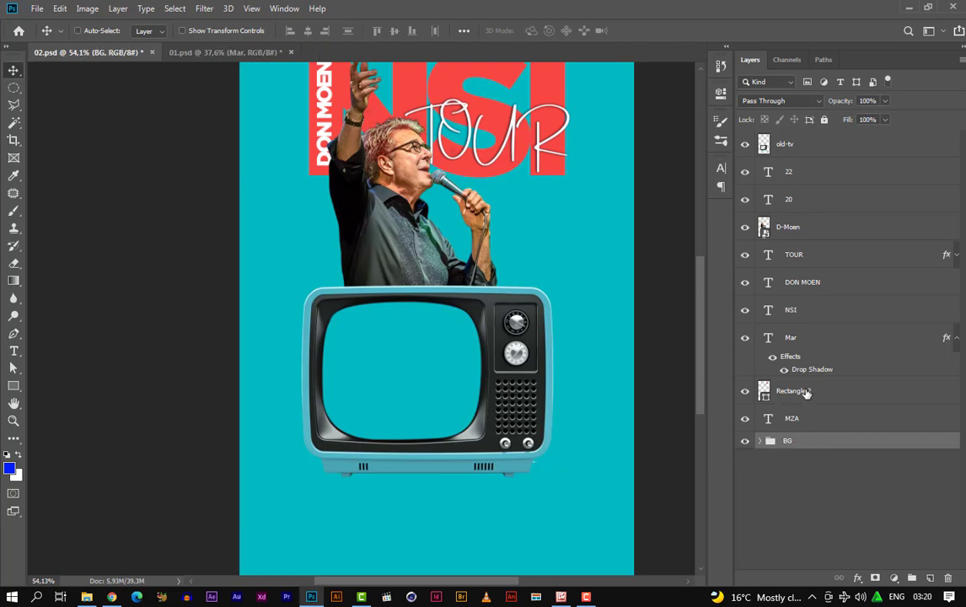
left_click(806, 392)
left_click(798, 416)
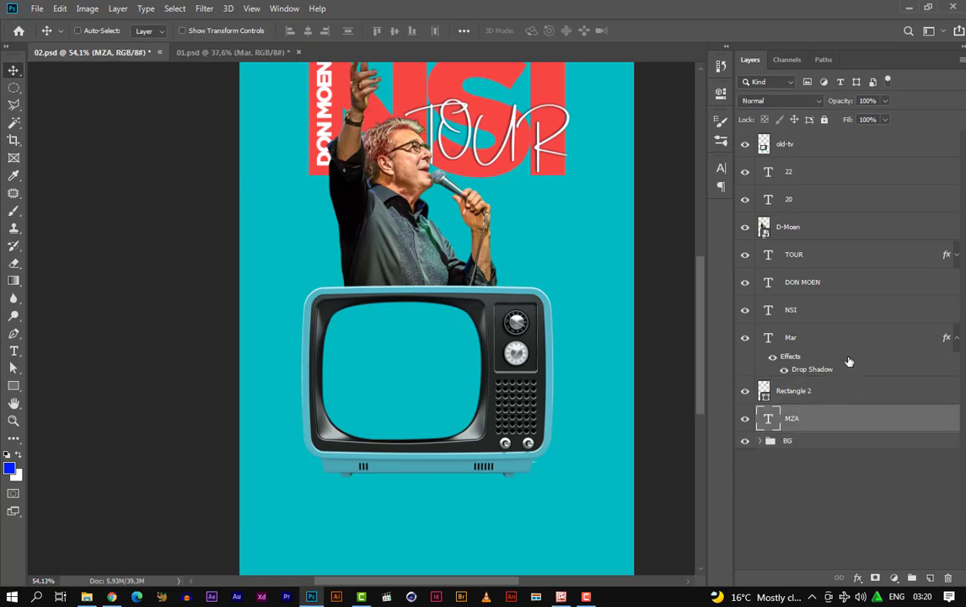
Move the 20 and 22 date layers below D-Moen in the layer stack
left_click(864, 259, "shift")
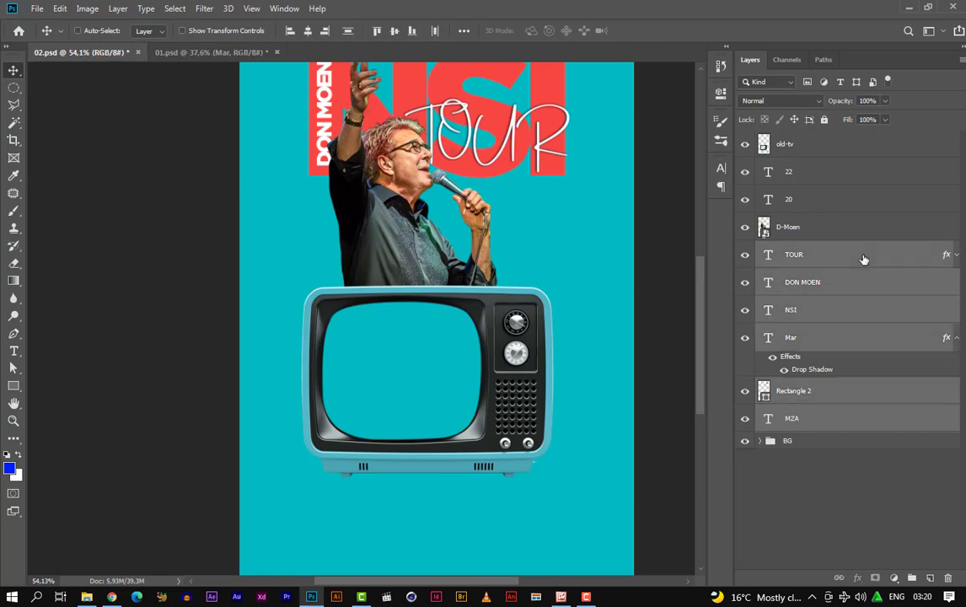
left_click(838, 460)
left_click(801, 200)
left_click(801, 173, "shift")
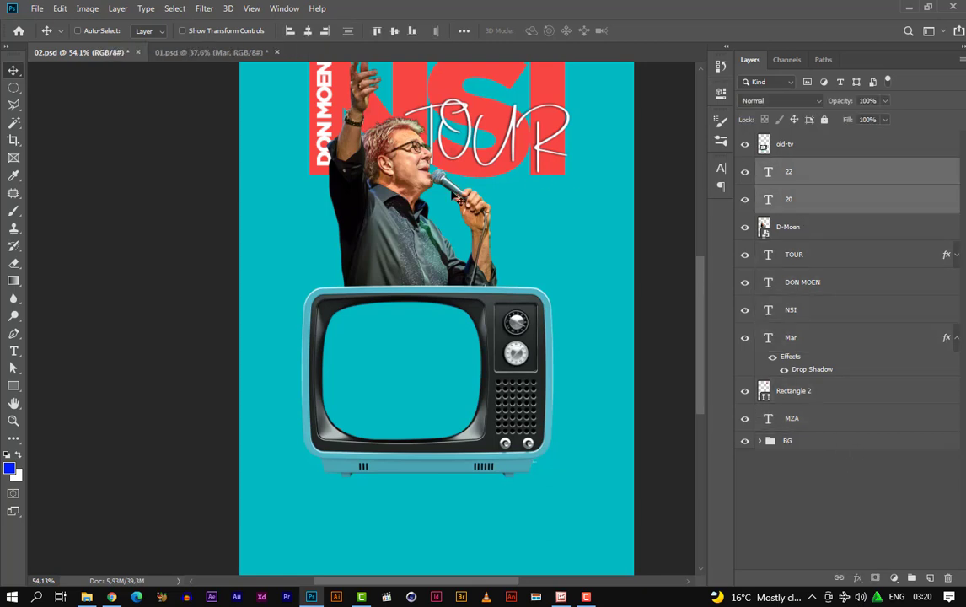
scroll(438, 206, "down", 3)
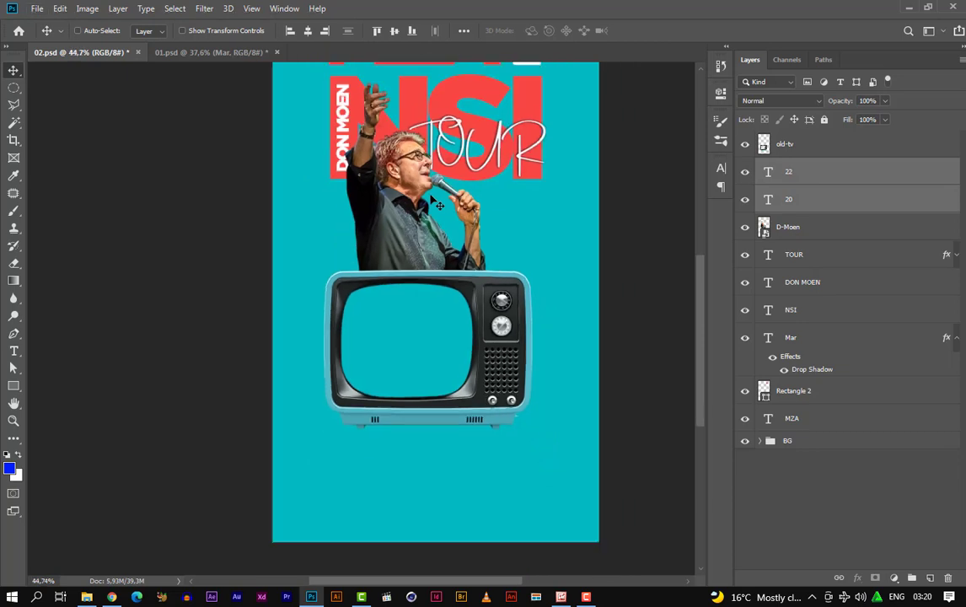
scroll(442, 220, "up", 3)
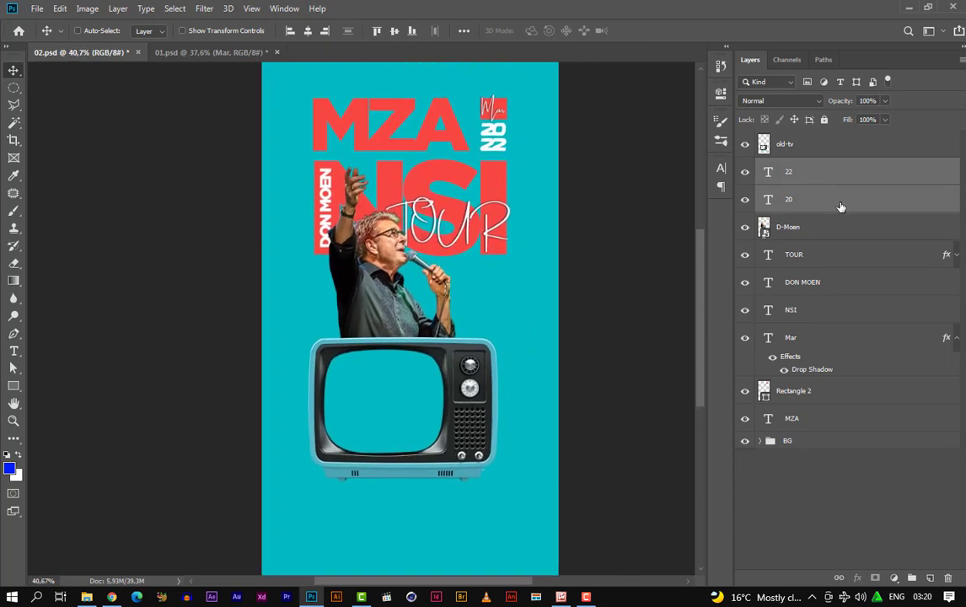
left_click_drag(841, 207, 840, 233)
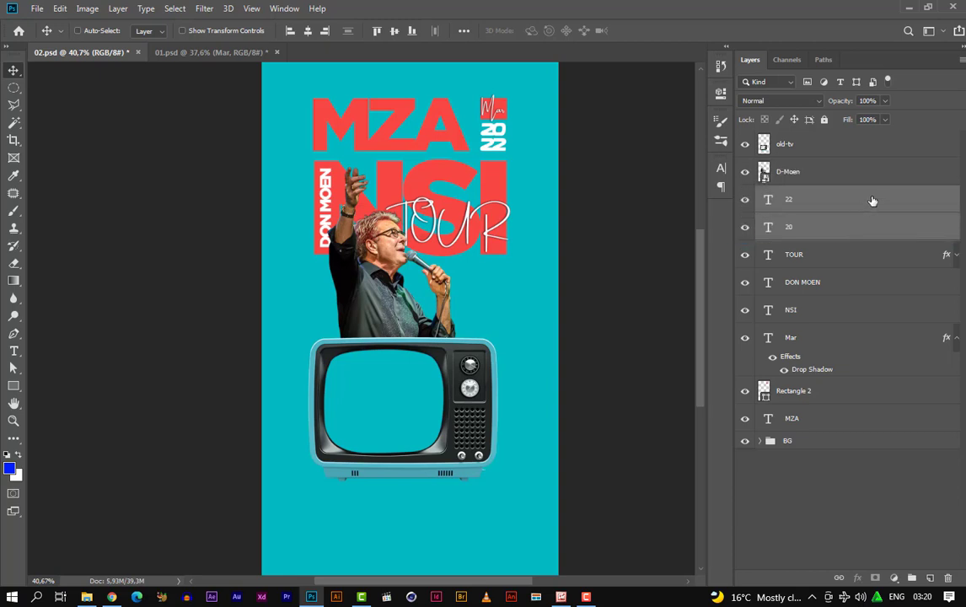
Group the layers from 22 down to Rectangle 2 as HEADLINE
left_click(827, 416, "shift")
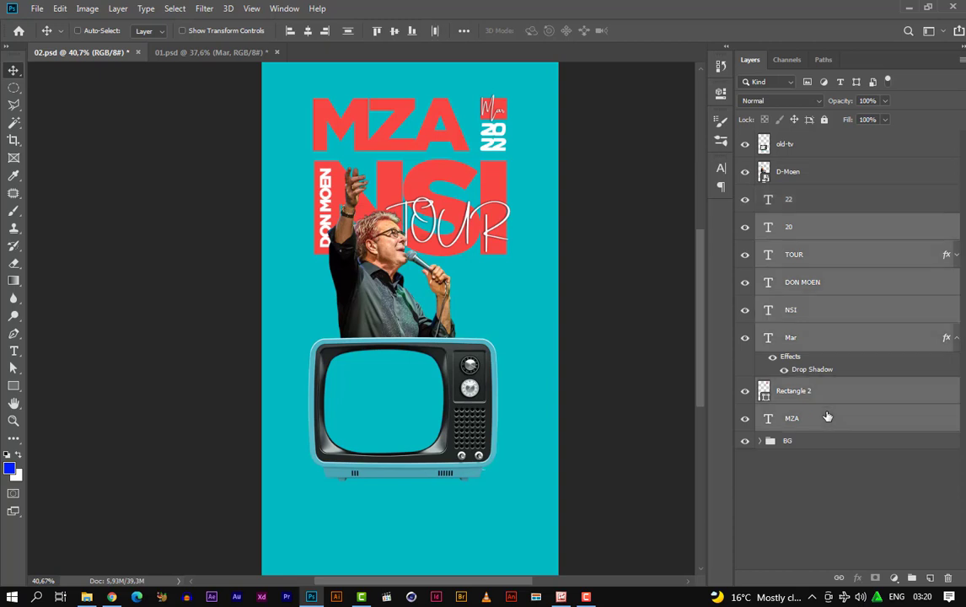
left_click(832, 201)
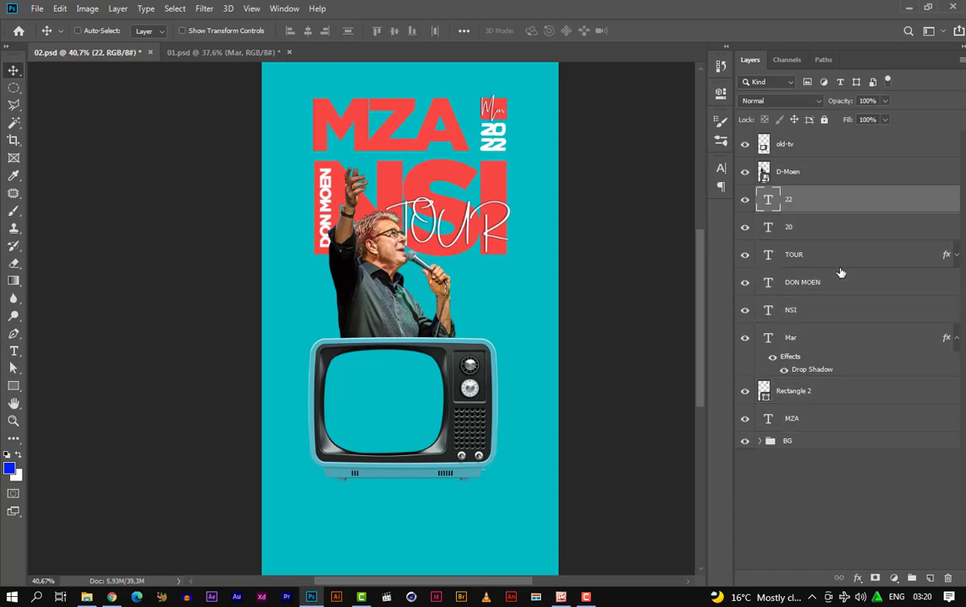
left_click(822, 401, "shift")
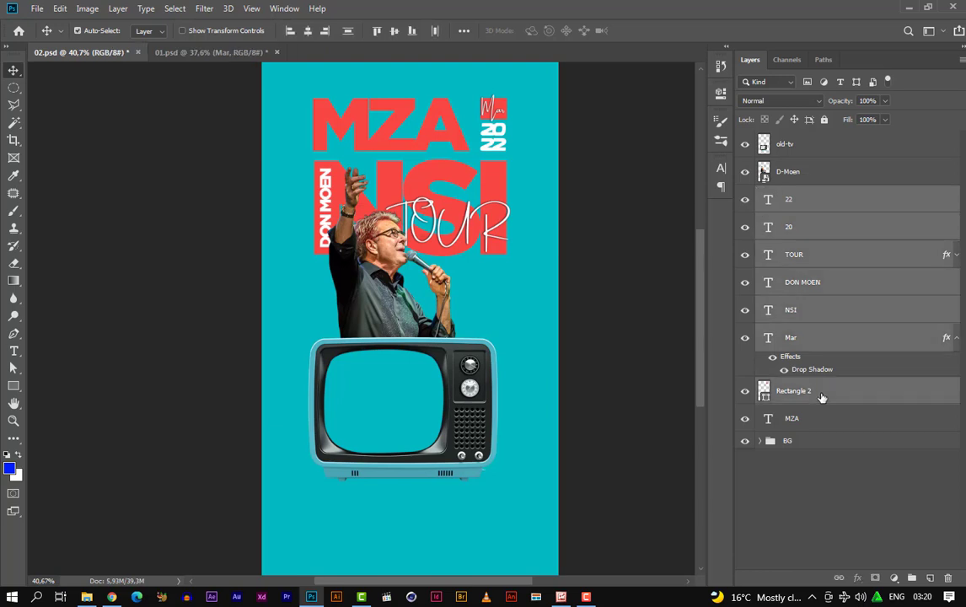
key("ctrl+g")
double_click(799, 194)
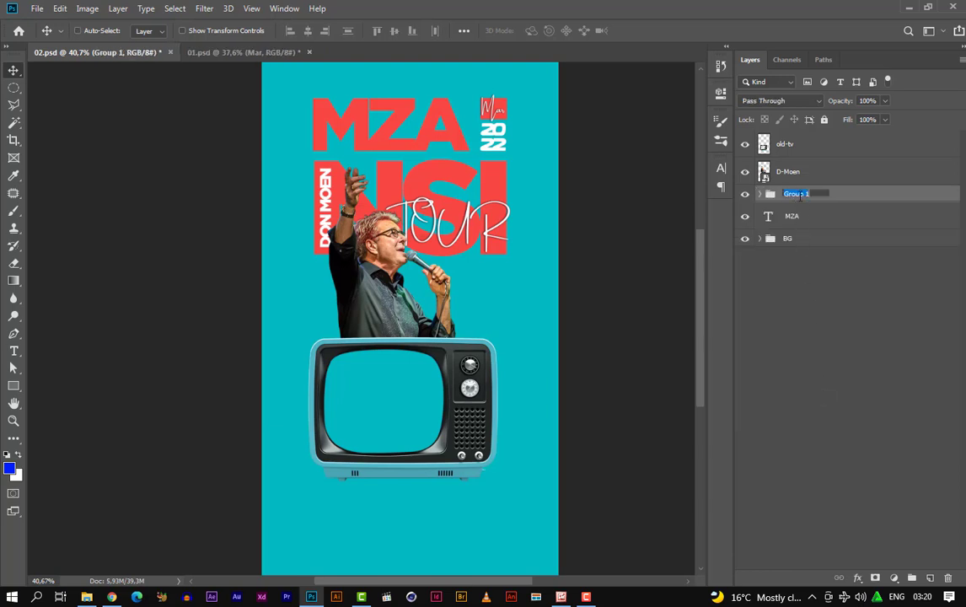
type("HEADLINE")
key("Return")
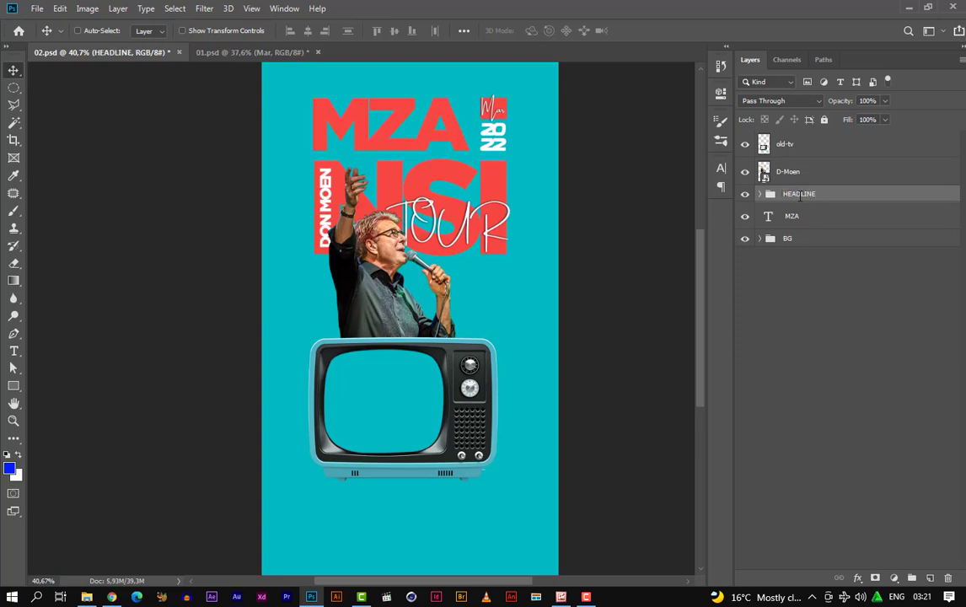
Move the MZA layer into the HEADLINE group and verify it's inside
left_click(745, 194)
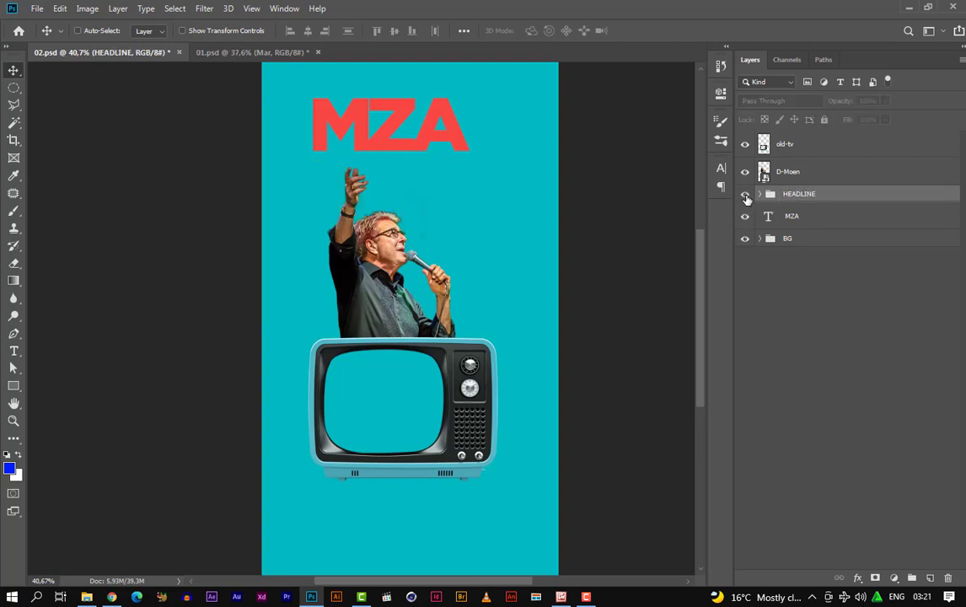
left_click(745, 195)
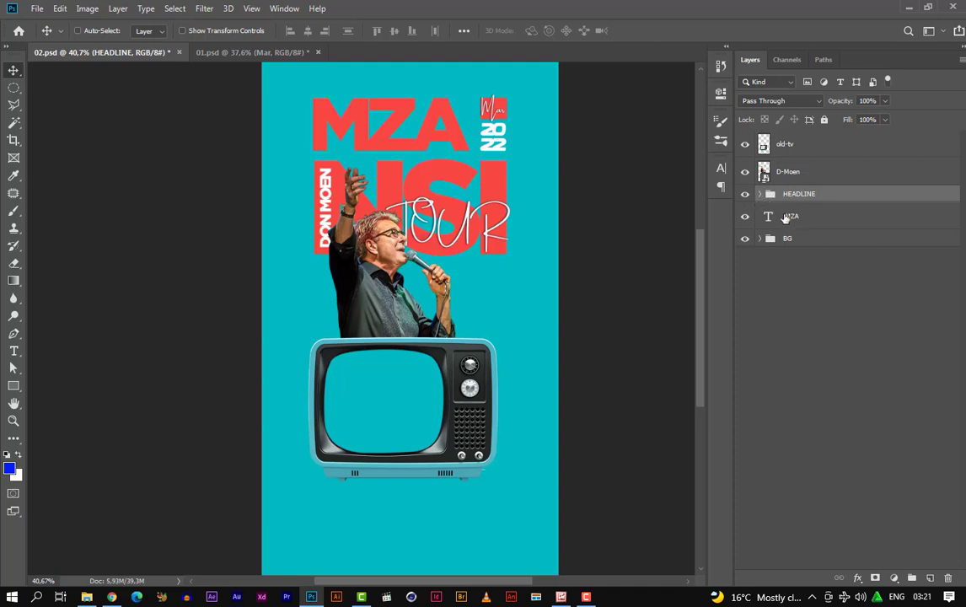
left_click_drag(810, 217, 801, 194)
left_click(745, 195)
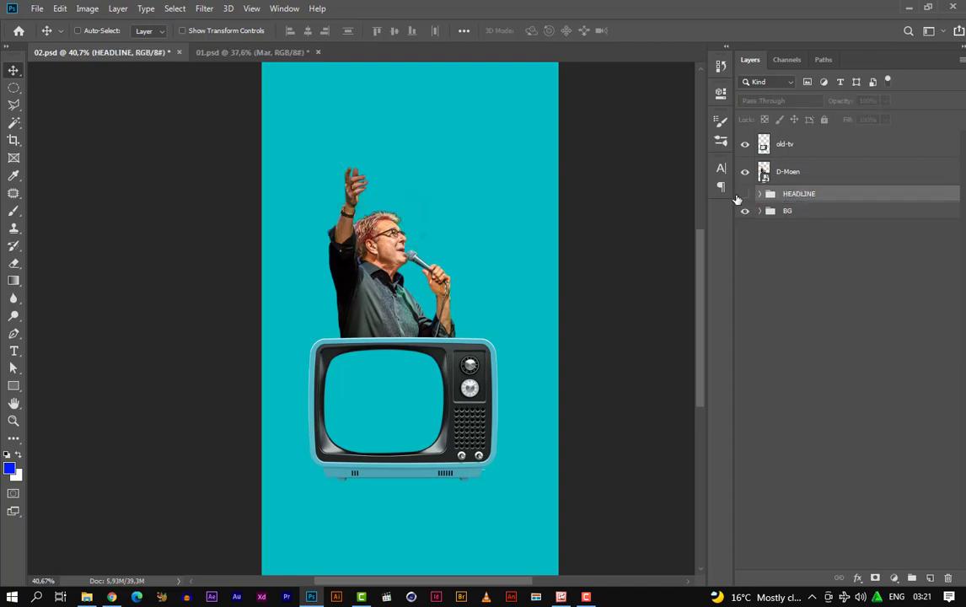
left_click(745, 195)
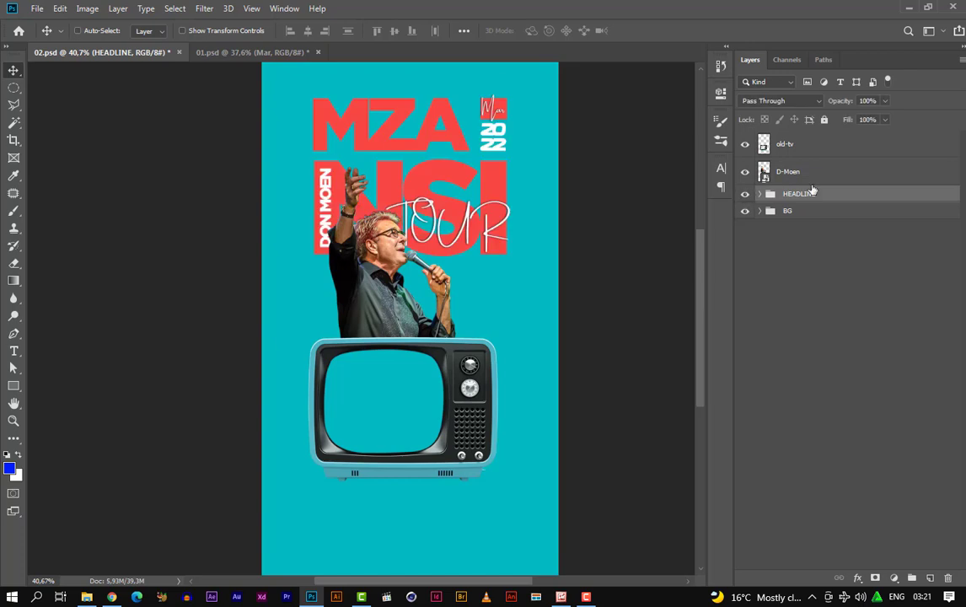
left_click(804, 149)
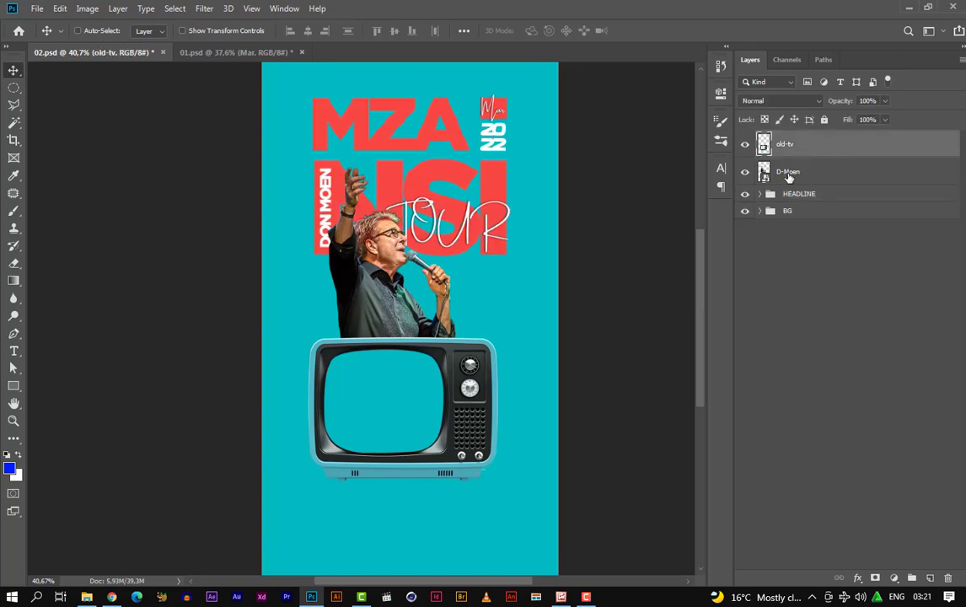
Duplicate the D-Moen singer layer and place the copy below the original
left_click(807, 172)
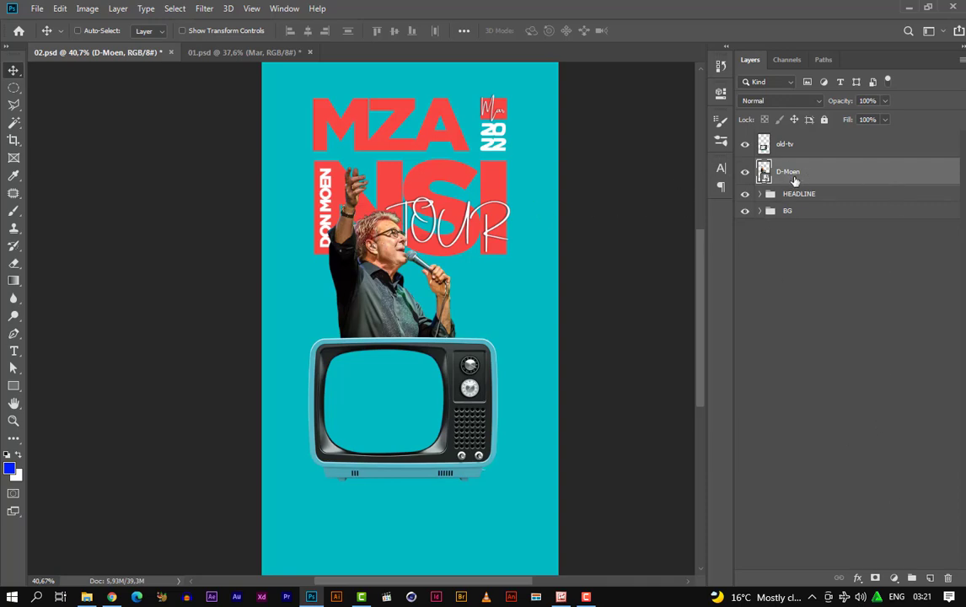
scroll(383, 253, "up", 4)
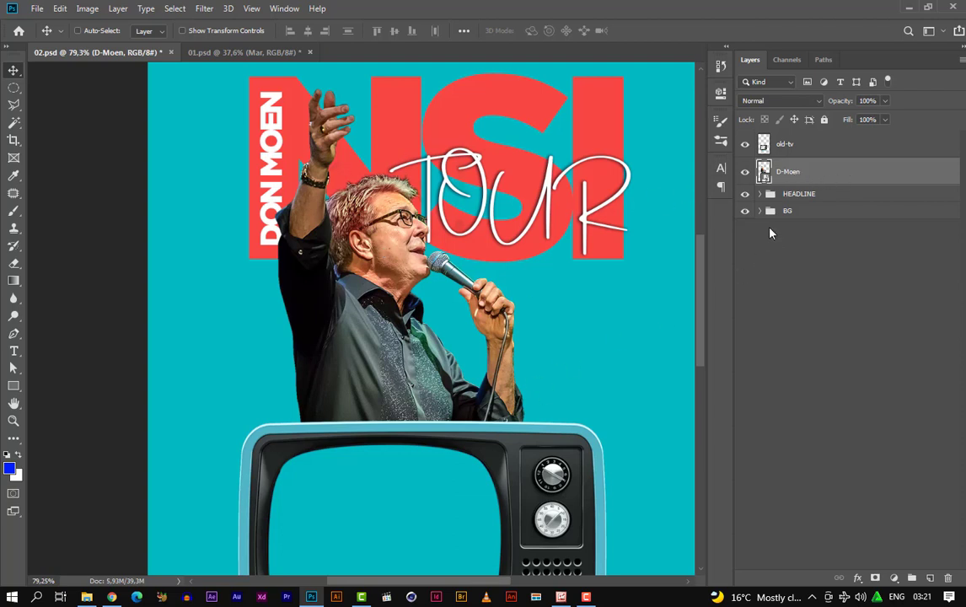
scroll(458, 188, "down", 3)
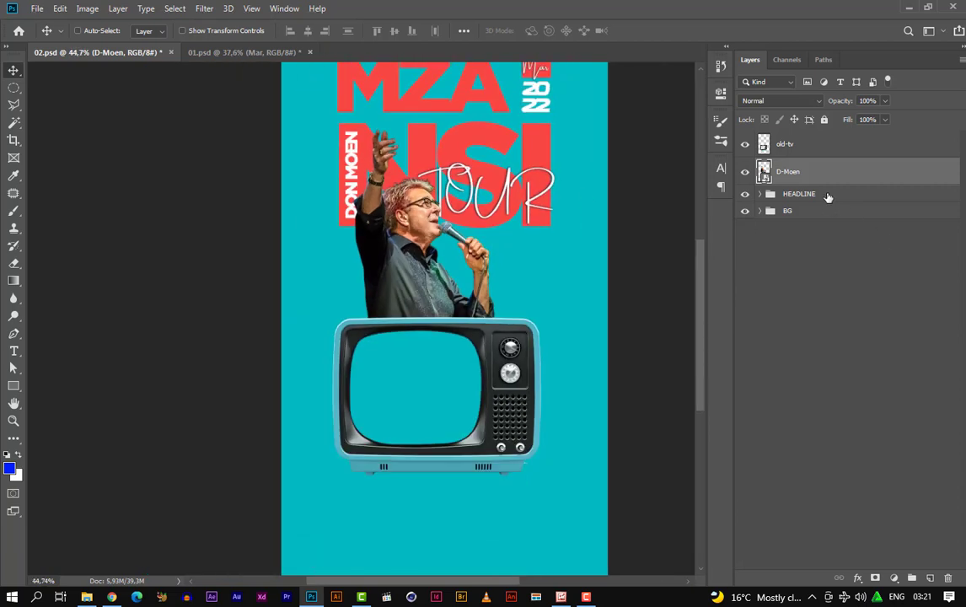
left_click_drag(819, 177, 926, 577)
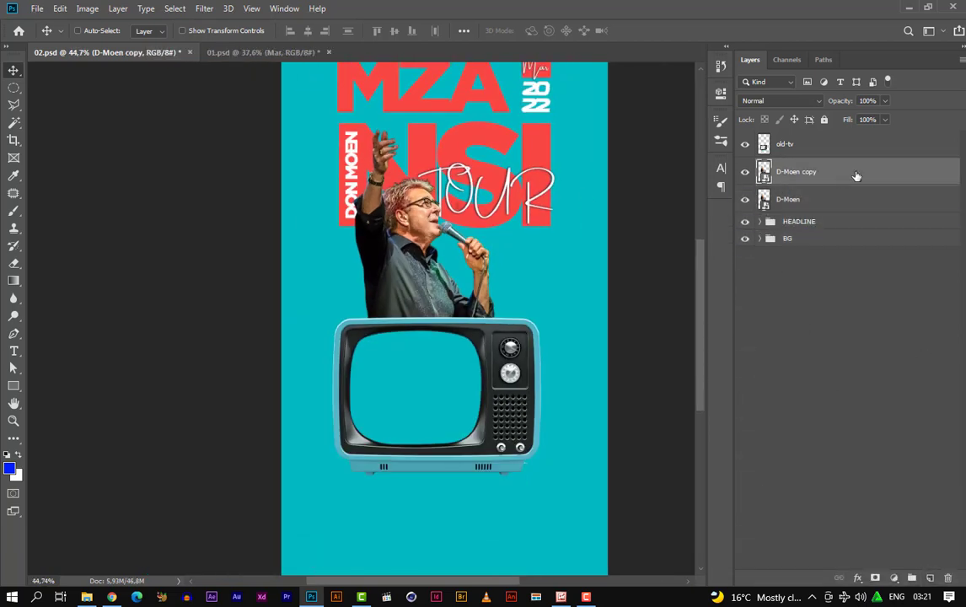
left_click_drag(857, 177, 847, 209)
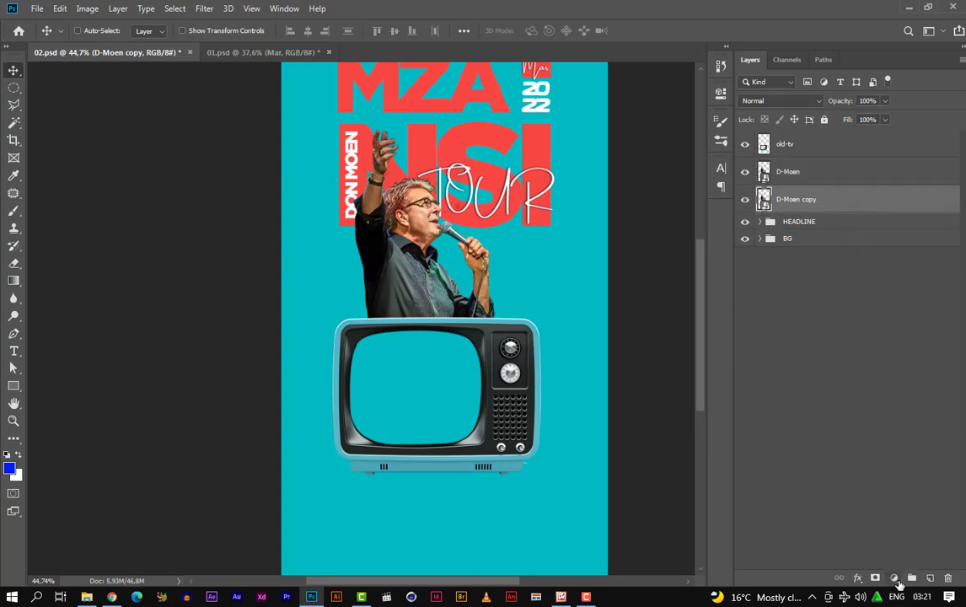
Give D-Moen copy a white (ffffff) Color Overlay effect
left_click(858, 578)
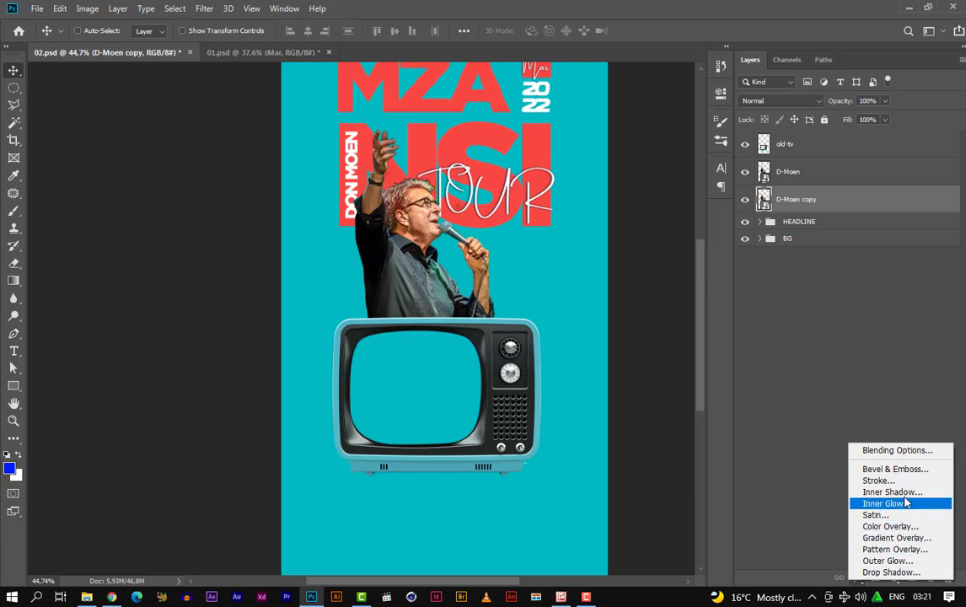
left_click(892, 527)
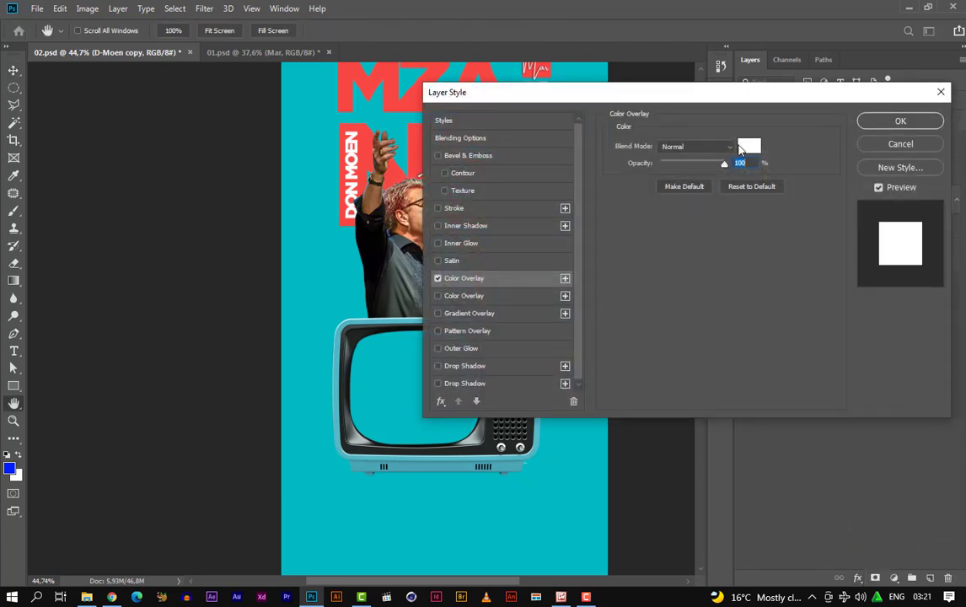
left_click(742, 149)
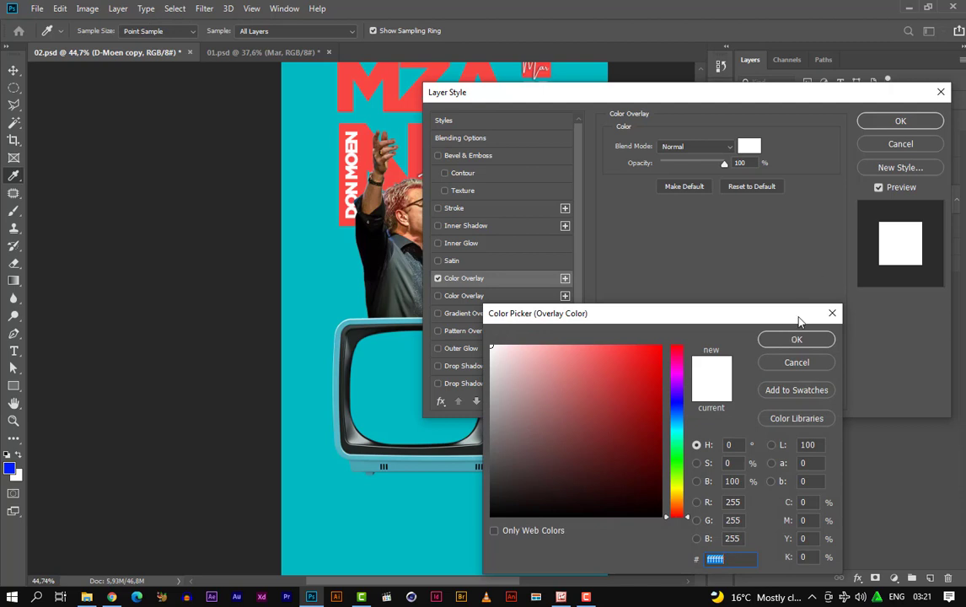
left_click(791, 340)
left_click(886, 123)
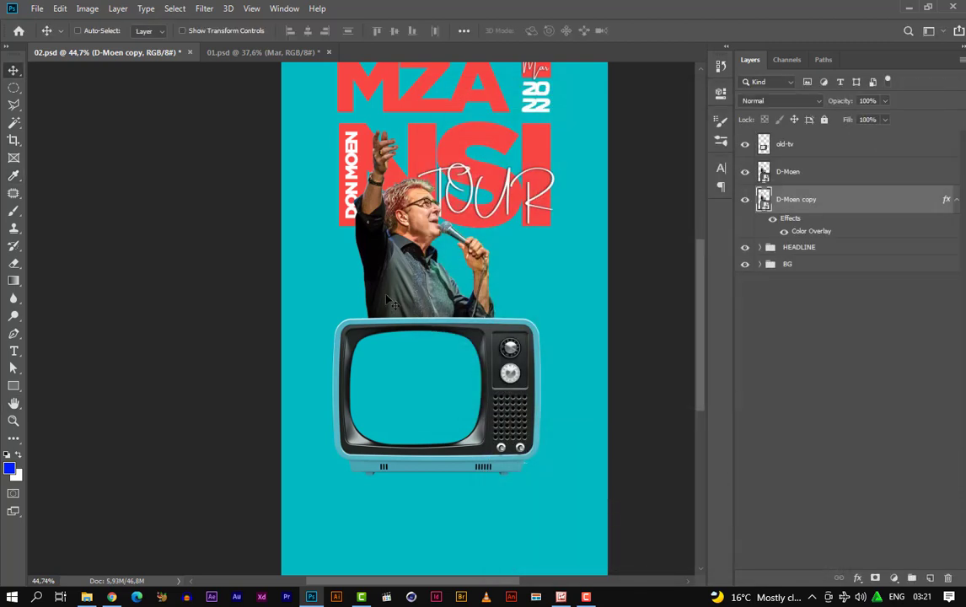
Offset the white D-Moen copy slightly up-left to form an outline
left_click_drag(403, 283, 397, 276)
scroll(399, 183, "up", 4)
scroll(398, 183, "up", 2)
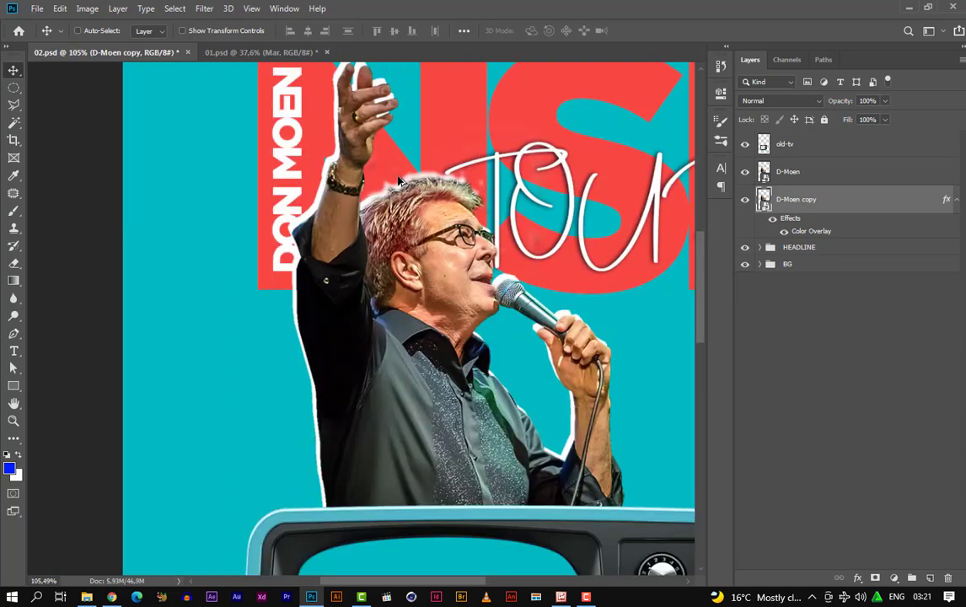
scroll(390, 202, "down", 5)
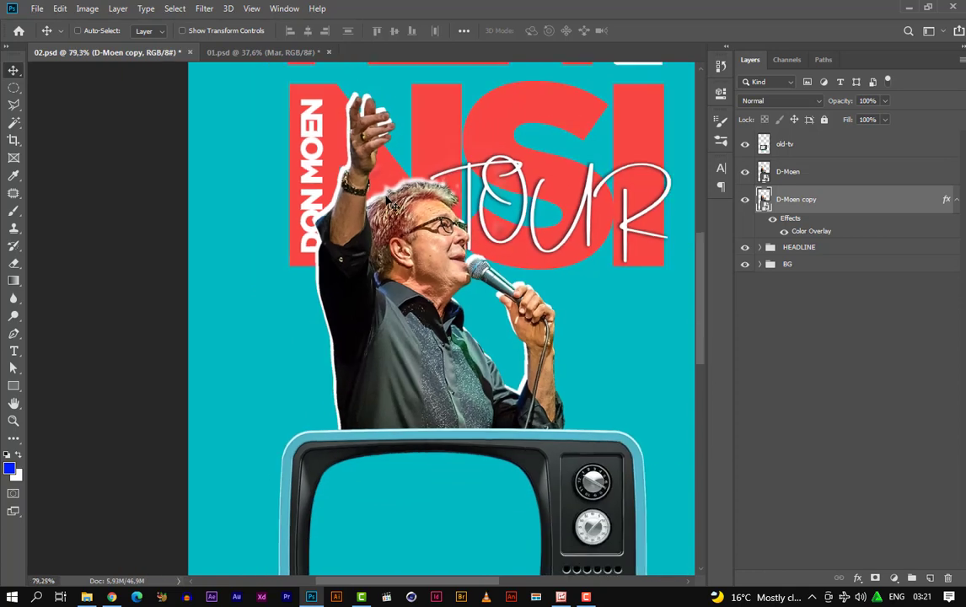
scroll(390, 203, "down", 1)
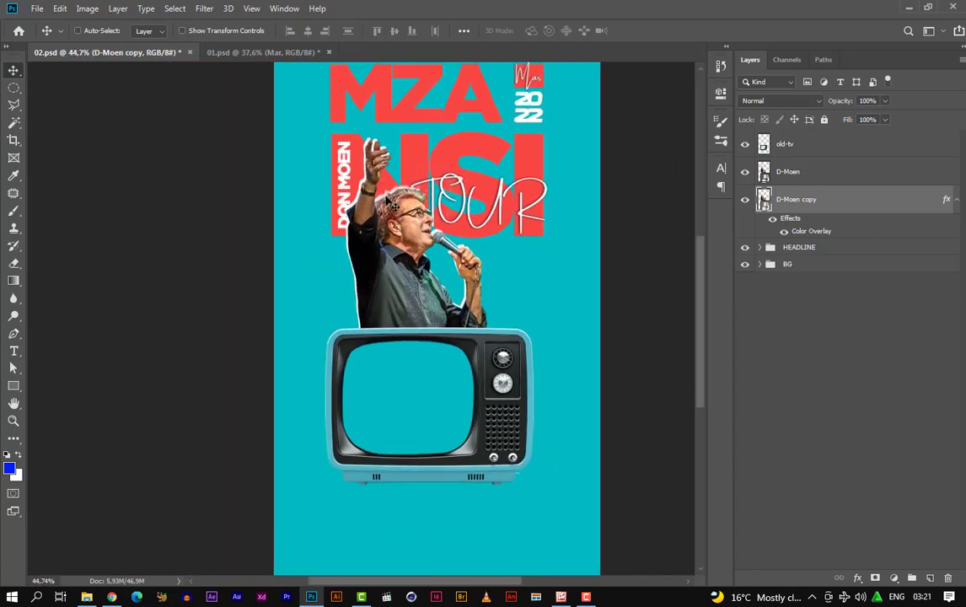
scroll(483, 188, "up", 4)
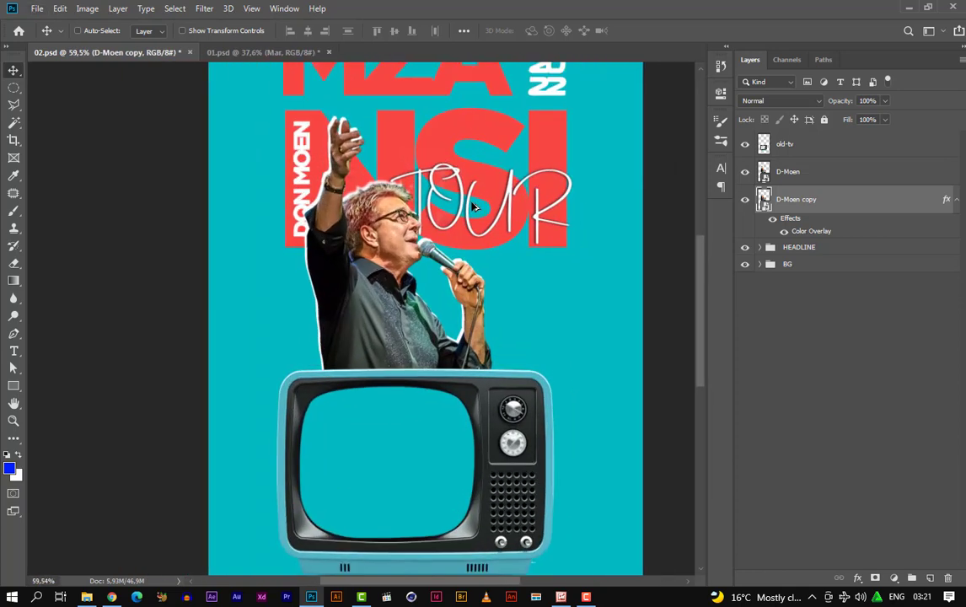
scroll(472, 206, "down", 3)
Group D-Moen and D-Moen copy as PHOTO and shift it slightly
left_click(822, 173)
left_click(829, 207, "shift")
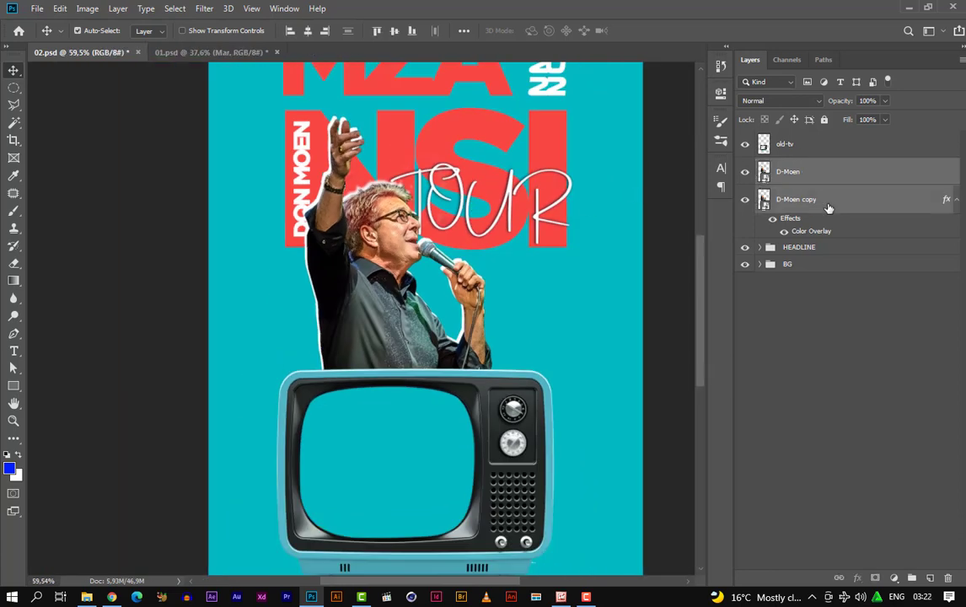
key("ctrl+g")
double_click(797, 166)
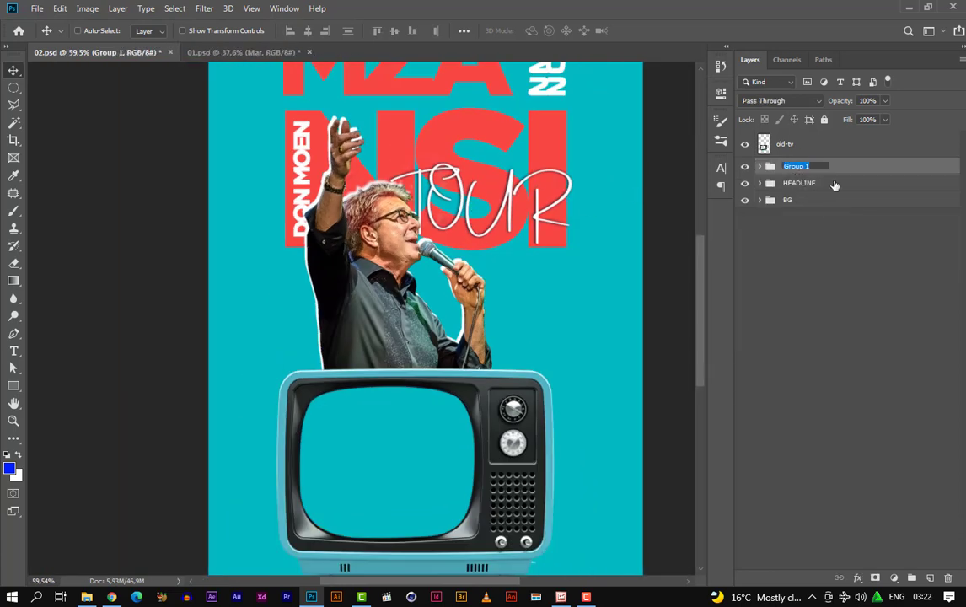
type("PHOTO")
key("Return")
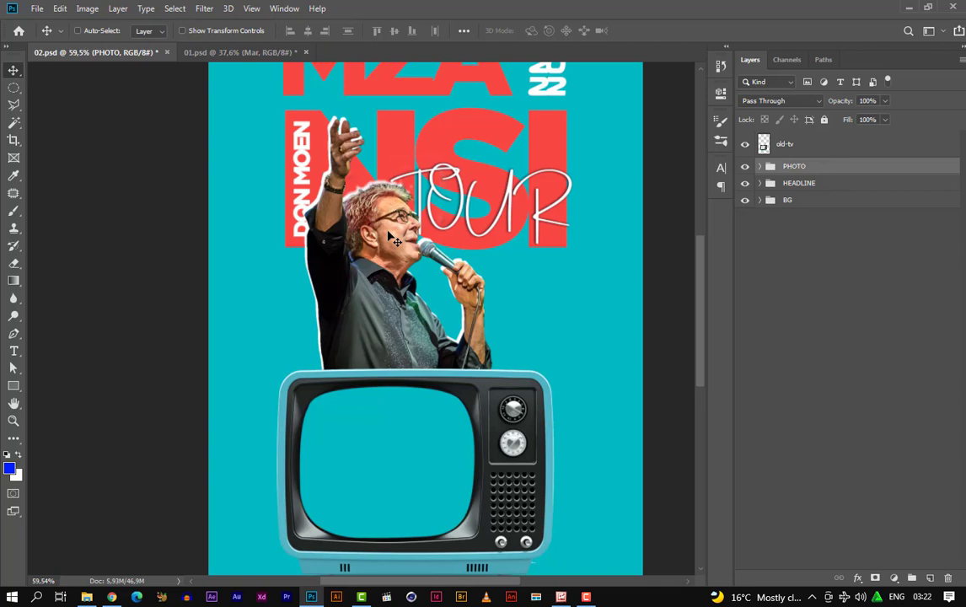
mouse_move(388, 230)
left_mouse_down()
mouse_move(409, 224)
mouse_move(398, 239)
mouse_move(396, 219)
left_mouse_up()
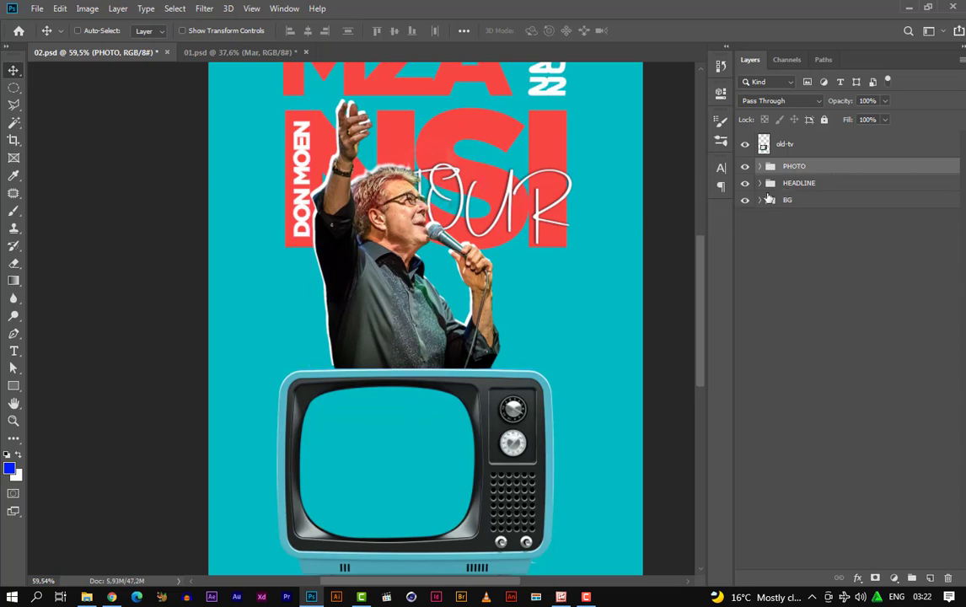
Move the TOUR script text higher over the NSI letters
left_click(760, 184)
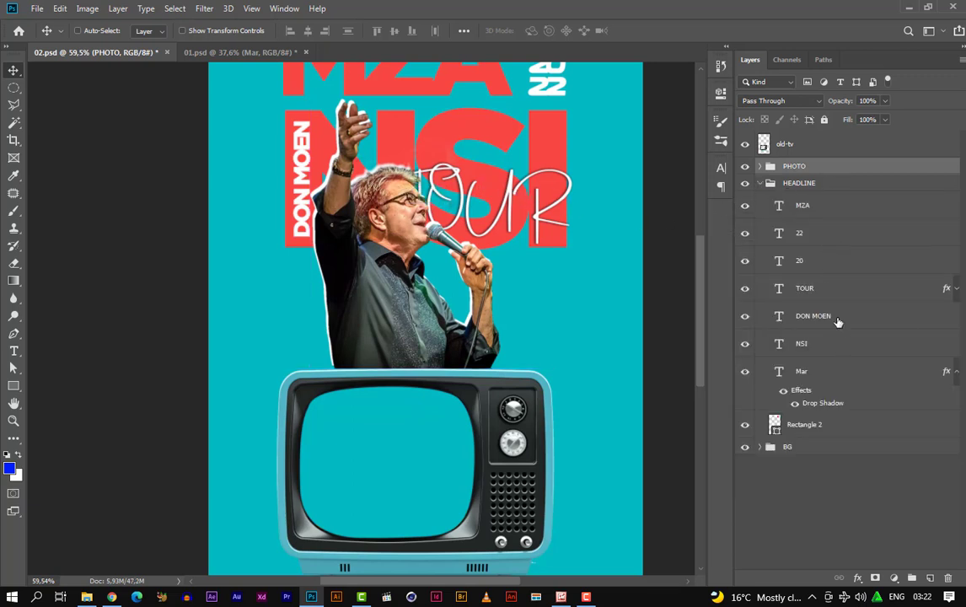
left_click(784, 285)
left_click_drag(514, 202, 515, 177)
scroll(531, 195, "down", 3)
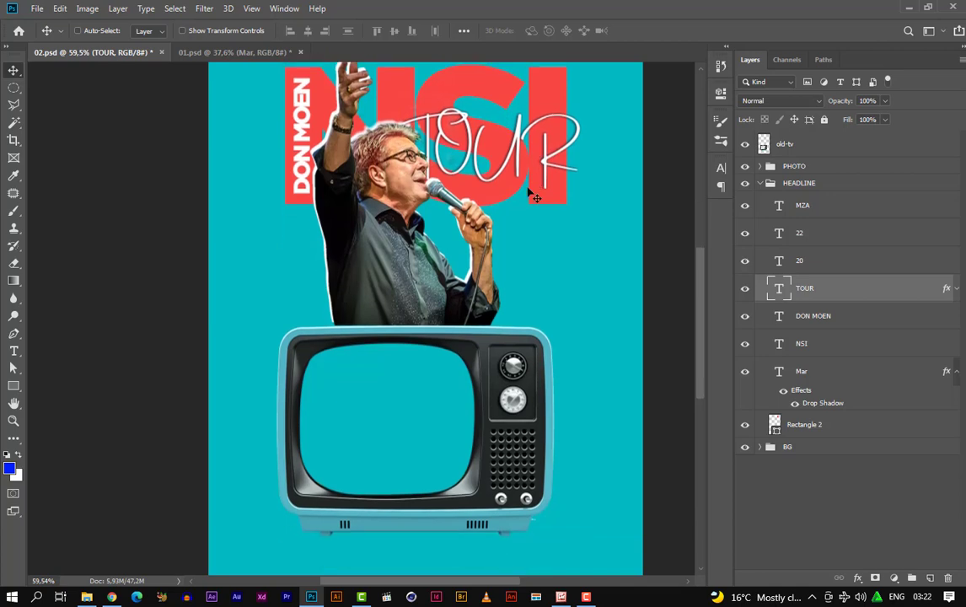
key("super")
key("super")
scroll(533, 186, "down", 1)
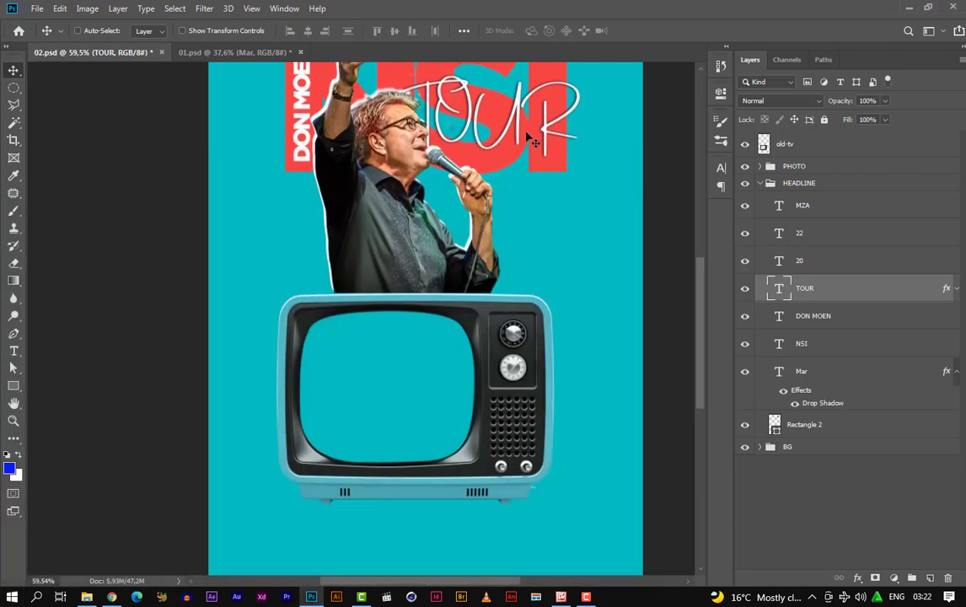
key("super")
key("super")
scroll(572, 154, "down", 2)
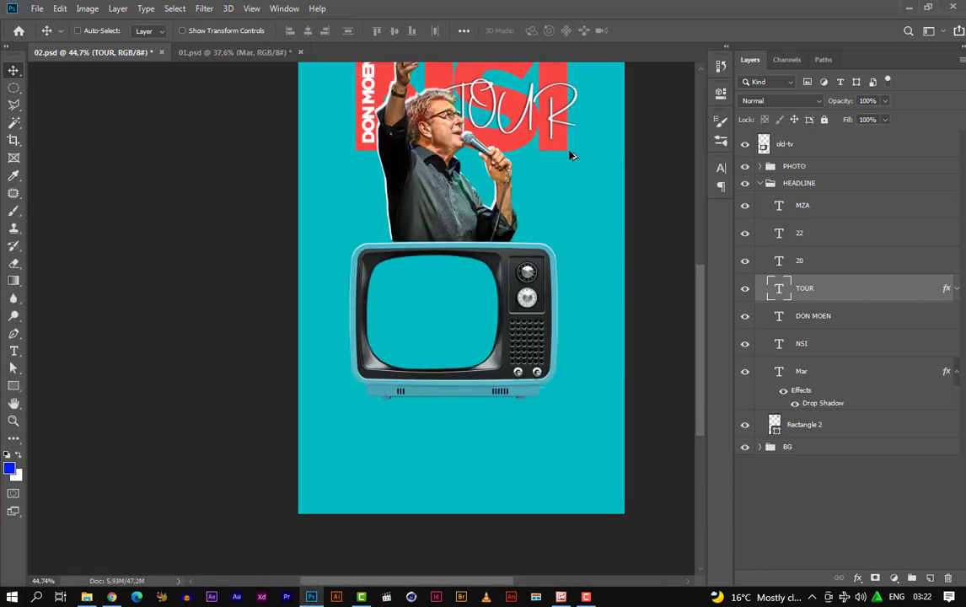
left_click_drag(559, 151, 473, 224)
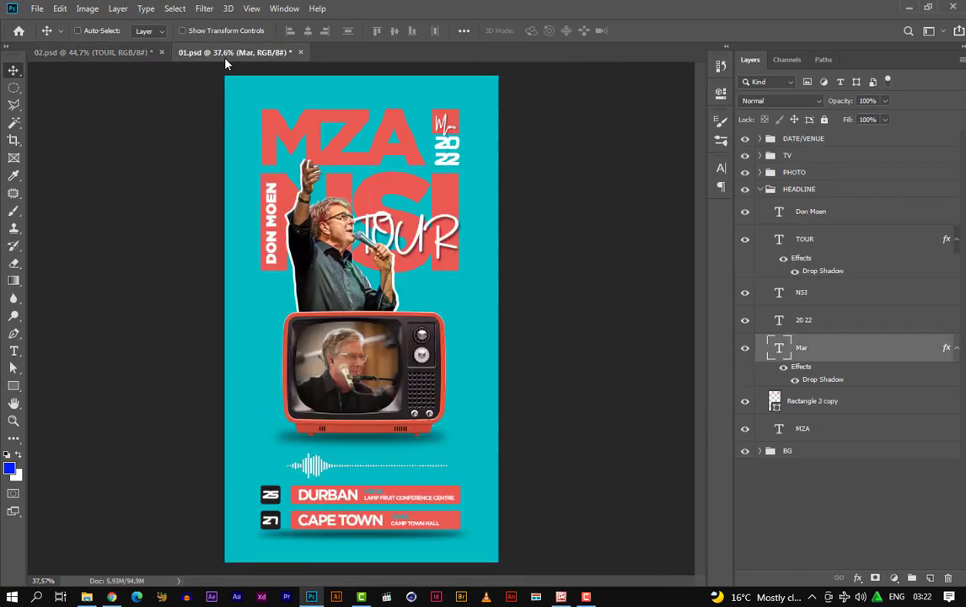
Compare against the reference poster 01.psd, then return to 02.psd
left_click(201, 52)
left_click(94, 51)
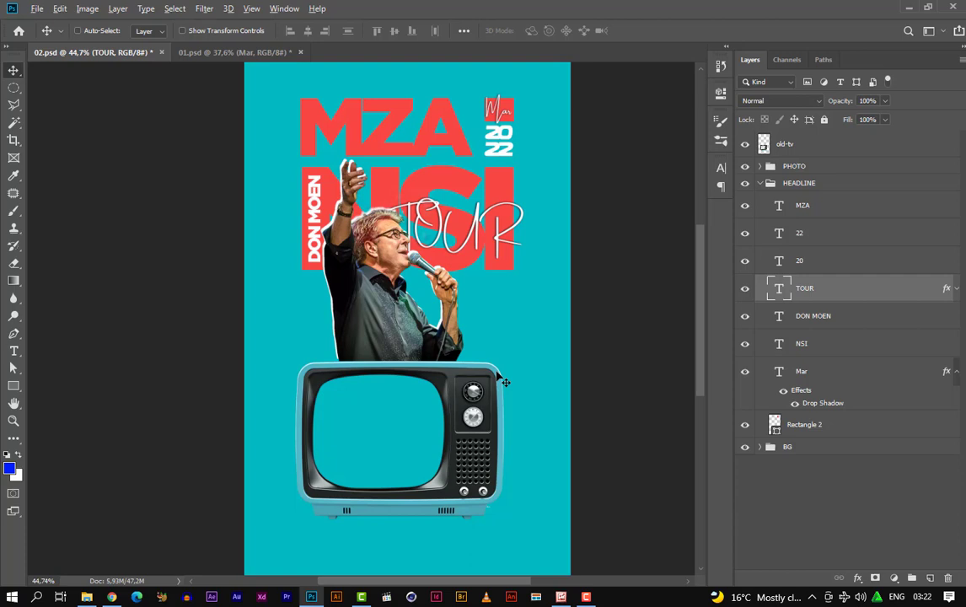
scroll(504, 382, "down", 2)
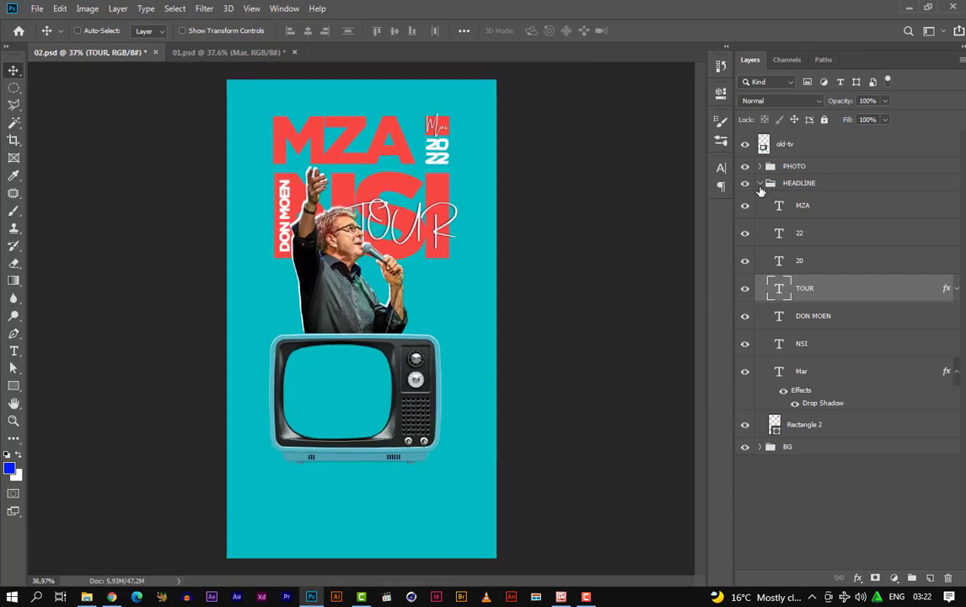
Select the old-tv layer and shift the TV image slightly right
left_click(761, 184)
left_click(811, 150)
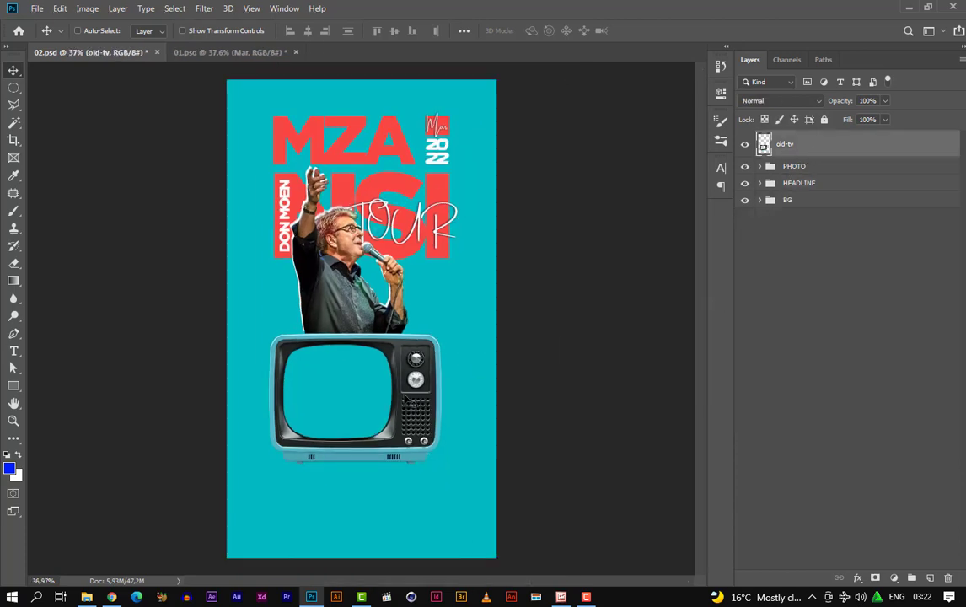
left_click_drag(416, 358, 420, 359)
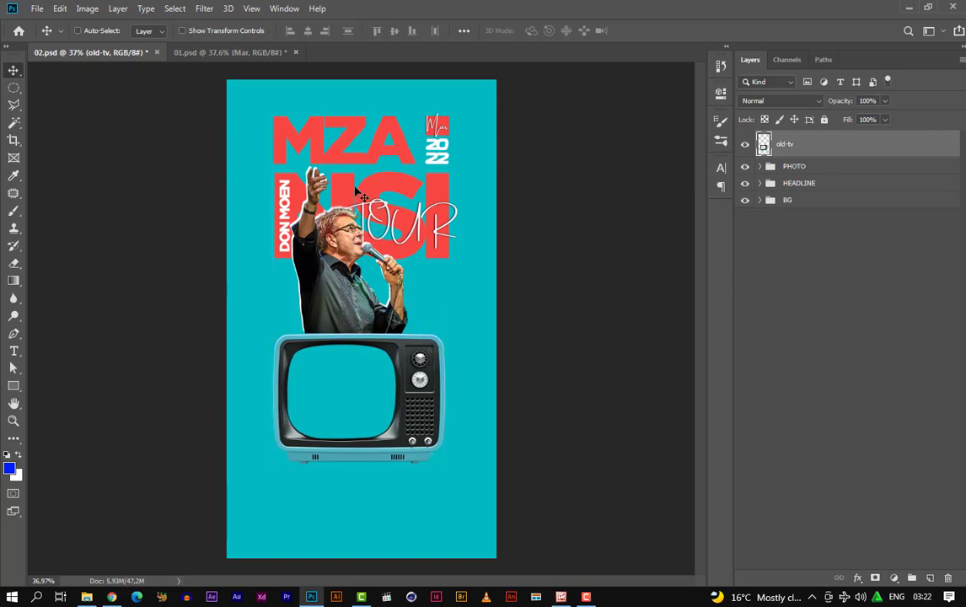
left_click(896, 579)
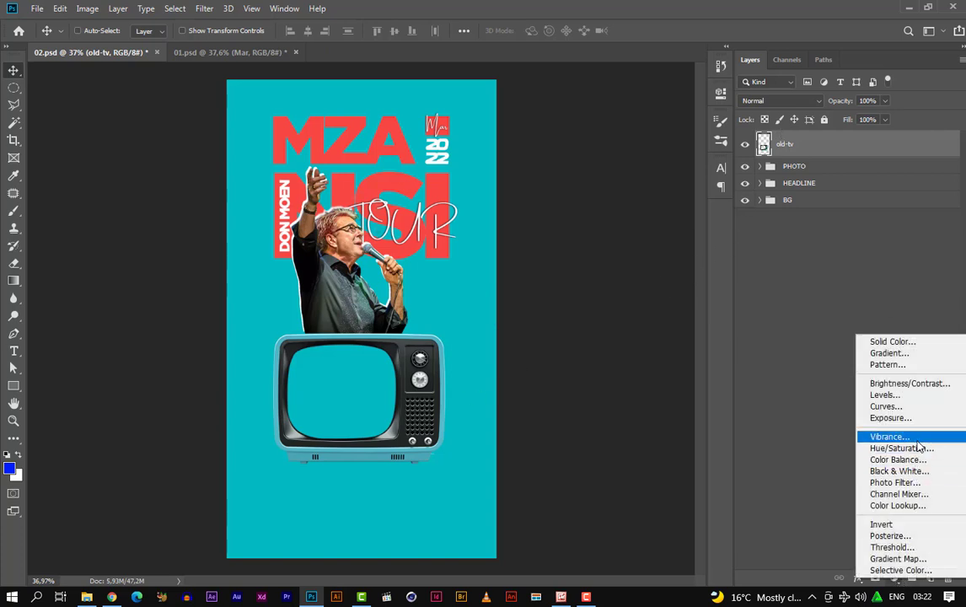
left_click(754, 394)
Convert the old-tv layer to a Smart Object
right_click(811, 156)
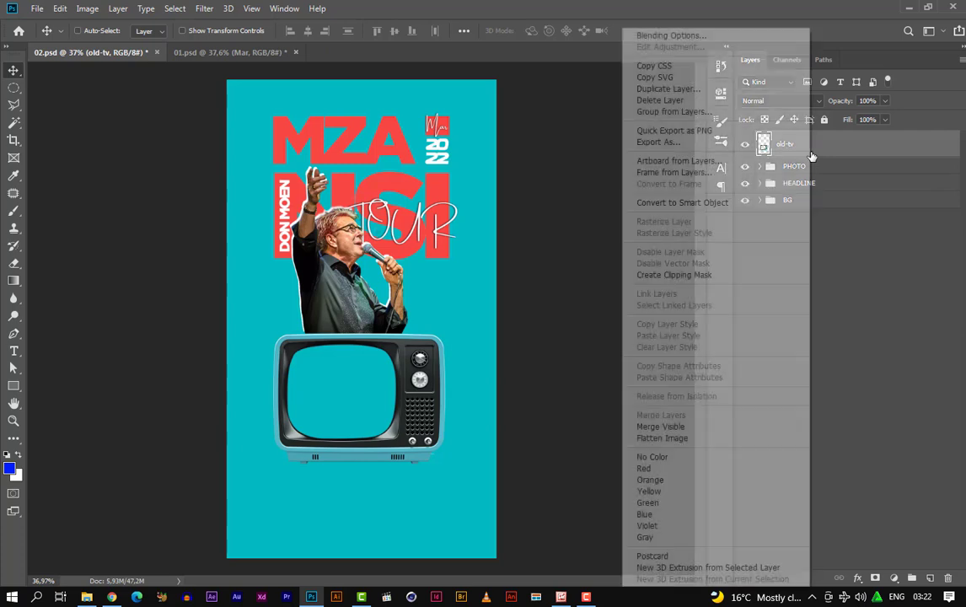
left_click(723, 209)
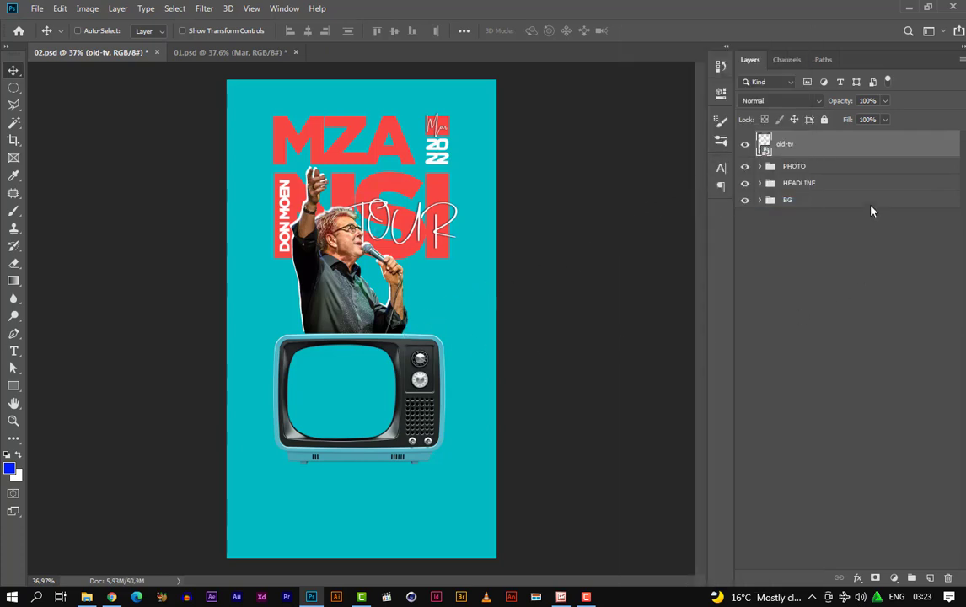
left_click(894, 578)
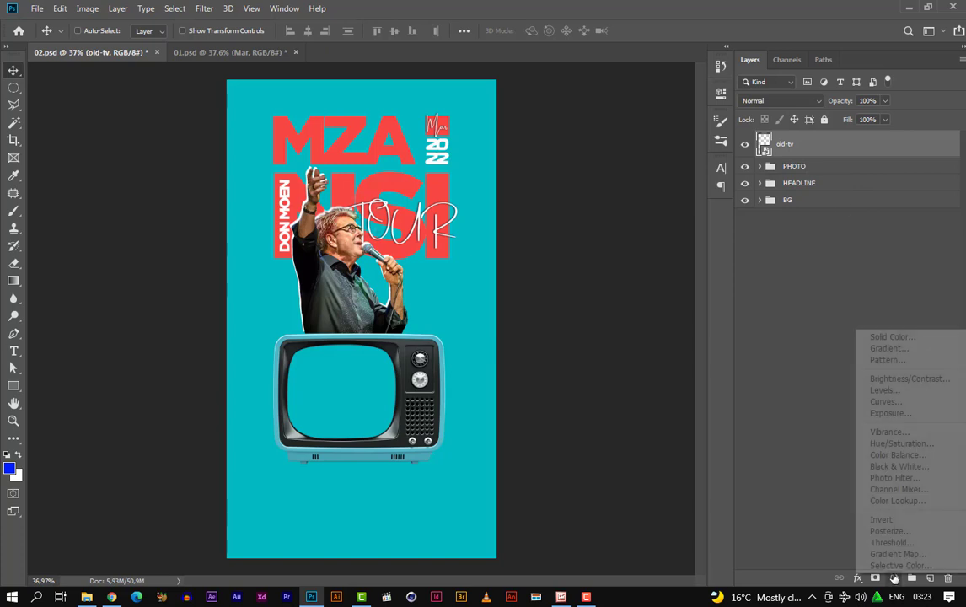
Add a Hue/Saturation adjustment clipped to old-tv with Hue -180
left_click(902, 444)
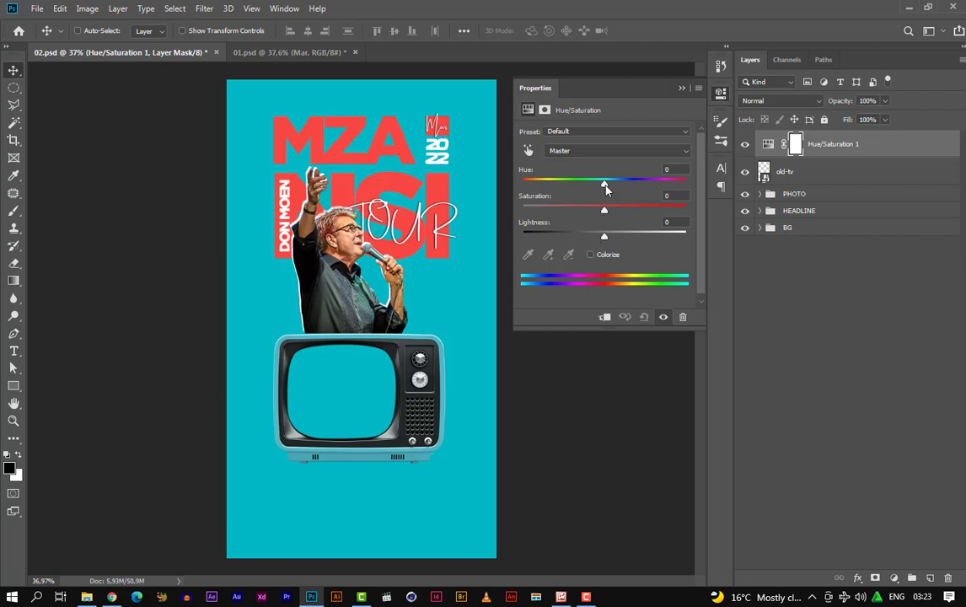
mouse_move(606, 185)
left_mouse_down()
mouse_move(644, 185)
mouse_move(581, 197)
mouse_move(604, 187)
left_mouse_up()
left_click(604, 317)
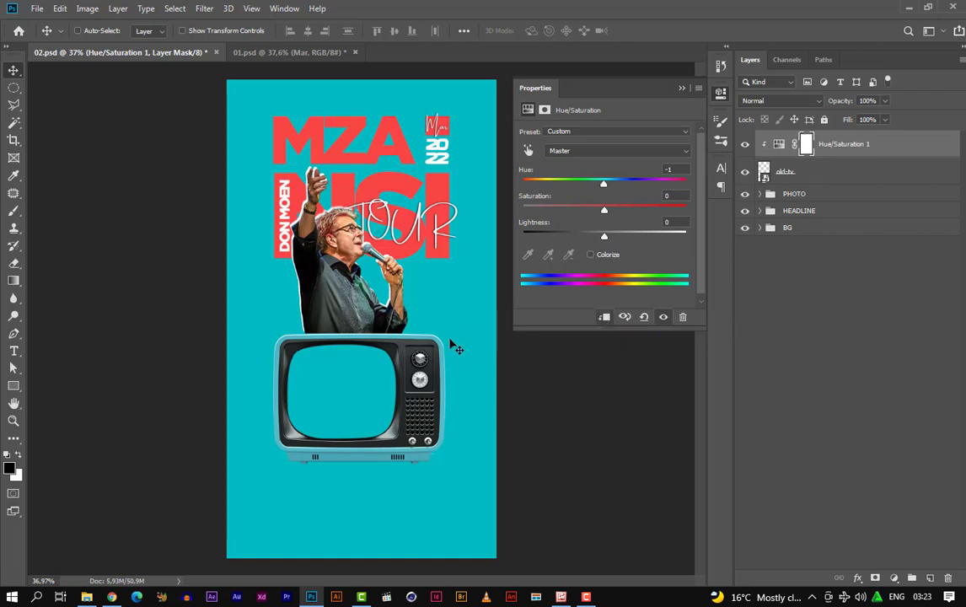
left_click_drag(605, 185, 522, 203)
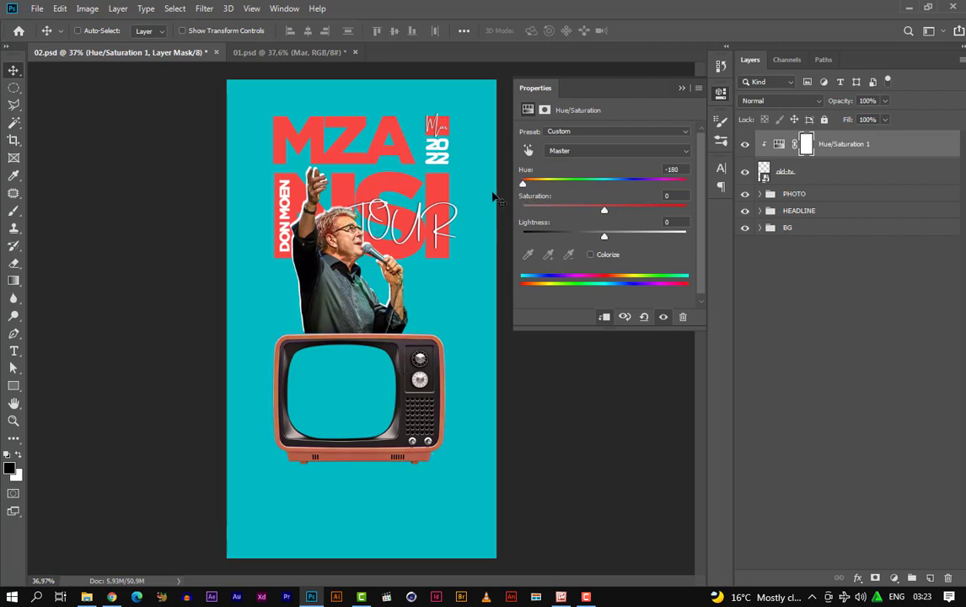
key("x")
Raise saturation to +36 with Colorize off, keeping the TV red
left_click_drag(604, 210, 635, 232)
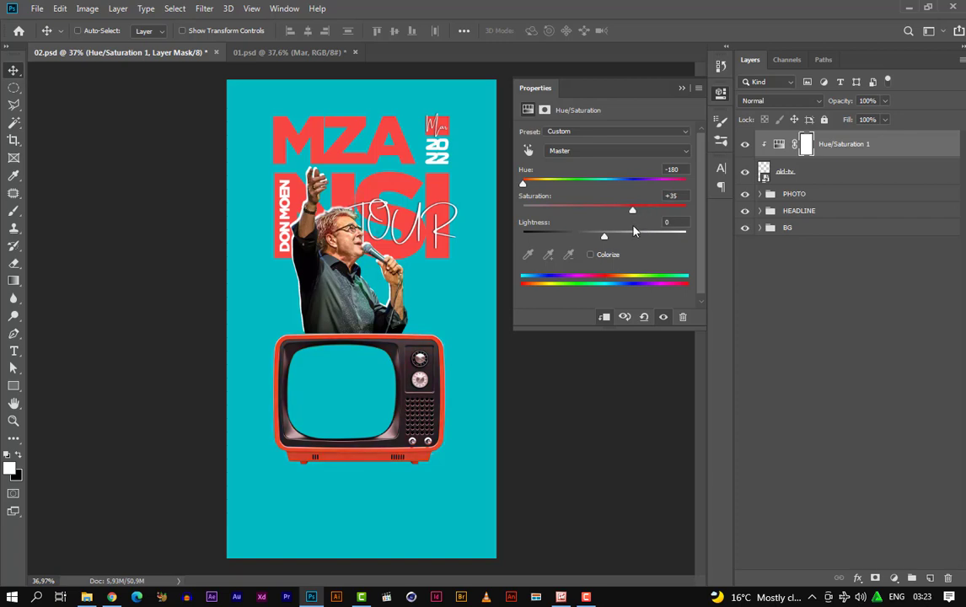
scroll(371, 335, "up", 3)
scroll(414, 364, "down", 1)
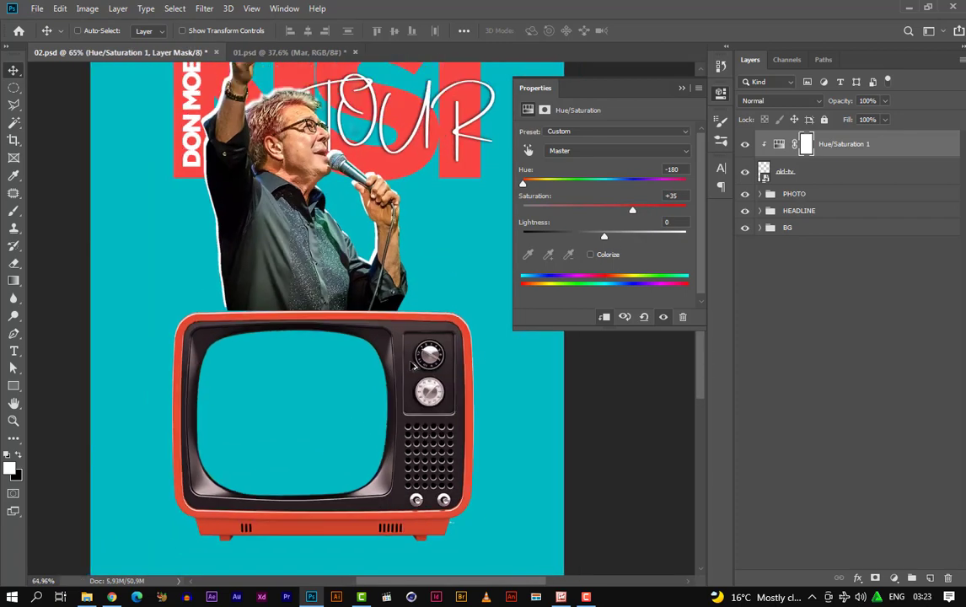
scroll(413, 364, "down", 2)
scroll(416, 365, "down", 1)
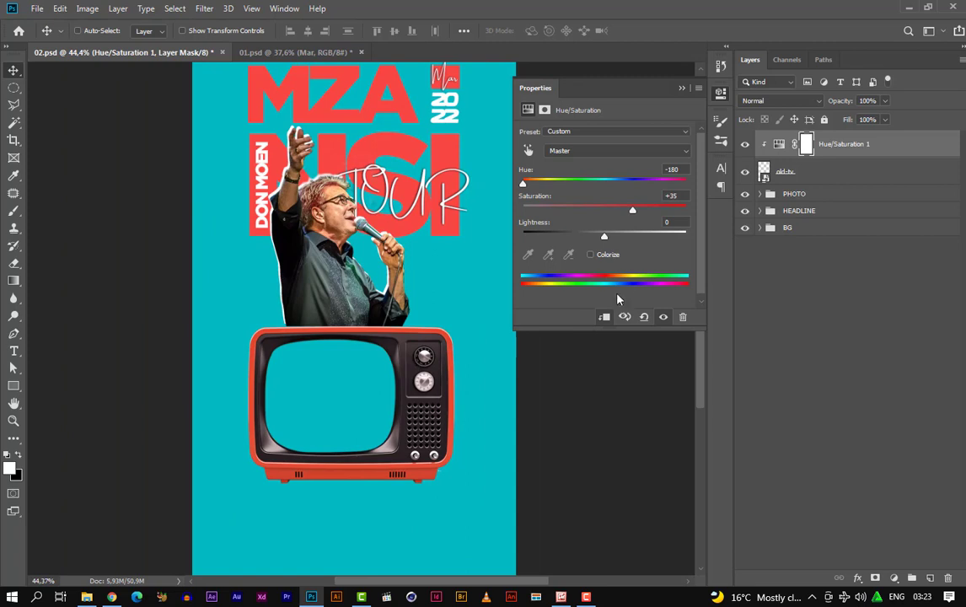
left_click(634, 212)
left_click(591, 255)
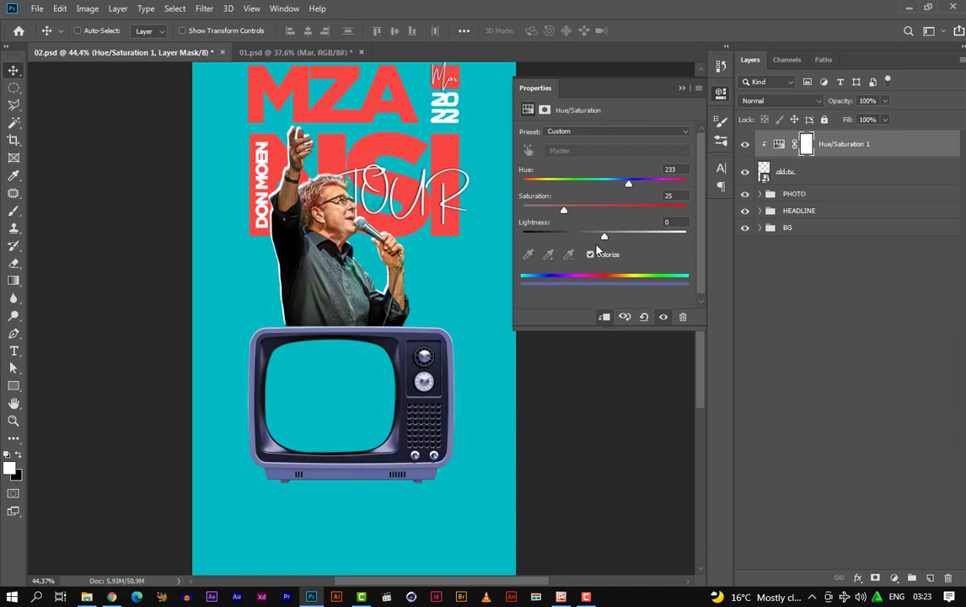
left_click(591, 254)
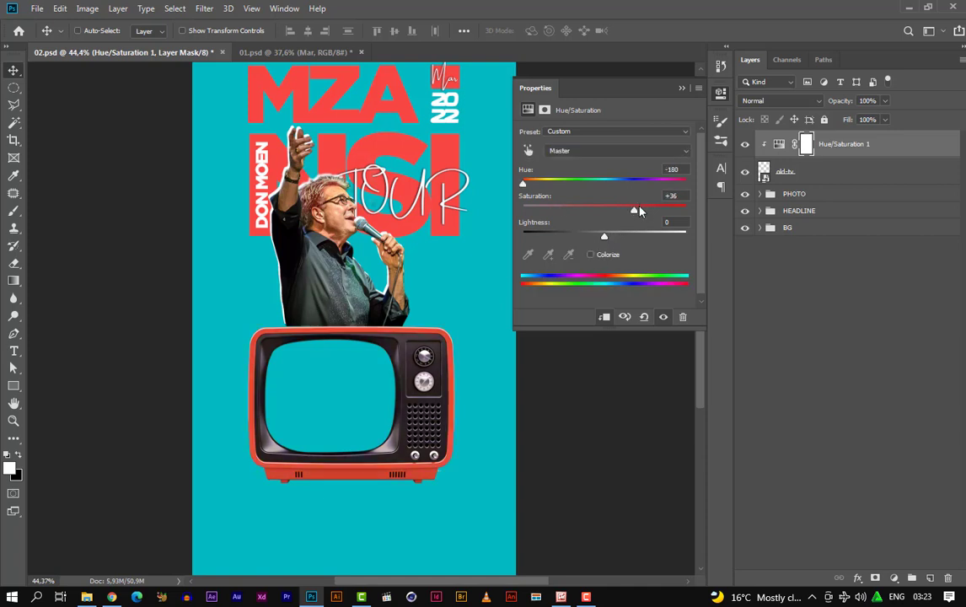
left_click(682, 88)
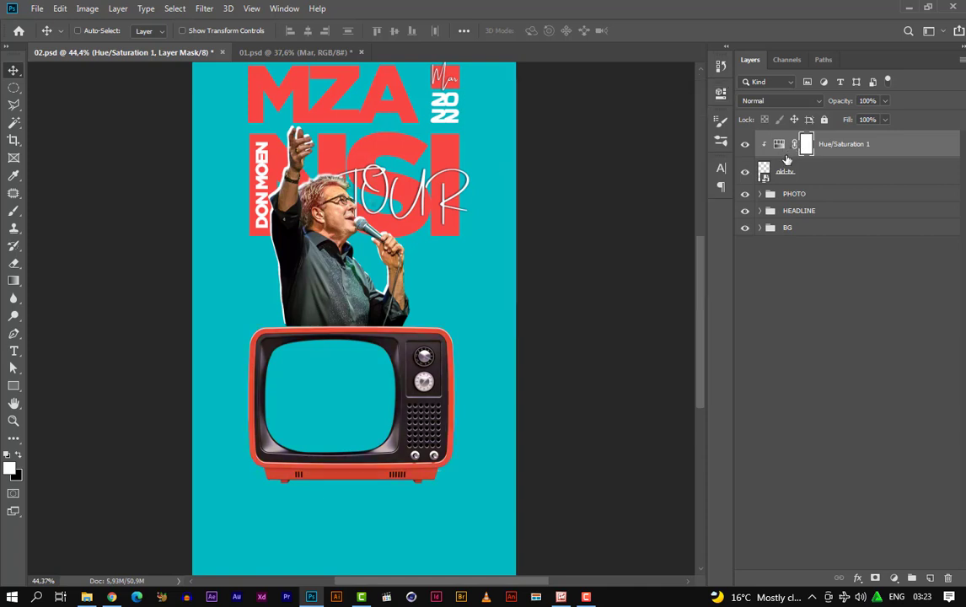
left_click(829, 179, "shift")
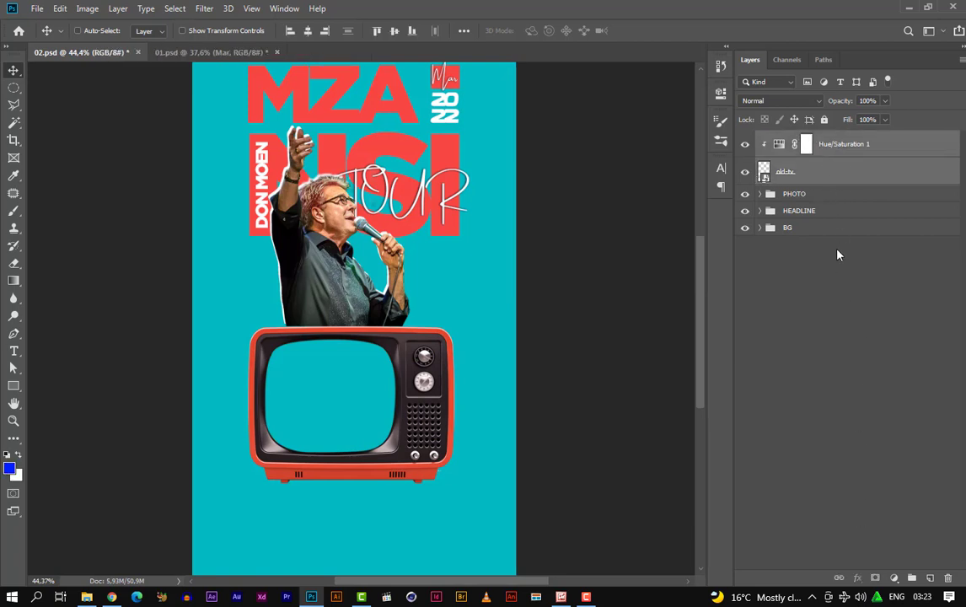
Group old-tv and Hue/Saturation 1 into a layer group named TV
key("ctrl+g")
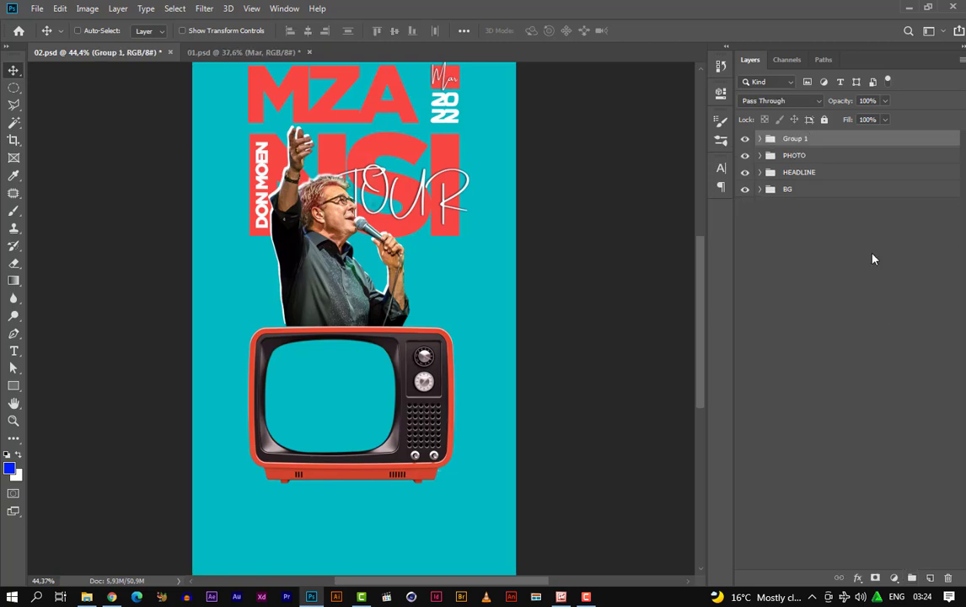
double_click(797, 139)
type("TV")
key("Return")
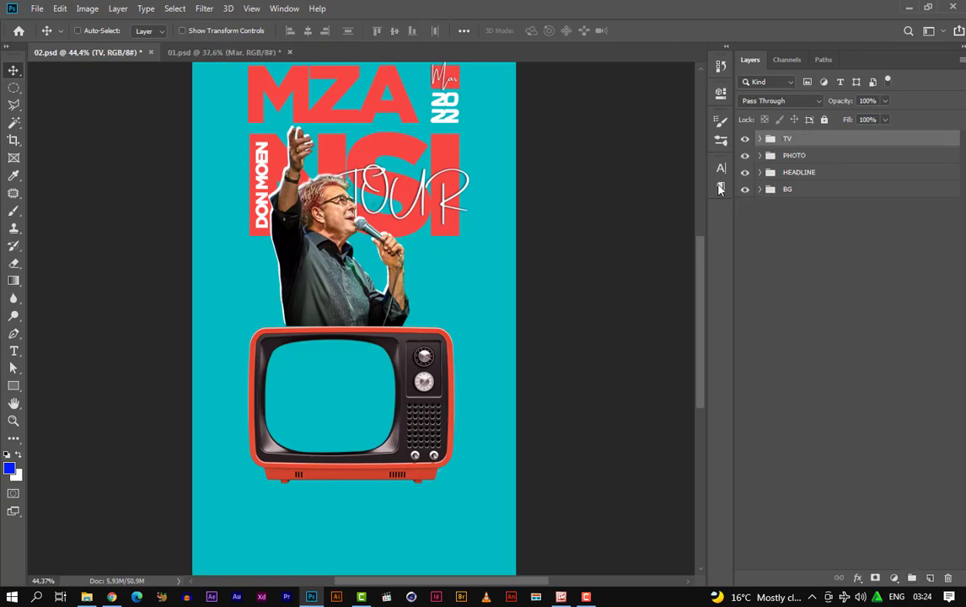
Expand the TV group, select old-tv and switch to the Marquee tool
left_click(760, 139)
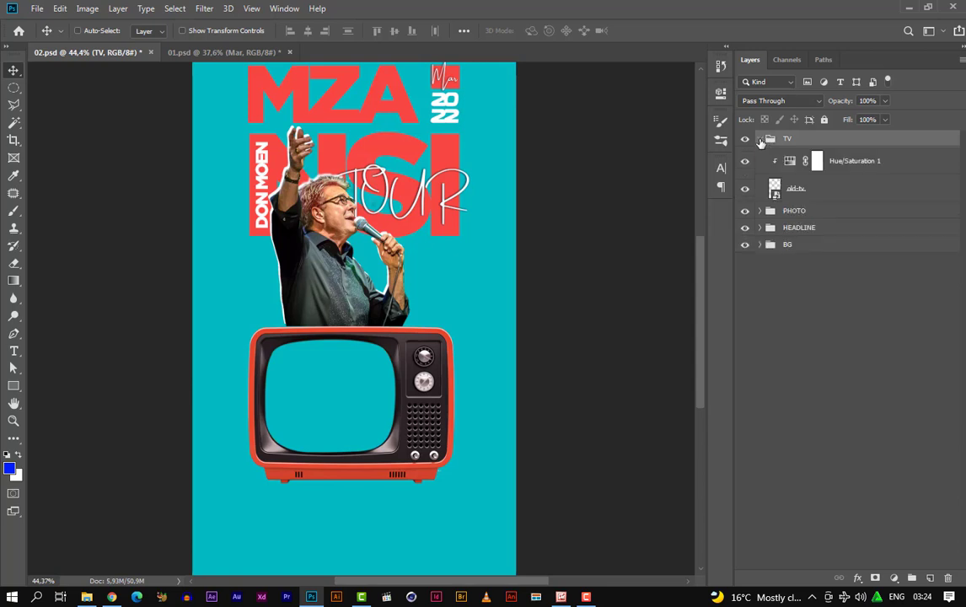
left_click(835, 194)
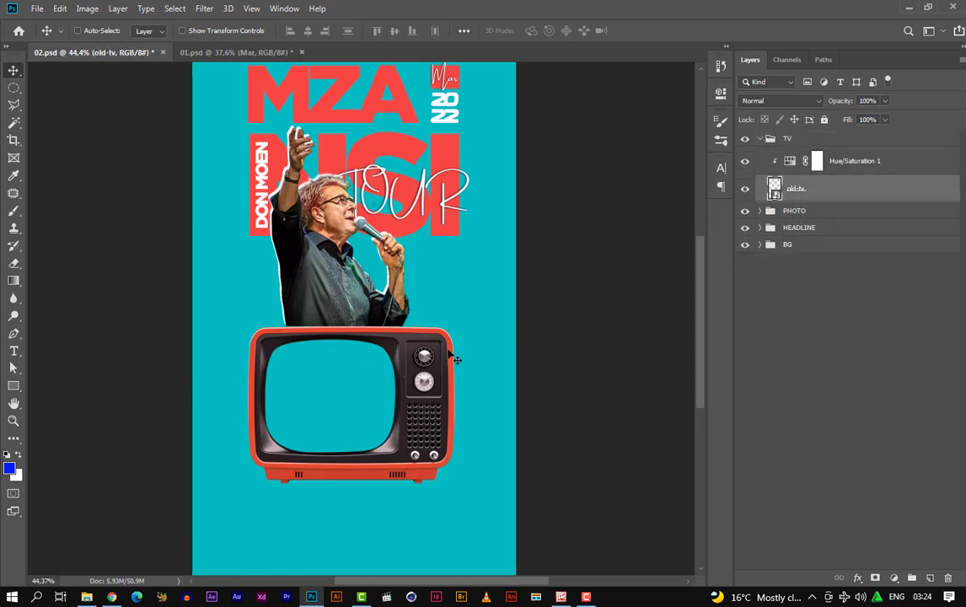
key("m")
left_click_drag(246, 343, 438, 429)
key("ctrl+d")
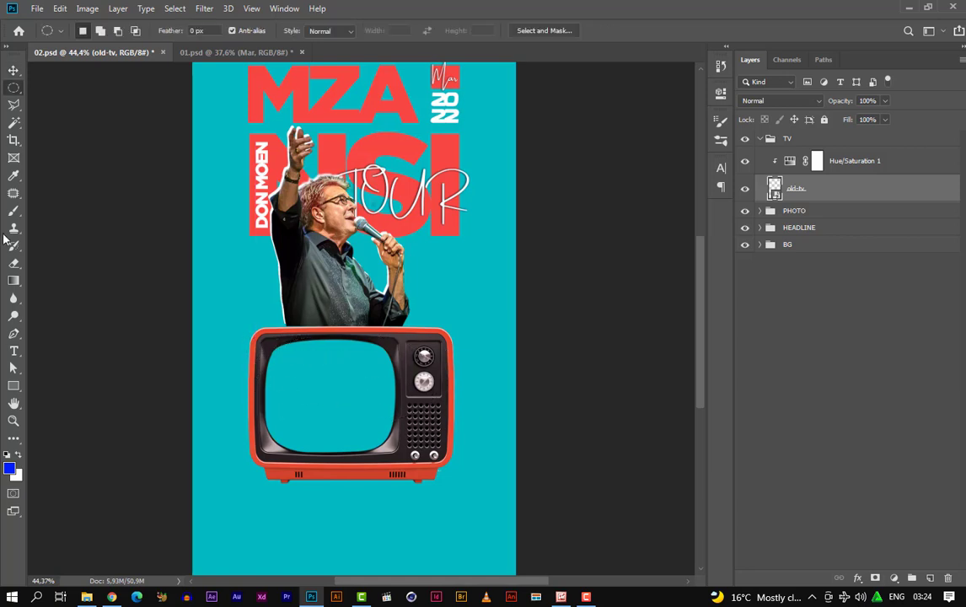
left_click(14, 386)
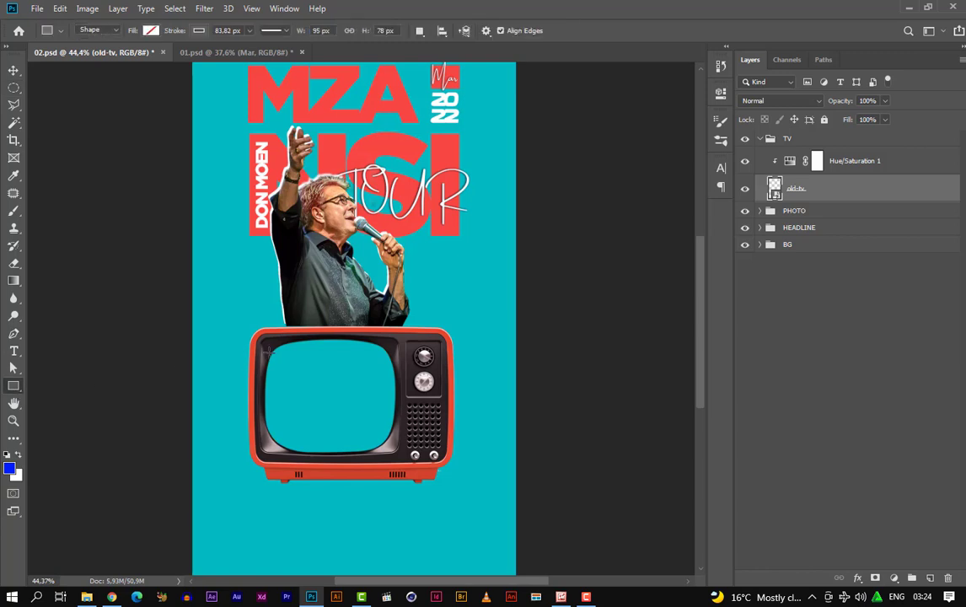
left_click_drag(254, 336, 422, 462)
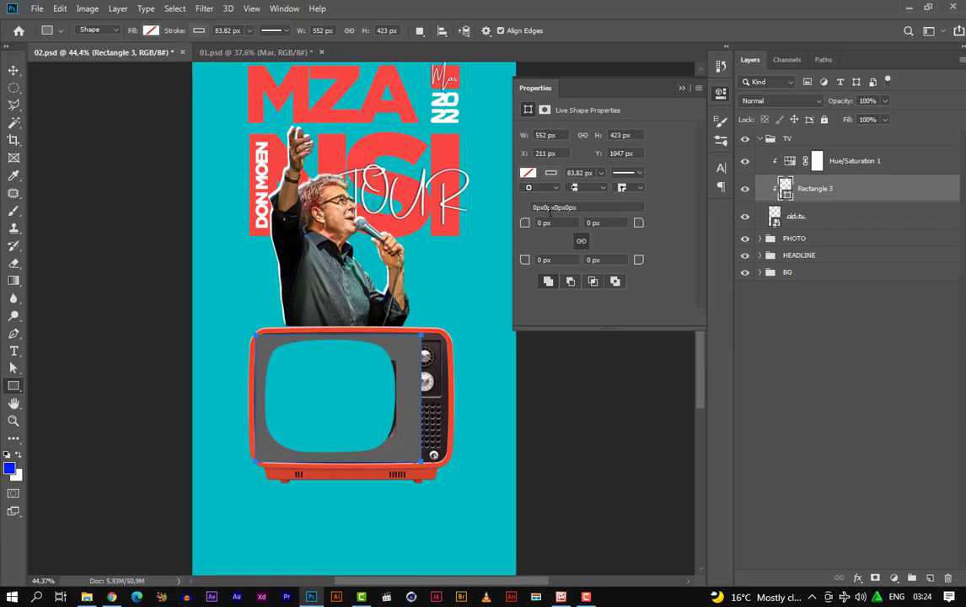
left_click(529, 173)
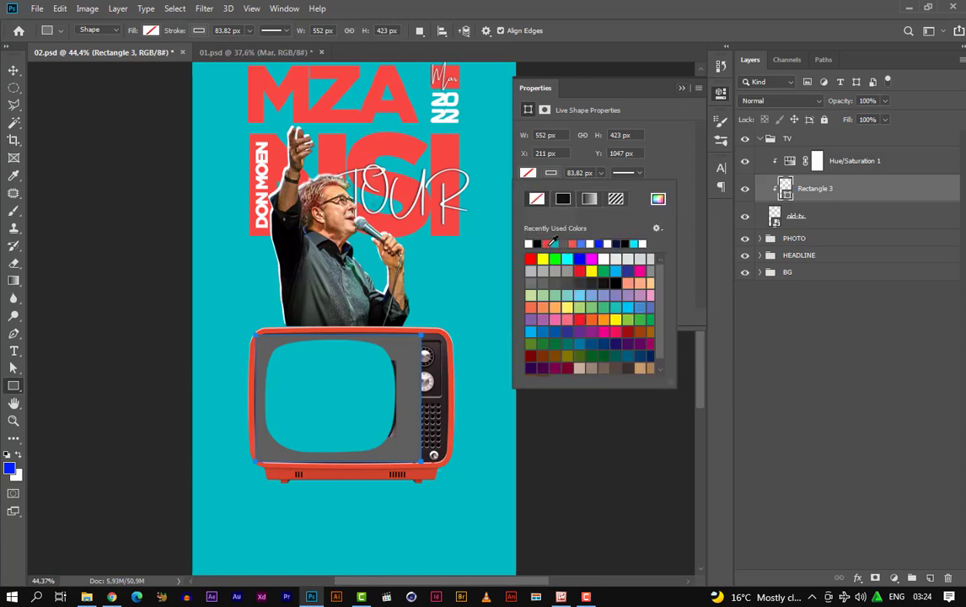
left_click(552, 243)
left_click(552, 173)
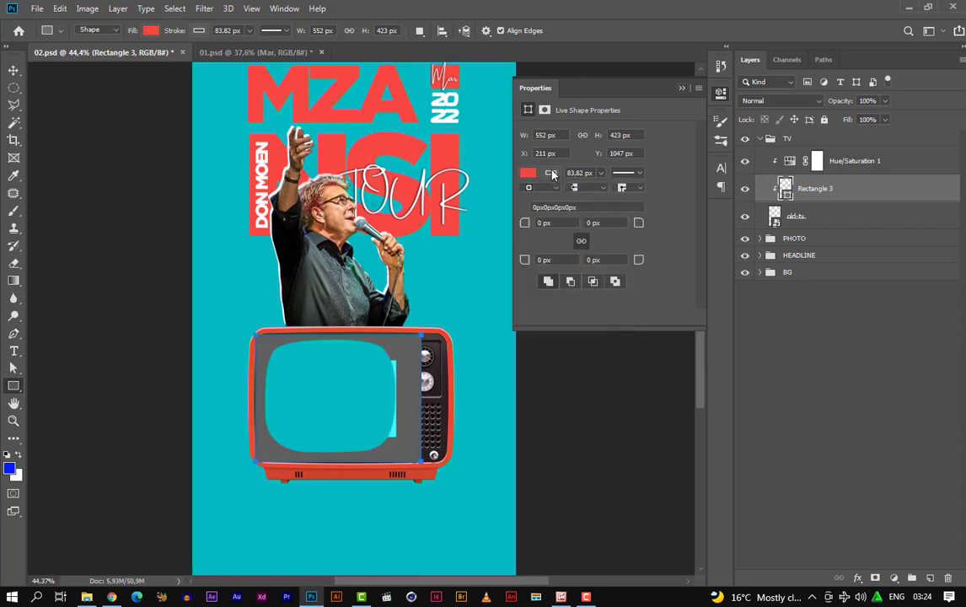
left_click(551, 172)
left_click(537, 198)
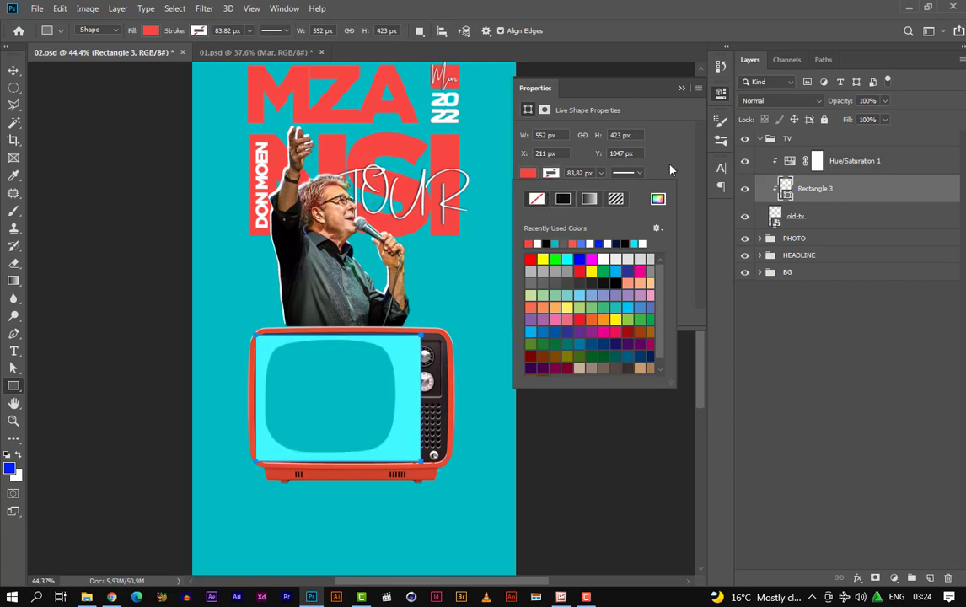
left_click(552, 175)
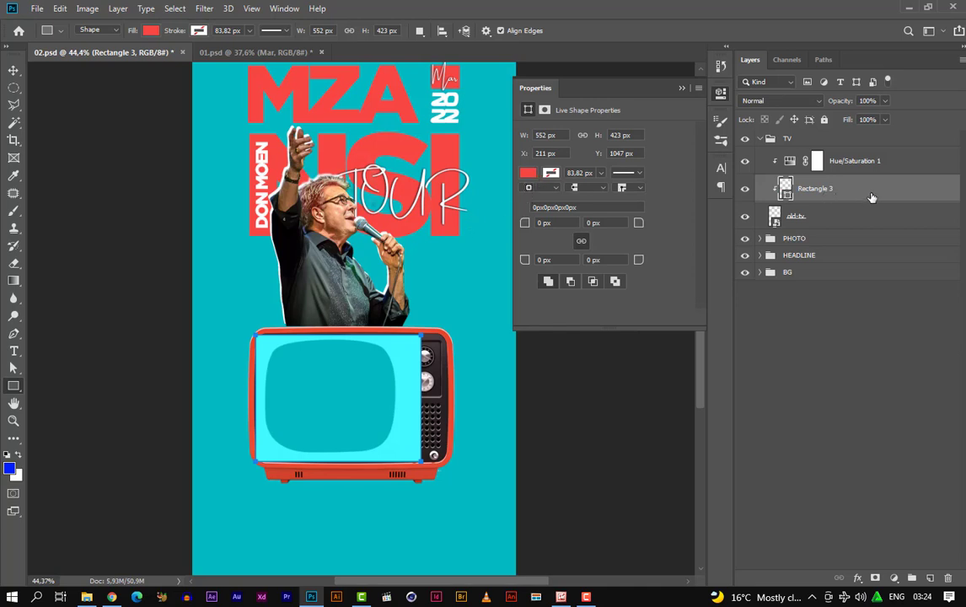
left_click(682, 88)
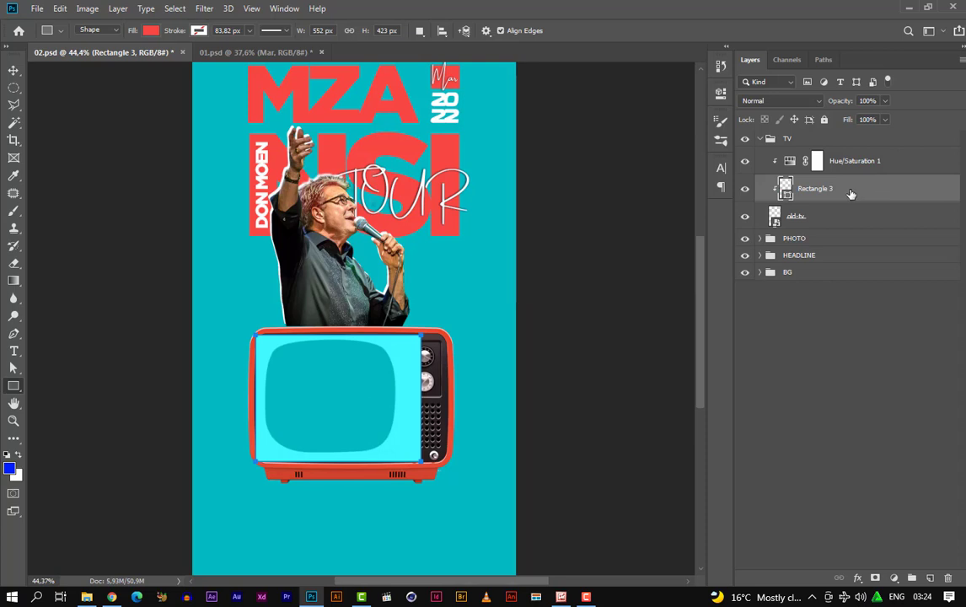
left_click(948, 577)
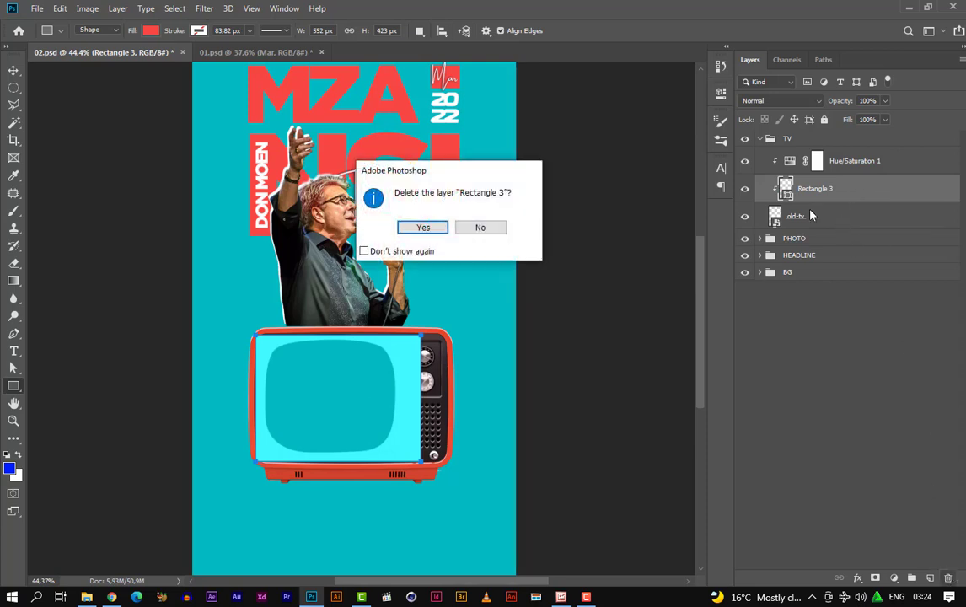
left_click(425, 226)
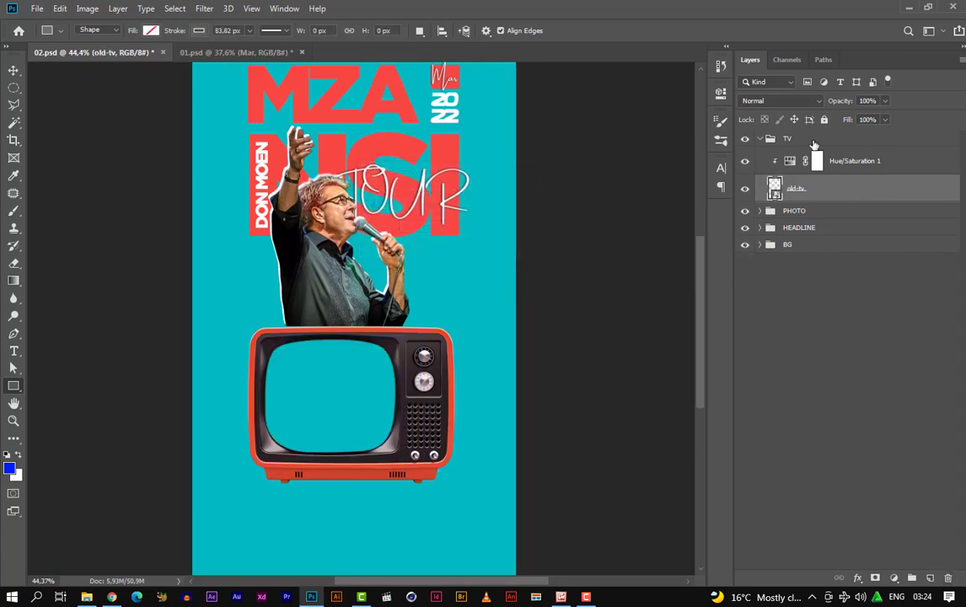
left_click(887, 161)
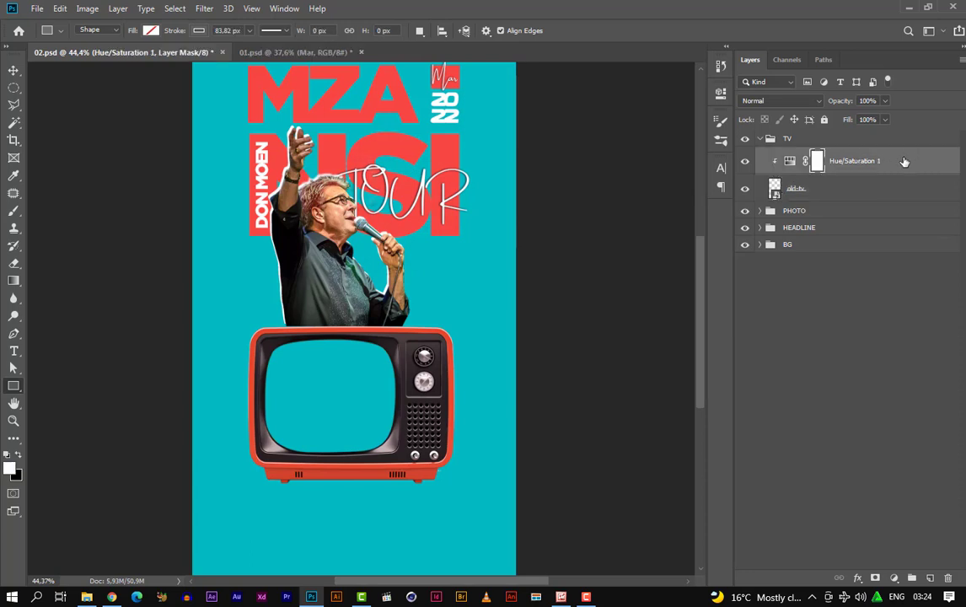
Draw a red rectangle with no stroke covering the TV screen on a new layer
left_click(931, 579)
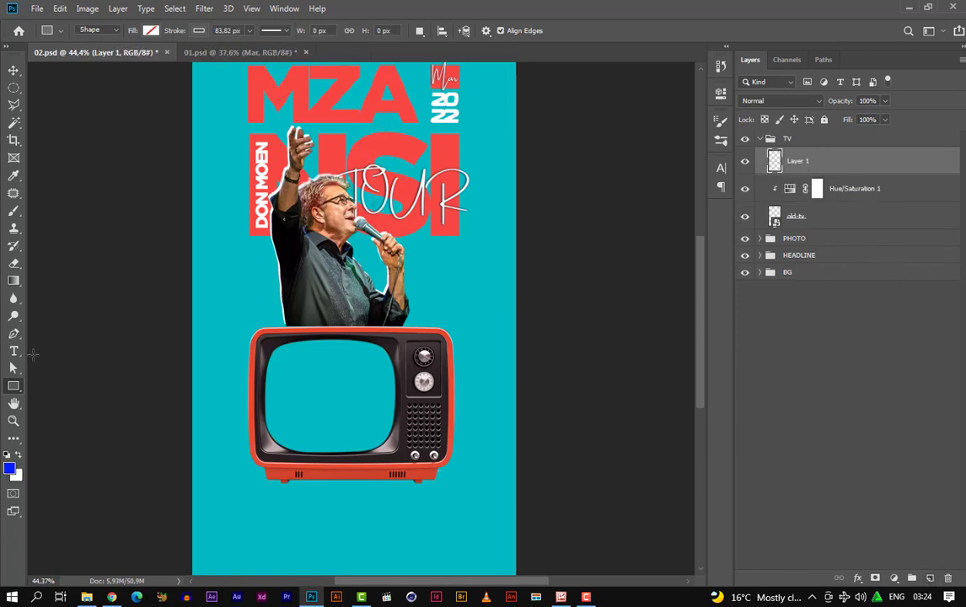
left_click_drag(208, 301, 419, 456)
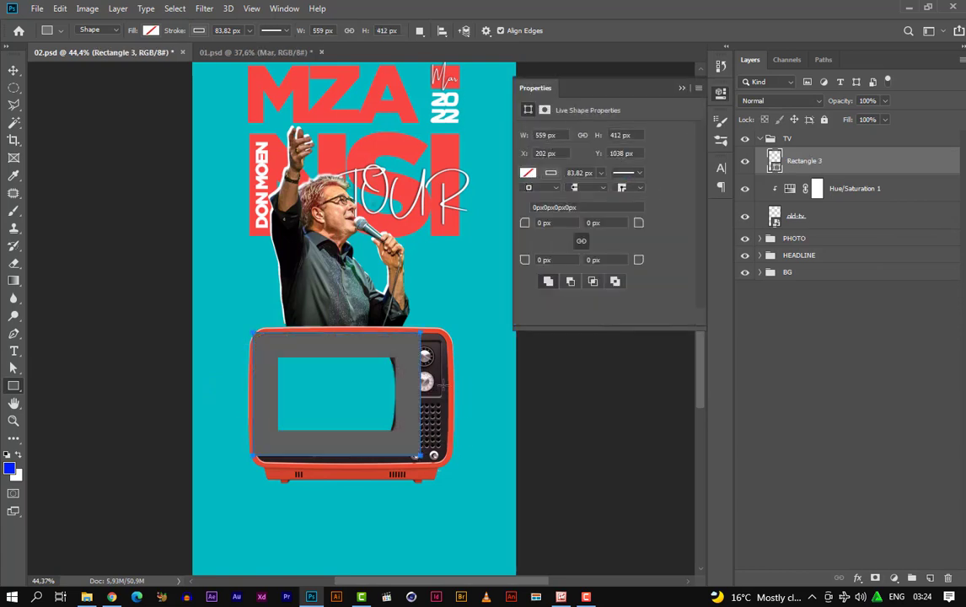
left_click(551, 173)
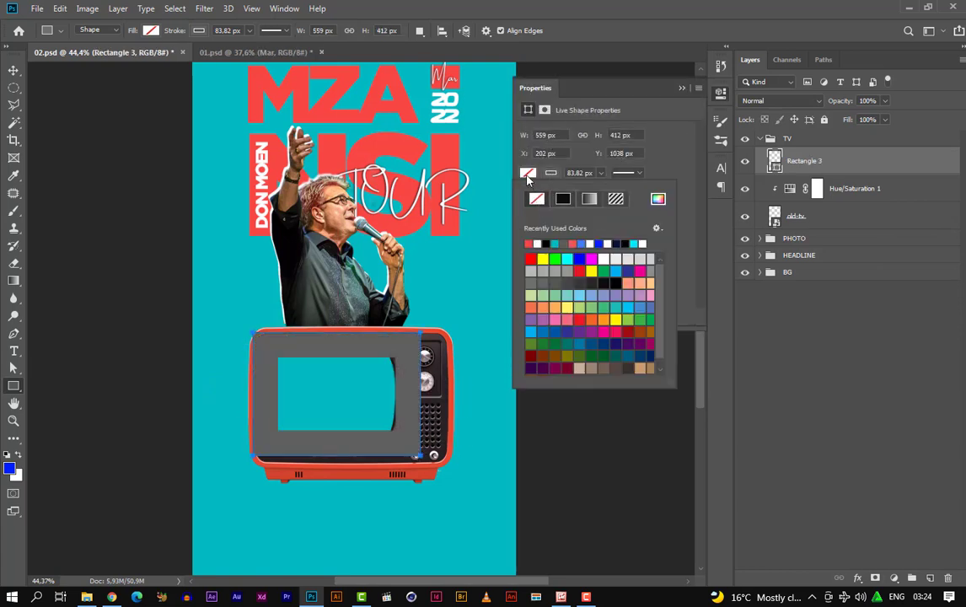
left_click(537, 199)
left_click(551, 173)
left_click(529, 244)
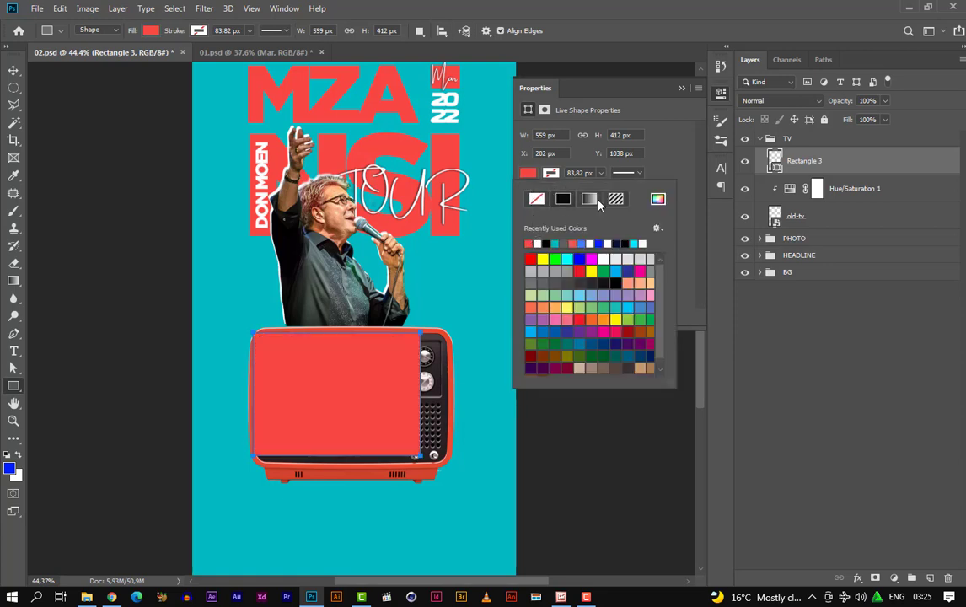
left_click(682, 88)
Move the red Rectangle 3 below old-tv in the TV group
left_click_drag(812, 188, 809, 219)
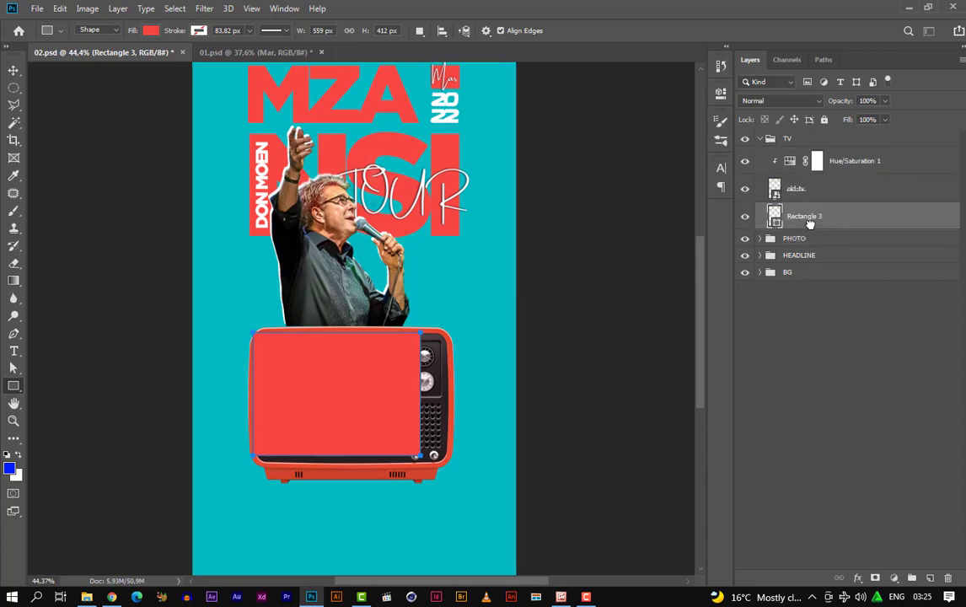
left_click(13, 70)
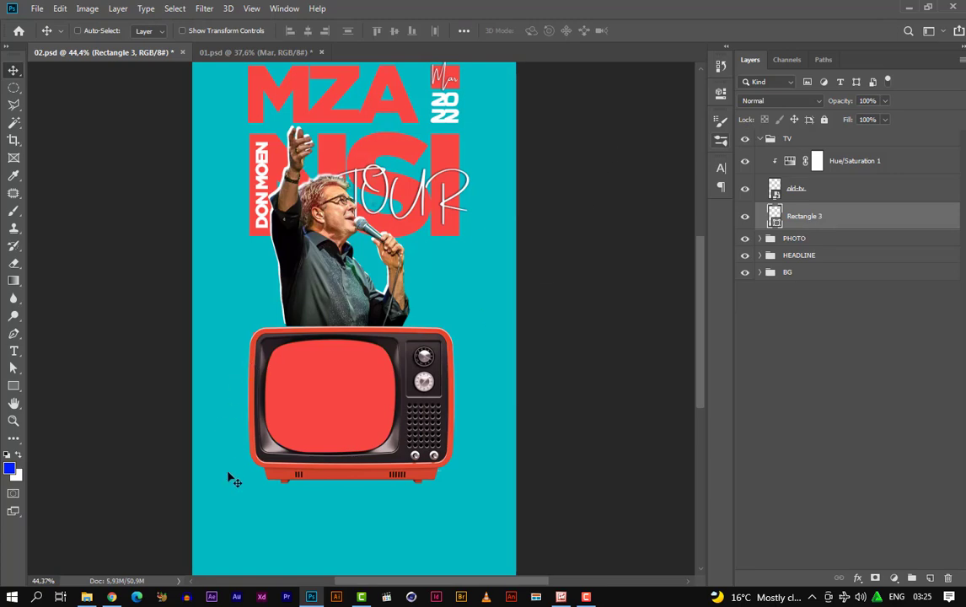
scroll(363, 397, "up", 5)
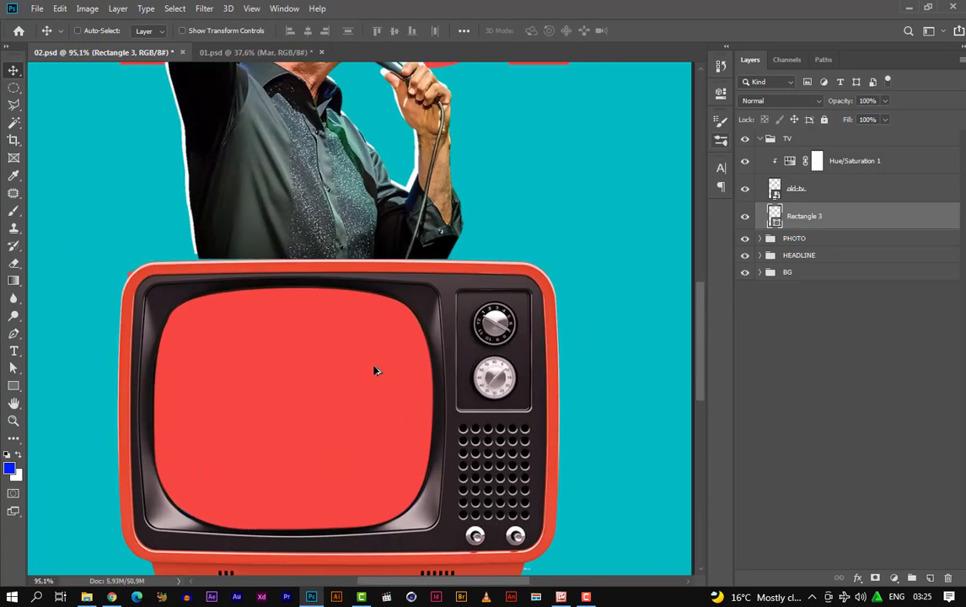
scroll(376, 371, "down", 3)
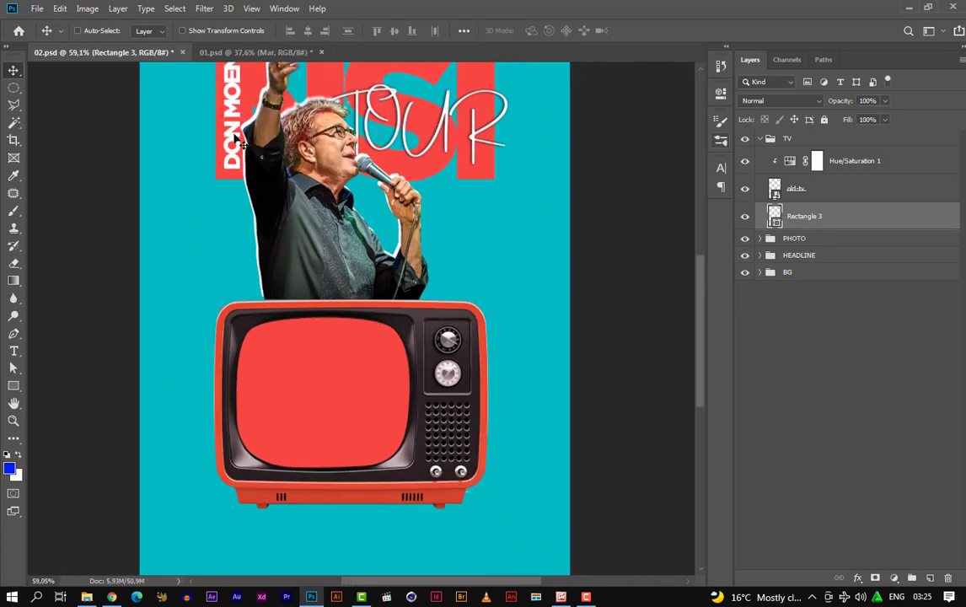
Place snapshot.png into the poster
left_click(38, 8)
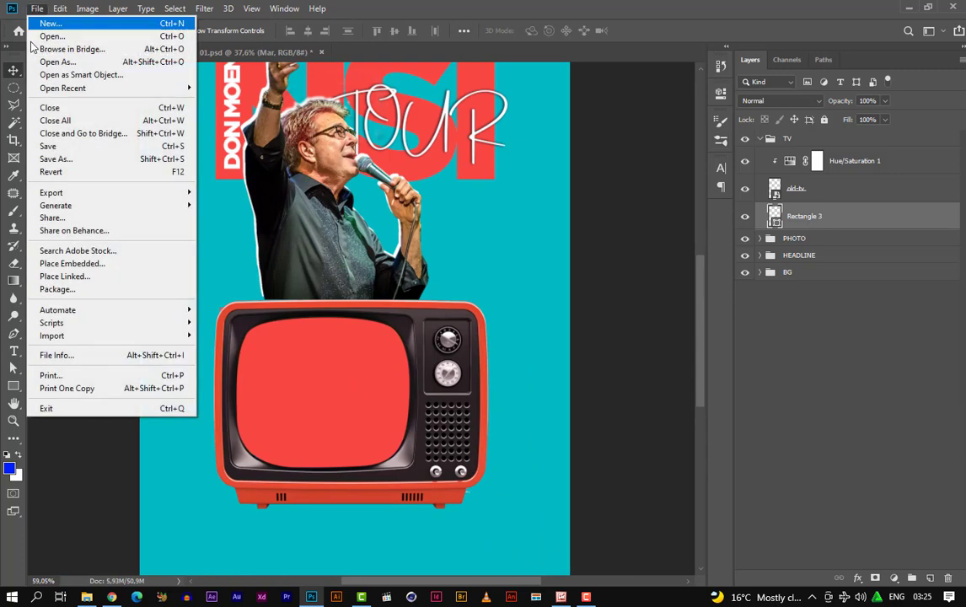
left_click(58, 264)
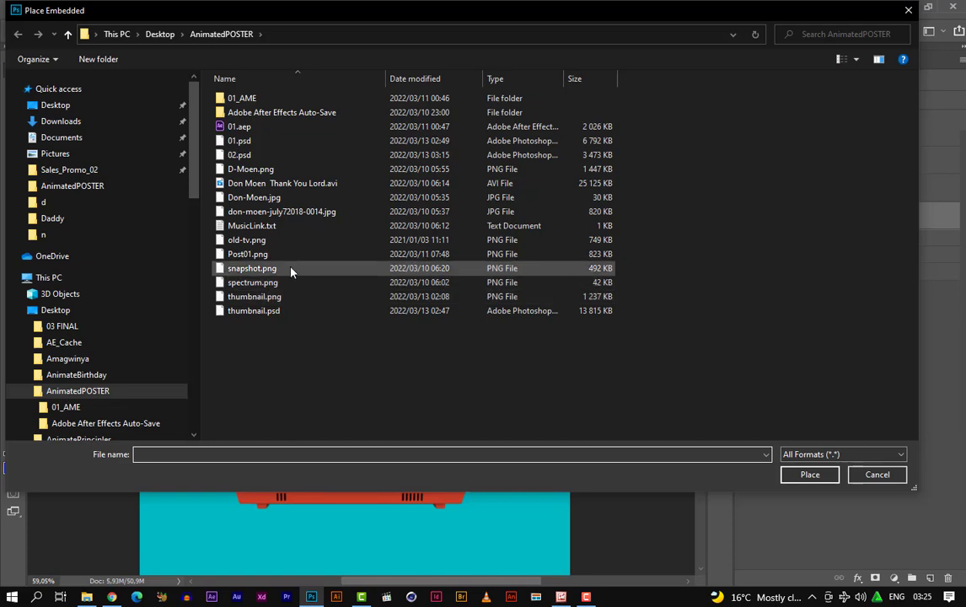
left_click(291, 269)
left_click(807, 475)
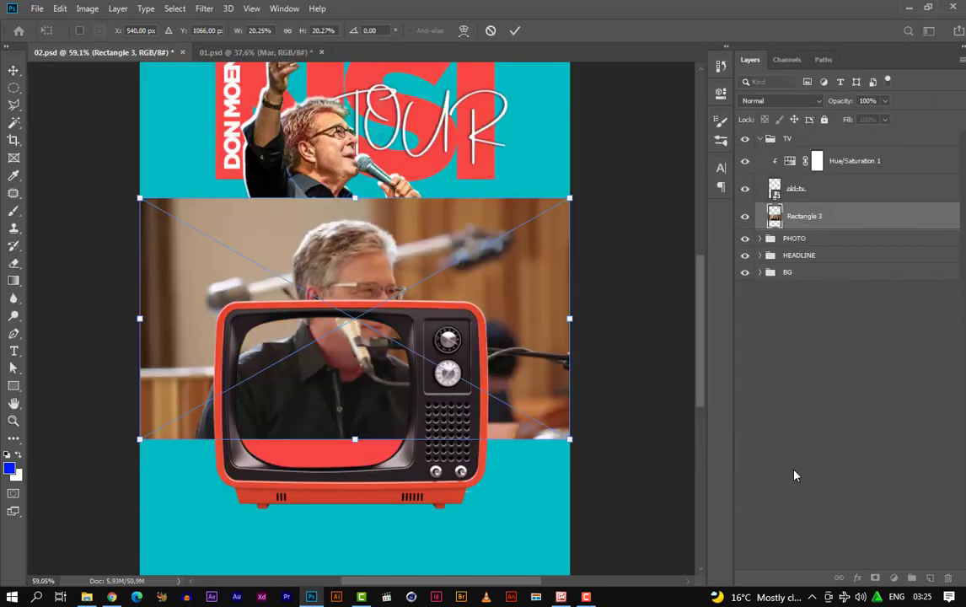
Scale and position the singer snapshot over the TV screen, then clip it to Rectangle 3
left_click_drag(532, 254, 547, 333)
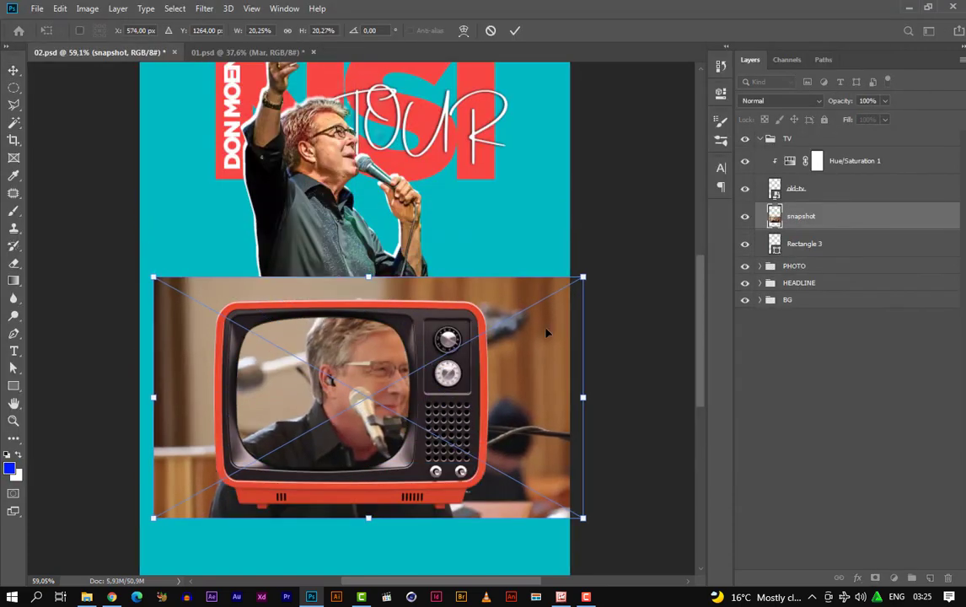
left_click_drag(583, 277, 400, 375)
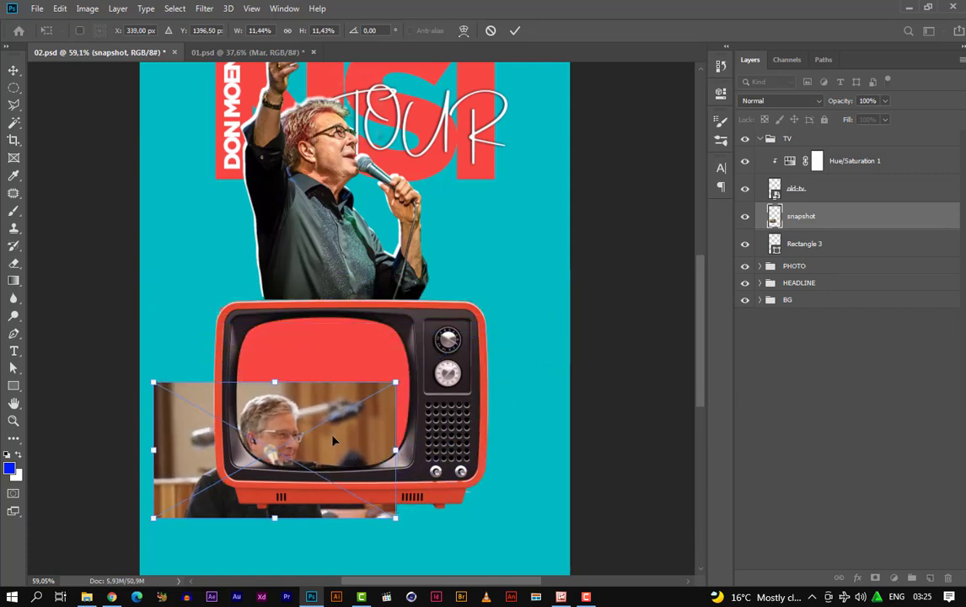
left_click_drag(334, 440, 402, 352)
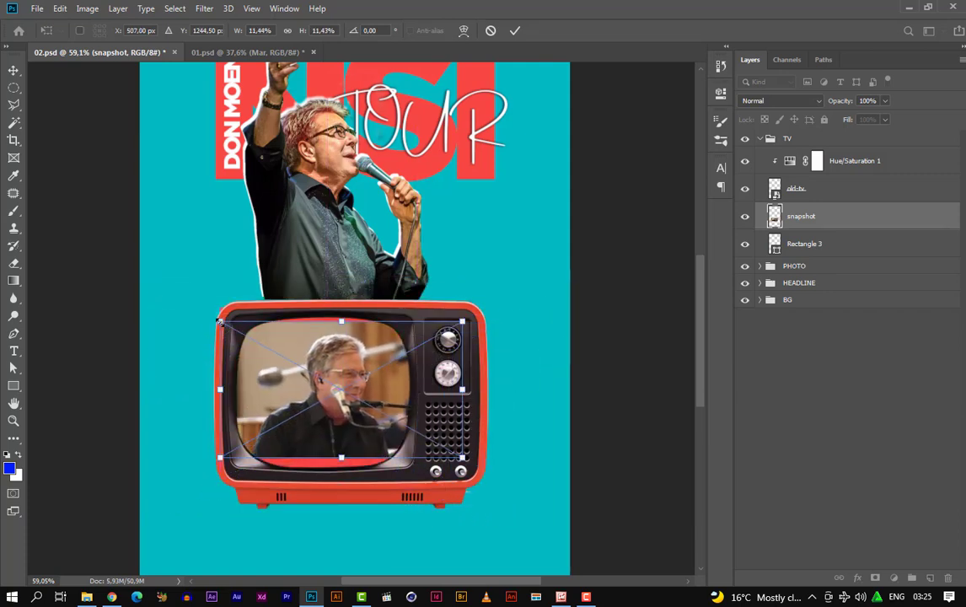
left_click_drag(219, 321, 207, 307)
left_click_drag(367, 364, 369, 382)
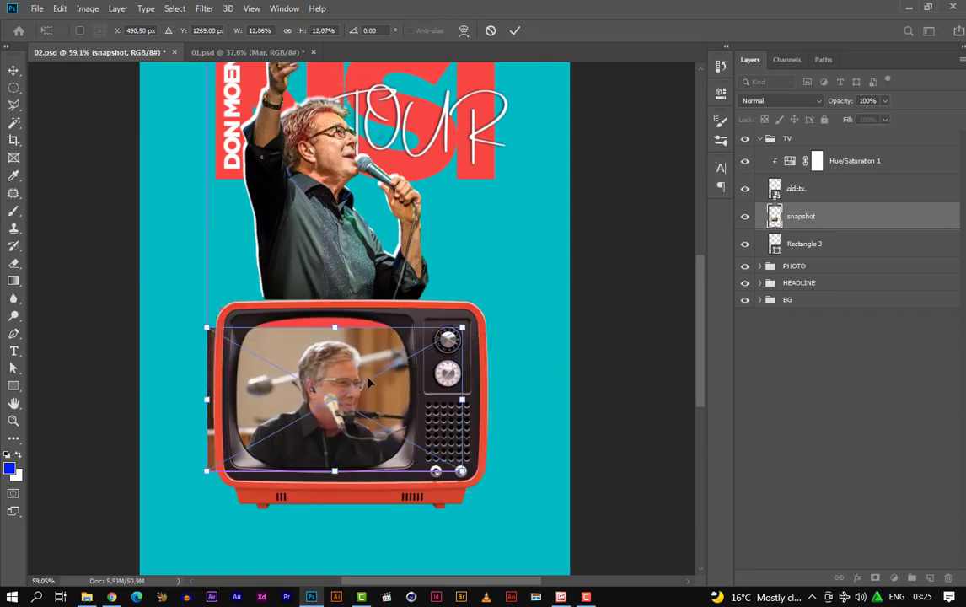
left_click_drag(205, 328, 190, 309)
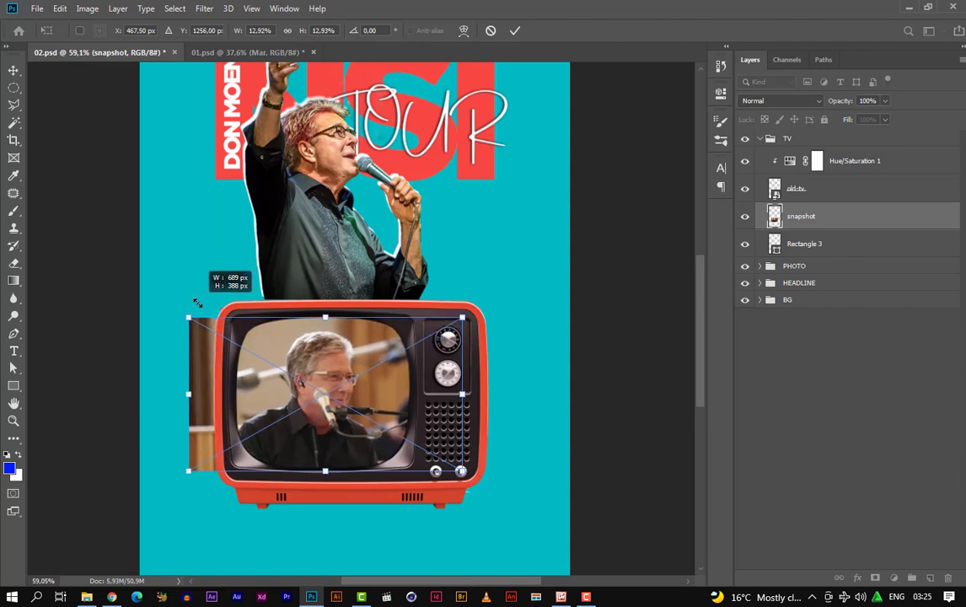
left_click_drag(388, 347, 390, 356)
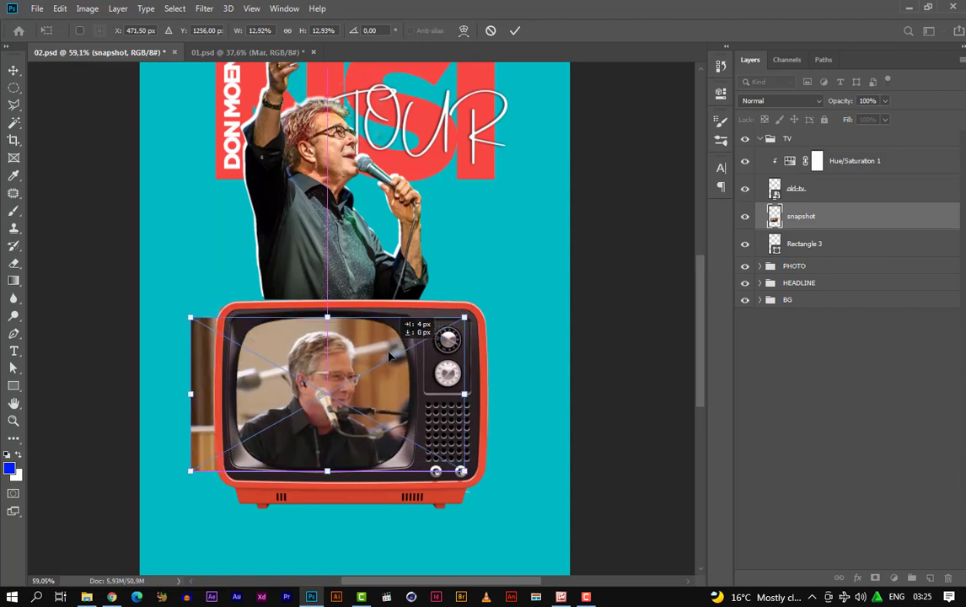
left_click(515, 31)
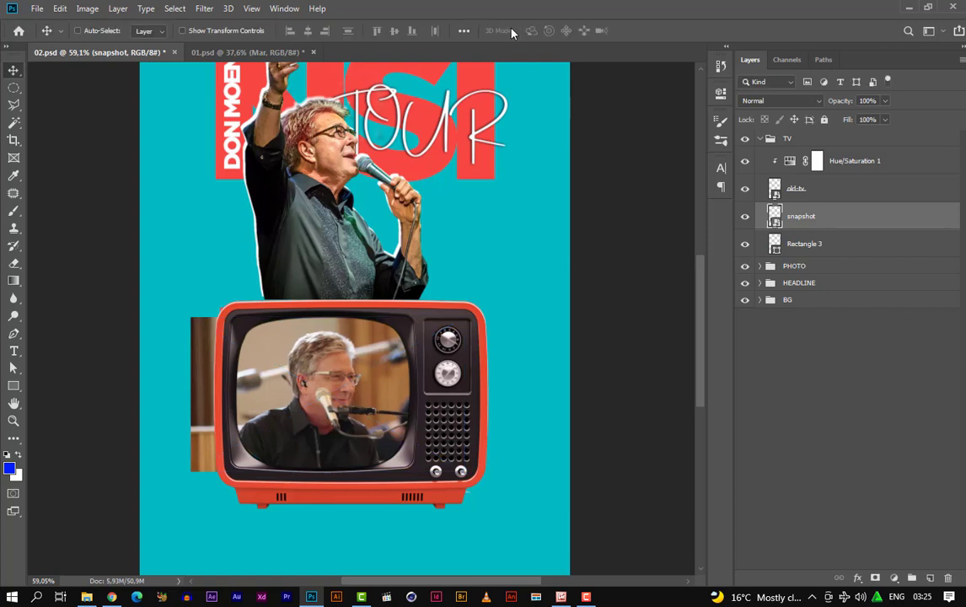
left_click(777, 221, "alt")
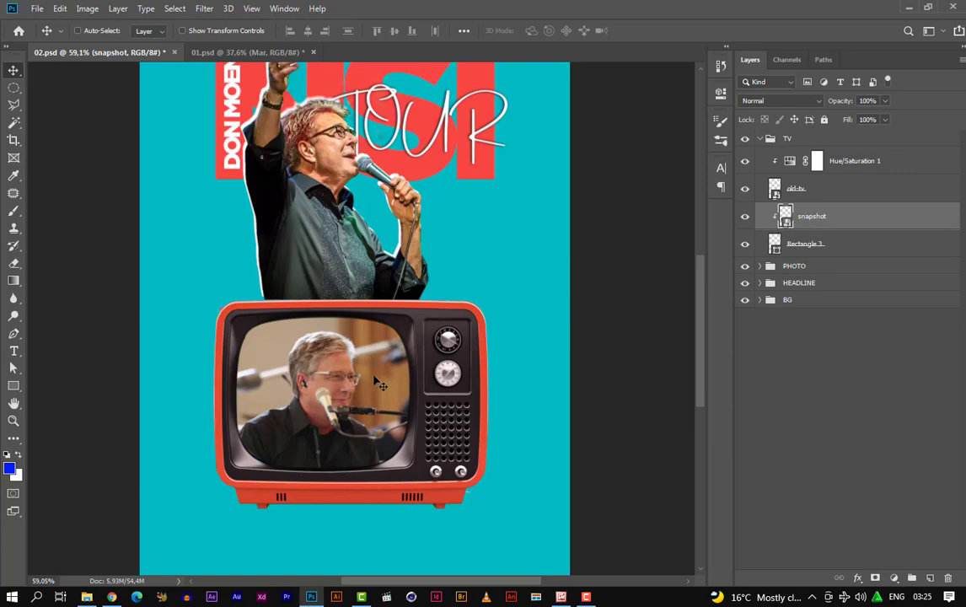
Add a layer mask to Rectangle 3
scroll(245, 325, "up", 5)
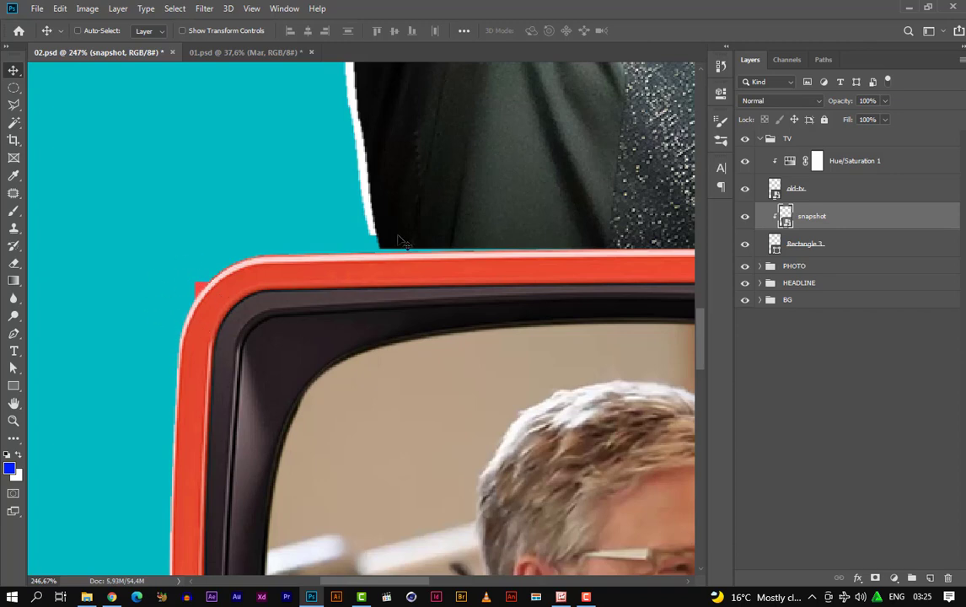
scroll(691, 318, "down", 2)
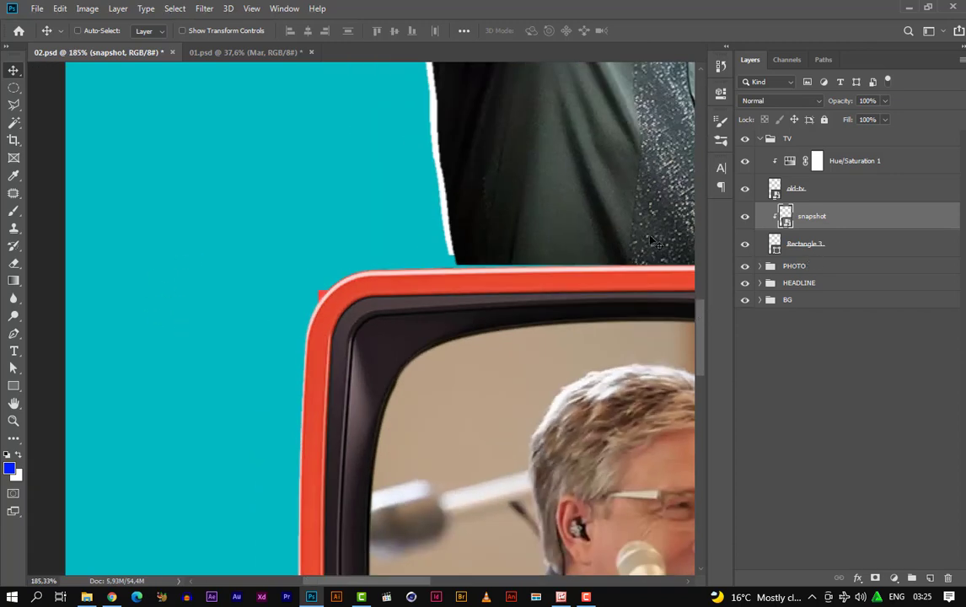
scroll(261, 278, "down", 4)
scroll(263, 281, "down", 1)
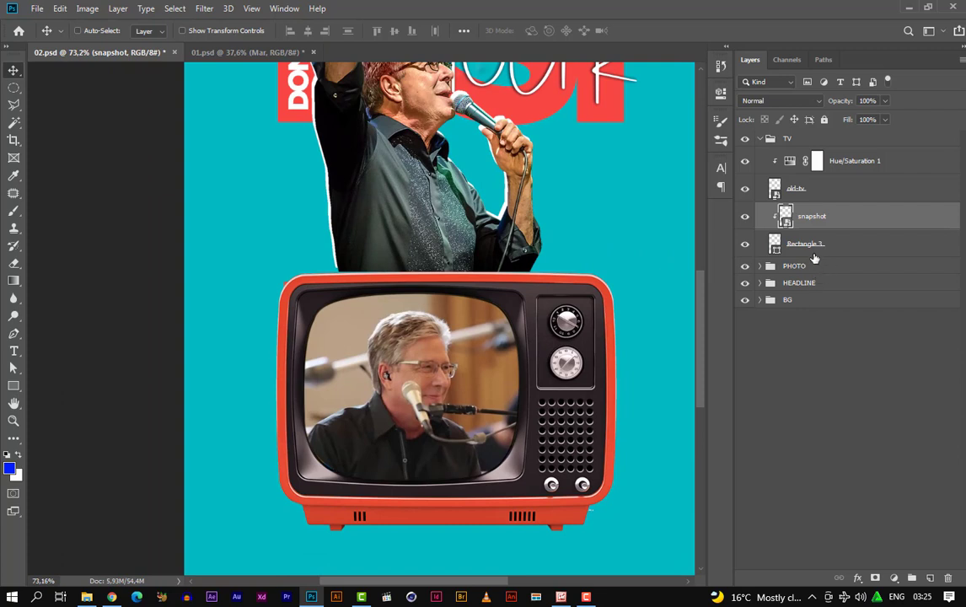
left_click(814, 247)
left_click(876, 578)
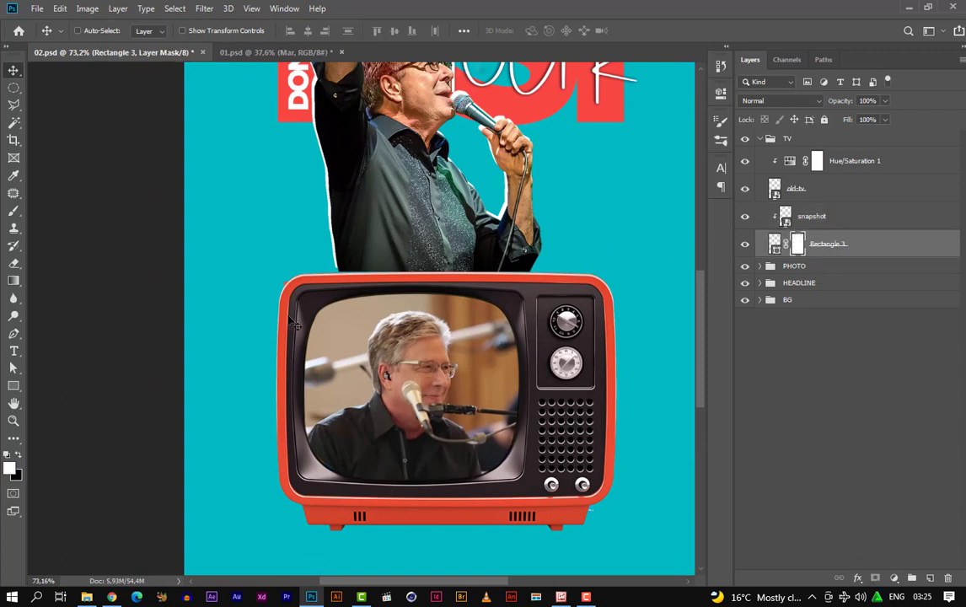
Paint black on the mask with a small brush to hide the red top-left corner
key("x")
scroll(295, 310, "up", 5)
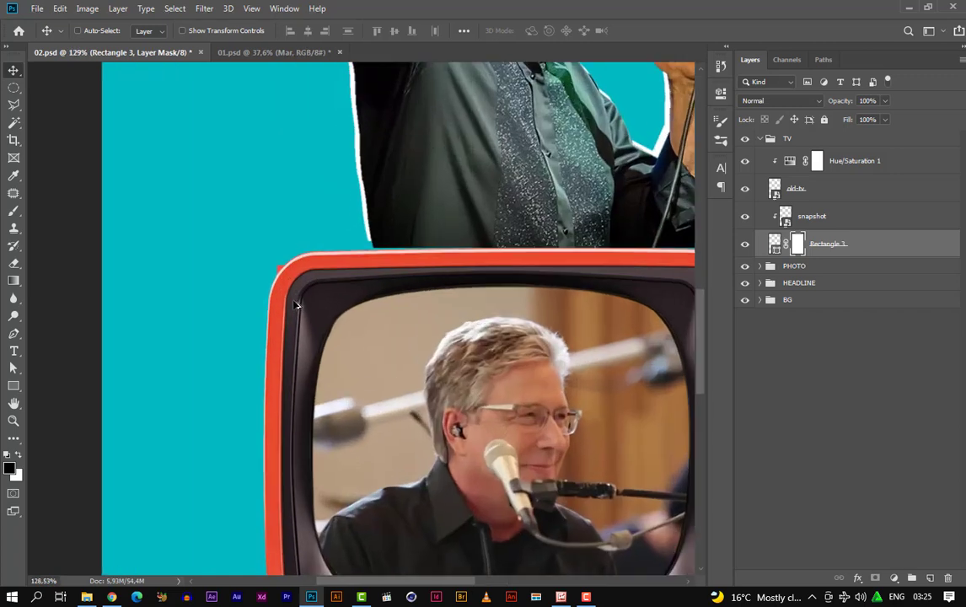
key("b")
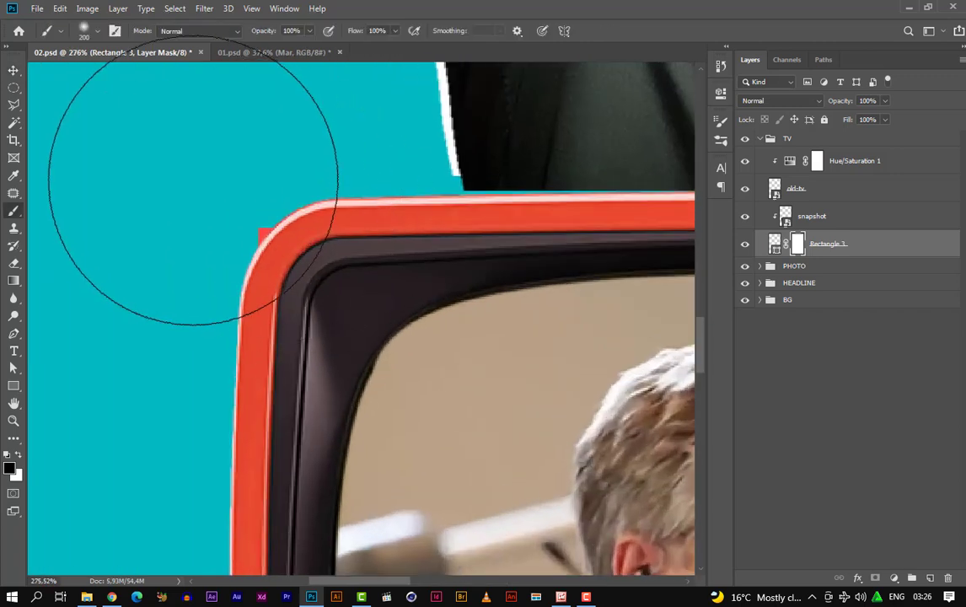
key("bracketleft")
mouse_move(209, 173)
left_mouse_down()
mouse_move(237, 177)
mouse_move(256, 232)
mouse_move(246, 214)
left_mouse_up()
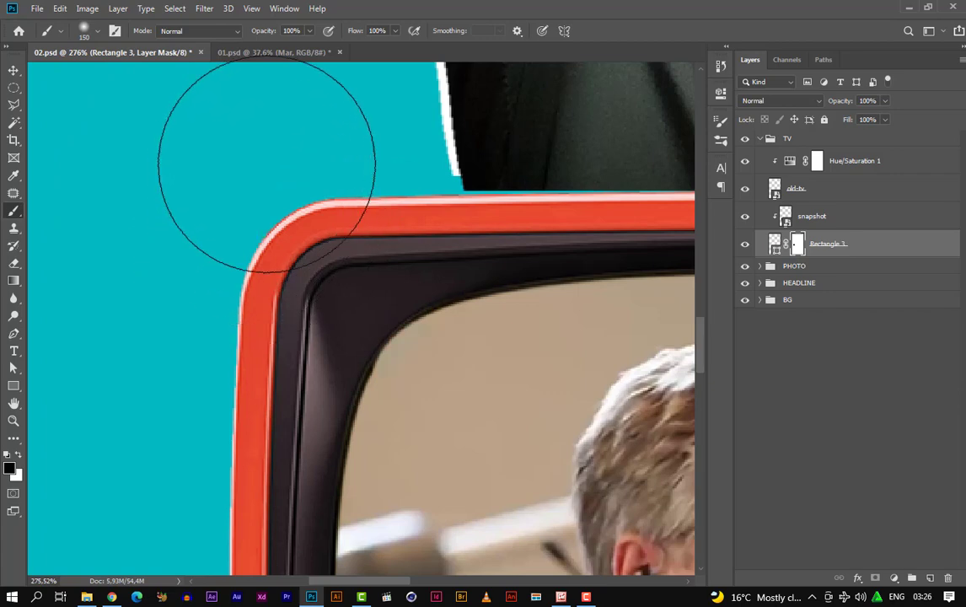
scroll(263, 159, "down", 5)
scroll(262, 160, "down", 1)
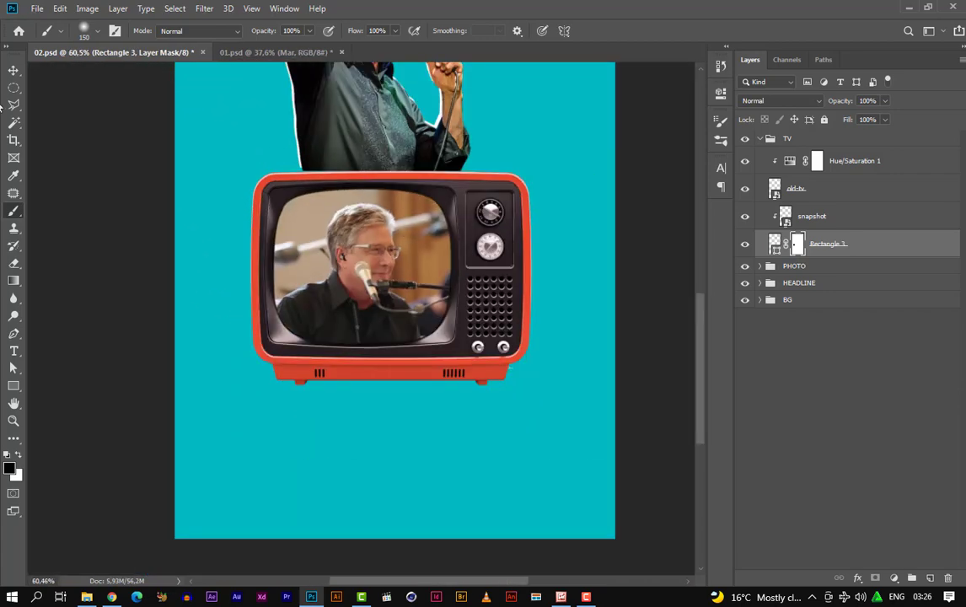
left_click(770, 244)
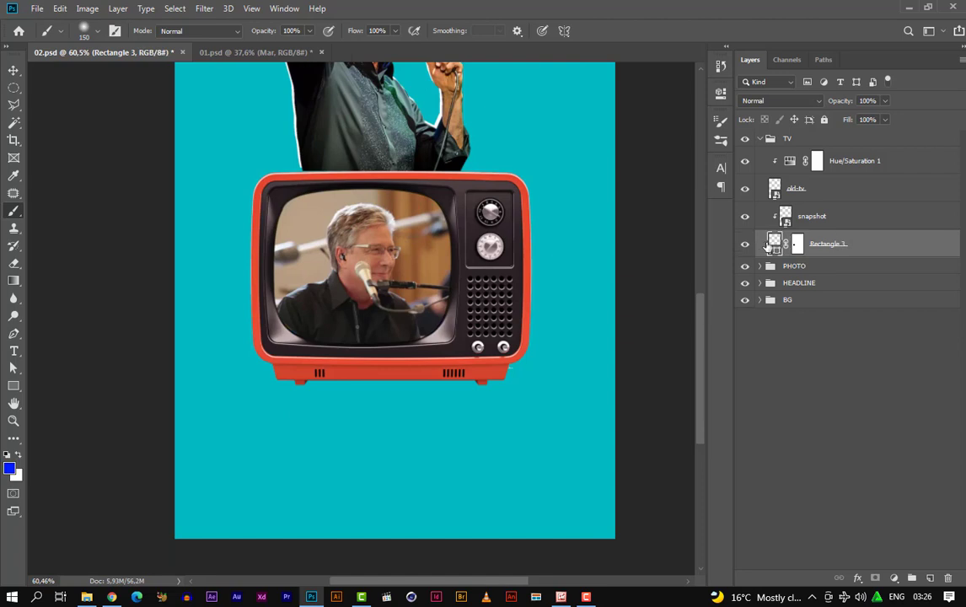
Add a new empty Layer 1 and draw a rectangular selection over the TV screen
left_click(930, 580)
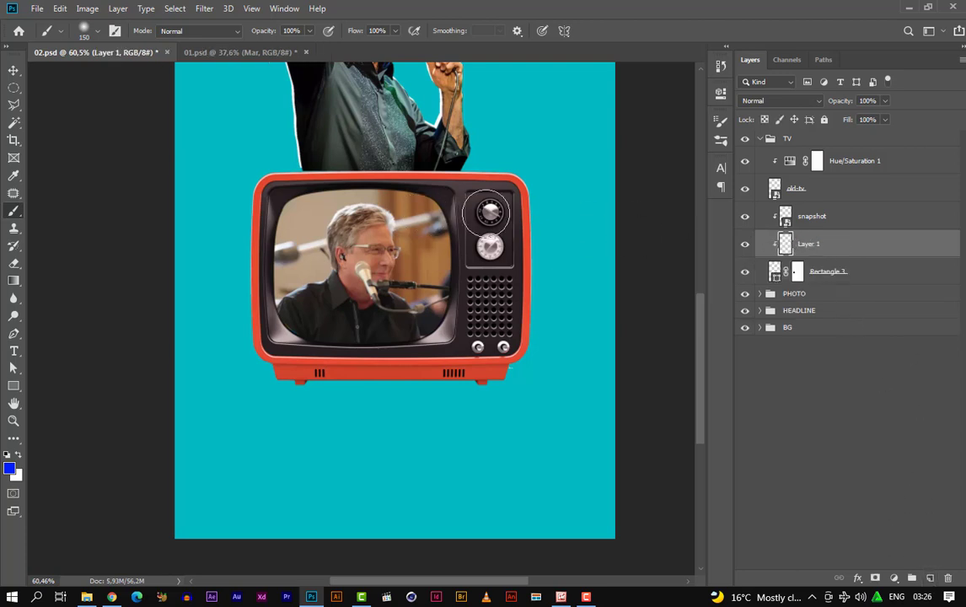
left_click(12, 91)
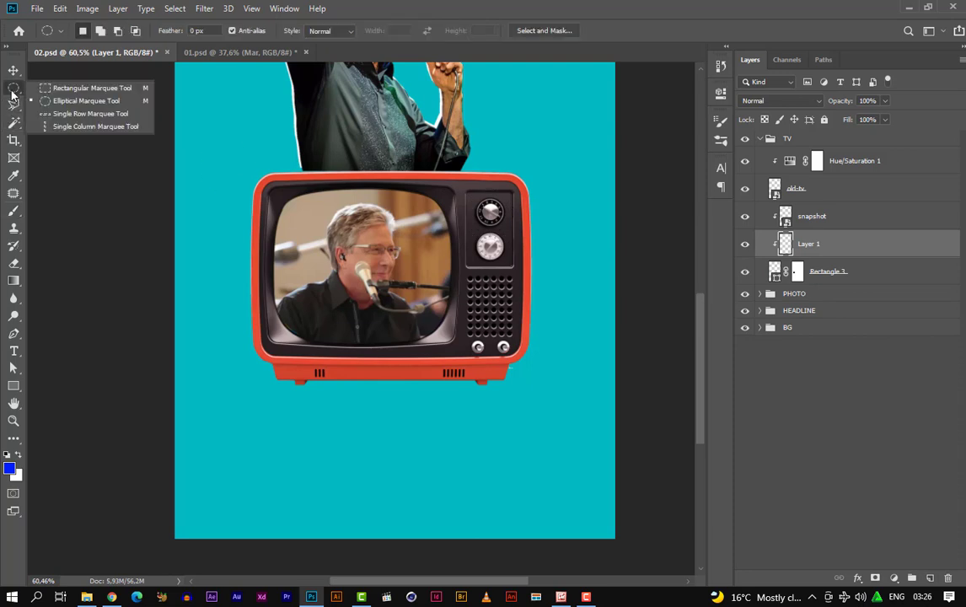
left_click(84, 88)
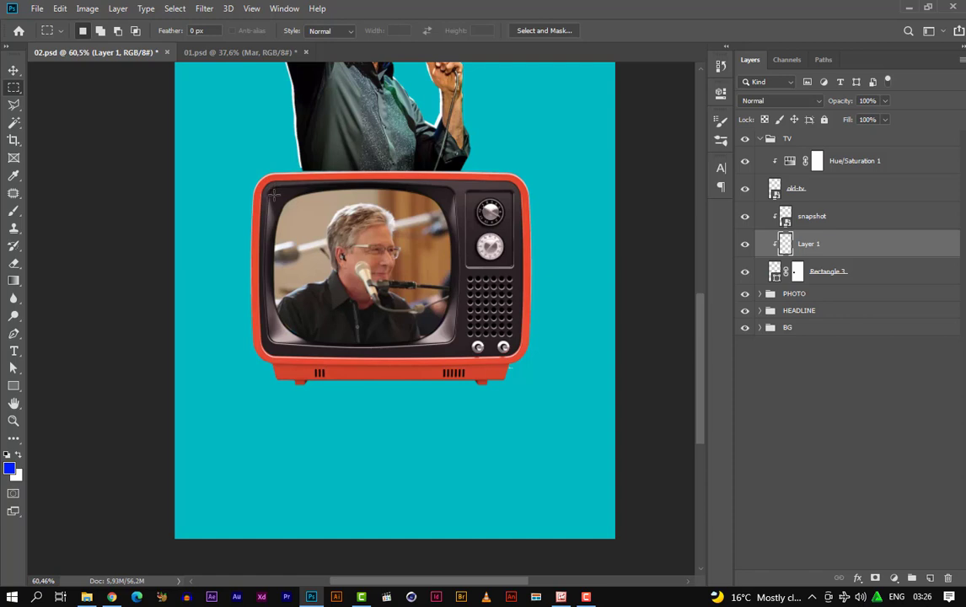
left_click_drag(274, 195, 460, 344)
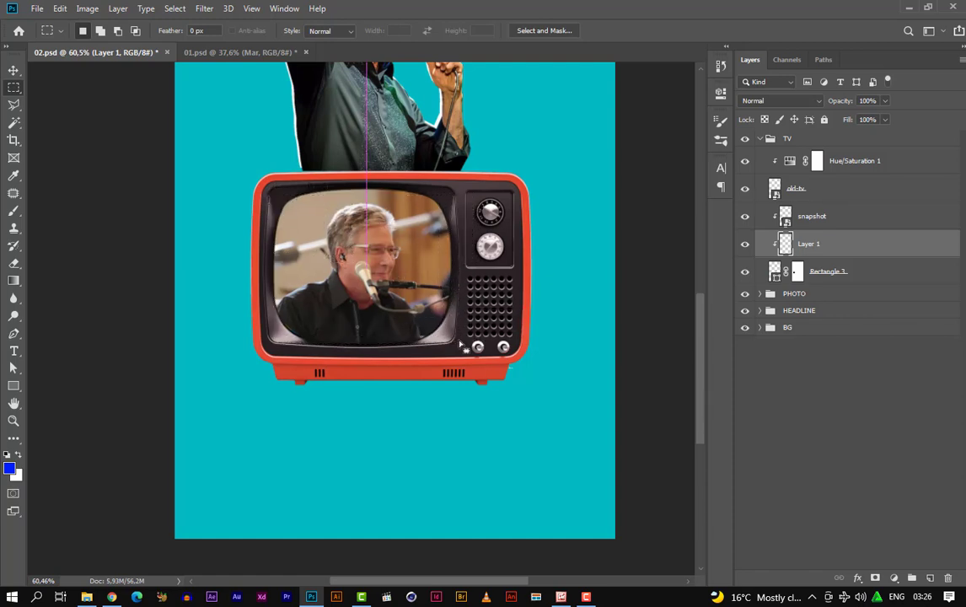
Transform the selection to 101.31% width and 105.51% height to fit the screen
right_click(362, 196)
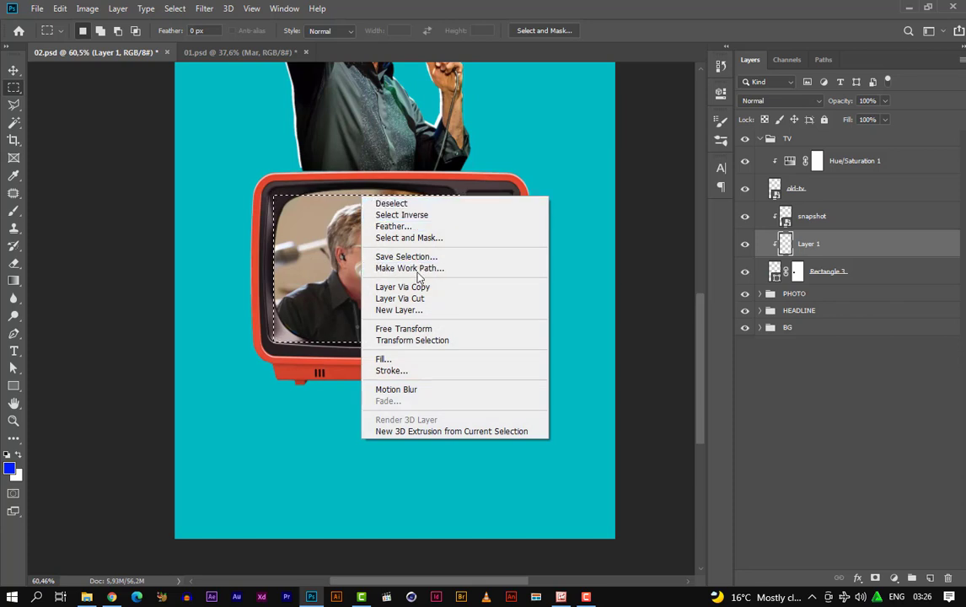
left_click(426, 329)
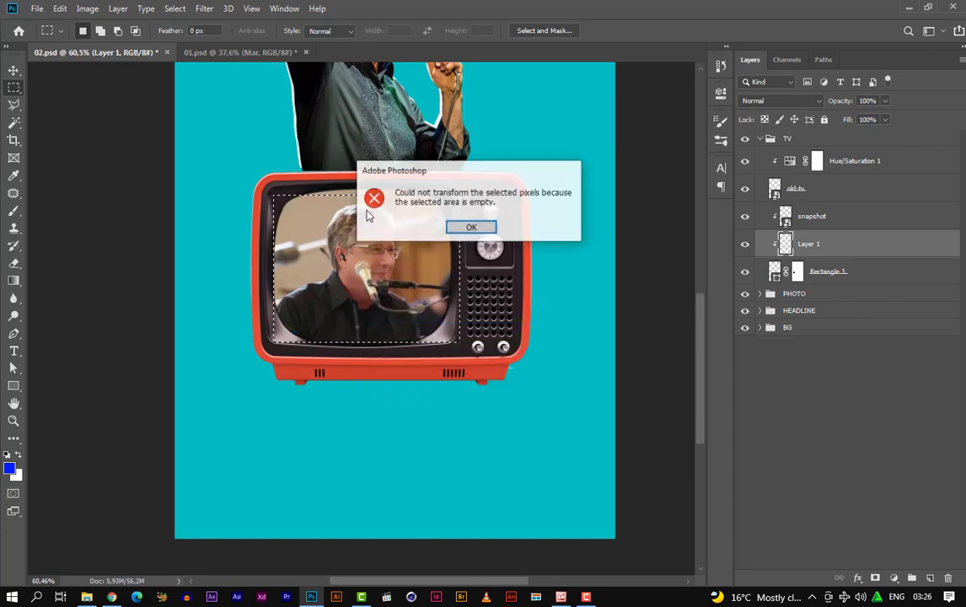
left_click(472, 228)
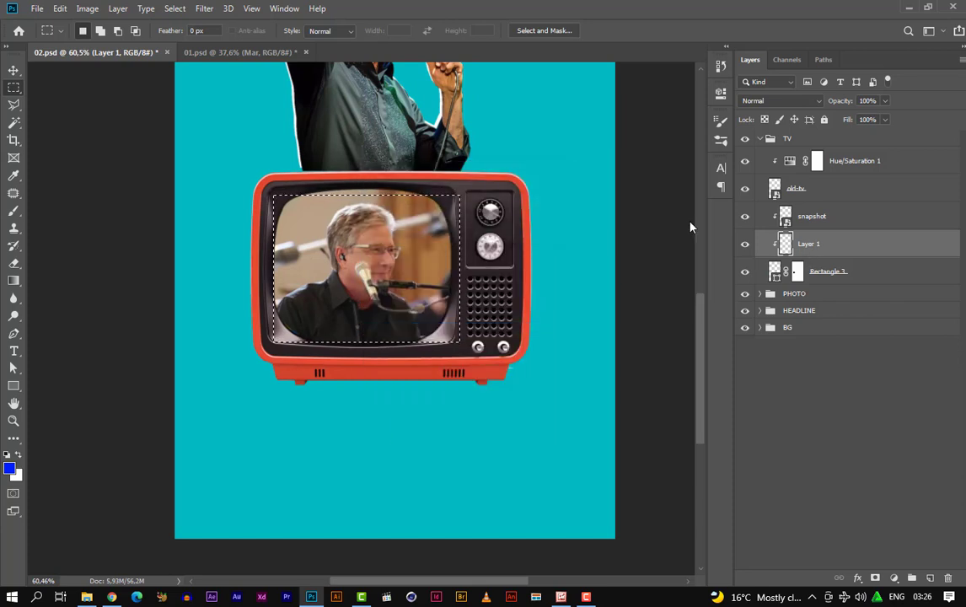
right_click(371, 194)
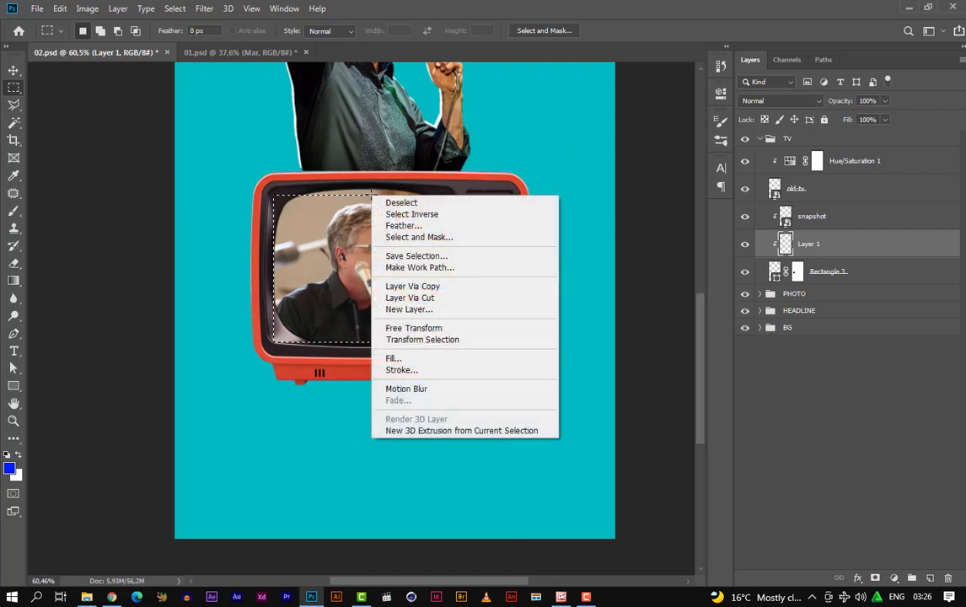
left_click(408, 340)
left_click_drag(370, 192, 373, 177)
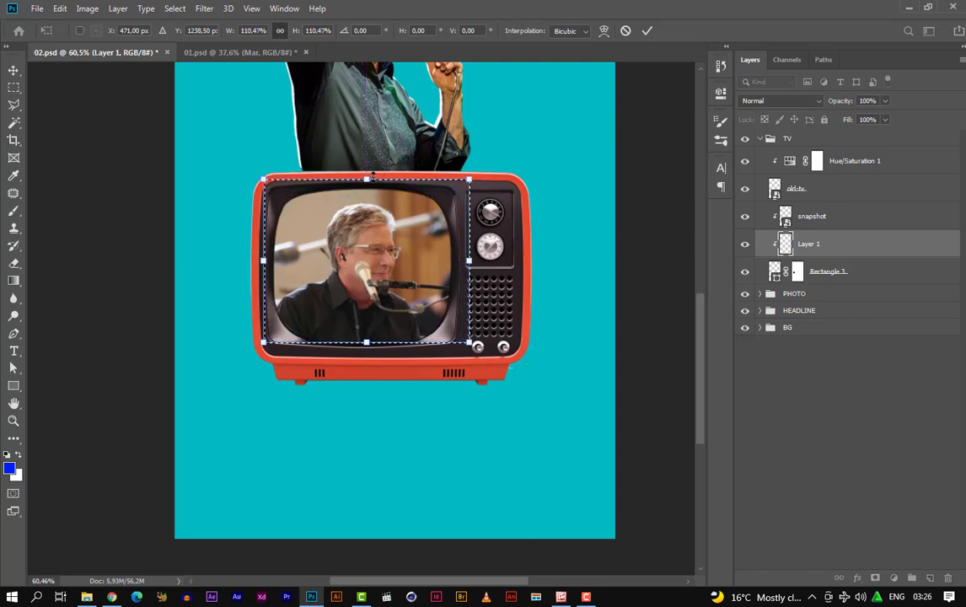
scroll(372, 177, "up", 1)
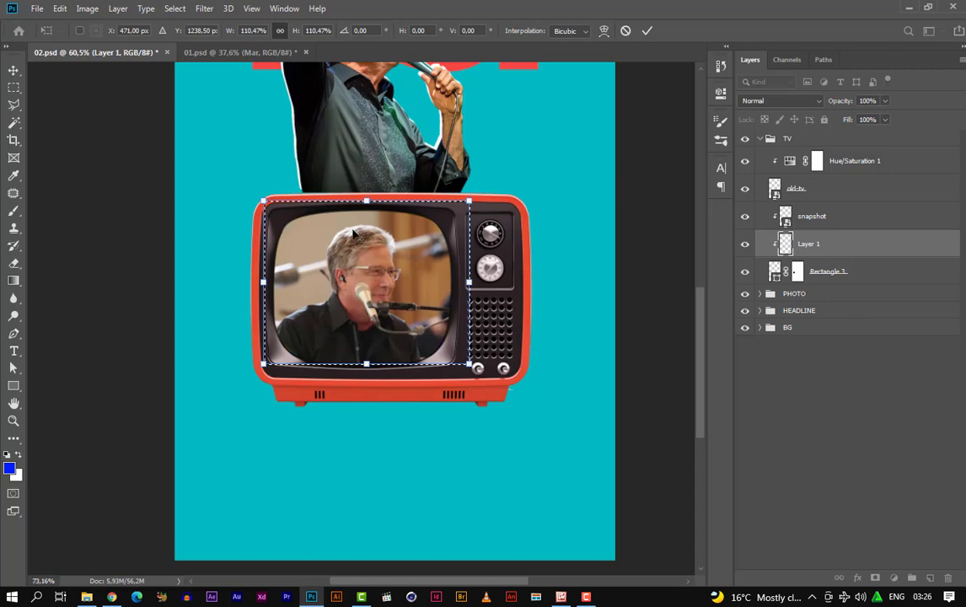
scroll(360, 215, "up", 5)
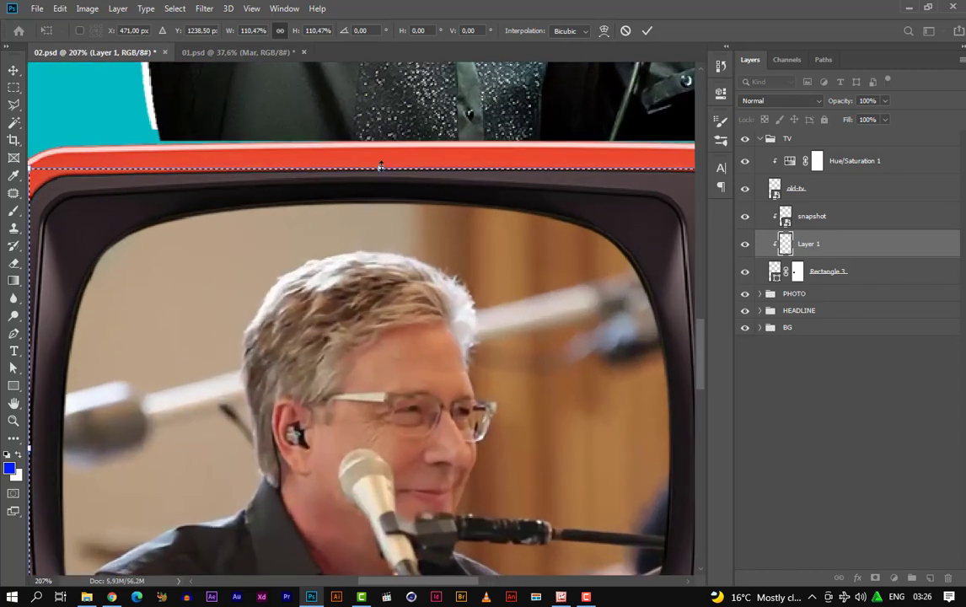
left_click_drag(381, 167, 380, 200)
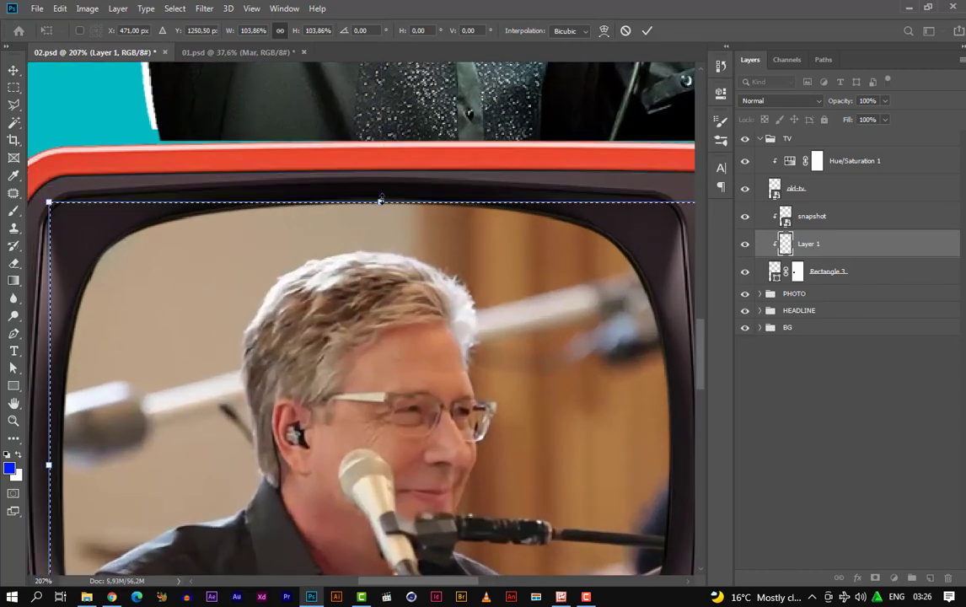
scroll(345, 211, "down", 3)
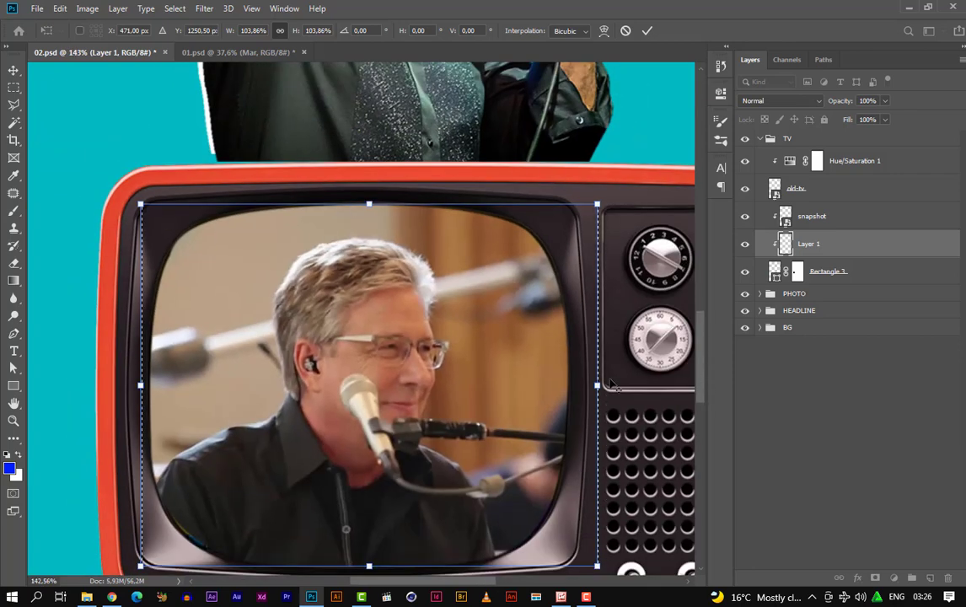
left_click_drag(595, 385, 586, 386)
left_click_drag(363, 205, 363, 198)
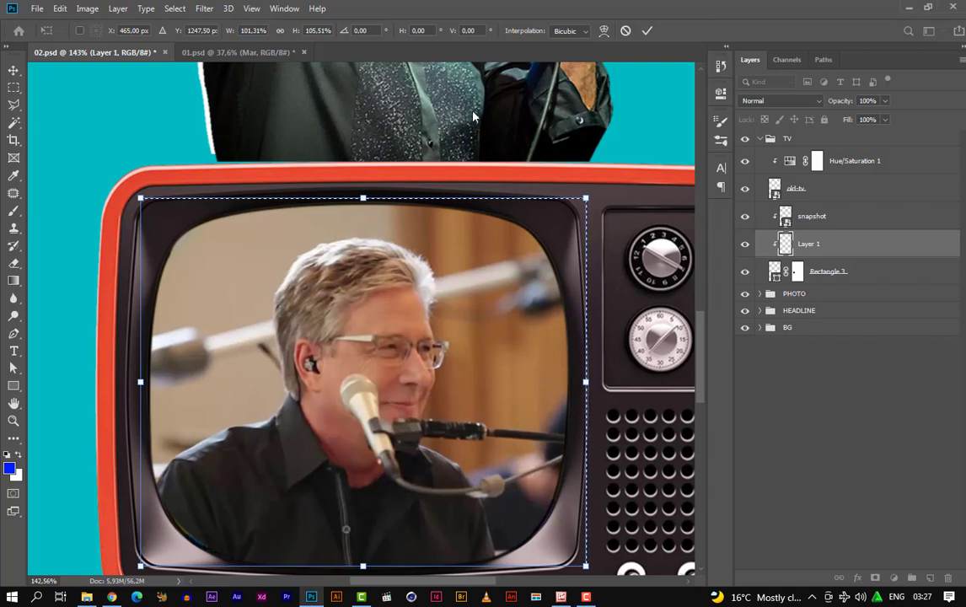
Fill the screen selection on Layer 1 with black and move Layer 1 above snapshot
key("Return")
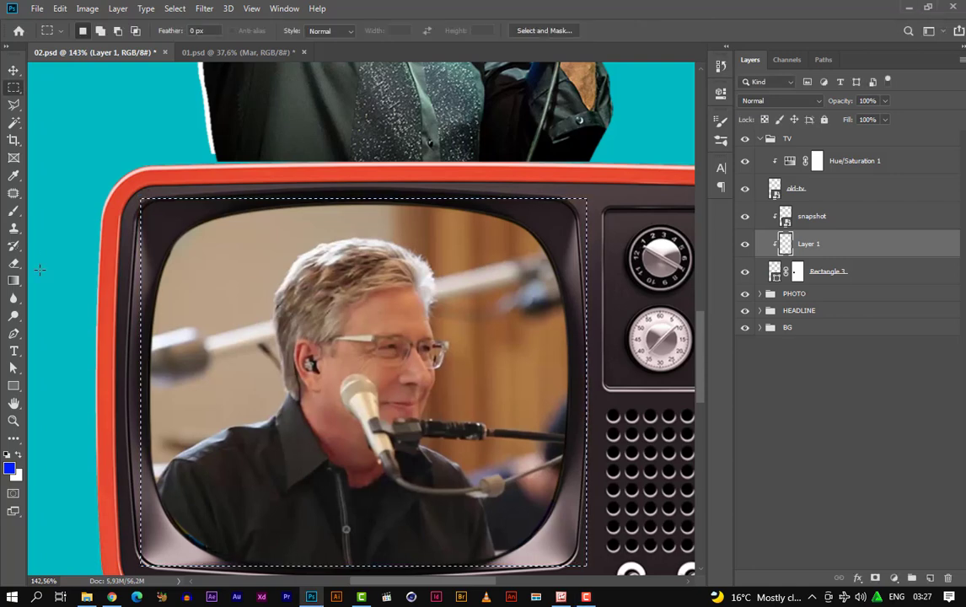
scroll(279, 318, "down", 5)
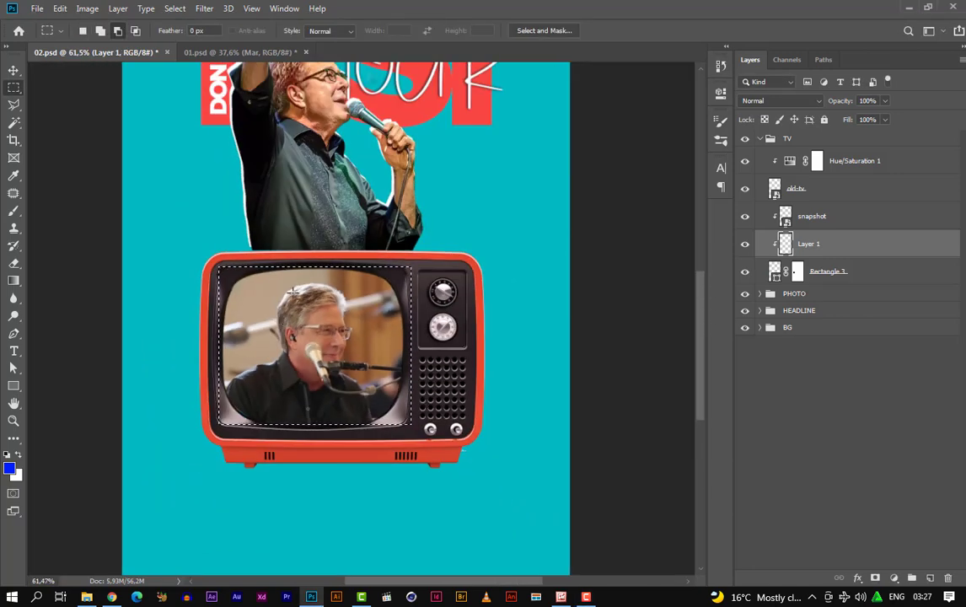
scroll(282, 319, "up", 3)
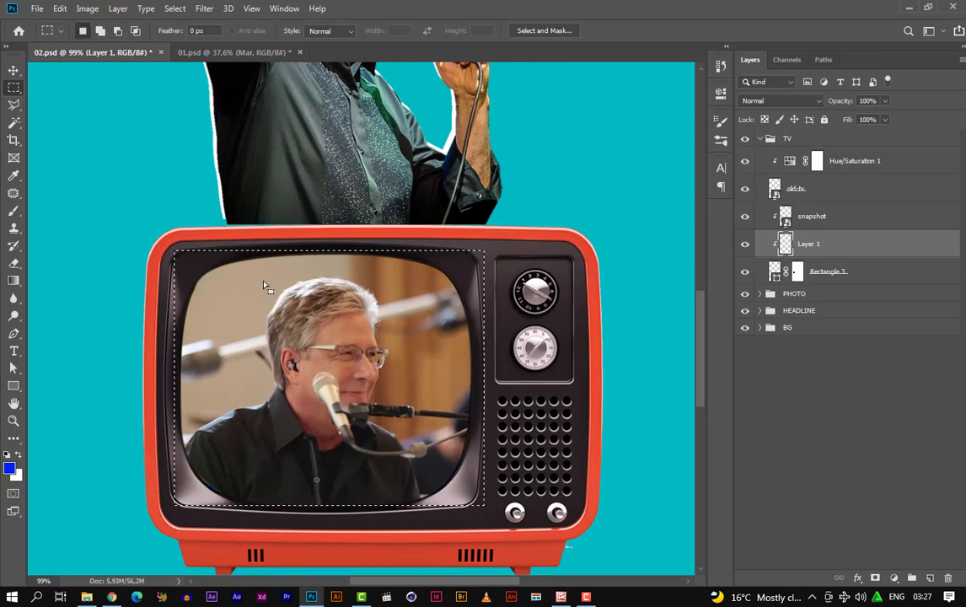
left_click(10, 467)
left_click(529, 460)
left_click(461, 544)
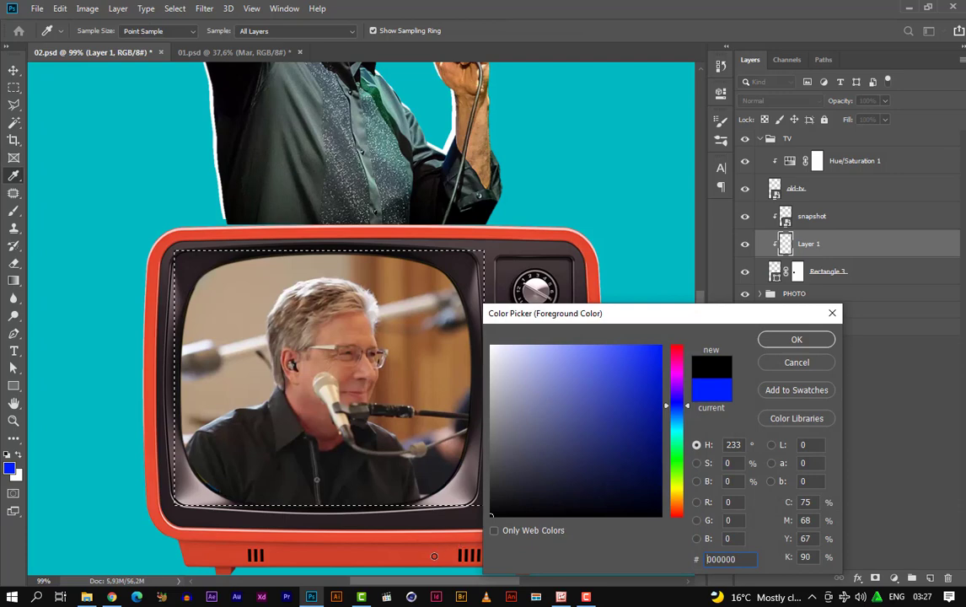
left_click(796, 339)
key("m")
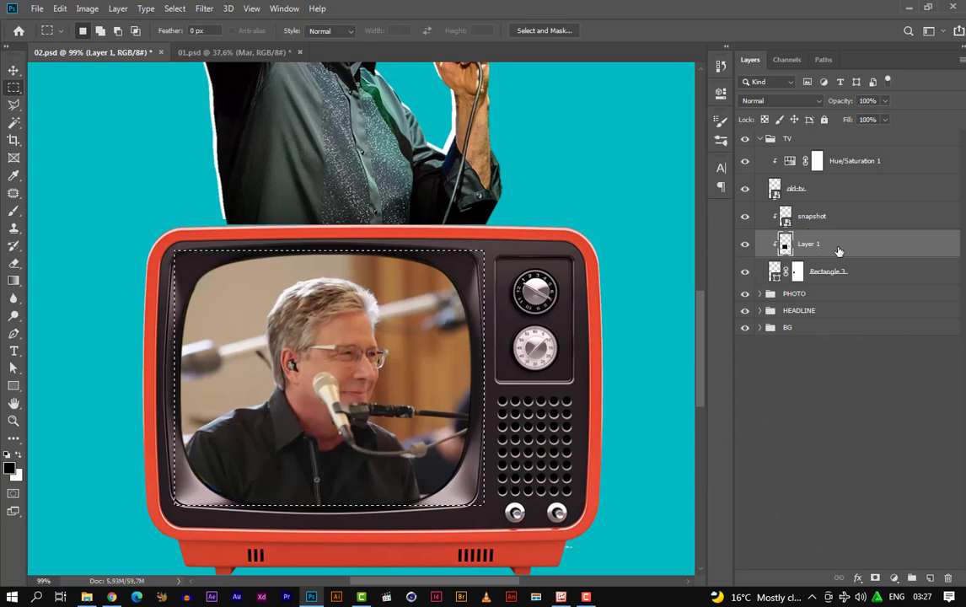
left_click_drag(793, 244, 841, 199)
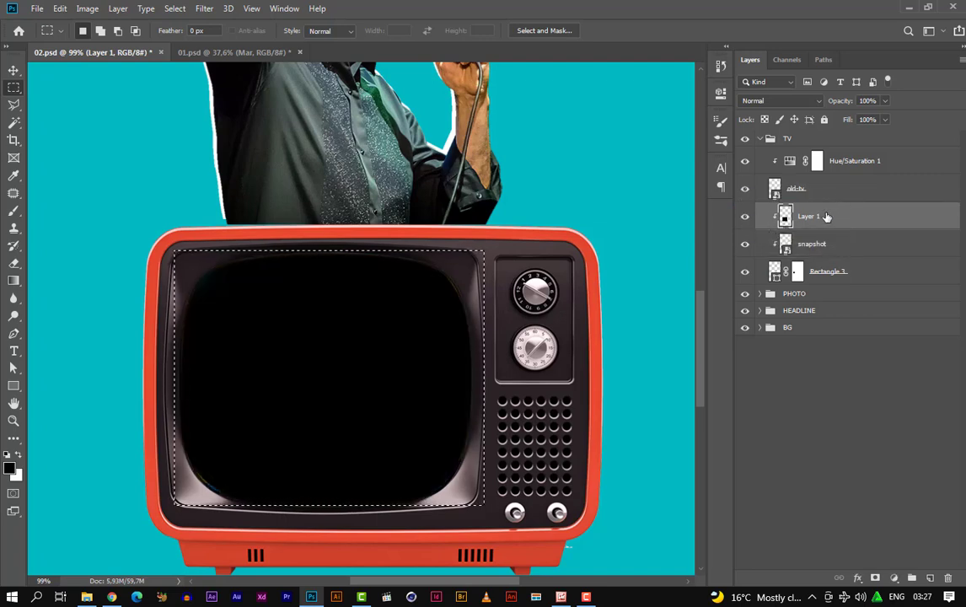
Mask Layer 1 and paint it away with a large brush to reveal the singer photo
left_click(875, 578)
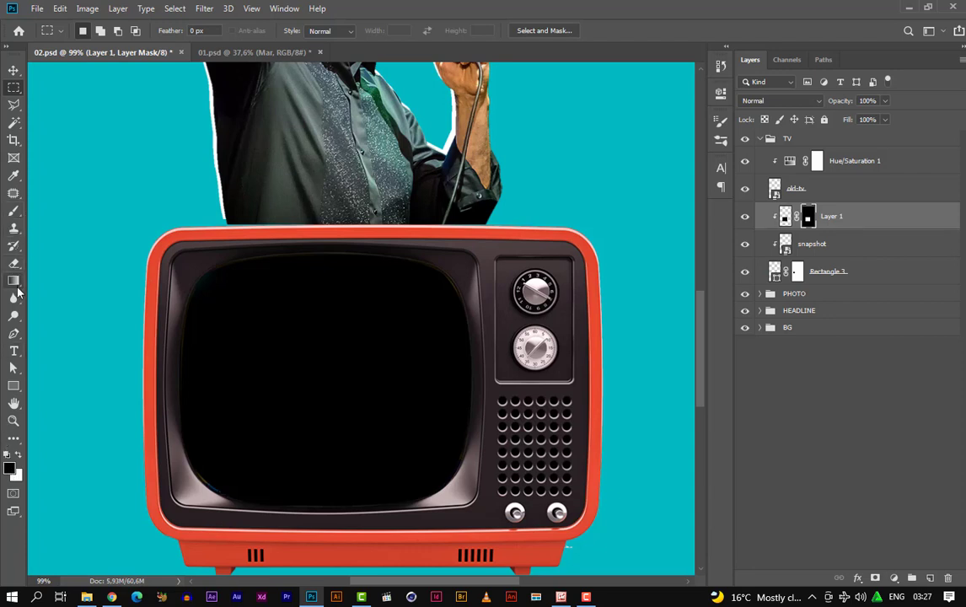
key("b")
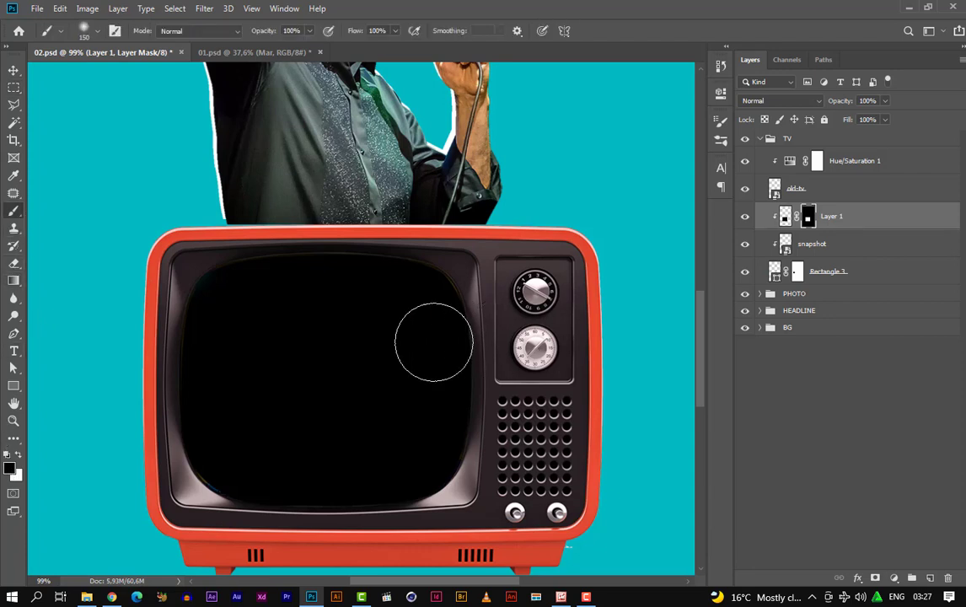
key("bracketright")
key("bracketright")
key("bracketright")
key("bracketright")
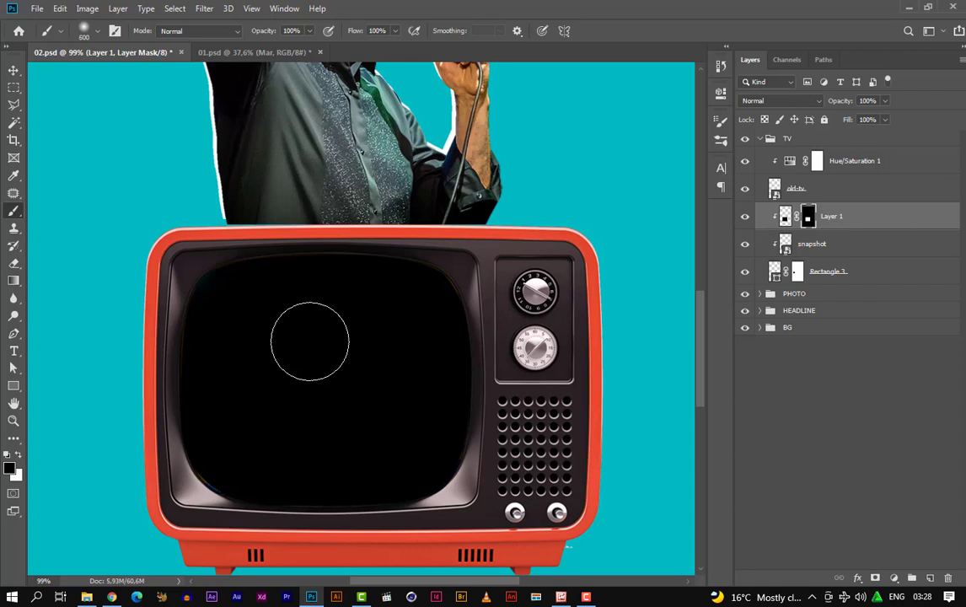
key("bracketright")
key("bracketright")
key("bracketright")
key("bracketright")
key("bracketright")
key("bracketright")
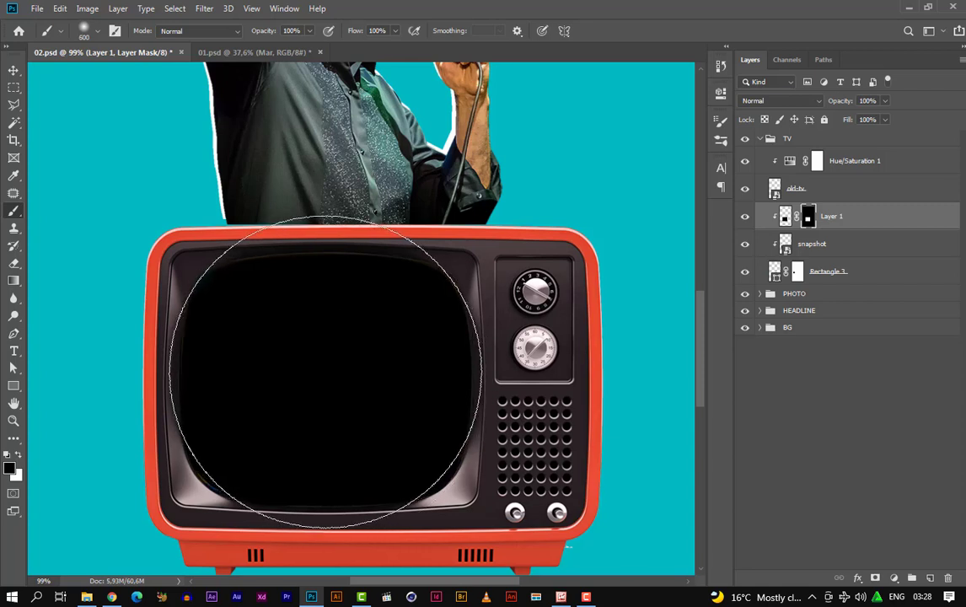
key("bracketleft")
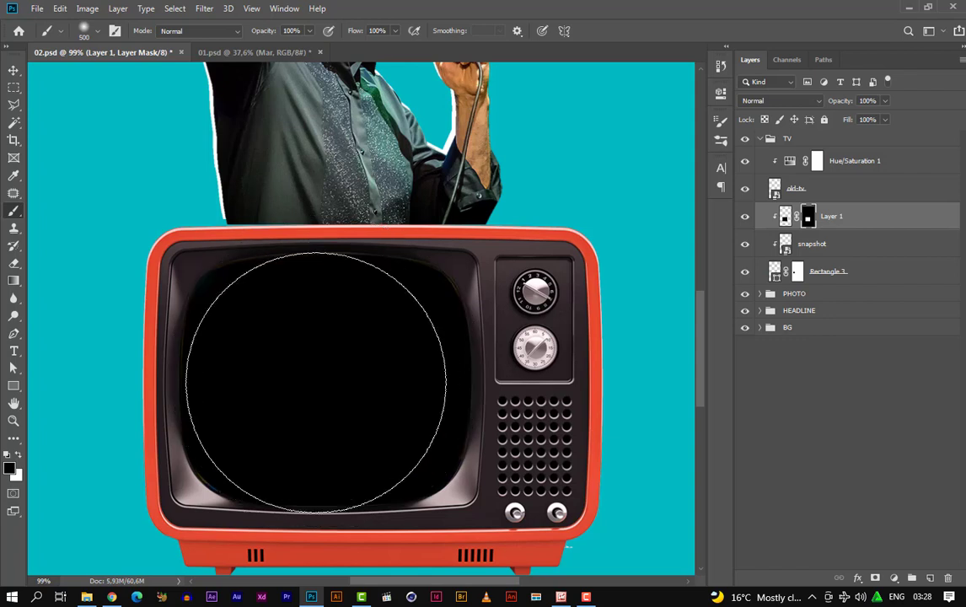
left_click(316, 382)
left_click(326, 384)
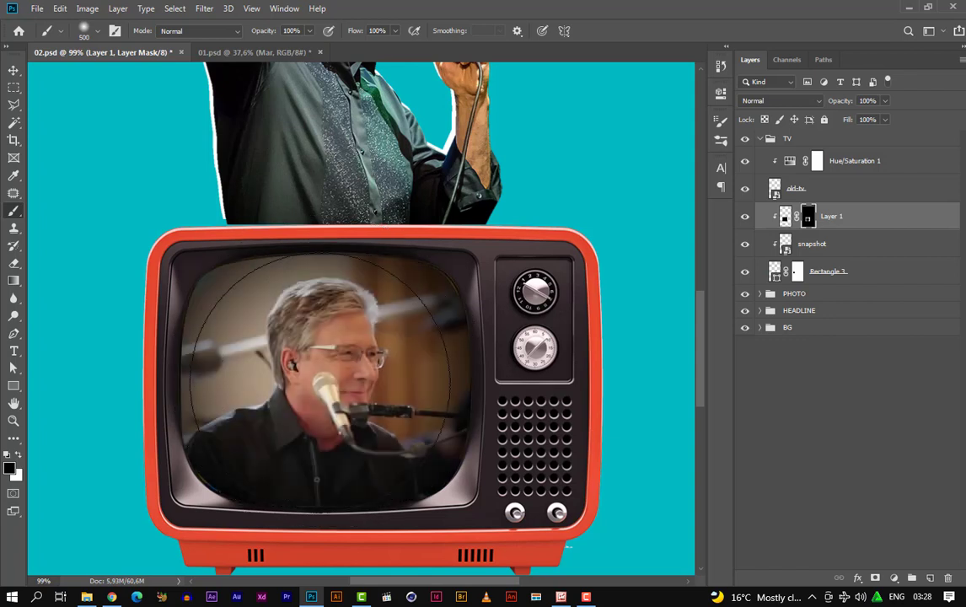
left_click(326, 382)
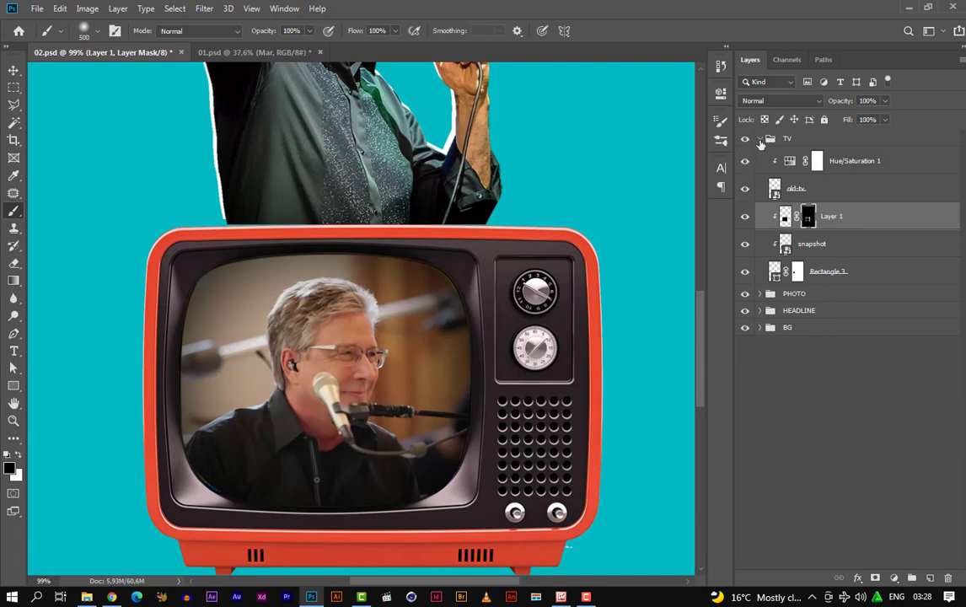
left_click(13, 70)
key("ctrl+0")
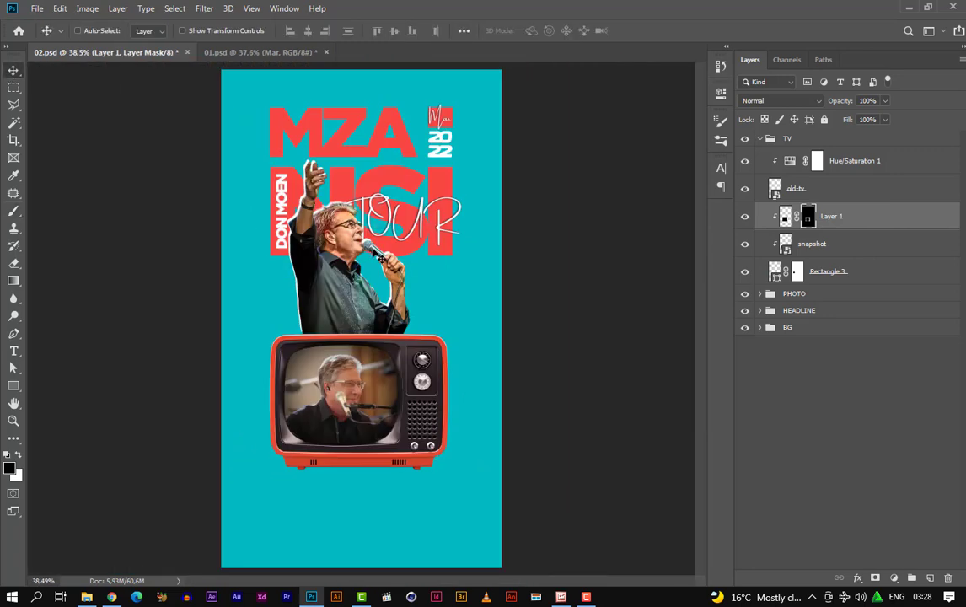
Select the TV, PHOTO and HEADLINE groups and move them up, scaling slightly, per 01.psd
left_click(260, 54)
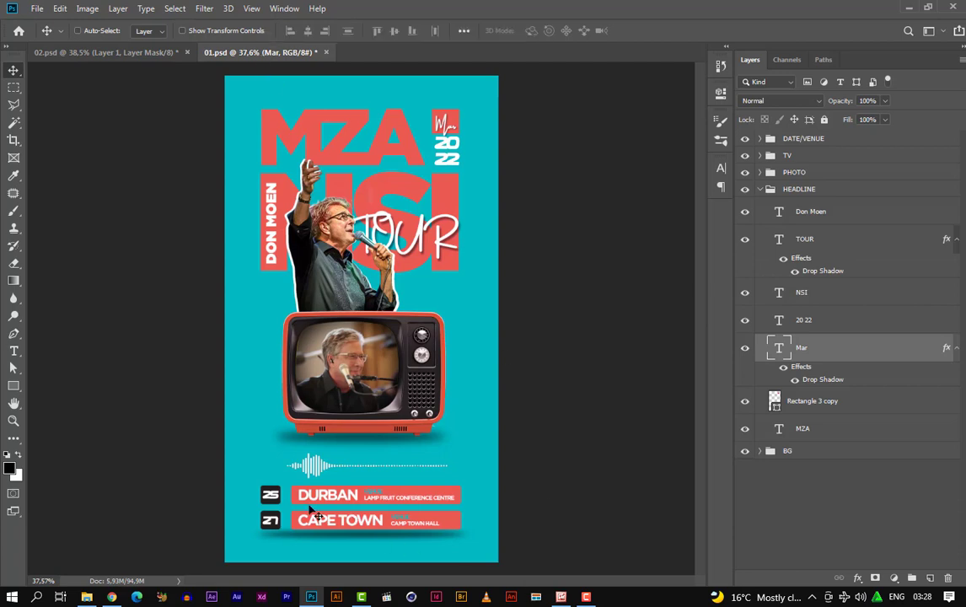
left_click(103, 51)
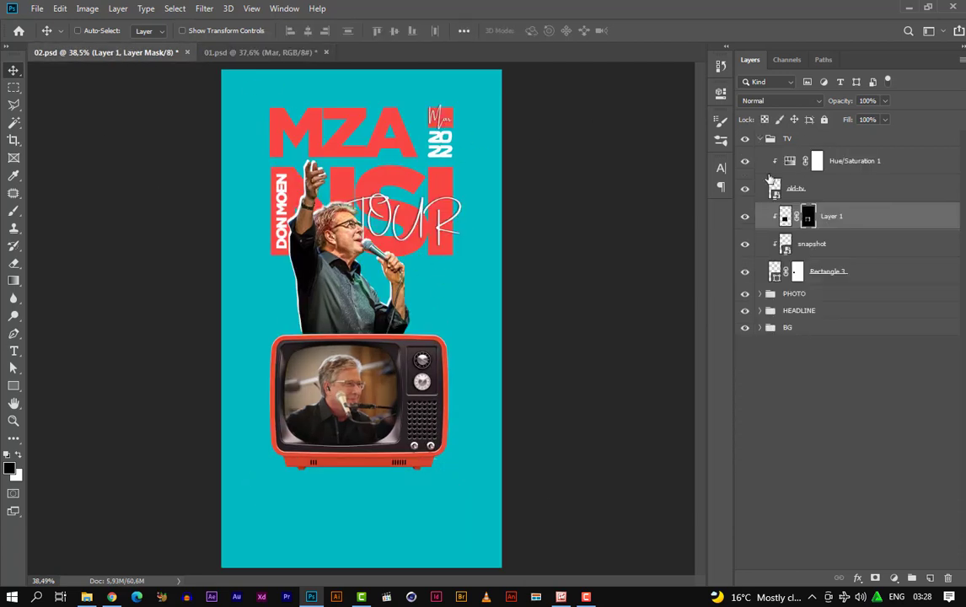
left_click(769, 140)
left_click(759, 139)
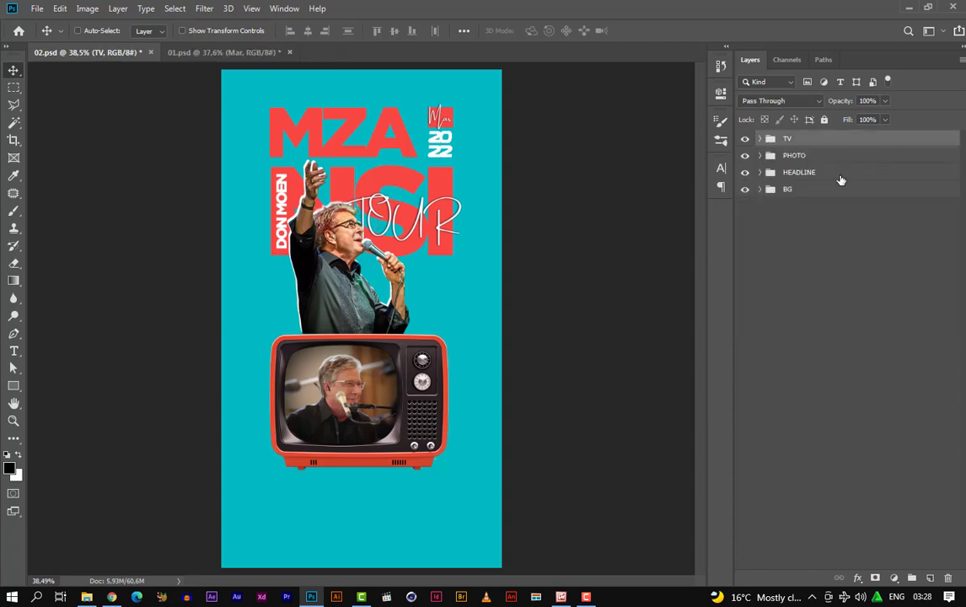
left_click(842, 176, "shift")
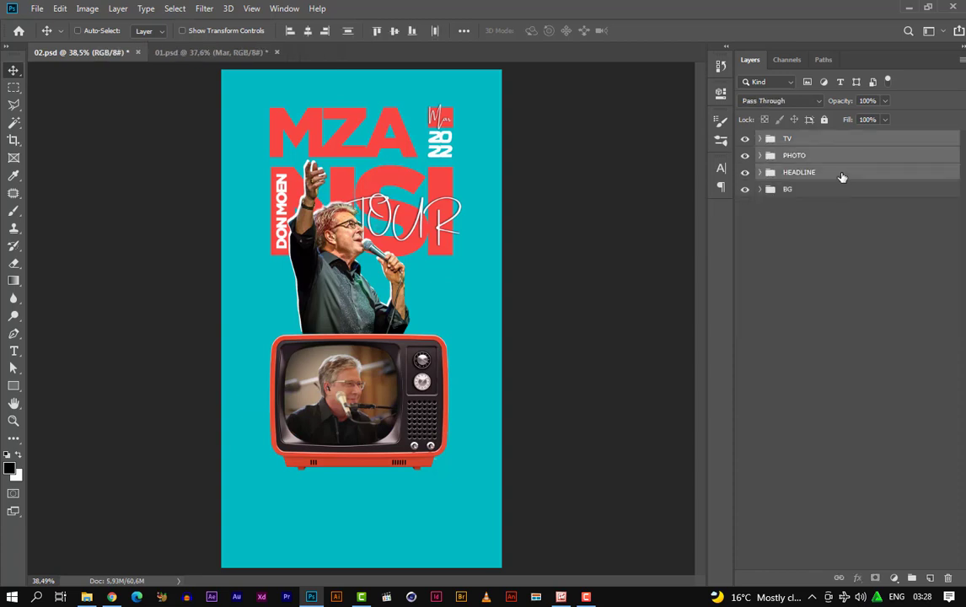
key("ctrl+t")
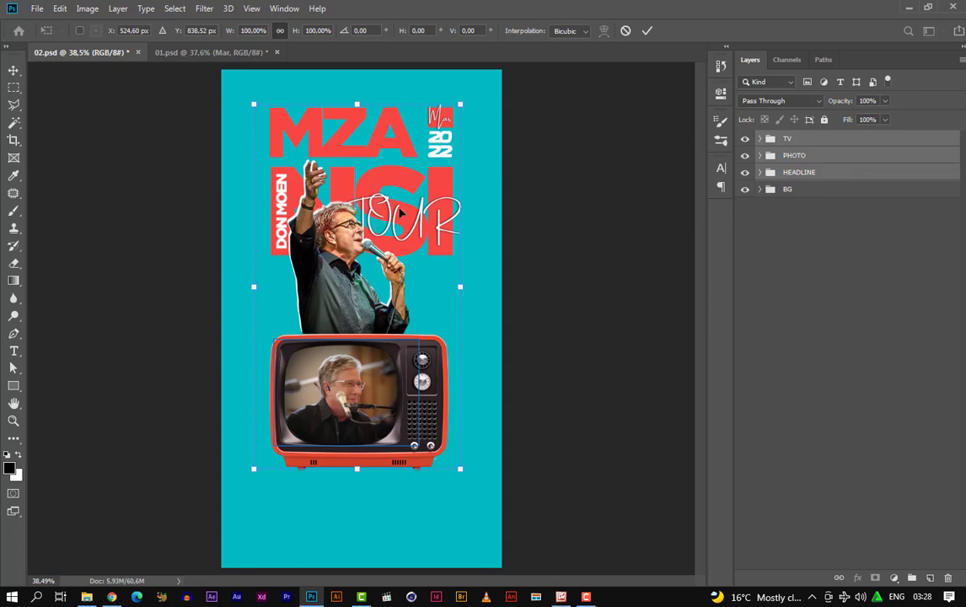
left_click_drag(401, 216, 401, 198)
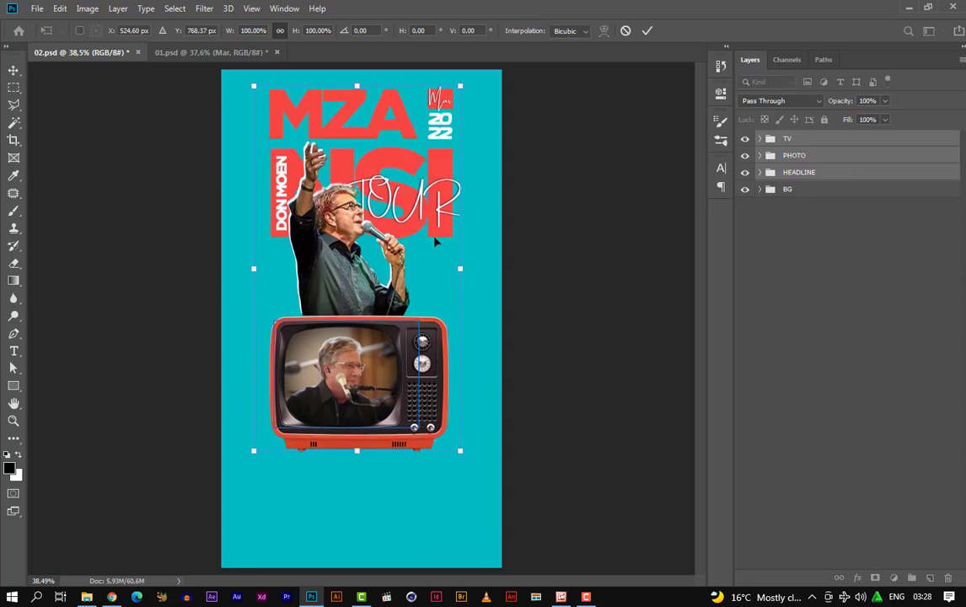
left_click_drag(460, 454, 456, 440)
left_click_drag(386, 350, 393, 350)
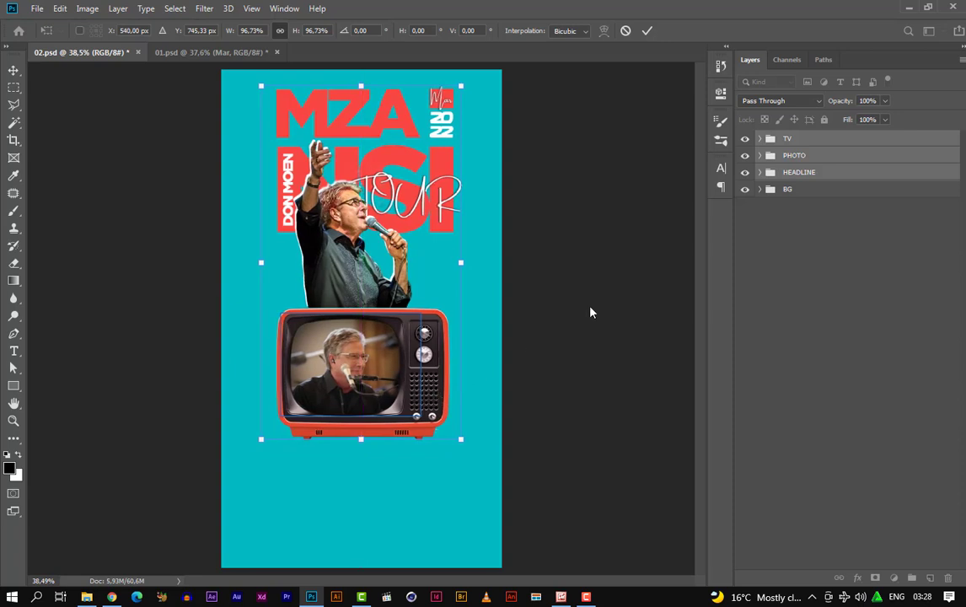
key("Return")
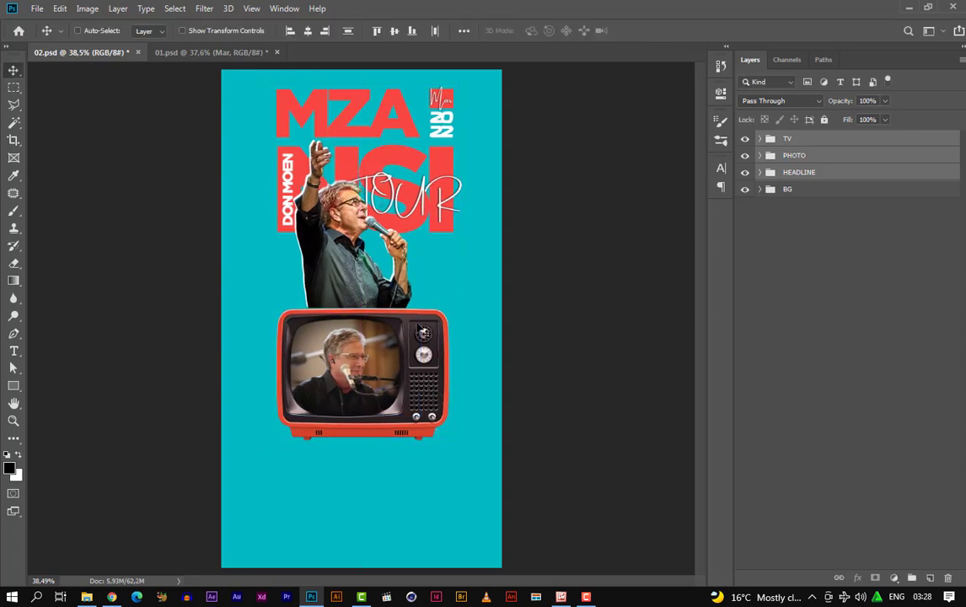
After rechecking 01.psd, enlarge the three groups to 108.43% and move them down
scroll(422, 321, "down", 3)
scroll(361, 319, "up", 3)
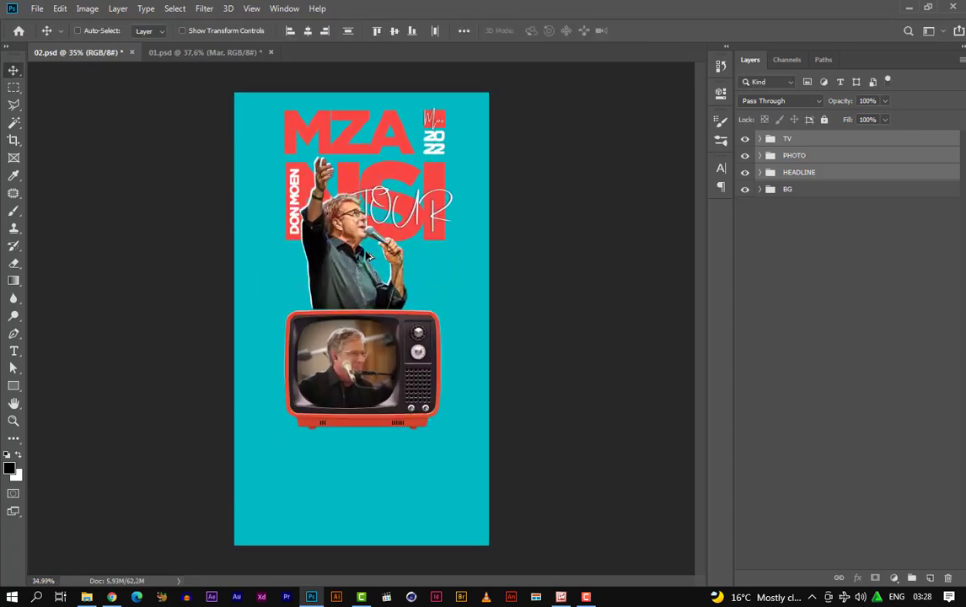
left_click(181, 53)
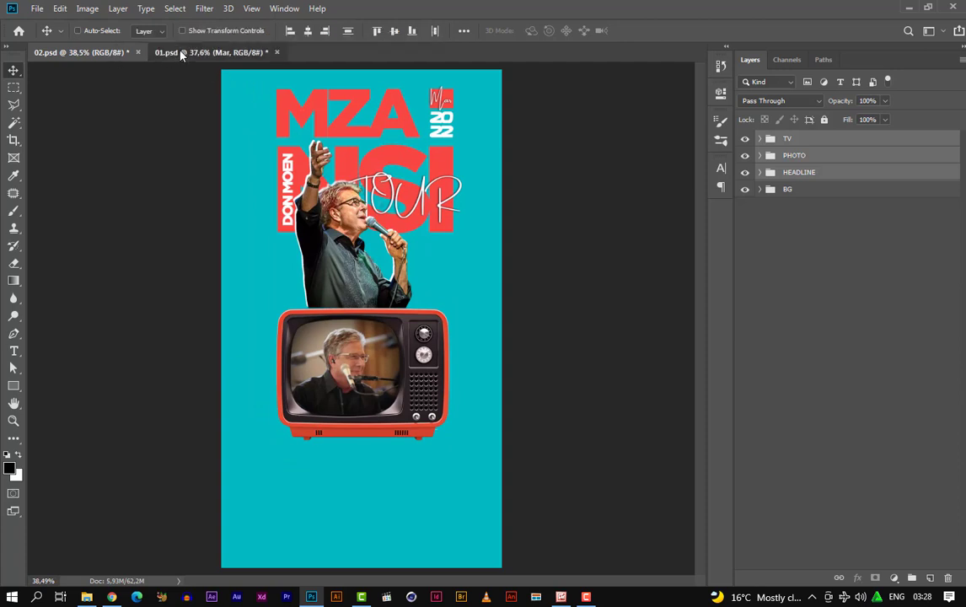
left_click(84, 53)
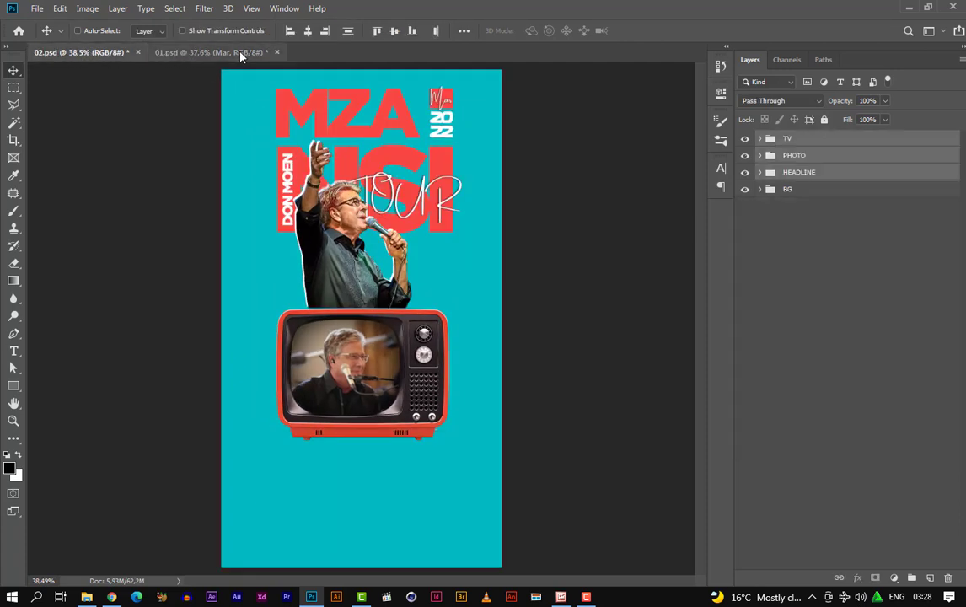
left_click(209, 52)
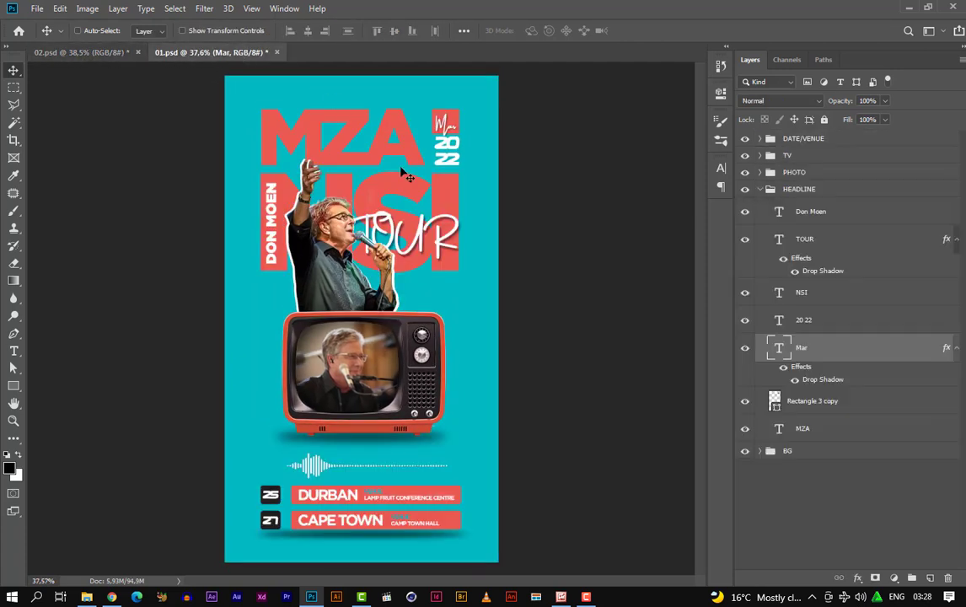
left_click(109, 52)
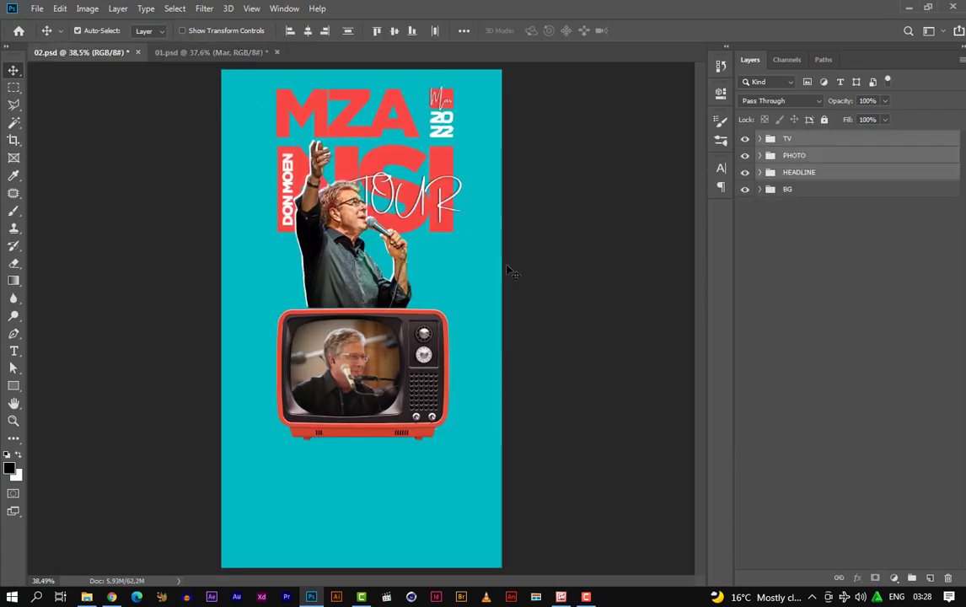
key("ctrl+t")
left_click_drag(465, 443, 479, 457)
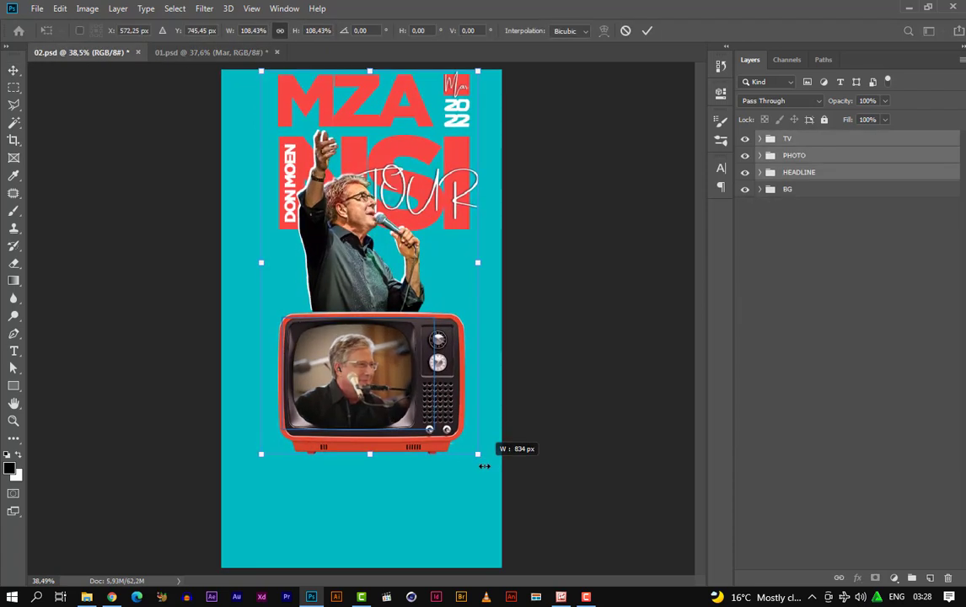
left_click_drag(387, 210, 386, 225)
key("Return")
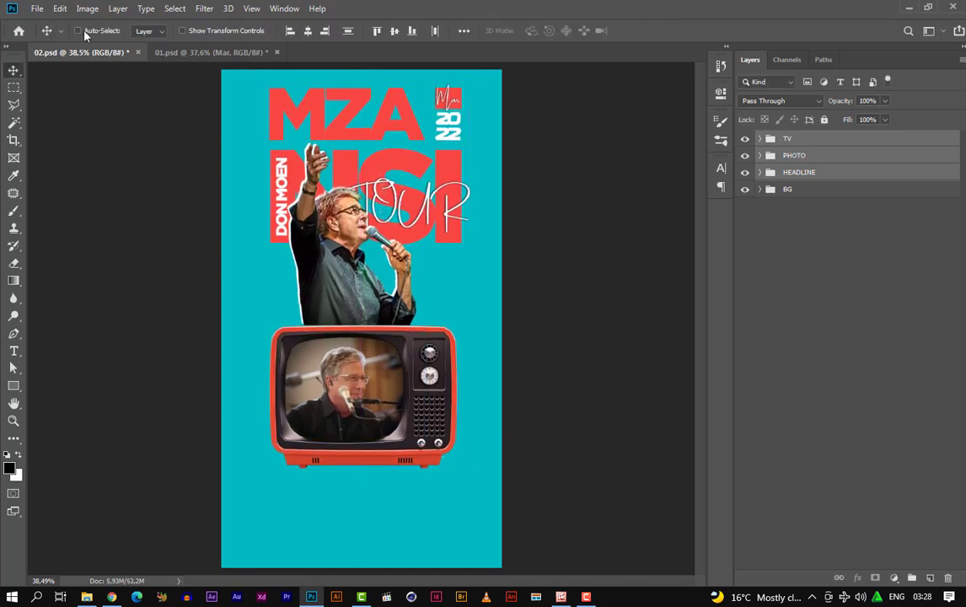
Place spectrum.png as an embedded waveform and drag it below the TV
left_click(37, 9)
left_click(71, 263)
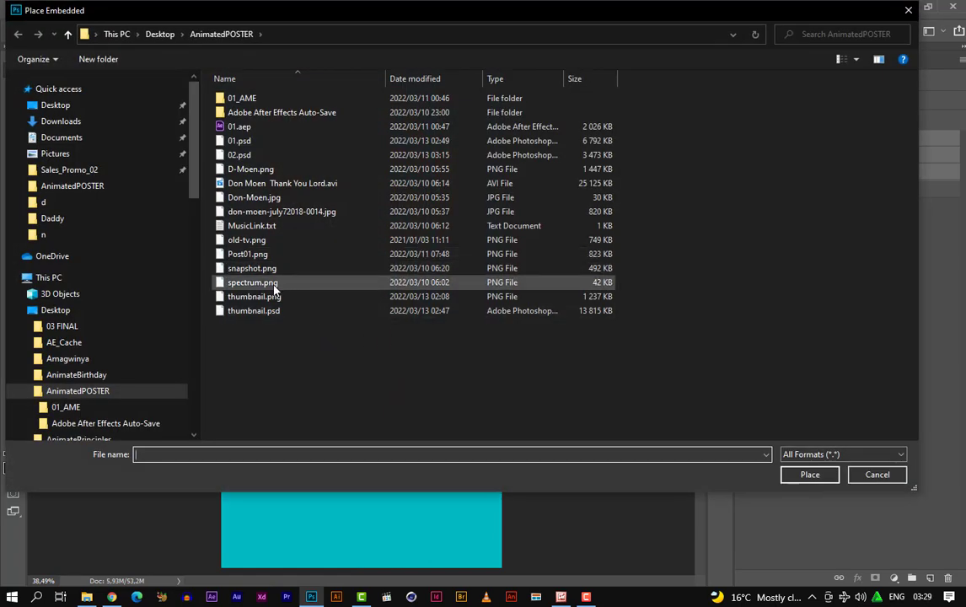
key("Escape")
left_click_drag(371, 294, 424, 486)
Scale the waveform to about 18% into a thin strip just below the TV
left_click_drag(515, 396, 469, 422)
left_click_drag(399, 479, 386, 496)
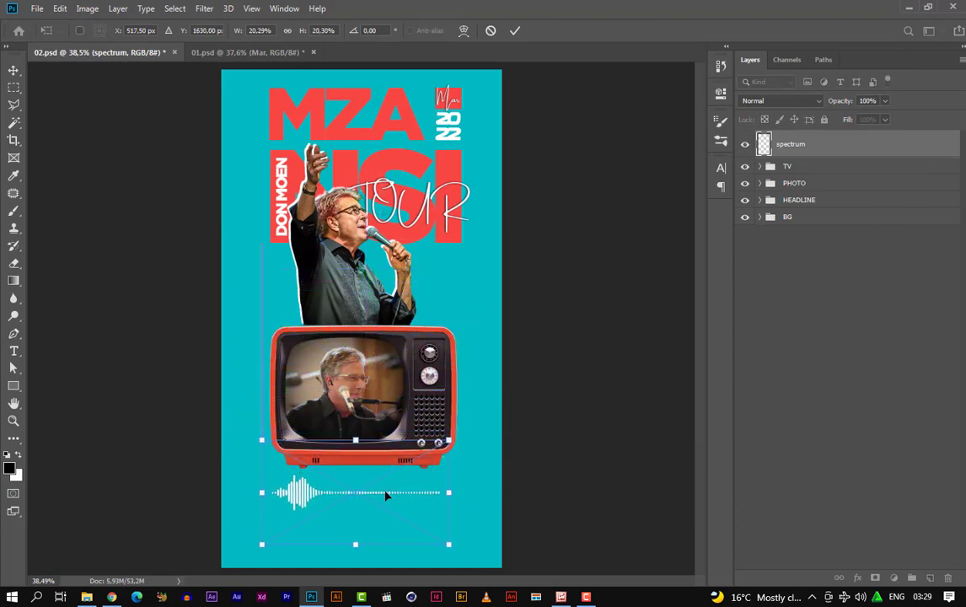
left_click_drag(355, 440, 355, 458)
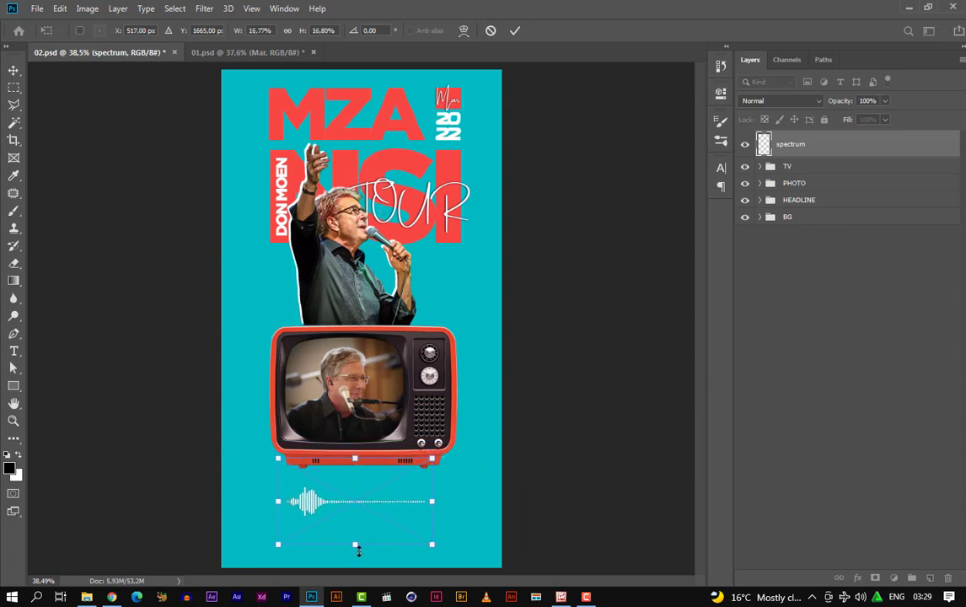
left_click_drag(358, 548, 356, 524)
left_click_drag(279, 490, 274, 491)
left_click_drag(432, 493, 440, 493)
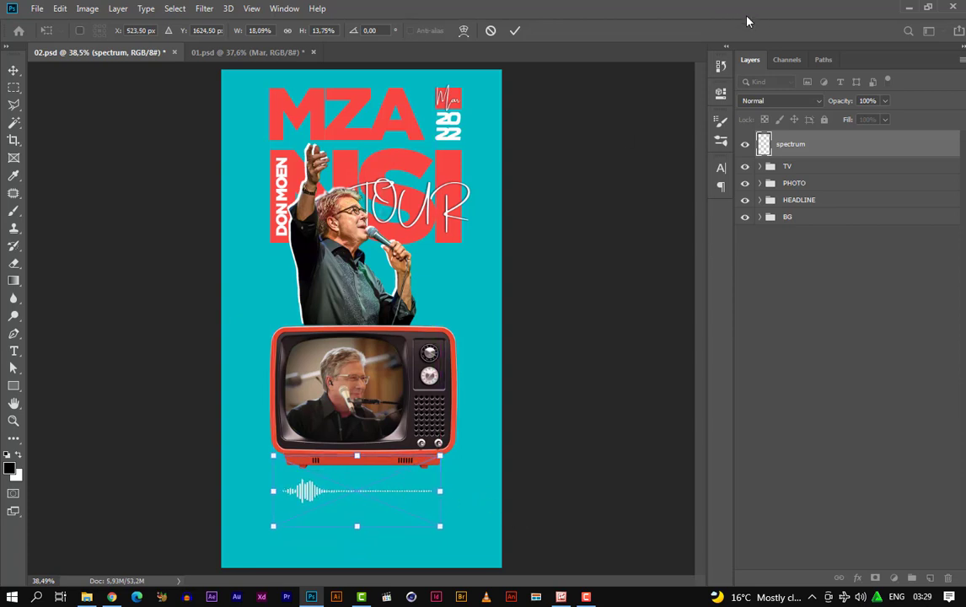
key("Return")
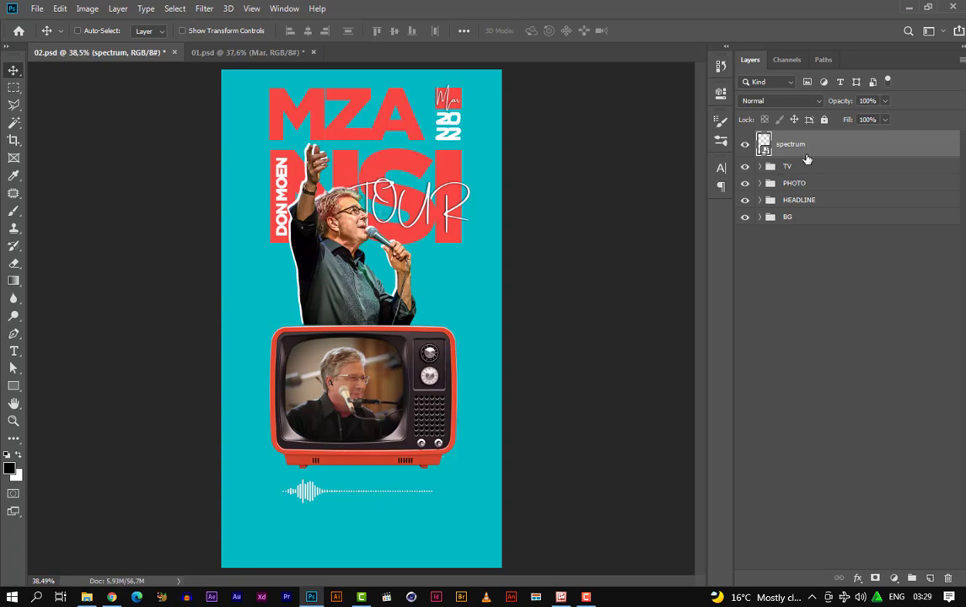
Shrink the TV group to 93.19% and move it up and left
left_click(808, 167)
key("ctrl+t")
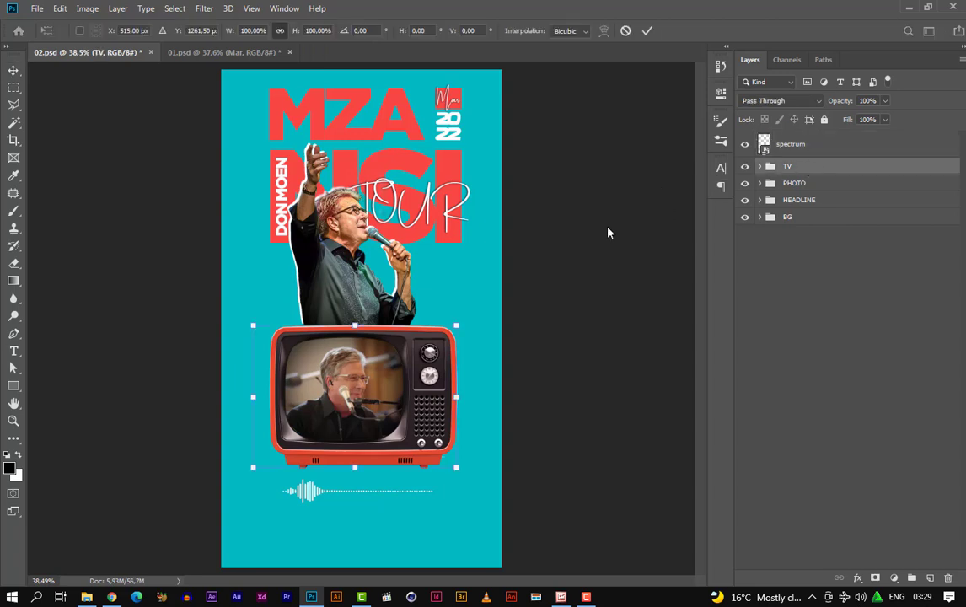
left_click_drag(252, 331, 266, 334)
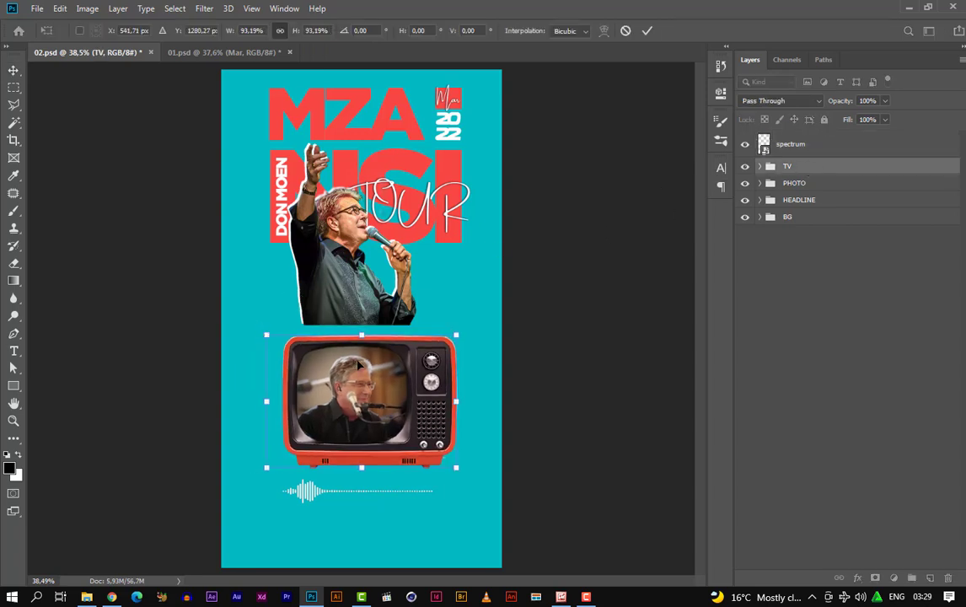
left_click_drag(358, 369, 347, 347)
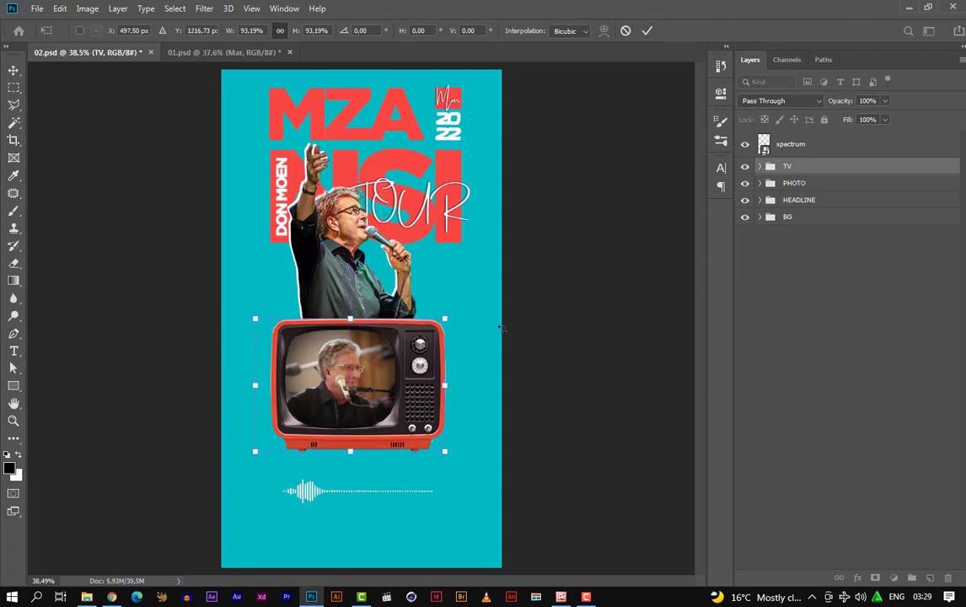
key("Return")
Move the spectrum waveform up, closer beneath the TV
left_click(376, 496, "ctrl")
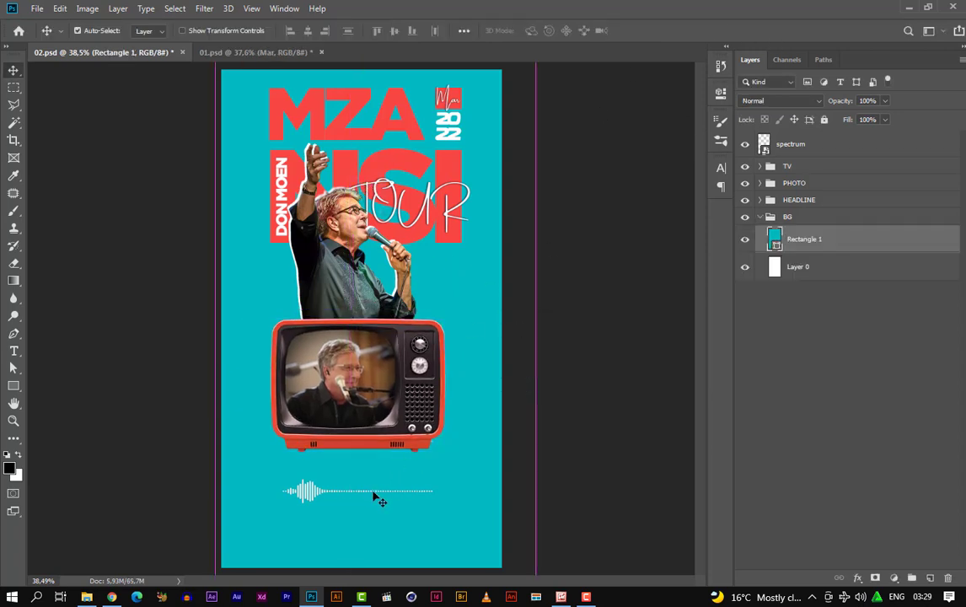
left_click(791, 145)
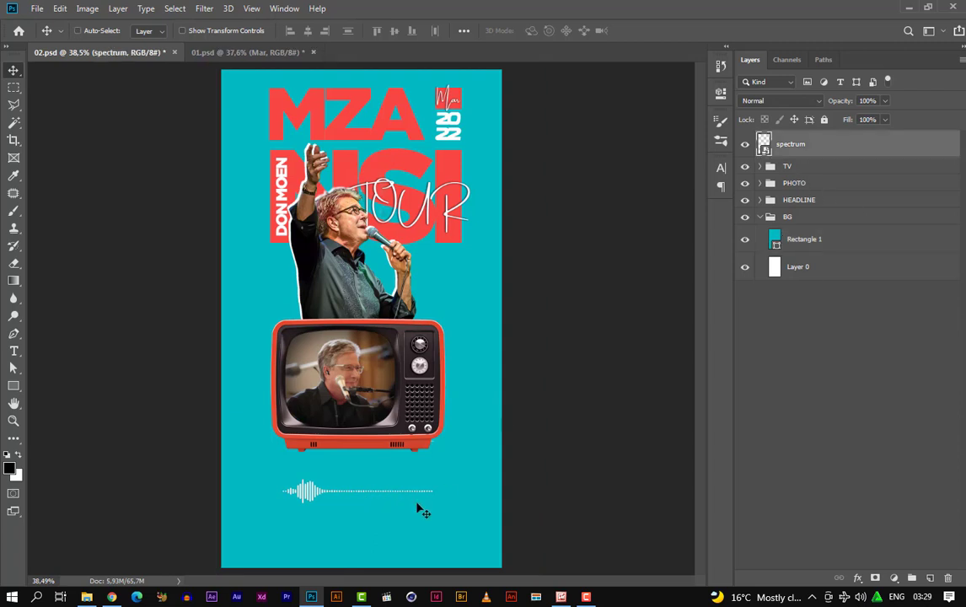
left_click_drag(378, 497, 376, 476)
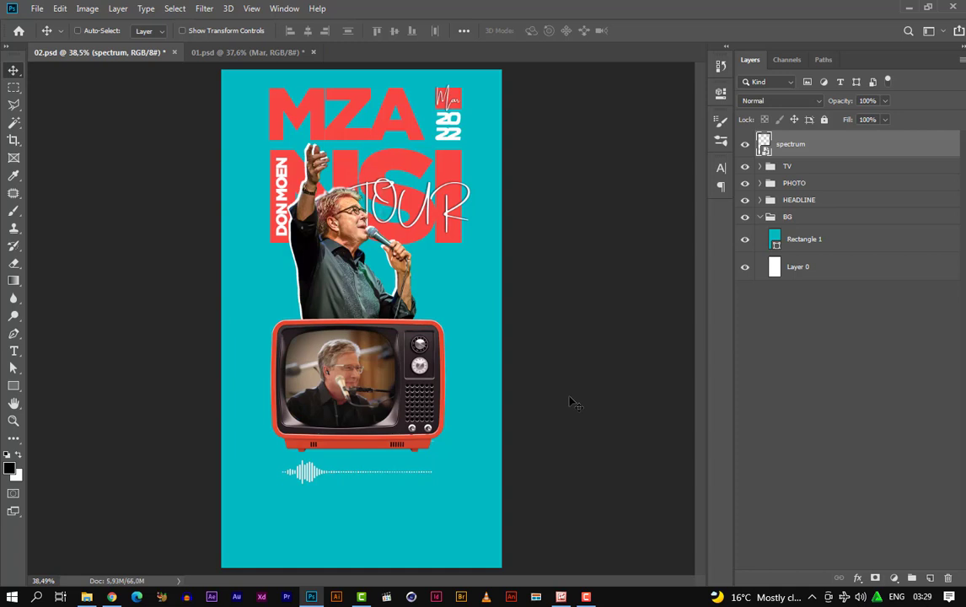
key("Down")
key("Down")
key("Down")
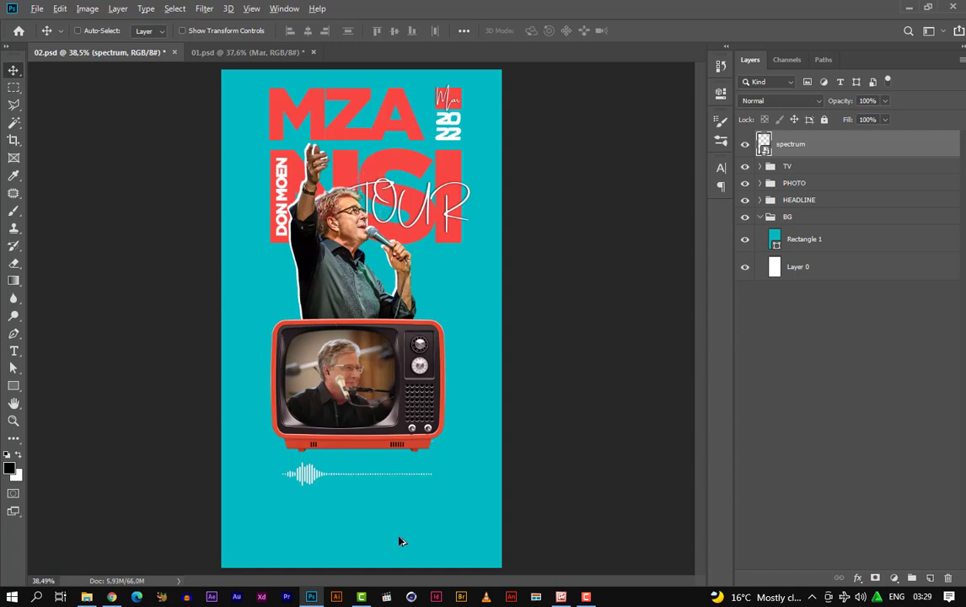
scroll(383, 460, "up", 3)
scroll(384, 459, "down", 4)
scroll(281, 429, "up", 3)
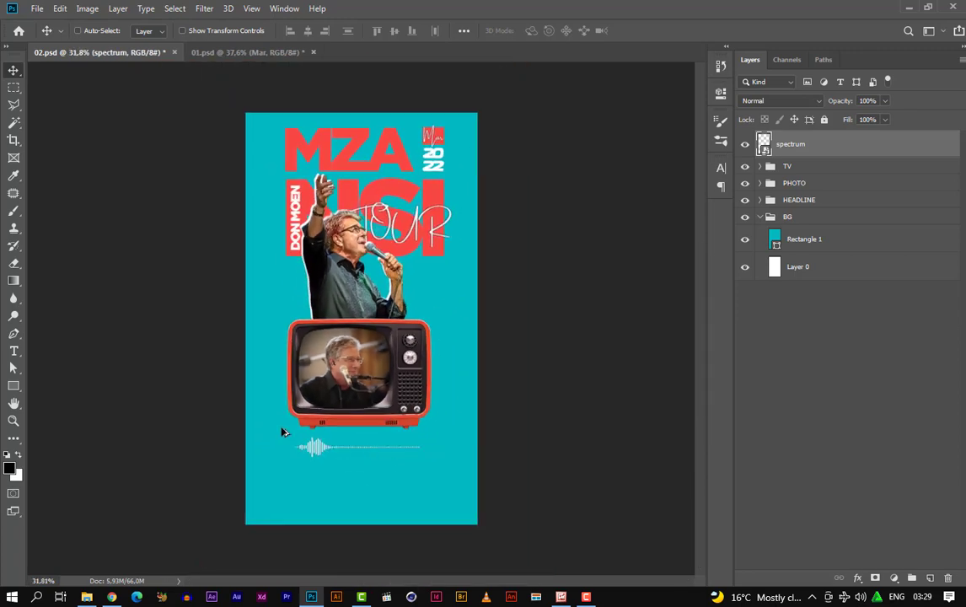
scroll(325, 431, "down", 4)
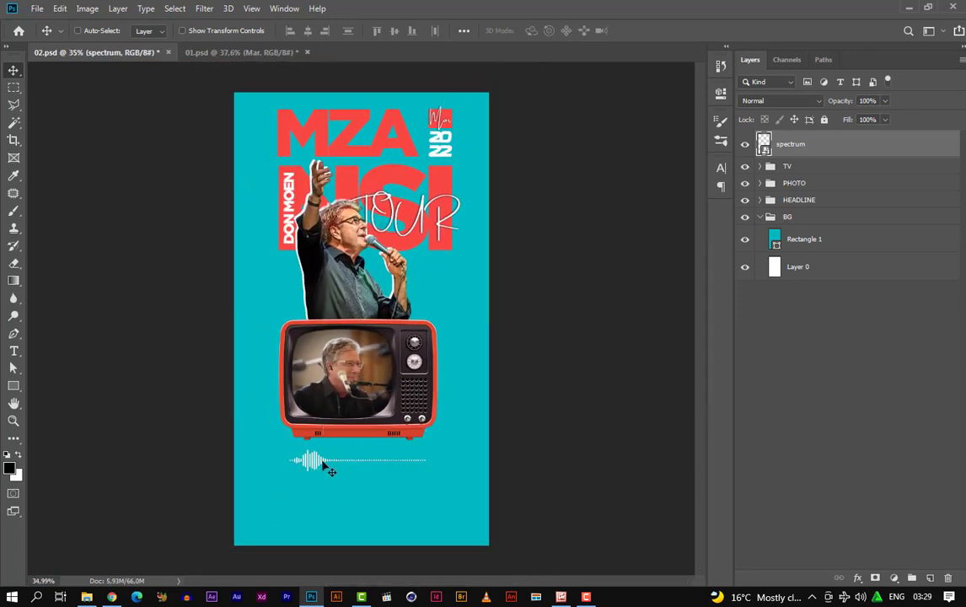
Draw a small 84 × 81 px rounded square below the waveform
left_click(14, 385)
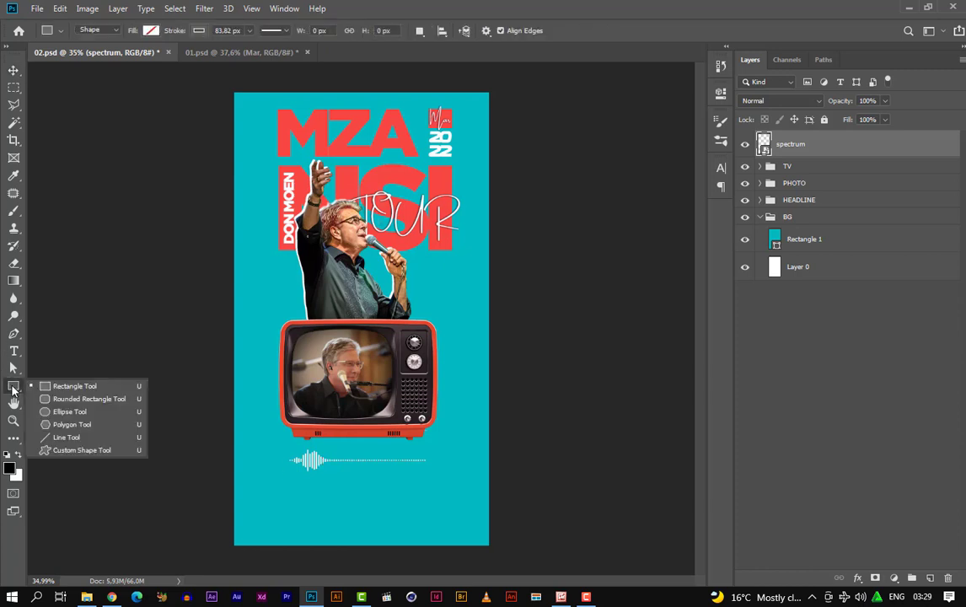
left_click(64, 403)
left_click_drag(270, 478, 287, 495)
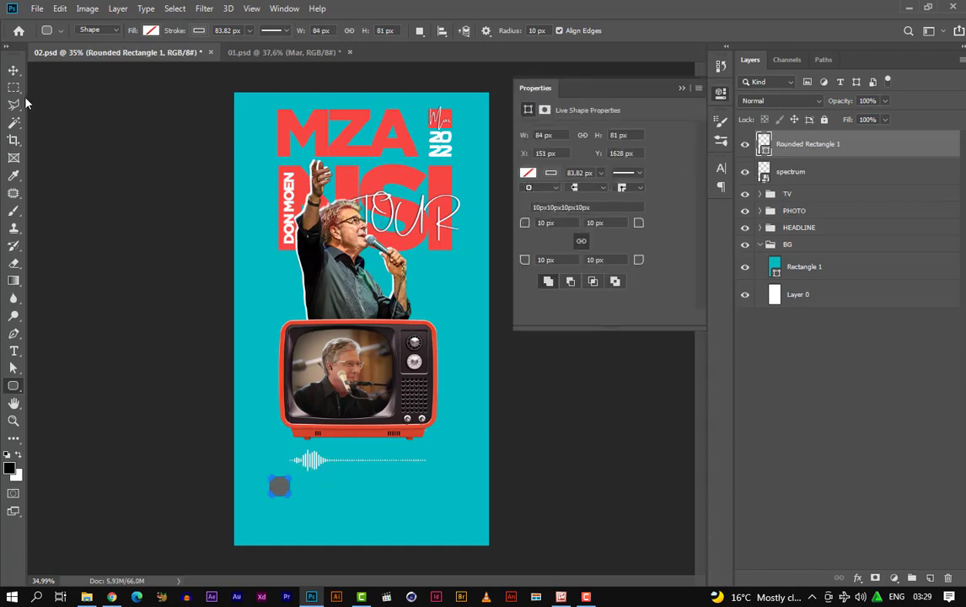
Switch back to the Move tool and bring up the finished 01.psd reference poster
key("v")
scroll(287, 527, "up", 5)
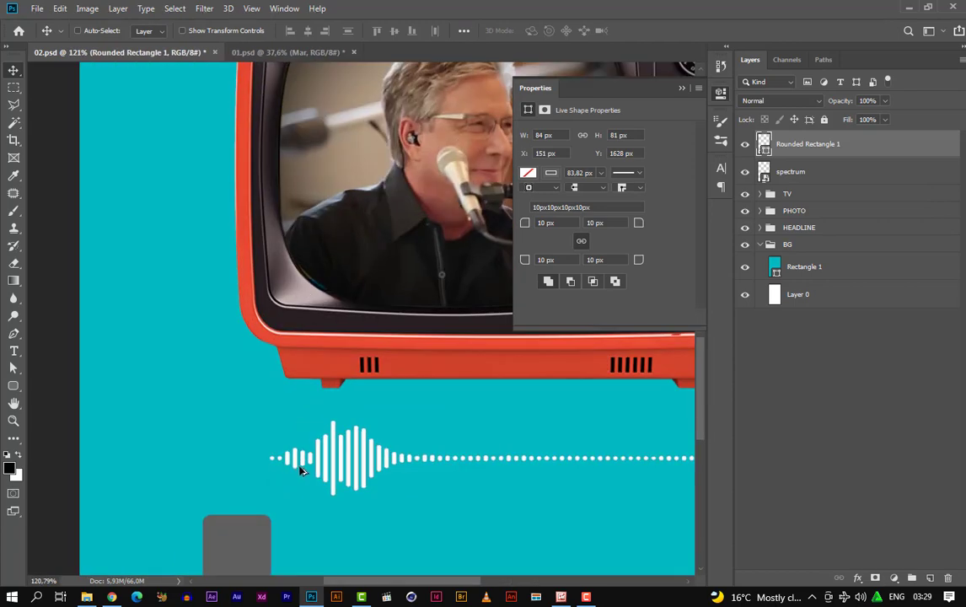
scroll(373, 290, "down", 3)
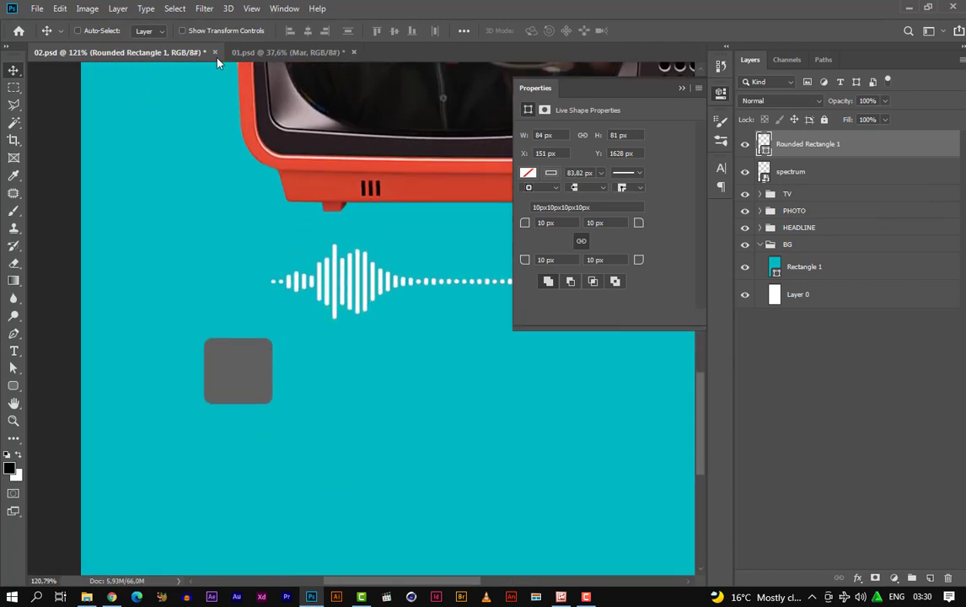
left_click(255, 52)
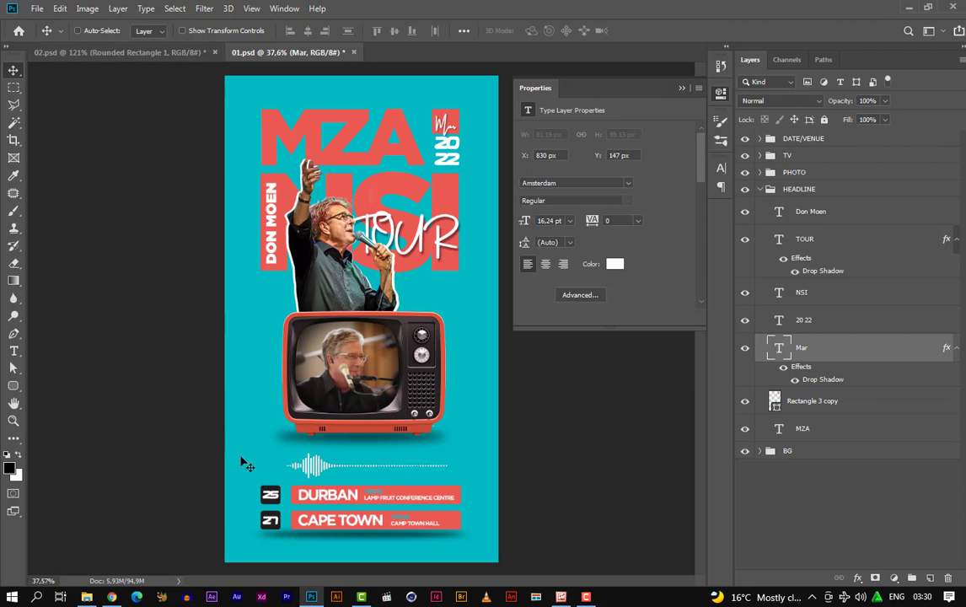
Back in 02.psd, fill the rounded square with near-black 0f0f0f
left_click(93, 53)
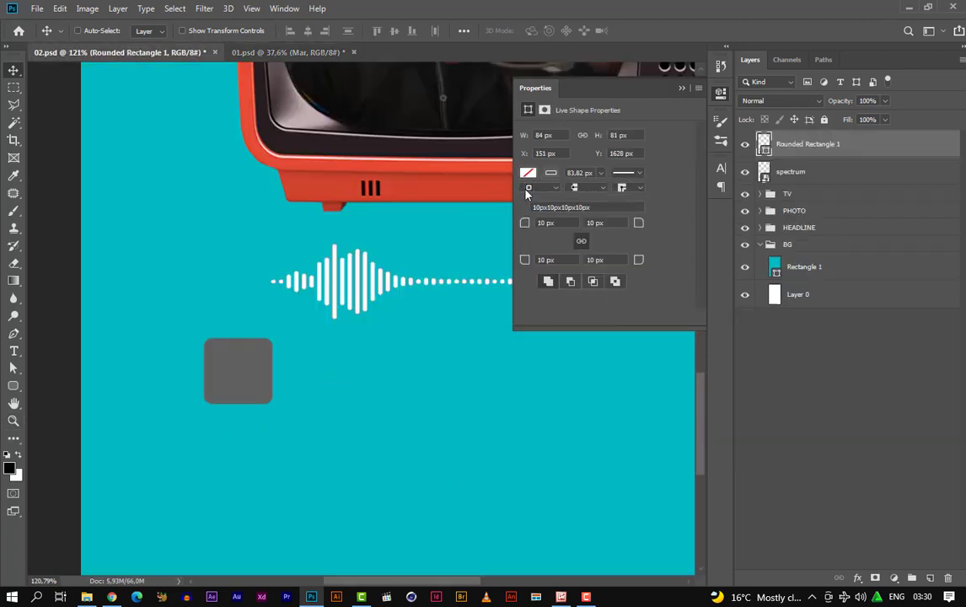
left_click(553, 174)
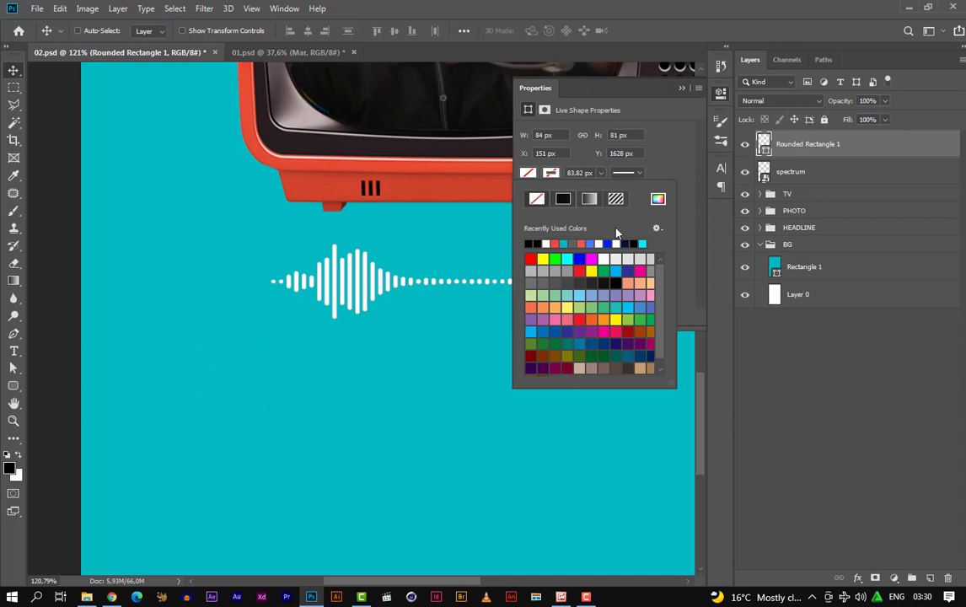
left_click(540, 243)
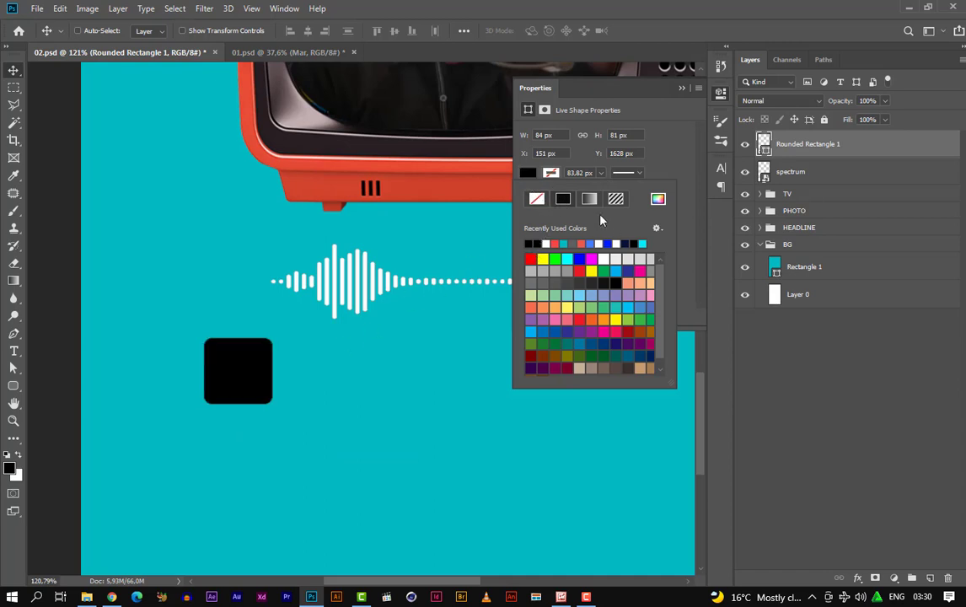
left_click(658, 199)
mouse_move(496, 505)
left_mouse_down()
mouse_move(486, 497)
mouse_move(478, 507)
left_mouse_up()
left_click(780, 339)
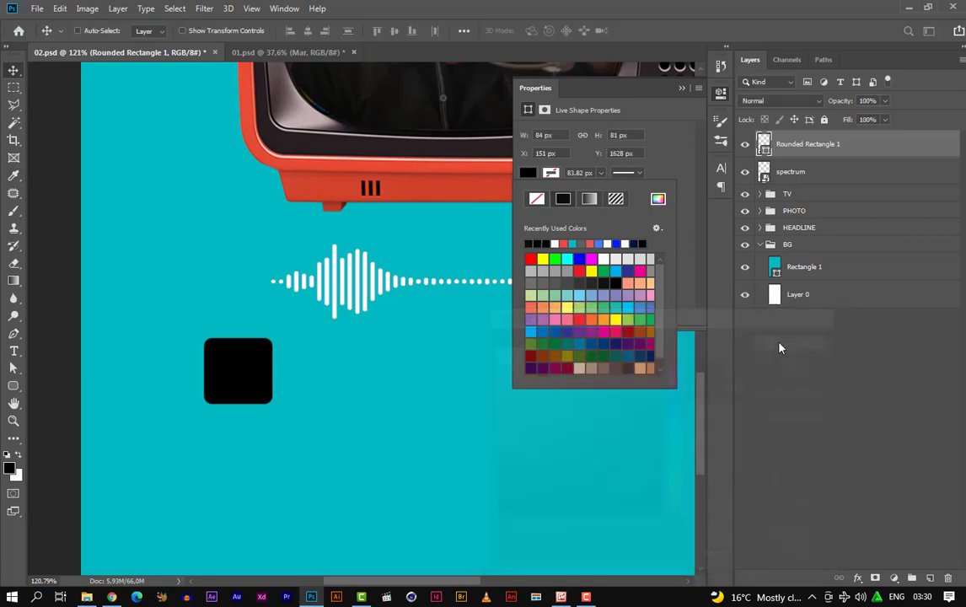
left_click(683, 89)
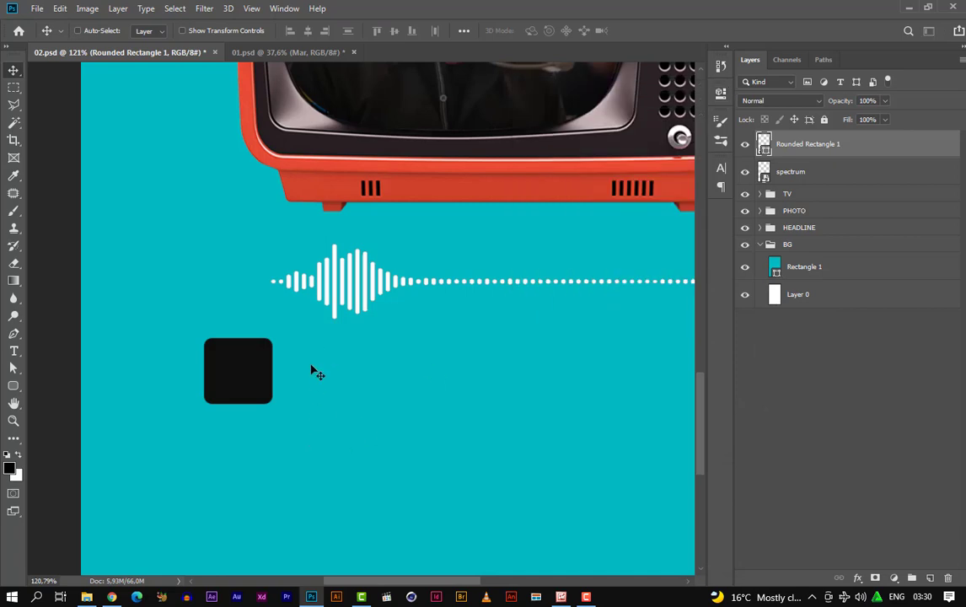
Draw a 634 × 85 px rounded bar beside the square and fill it with the TV's red
scroll(314, 371, "down", 3)
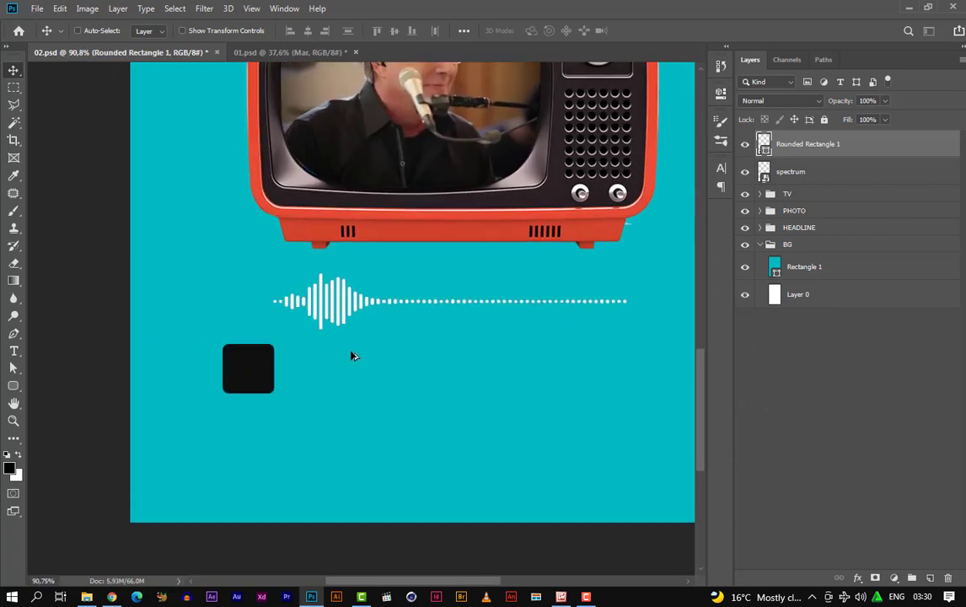
left_click(14, 385)
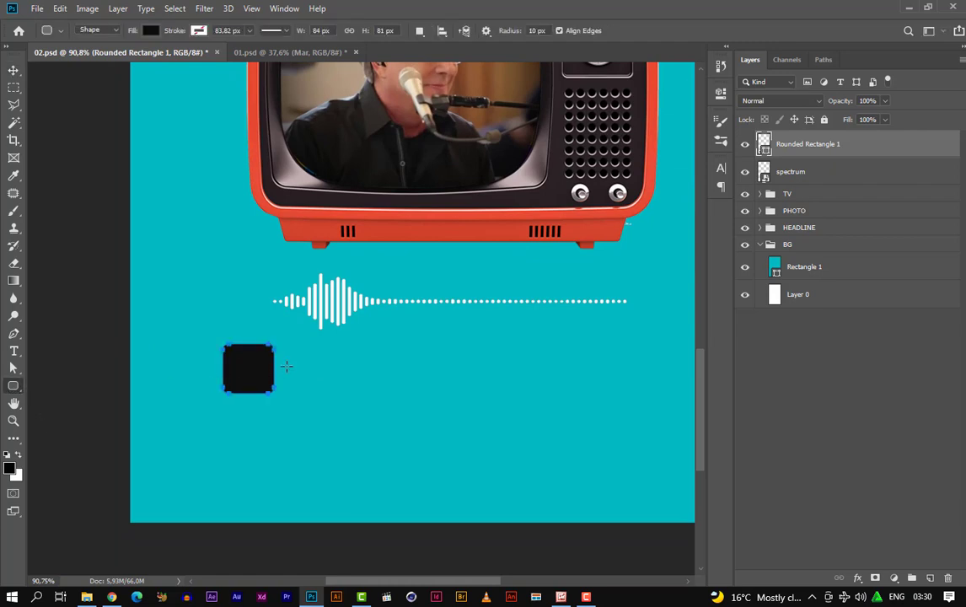
left_click_drag(290, 345, 678, 393)
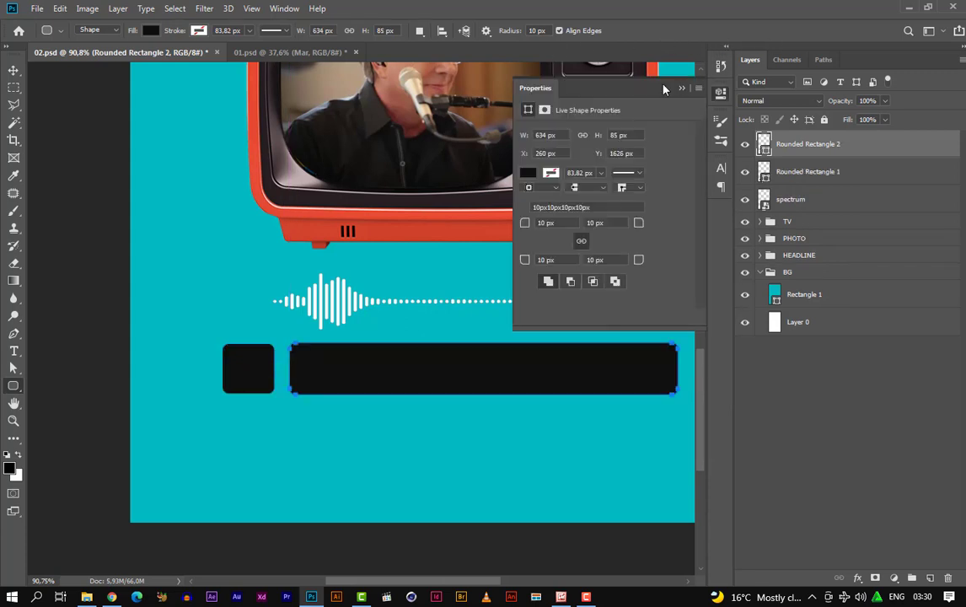
left_click(528, 173)
left_click(658, 199)
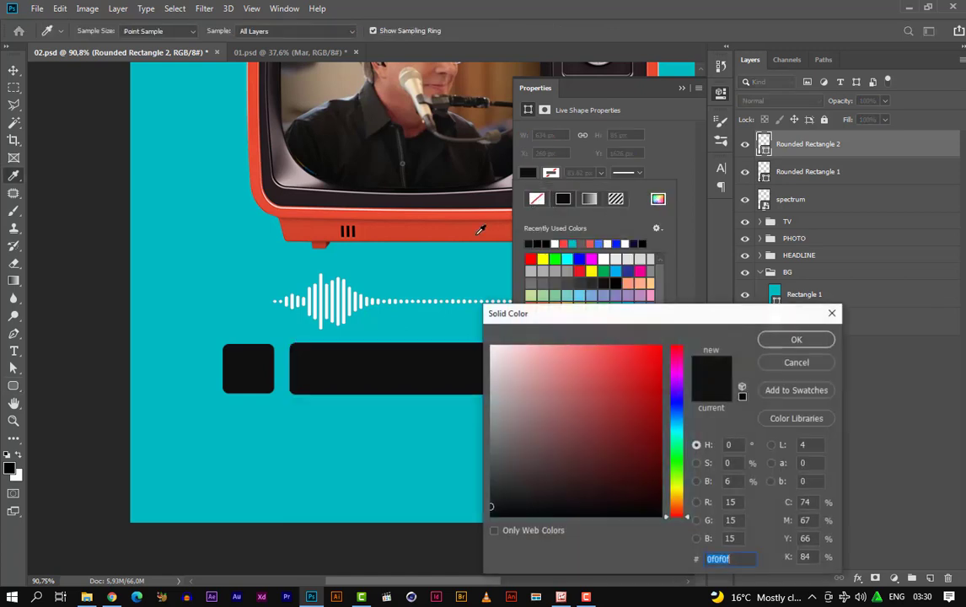
left_click(340, 207)
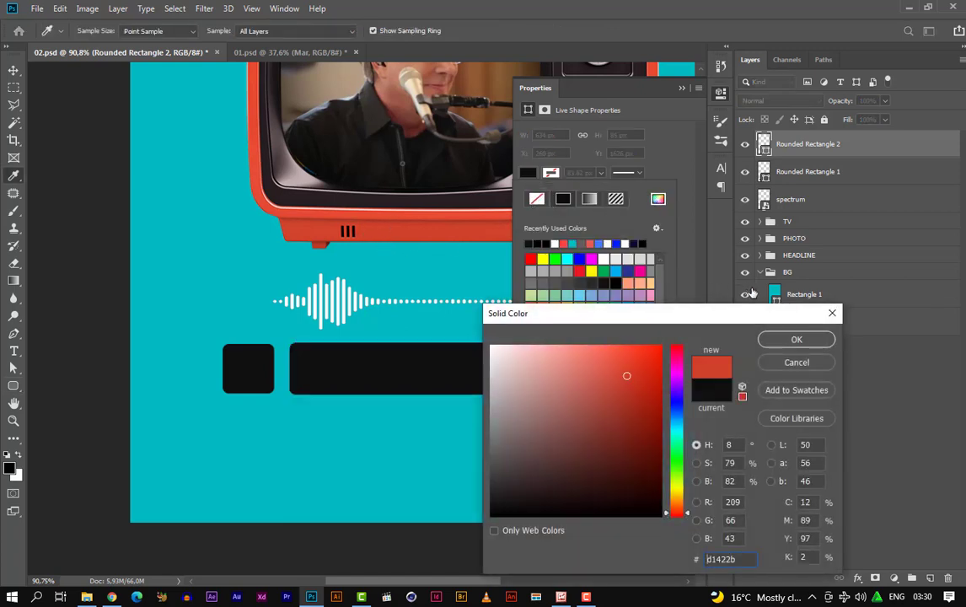
left_click(774, 340)
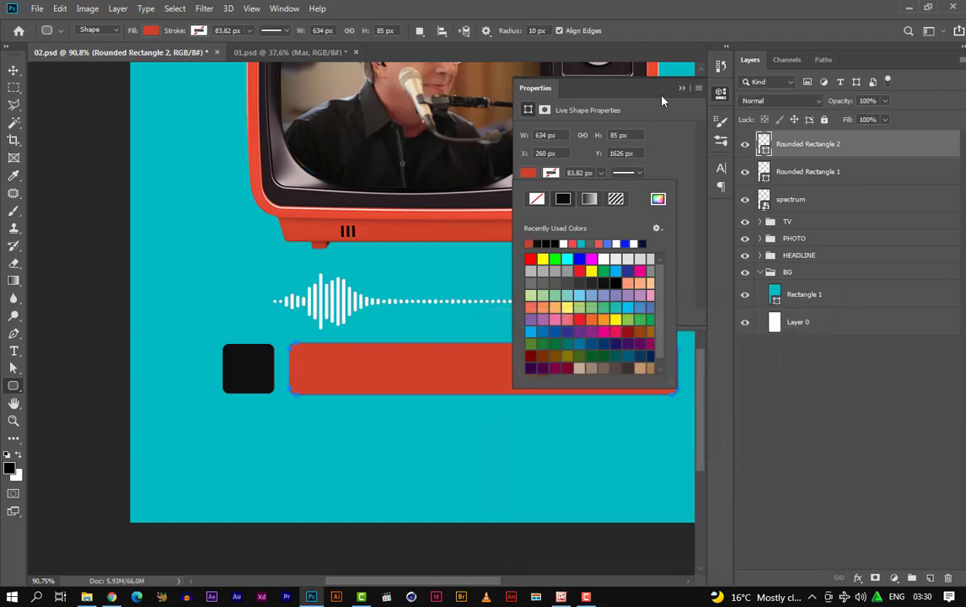
left_click(12, 70)
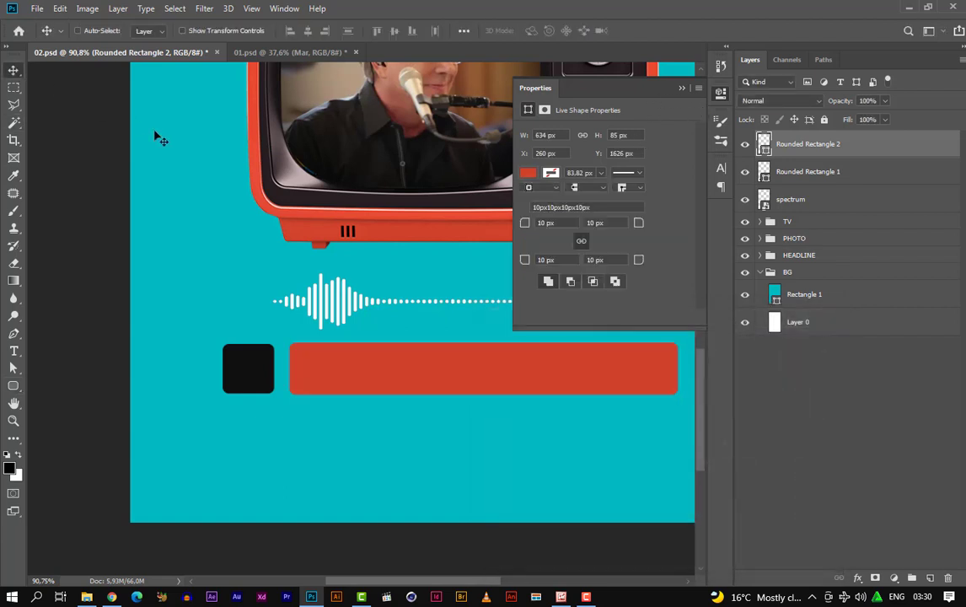
scroll(270, 201, "down", 4)
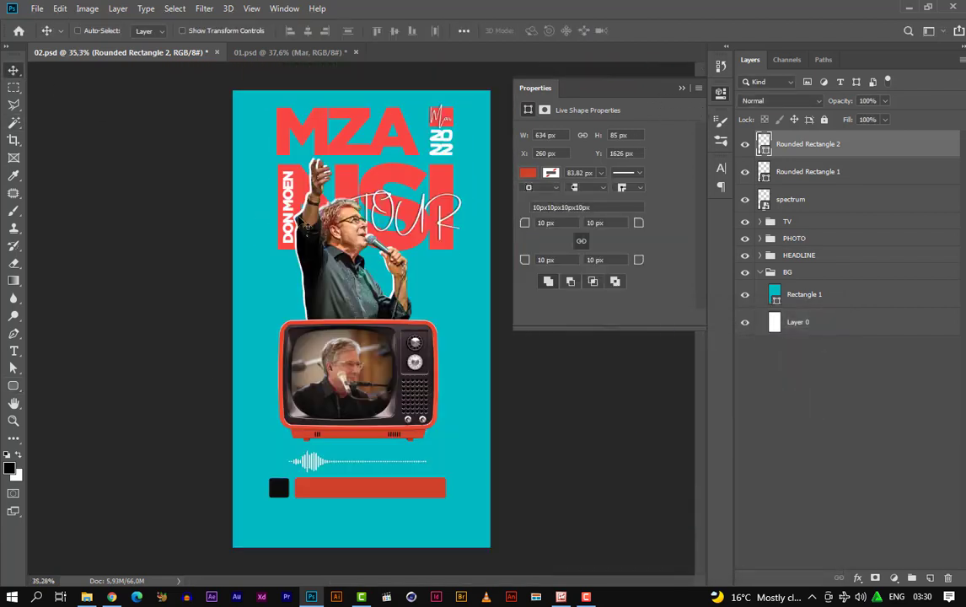
Recolour the bar with the brighter headline red fa4844 and select the square and bar layers
left_click(528, 174)
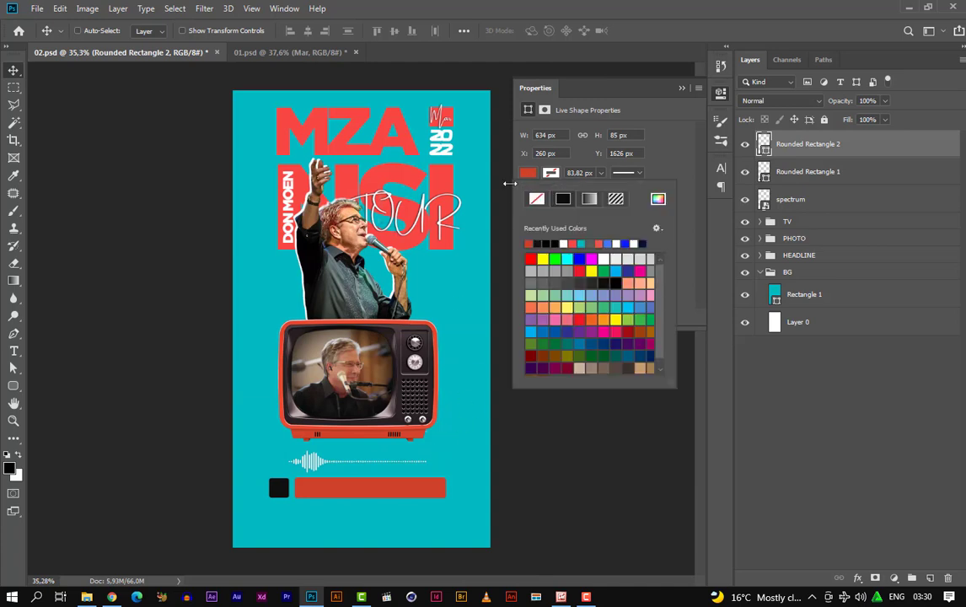
left_click(658, 199)
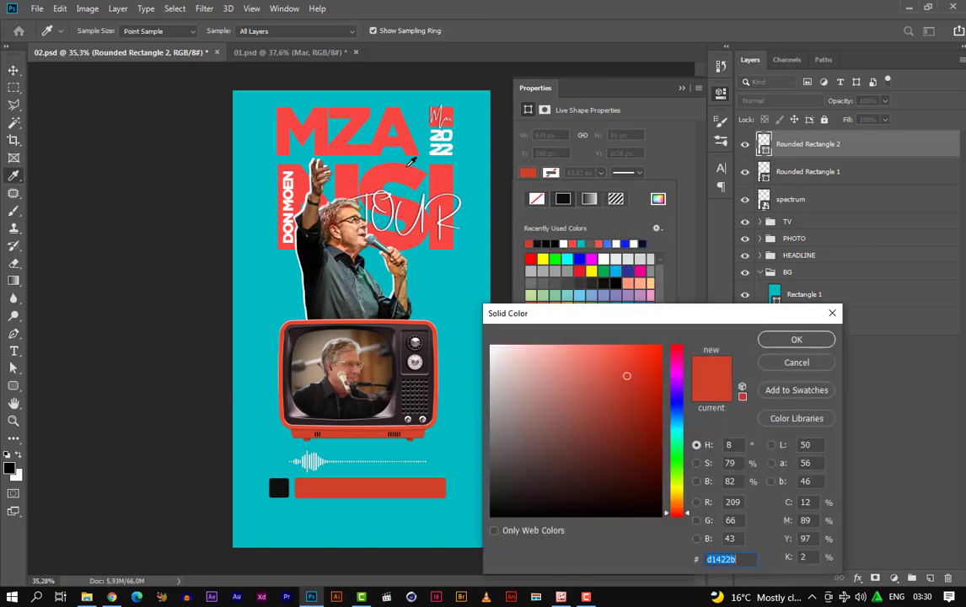
left_click(428, 167)
left_click(763, 340)
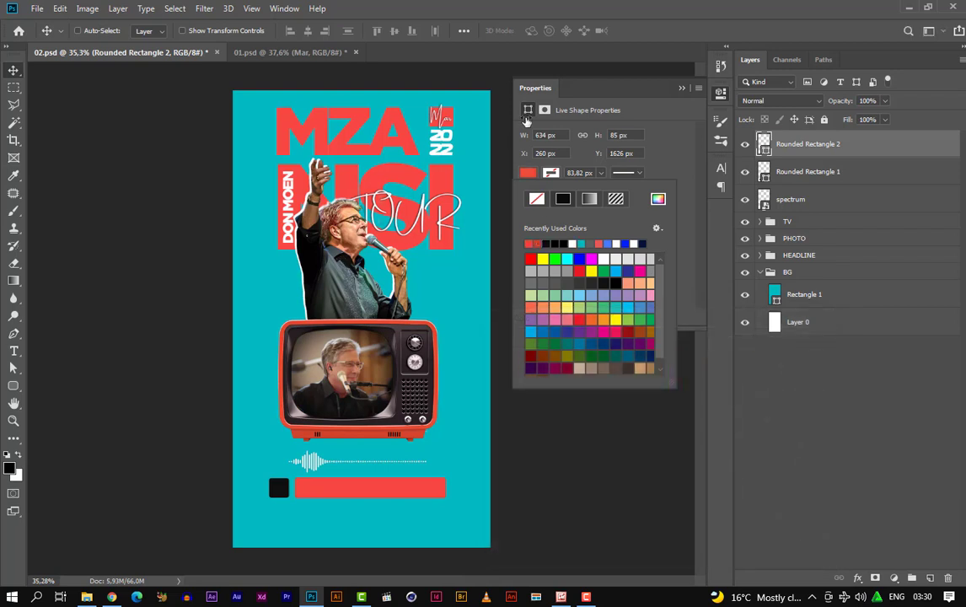
left_click(719, 97)
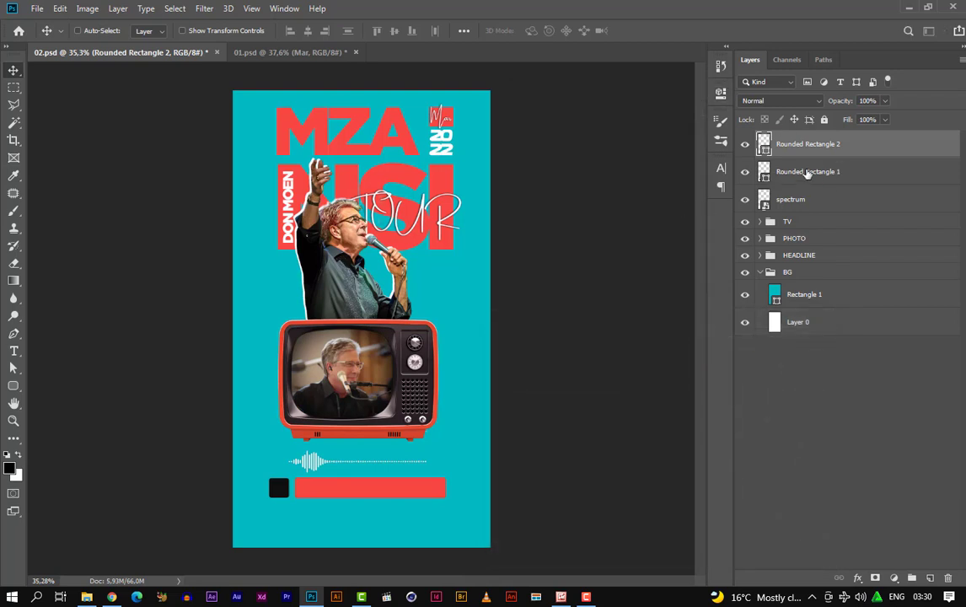
left_click(808, 173)
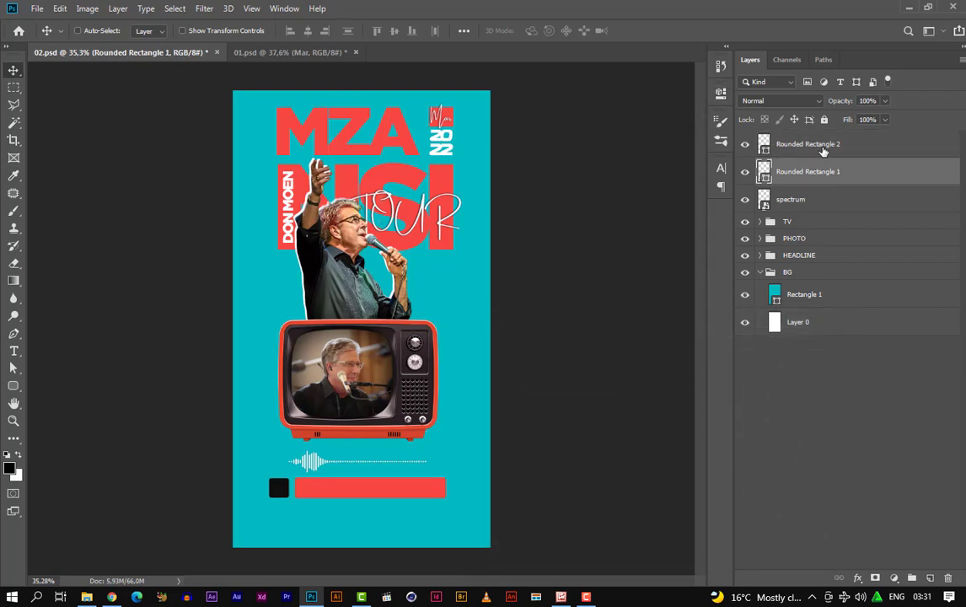
left_click(814, 148)
Duplicate the black square and red bar as a second row below
left_click(777, 171, "shift")
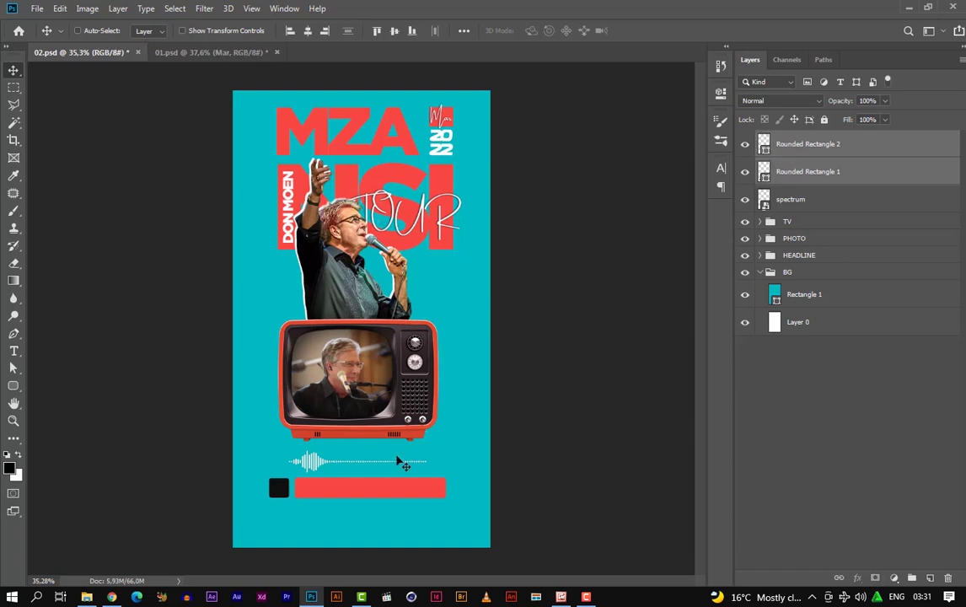
left_click_drag(390, 499, 389, 522)
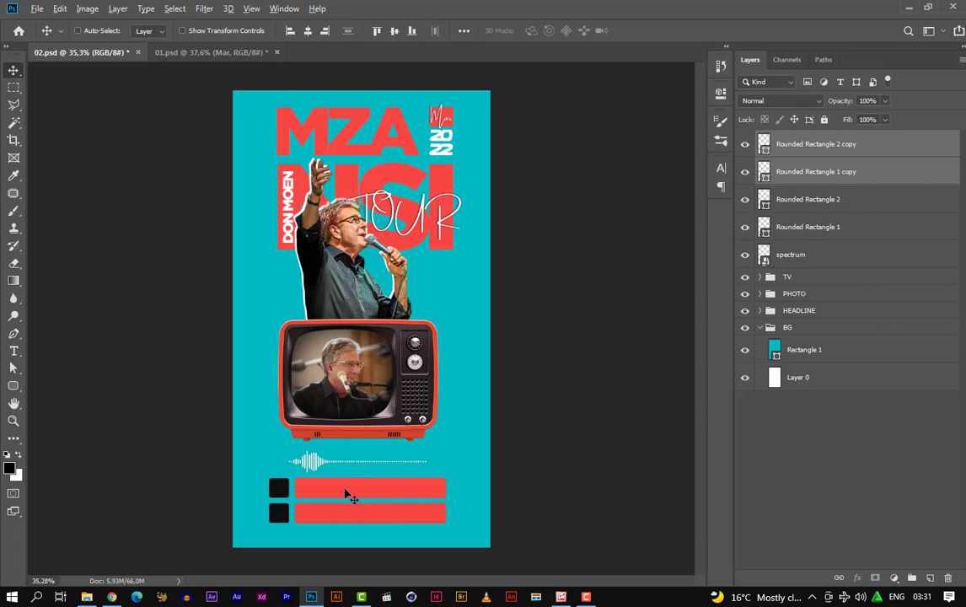
scroll(352, 472, "up", 2)
scroll(475, 170, "down", 2)
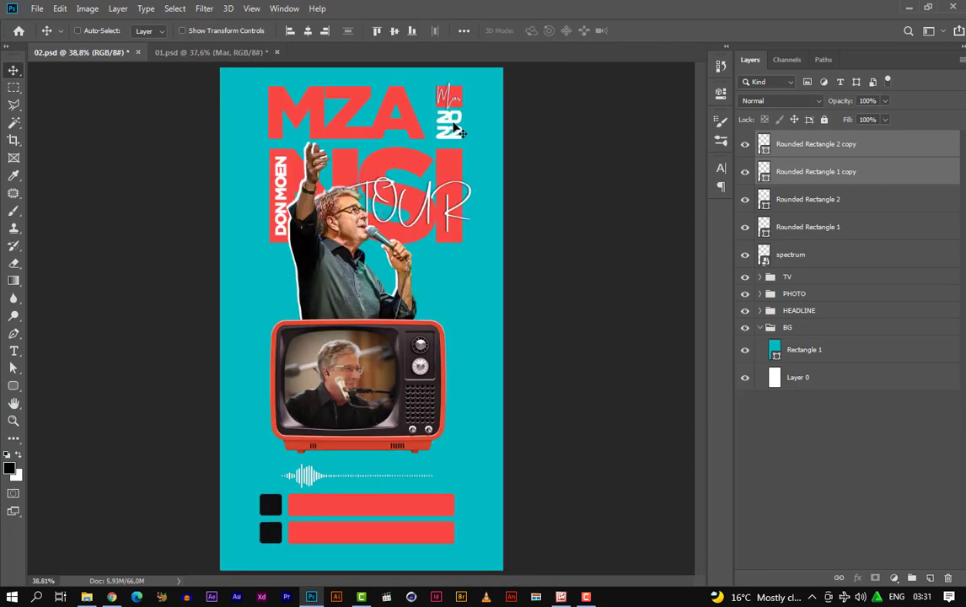
Copy the 20 text onto the first black square, bring its layer to the top and resize it
left_click(459, 125, "ctrl")
left_click_drag(456, 123, 329, 469)
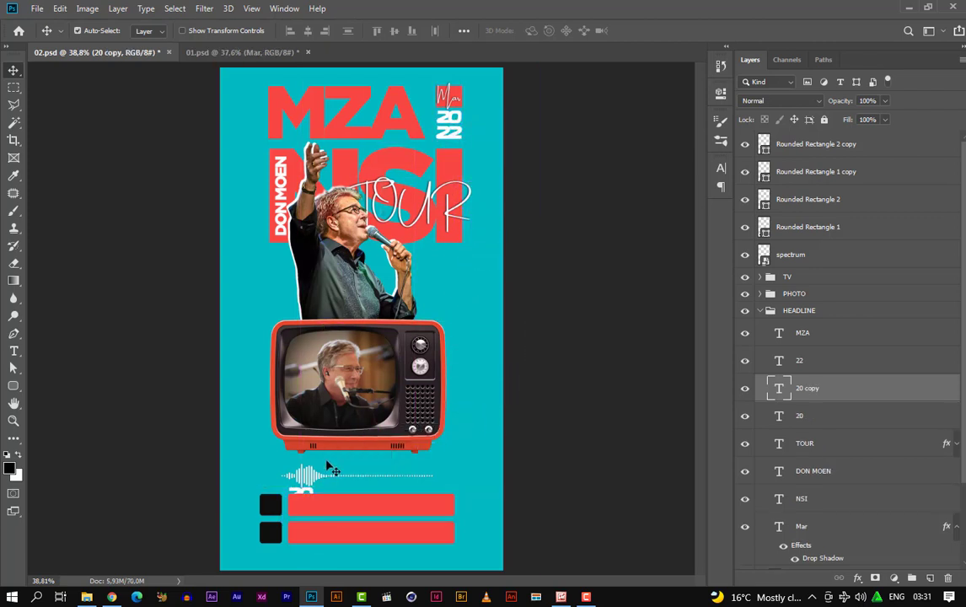
key("ctrl+shift+bracketright")
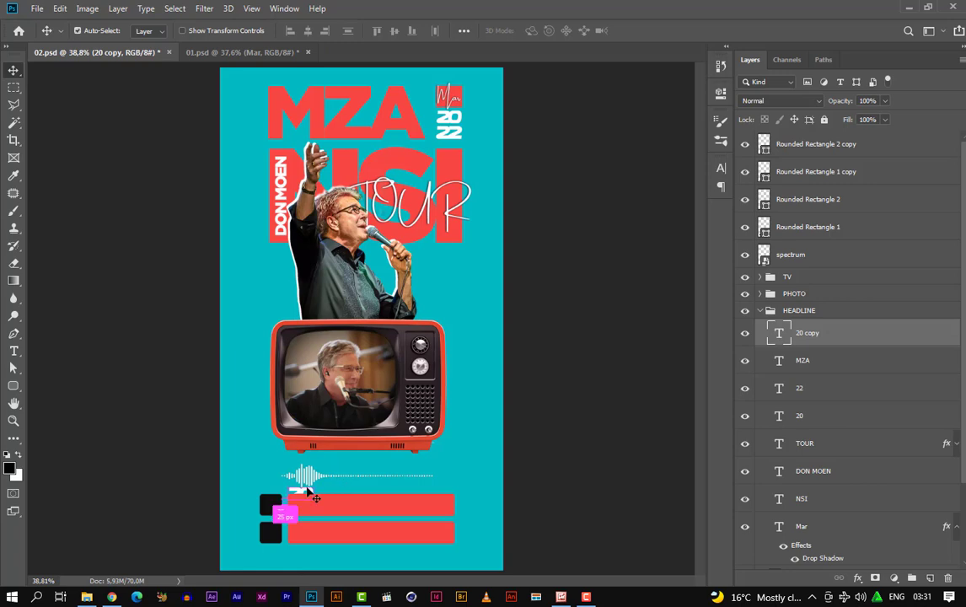
key("ctrl+shift+bracketright")
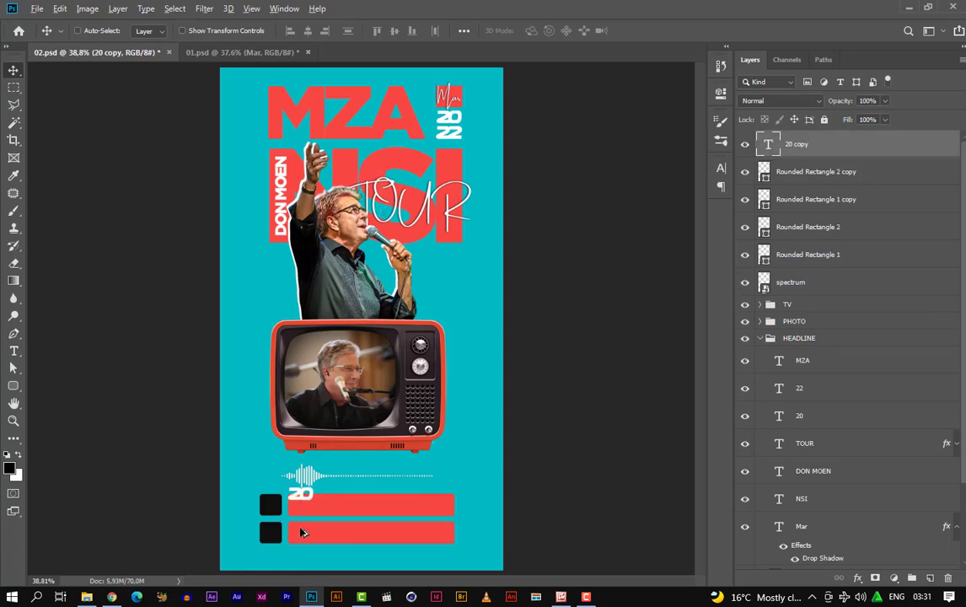
scroll(310, 498, "up", 5)
left_click_drag(304, 470, 194, 497)
key("ctrl+t")
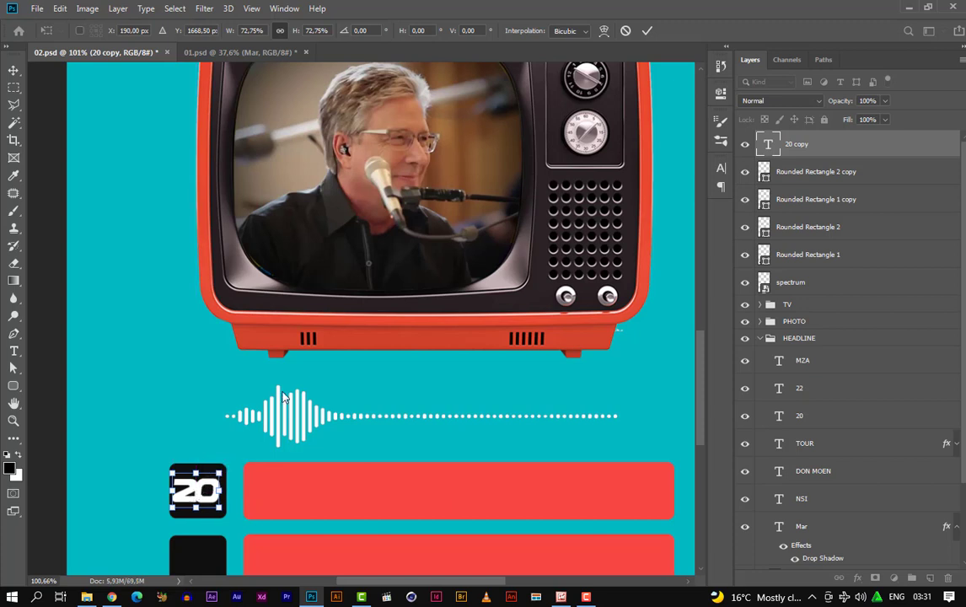
key("Return")
Change the copied date to 25
key("t")
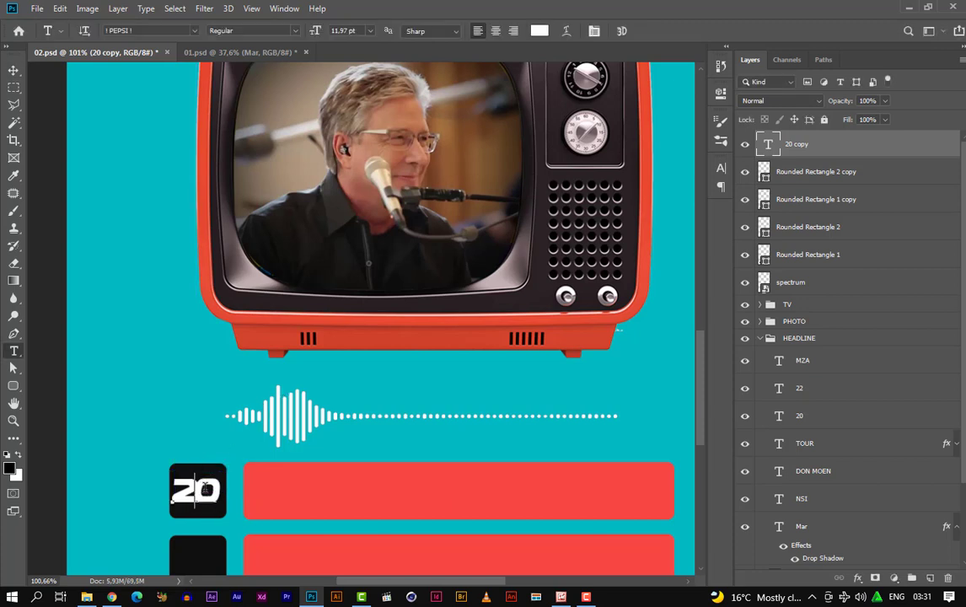
left_click(200, 498)
key("BackSpace")
type("5")
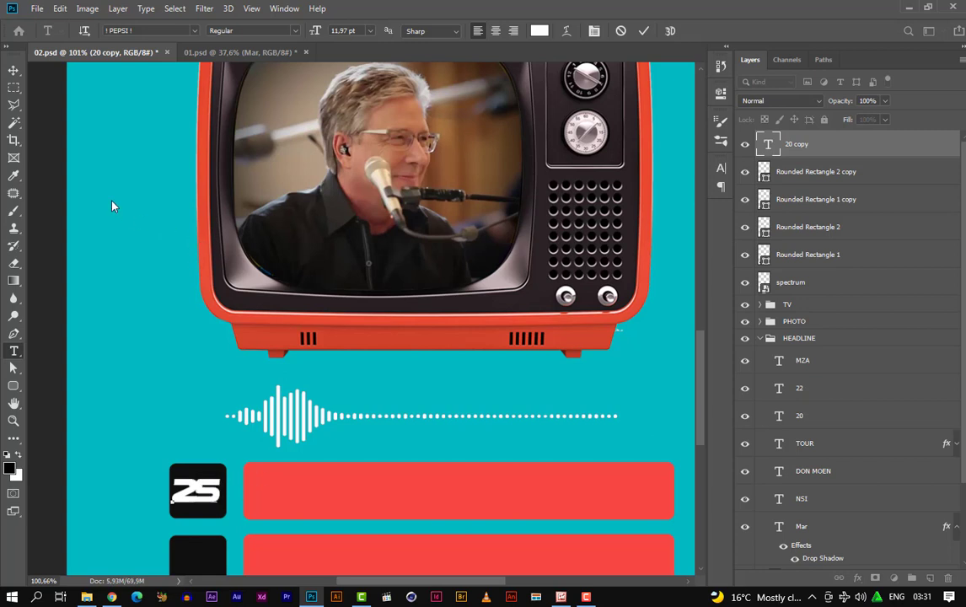
left_click(13, 70)
Duplicate the 25 onto the second black square and change it to 27
left_click_drag(287, 465, 290, 271)
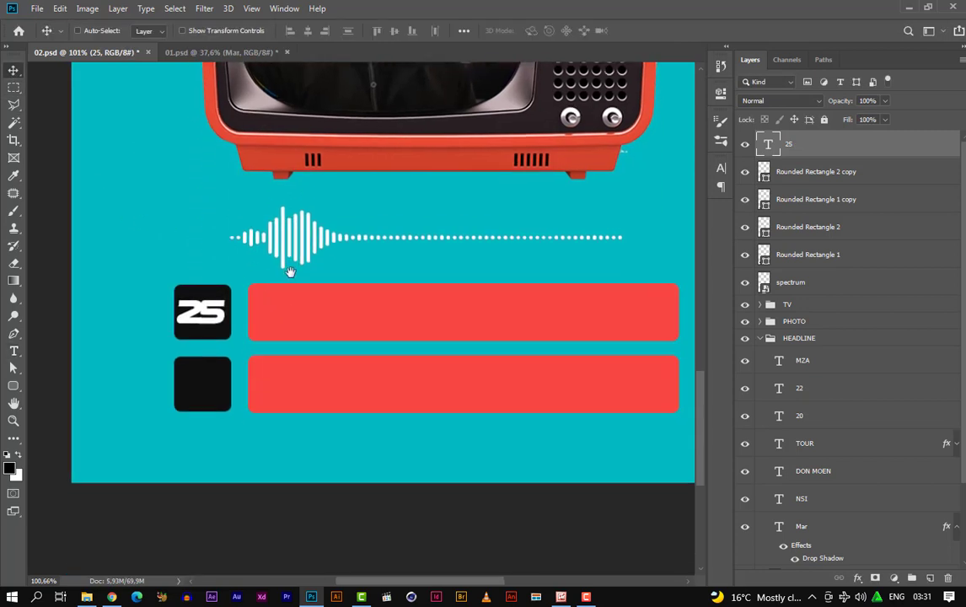
left_click_drag(205, 315, 205, 387)
key("t")
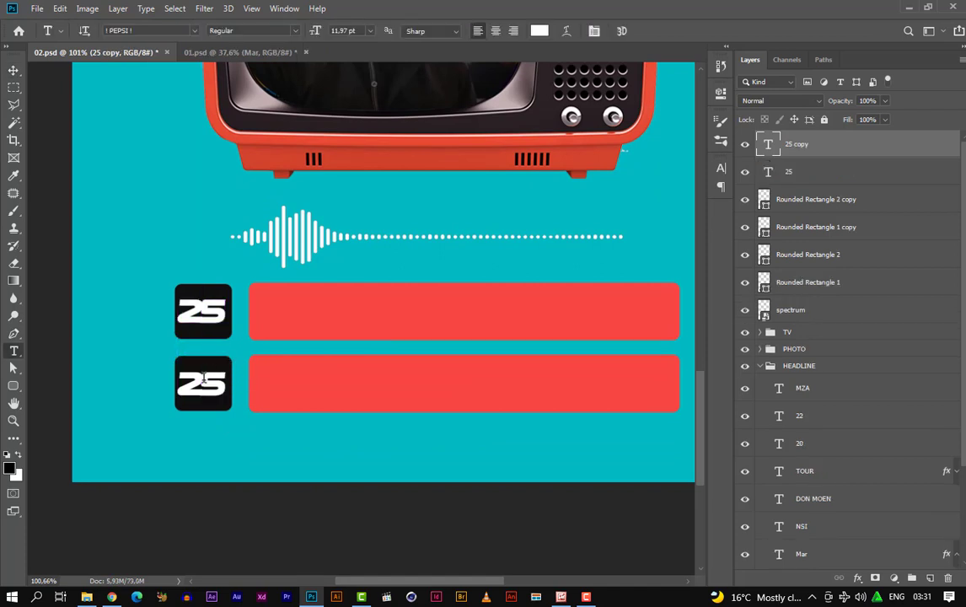
key("Return")
type("20")
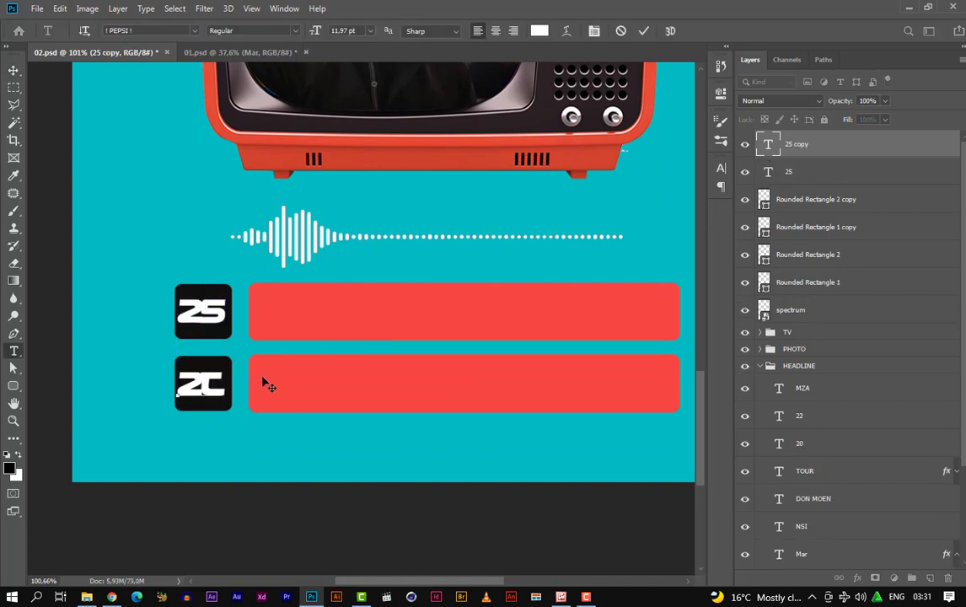
key("BackSpace")
type("7")
left_click(17, 73)
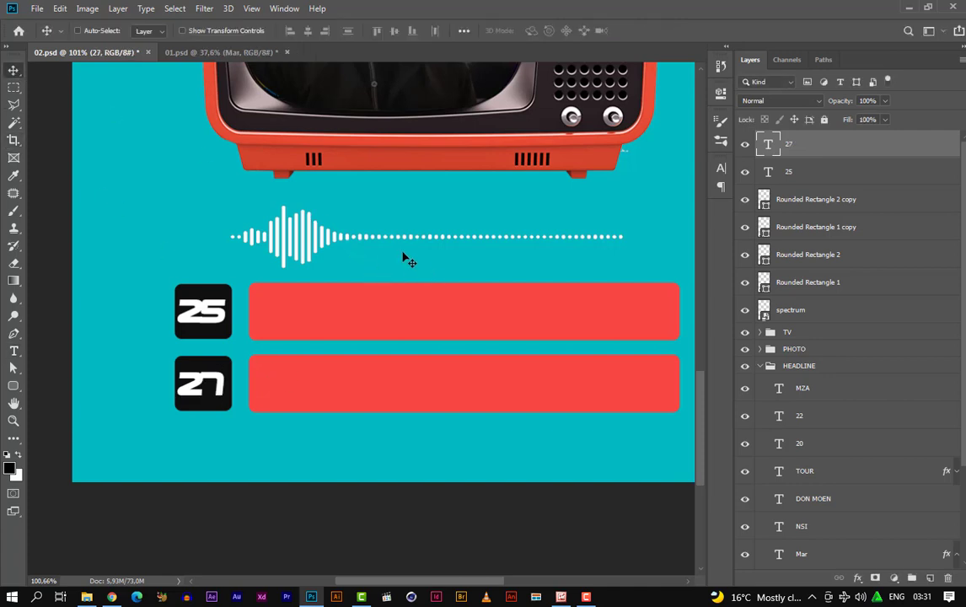
scroll(353, 268, "down", 3)
scroll(352, 268, "down", 2)
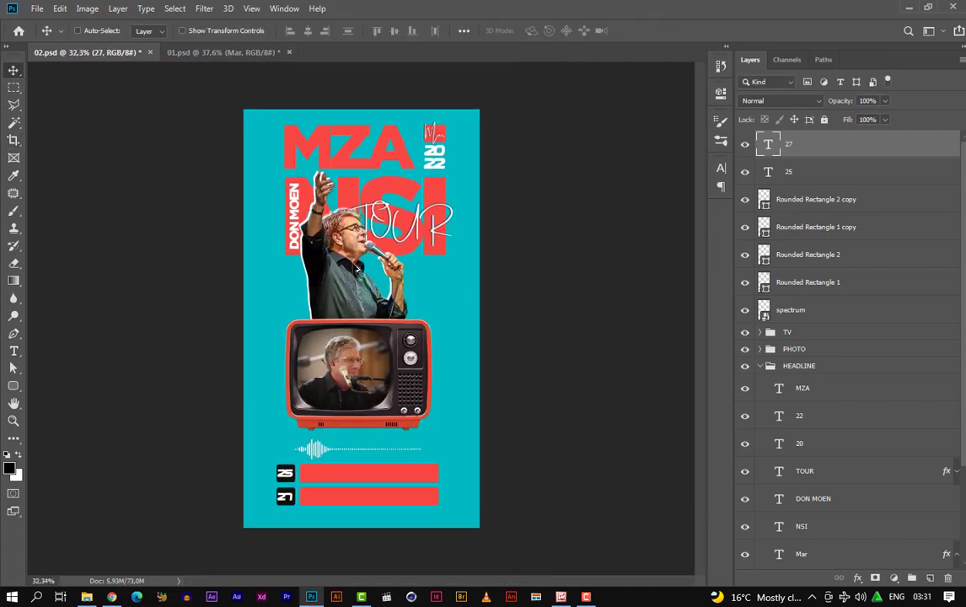
Duplicate the MZA headline down near the TV, shrink it and move it left
left_click(364, 157, "ctrl")
left_click_drag(365, 139, 394, 432)
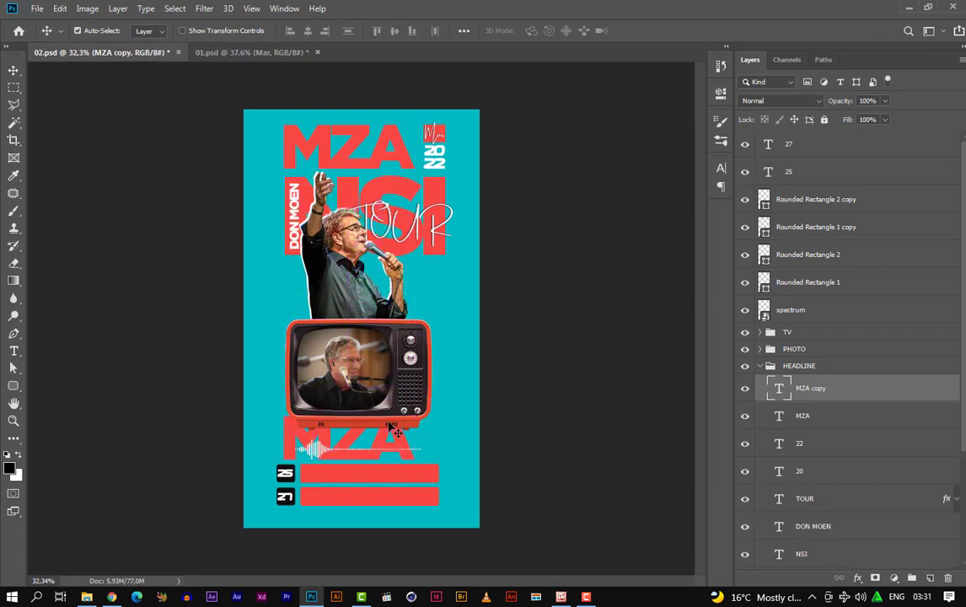
key("ctrl+t")
left_click_drag(377, 381, 373, 439)
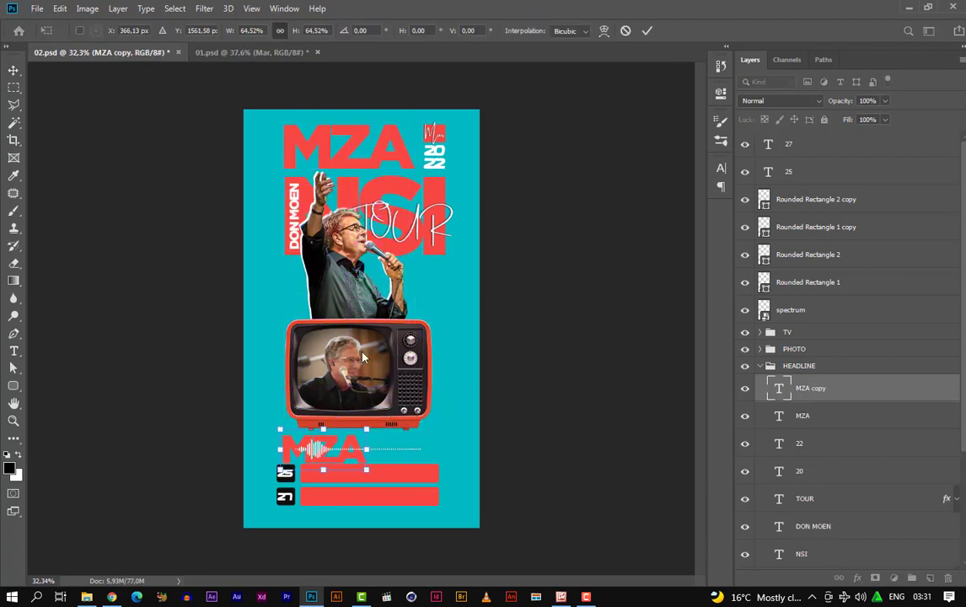
key("Return")
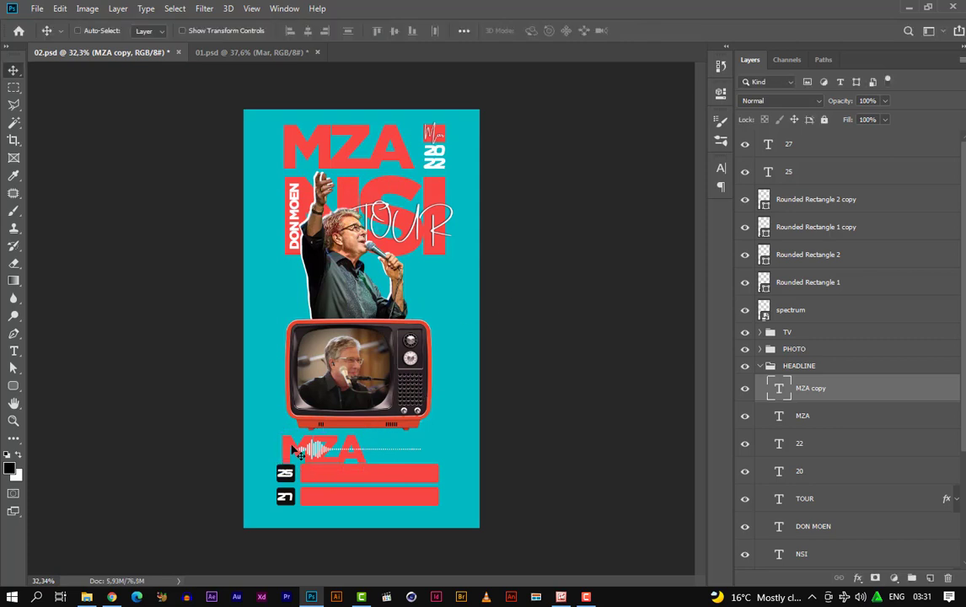
mouse_move(264, 405)
left_mouse_down()
mouse_move(241, 384)
mouse_move(261, 416)
left_mouse_up()
Set the MZA copy's text colour to white #ffffff
key("t")
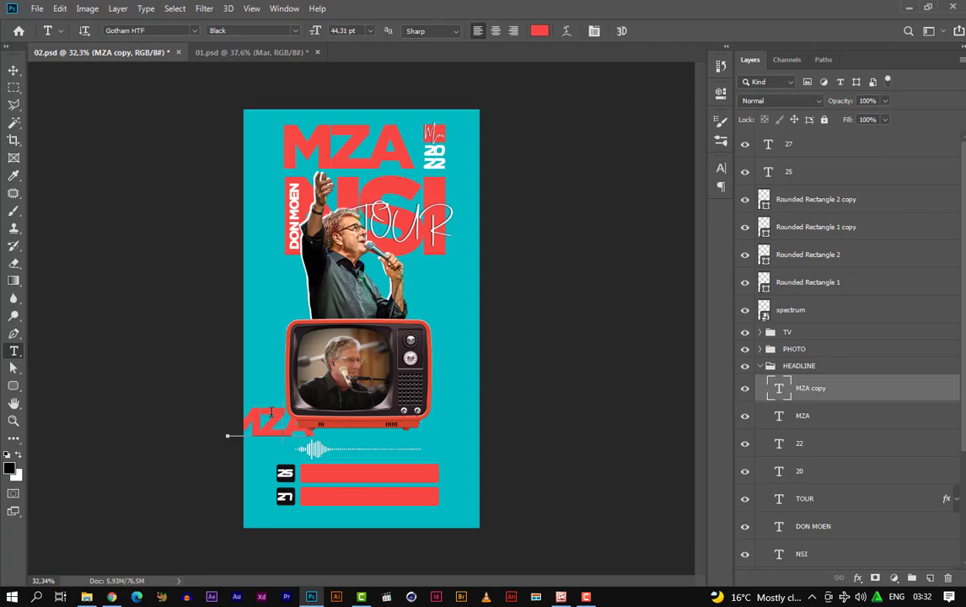
double_click(253, 422)
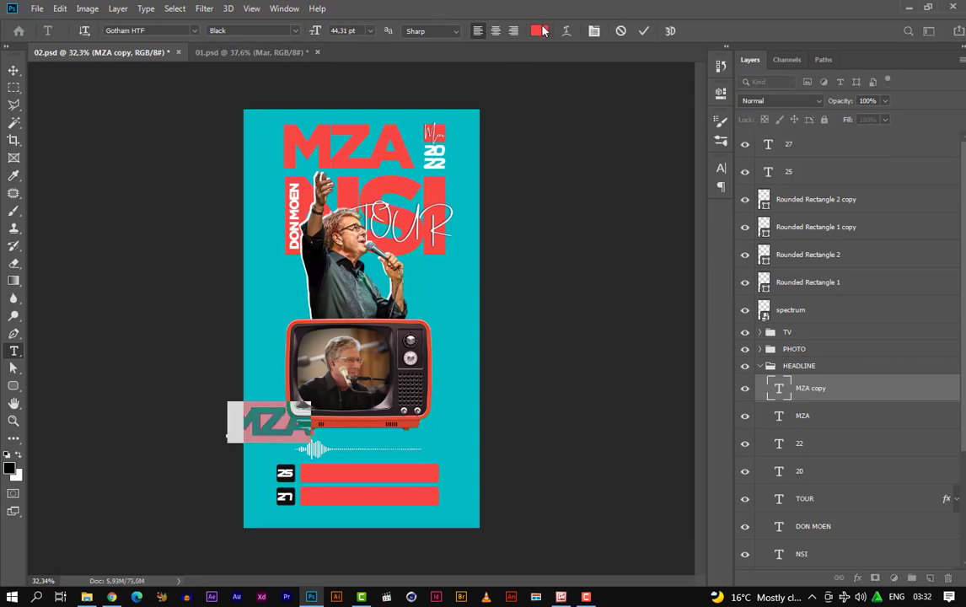
left_click(540, 31)
type("ffffff")
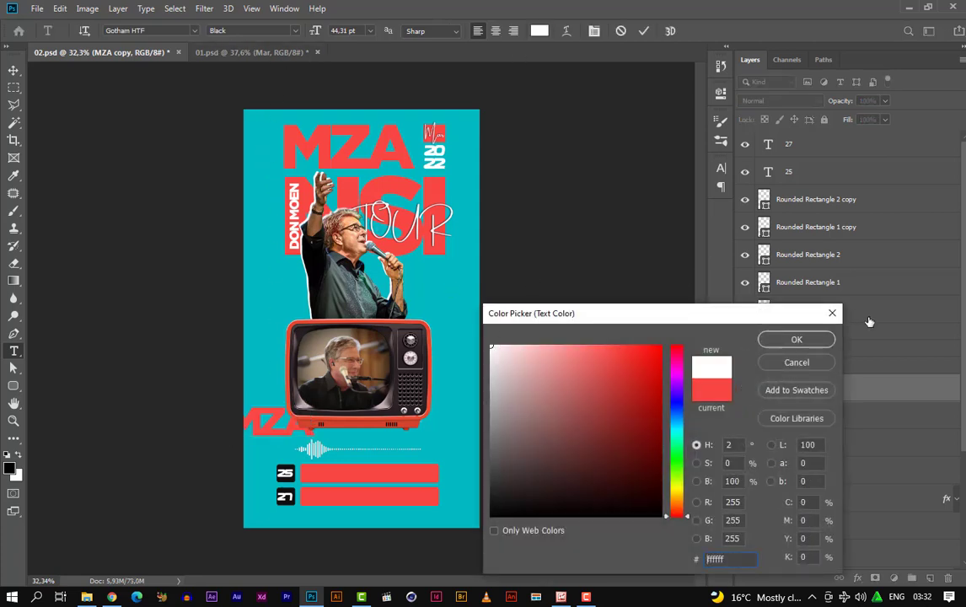
left_click(818, 339)
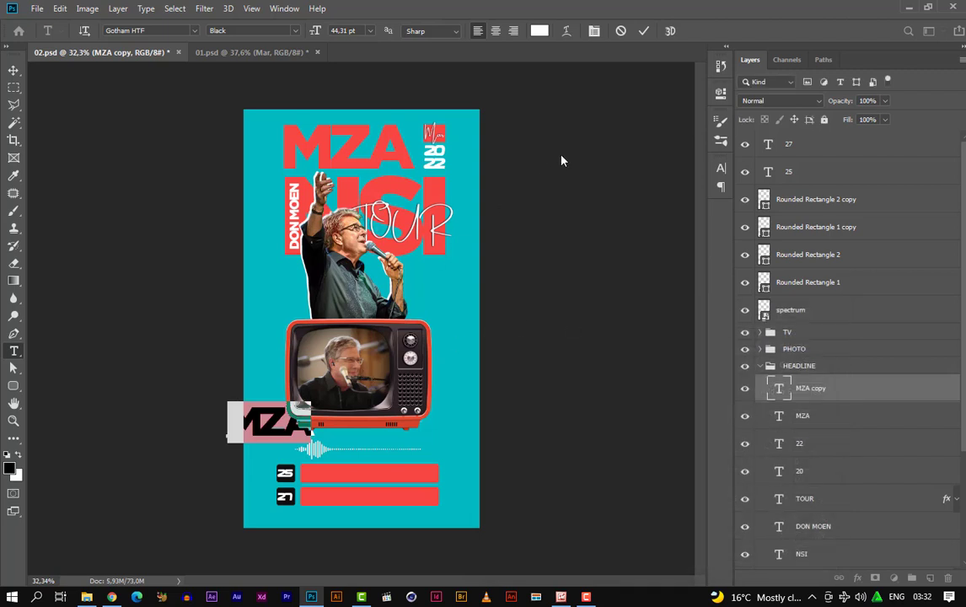
left_click(14, 70)
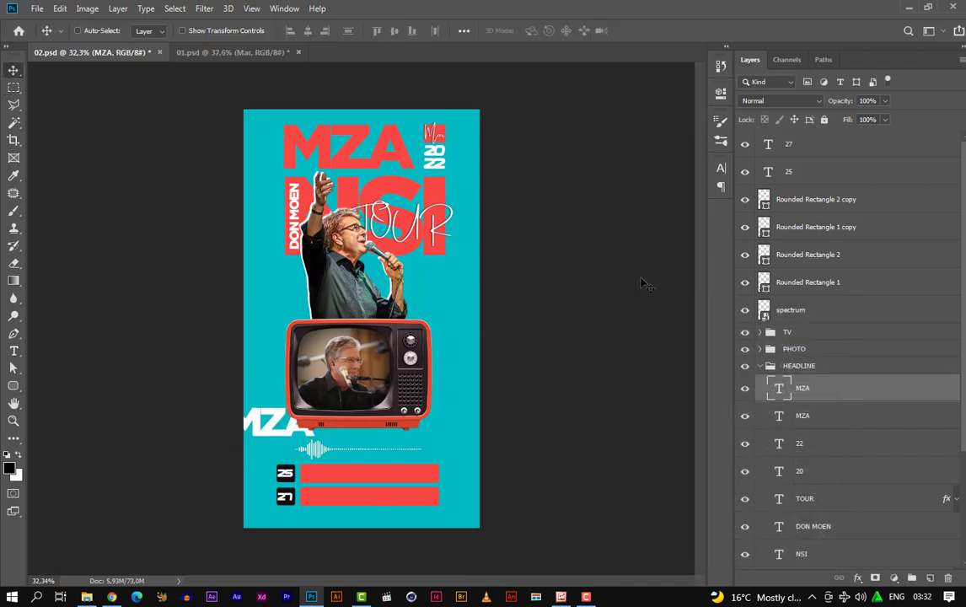
Shrink the white MZA, bring its layer to the top and place it on the first red bar
key("ctrl+t")
left_click_drag(226, 400, 283, 427)
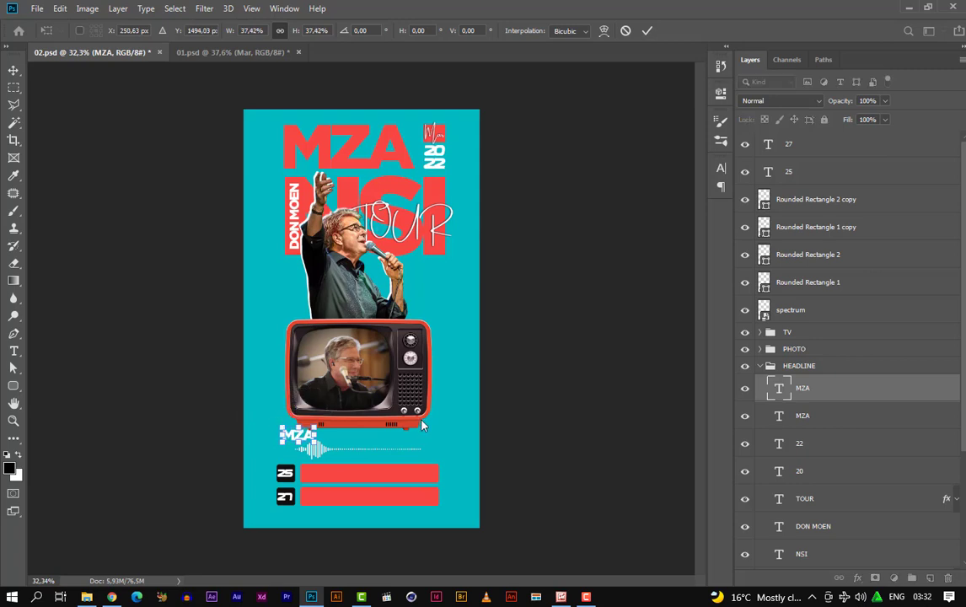
key("Return")
key("ctrl+shift+bracketright")
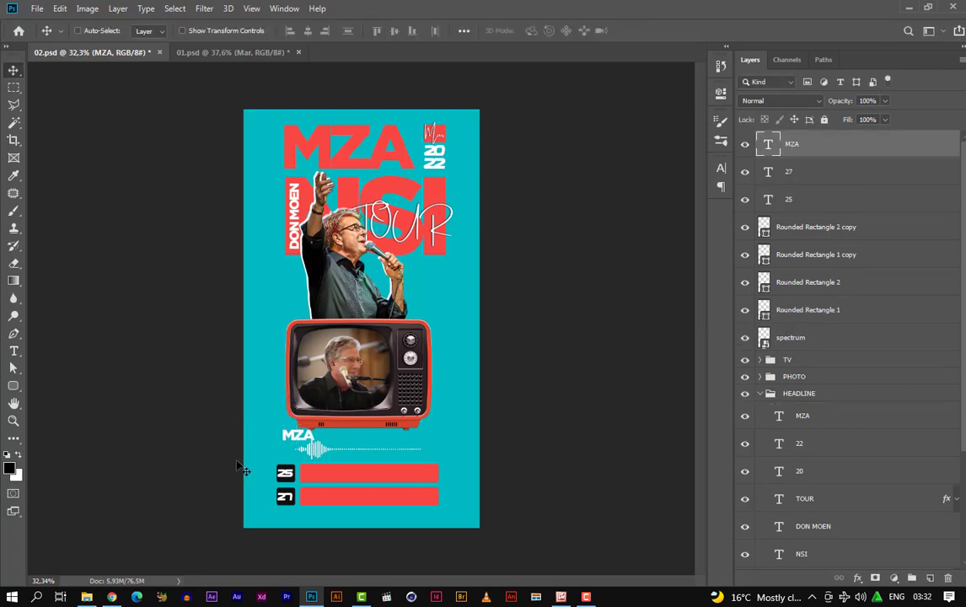
left_click_drag(293, 439, 323, 481)
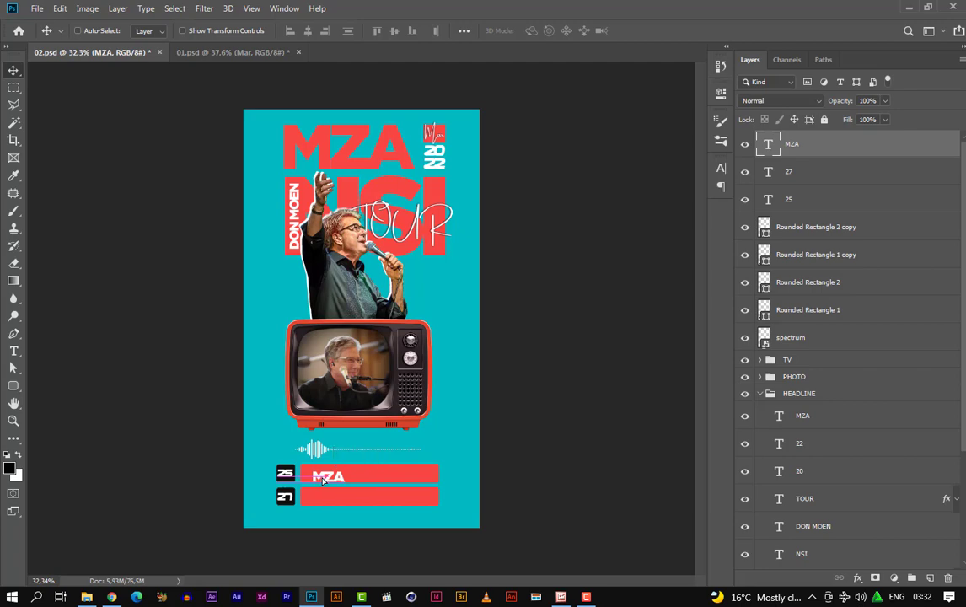
scroll(323, 482, "up", 4)
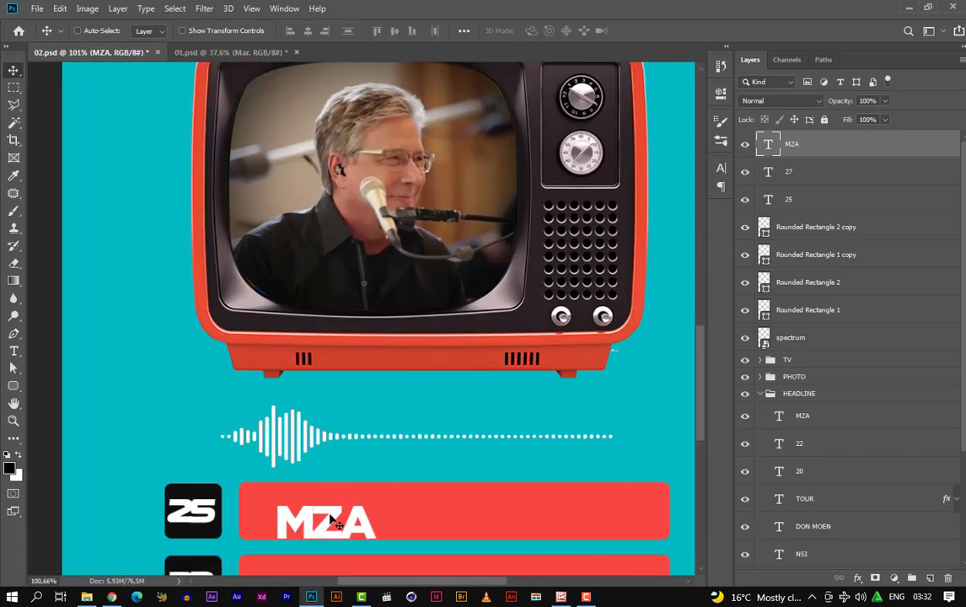
left_click_drag(333, 520, 328, 510)
Change MZA to Gotham Medium and scale it to about 50% at the bar's upper left
double_click(330, 510)
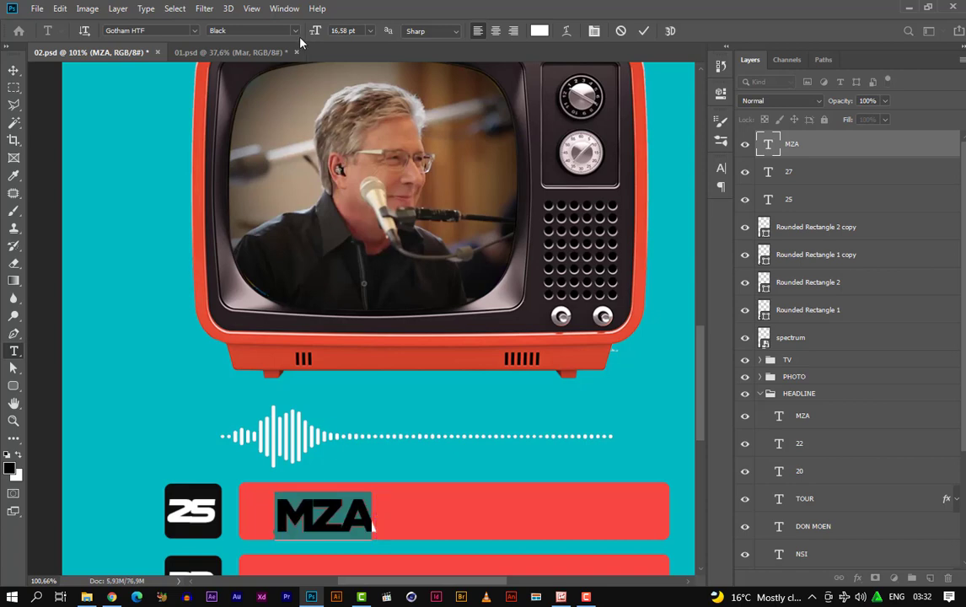
left_click(269, 32)
left_click(281, 142)
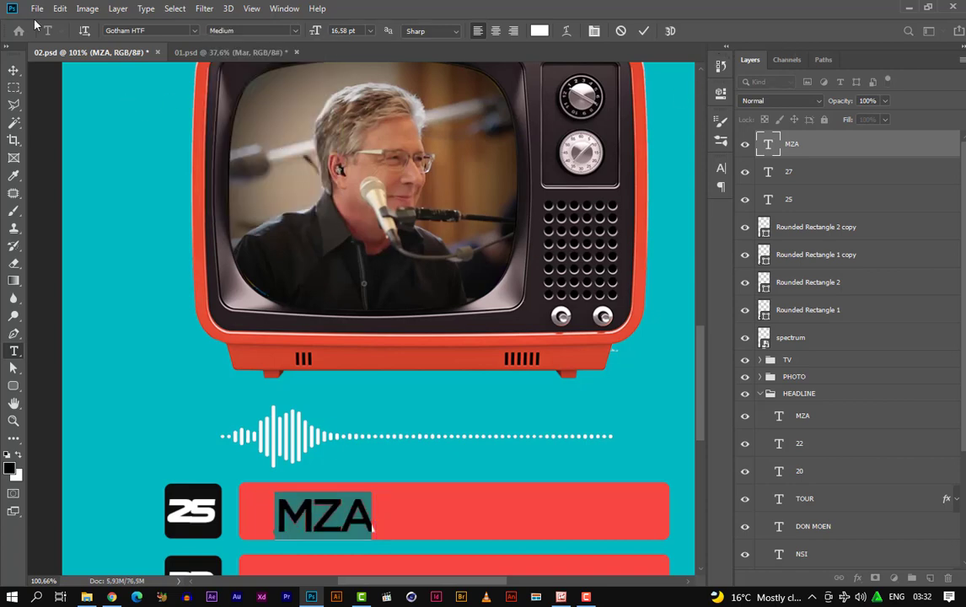
left_click(13, 70)
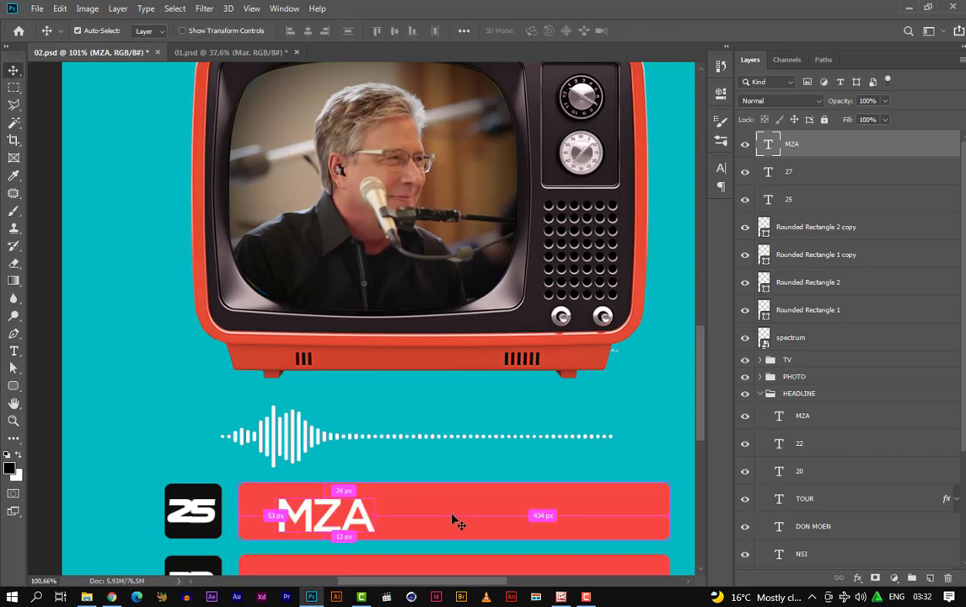
key("ctrl+t")
left_click_drag(374, 489, 281, 499)
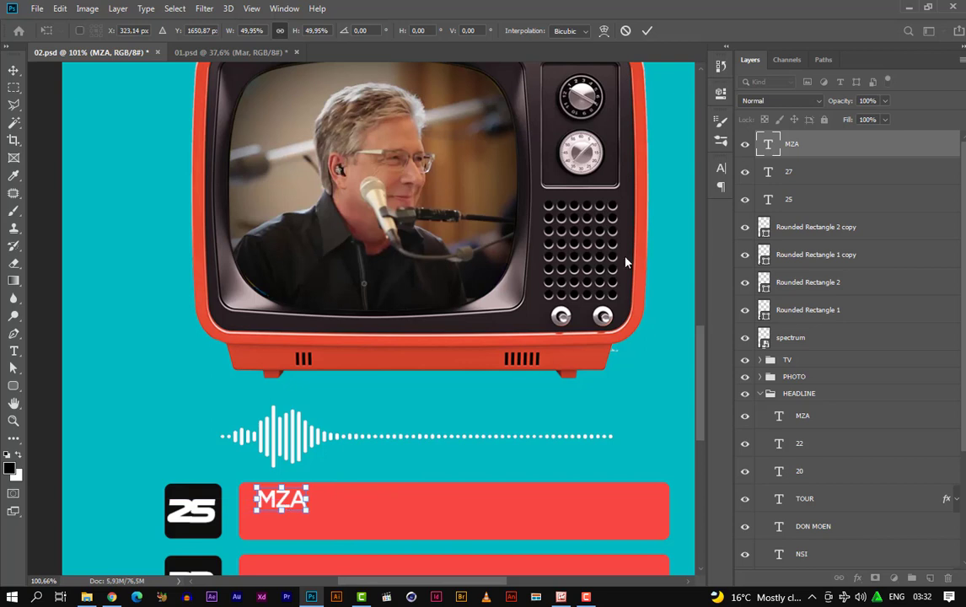
Replace the MZA text on the first red bar with VENUE and nudge it down slightly
key("Return")
double_click(287, 500)
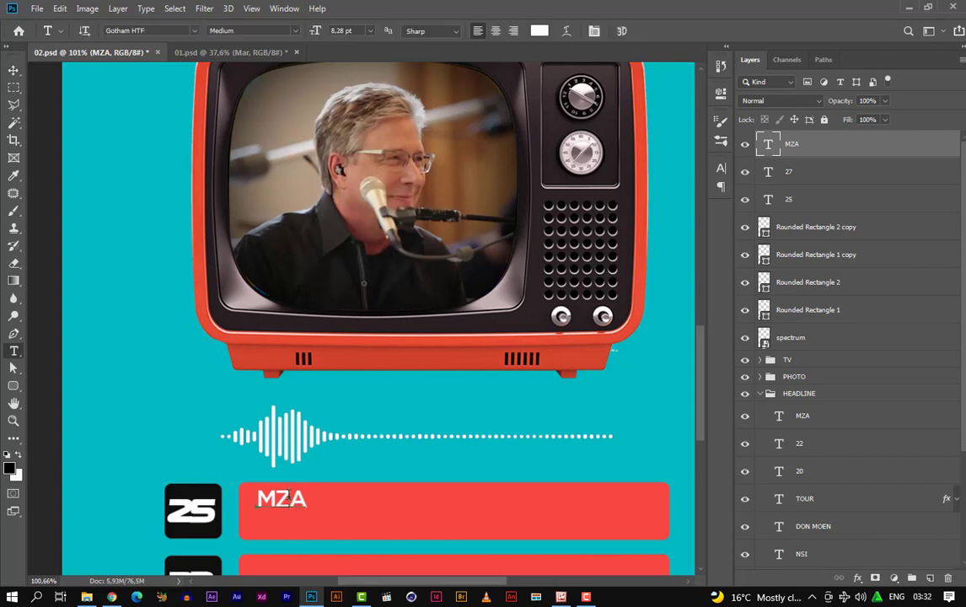
type("VENUE")
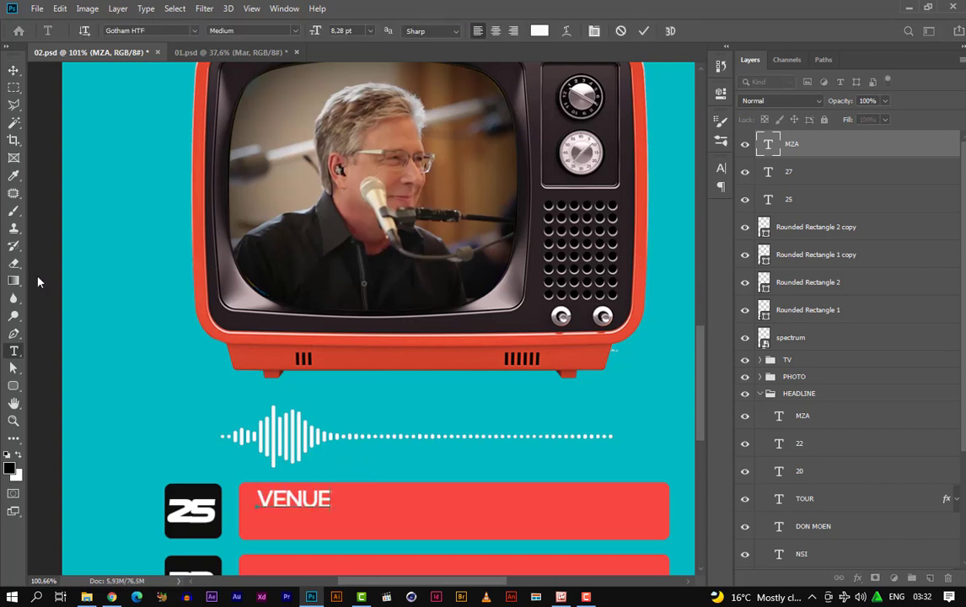
left_click(14, 70)
left_click_drag(288, 498, 294, 498)
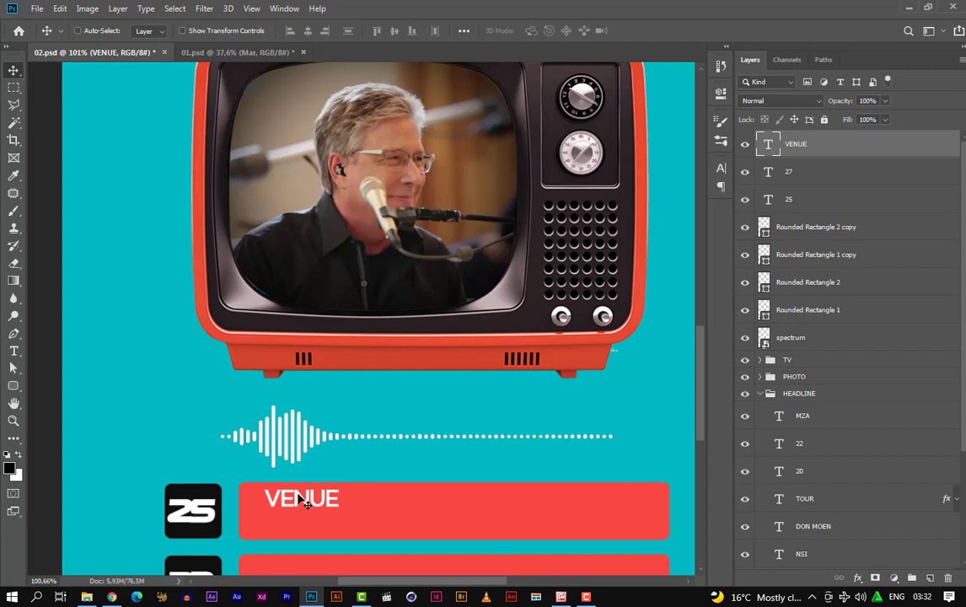
Scale VENUE down to about 86% and duplicate it as a second line below
key("ctrl+t")
left_click_drag(340, 516, 306, 506)
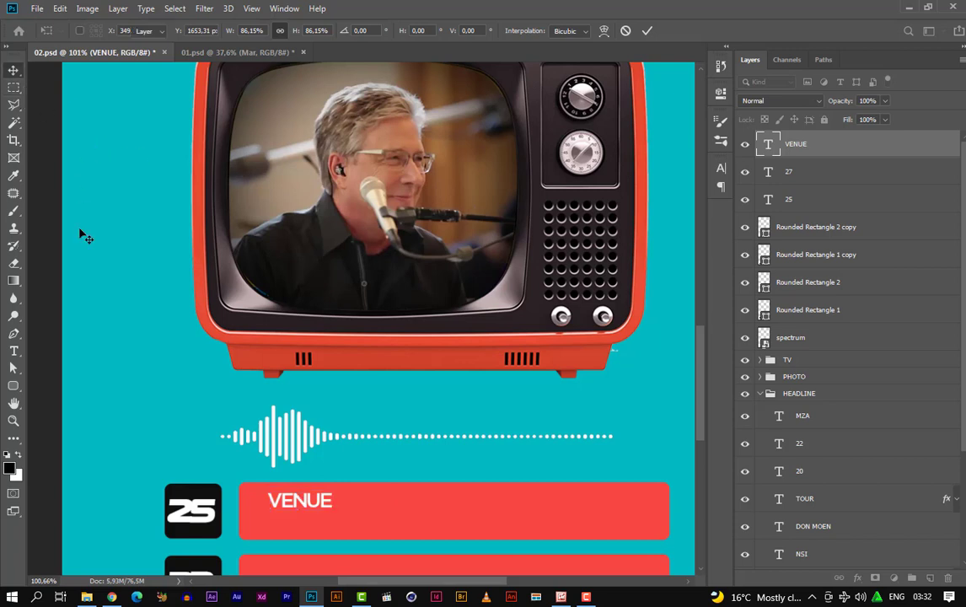
key("Return")
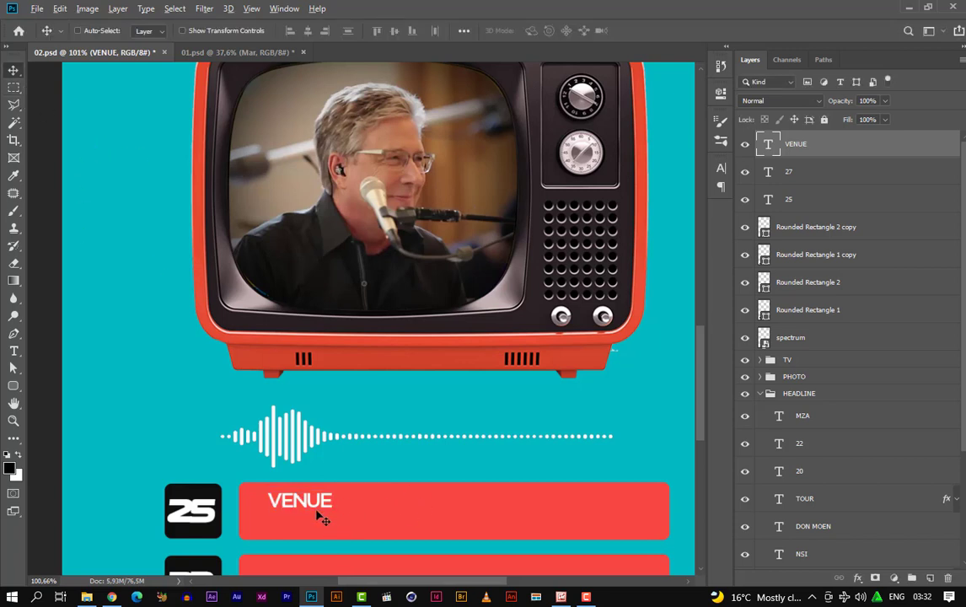
left_click_drag(318, 506, 321, 529)
Check the 01.psd reference, then move both VENUE lines right within the red bar
key("t")
left_click(319, 524)
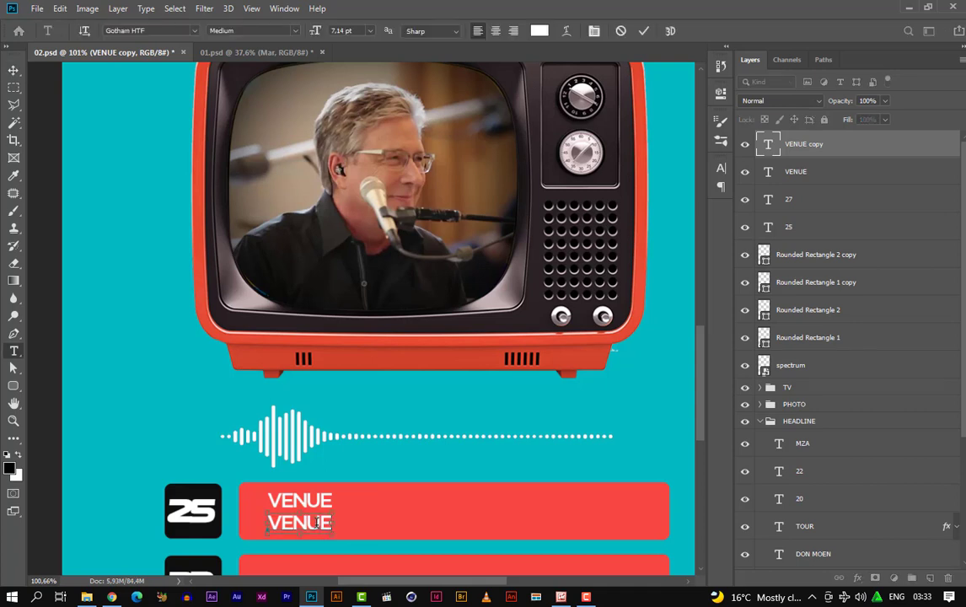
key("ctrl+a")
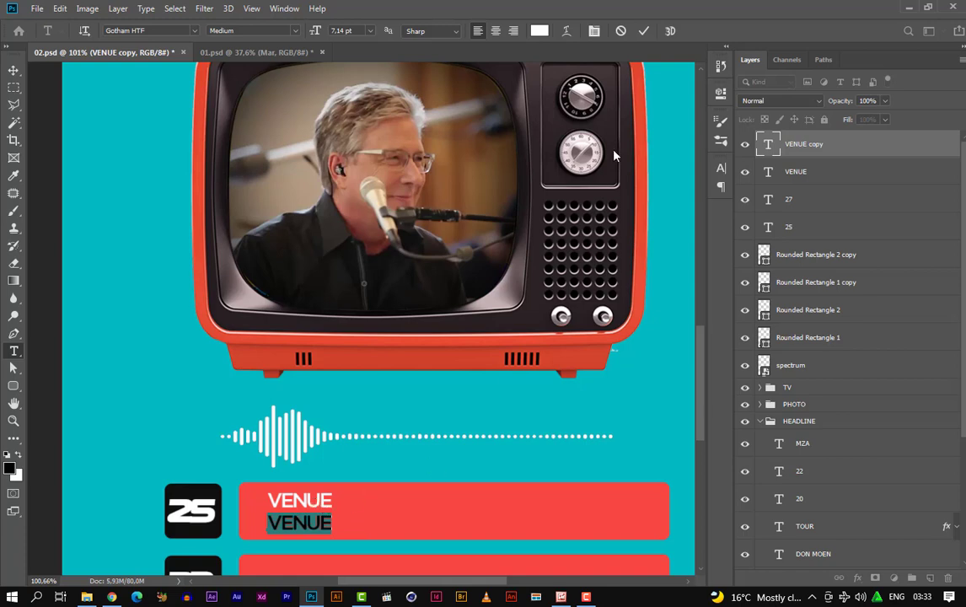
left_click(263, 53)
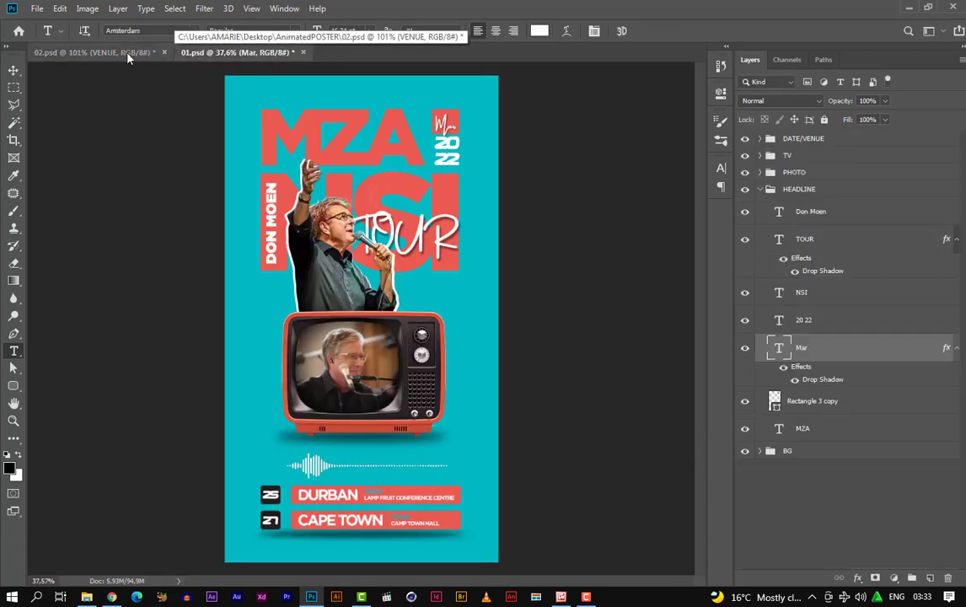
left_click(98, 52)
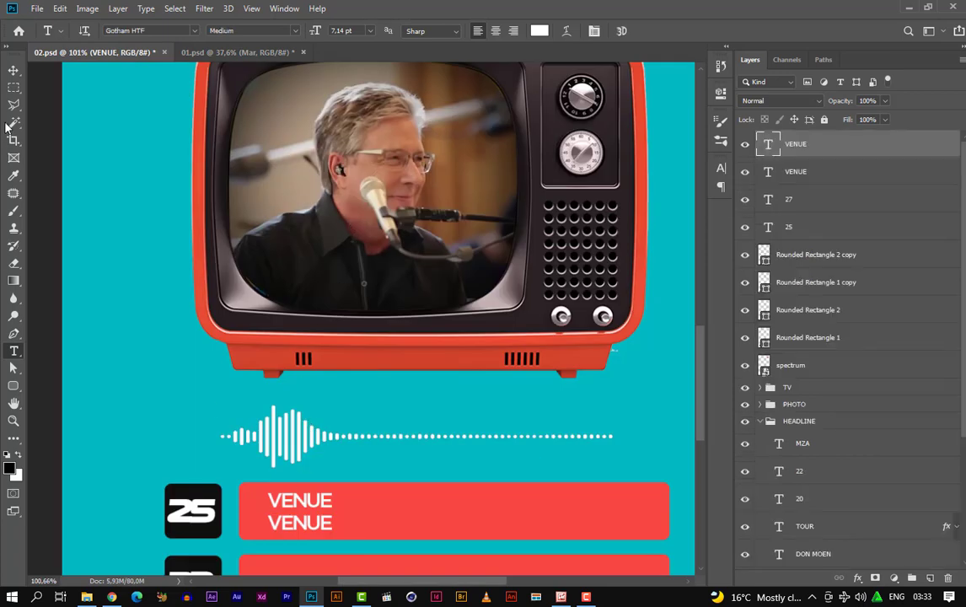
left_click(13, 71)
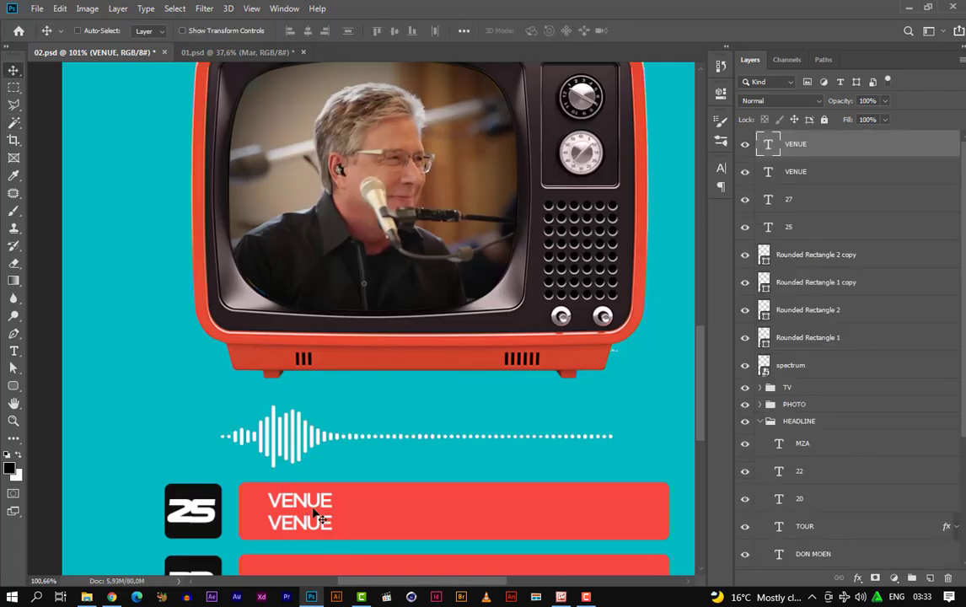
left_click_drag(323, 514, 428, 516)
left_click_drag(323, 504, 426, 504)
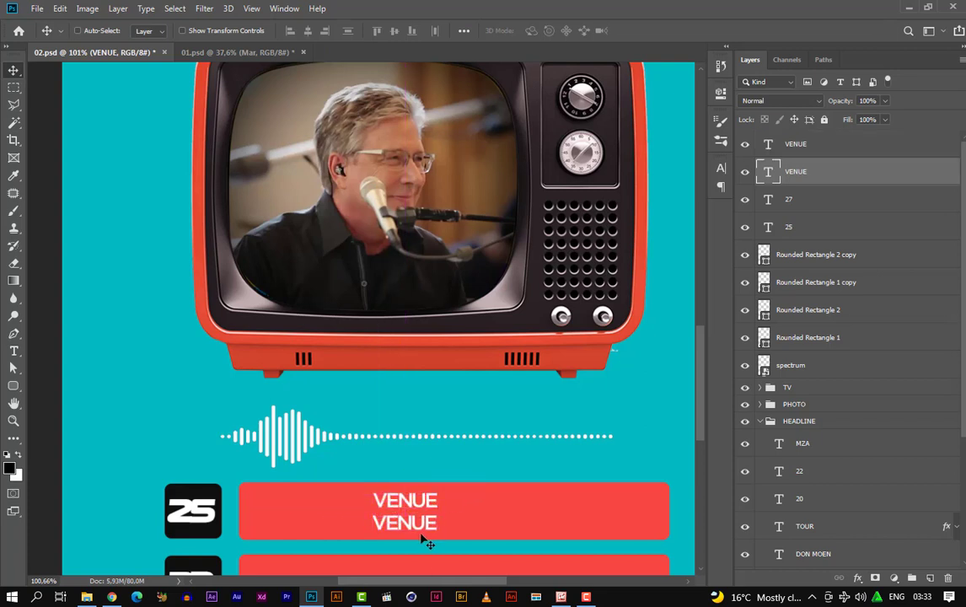
Retype the lower VENUE line as LAMP FRUIT CONFERENCE CENTRE, matching the 01.psd wording
key("t")
left_click(413, 523)
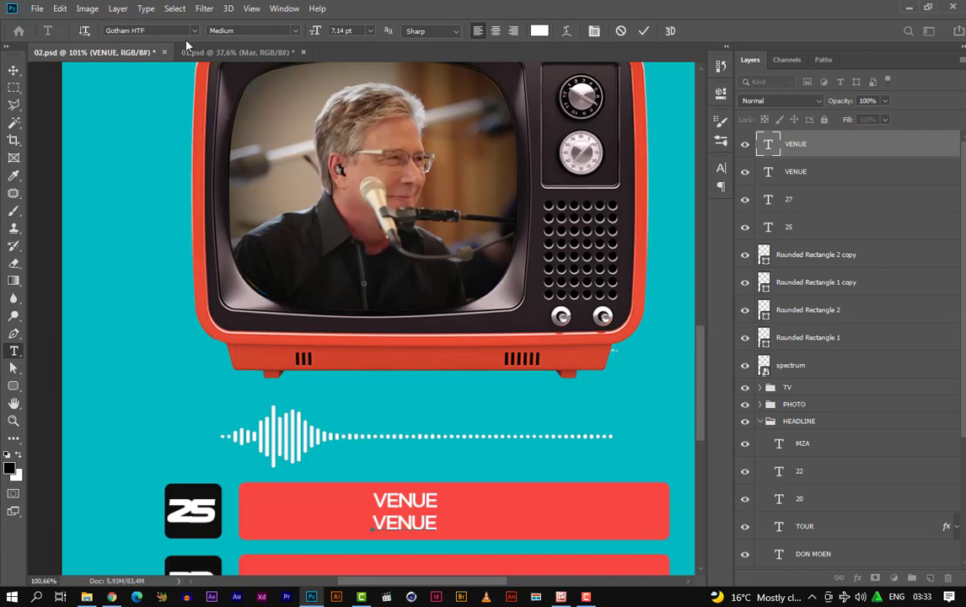
left_click(221, 54)
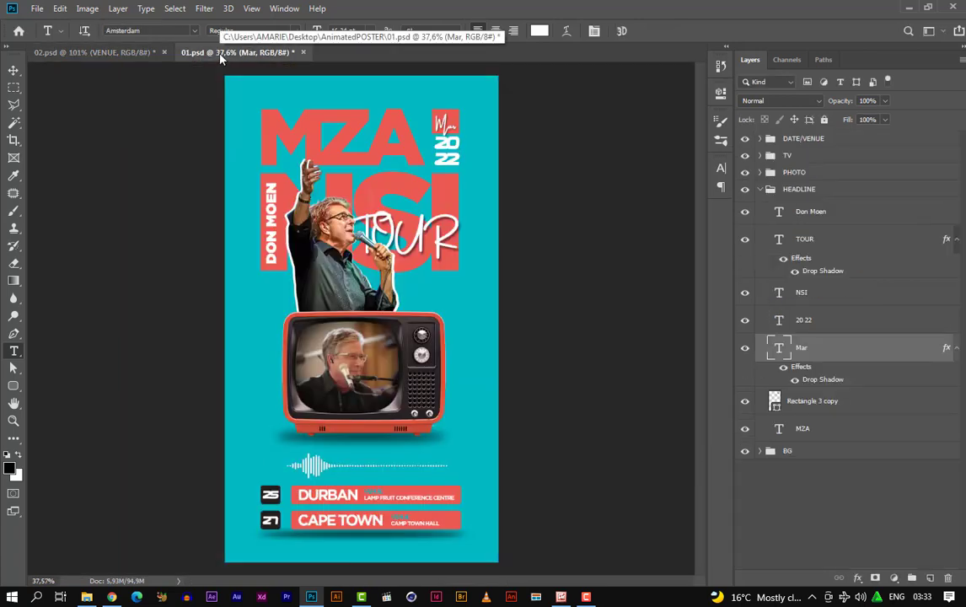
left_click(133, 50)
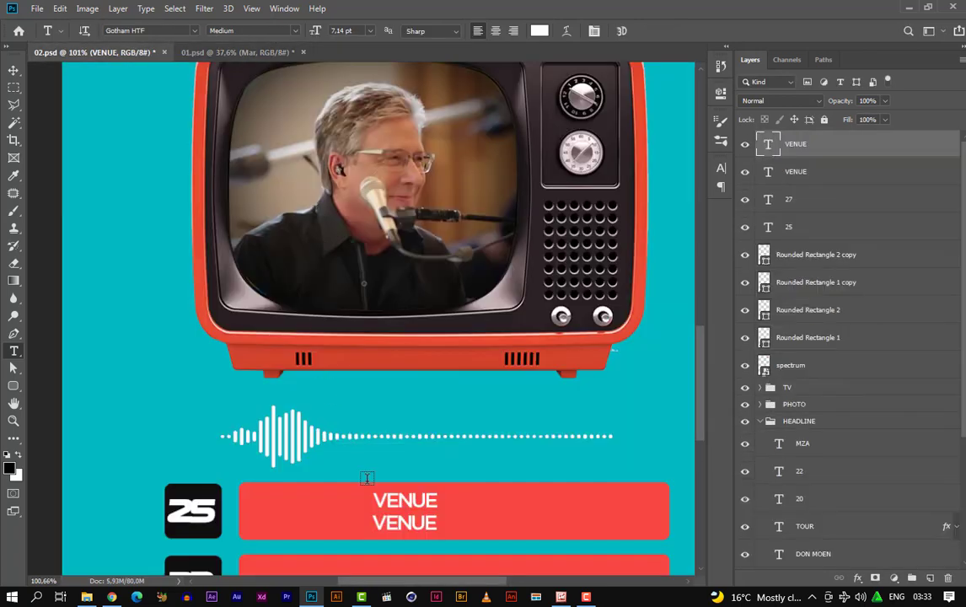
double_click(407, 506)
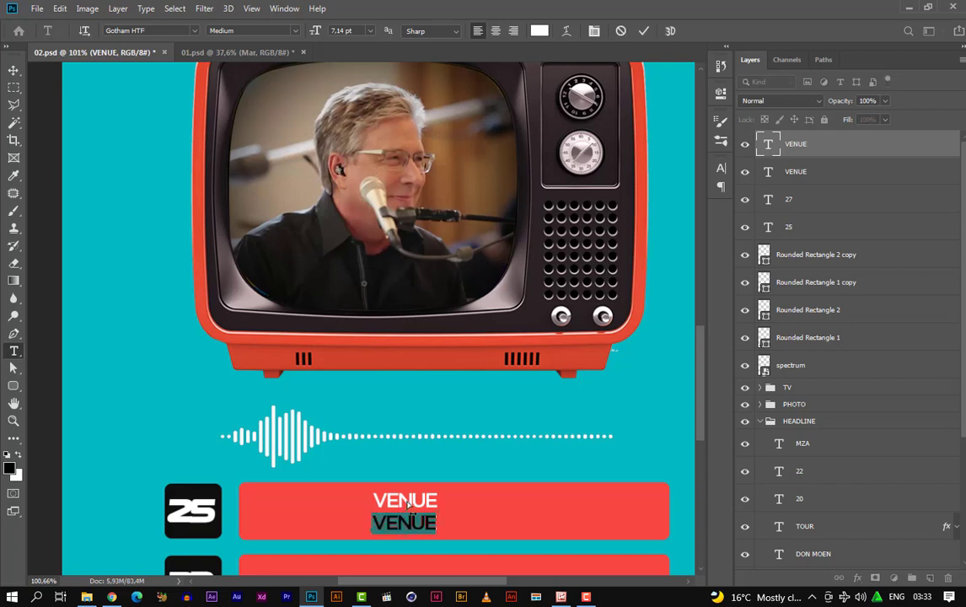
type("LAMP FRUIT")
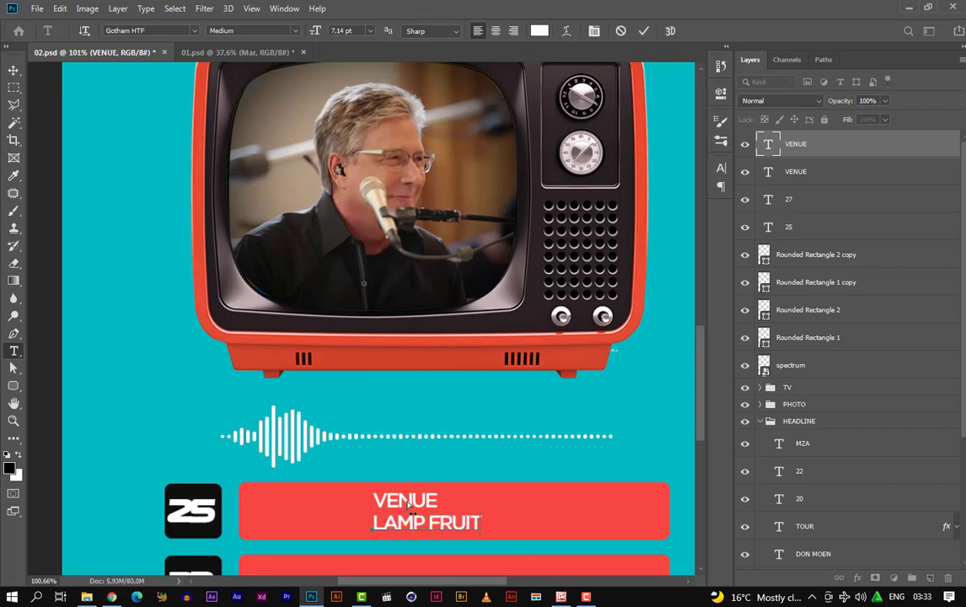
type(" CONFE")
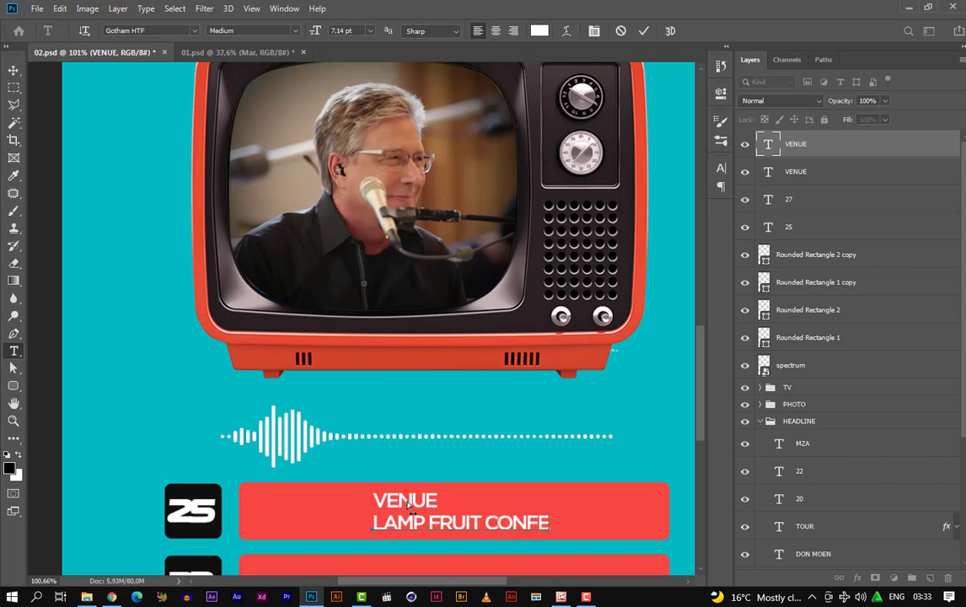
type("RENC")
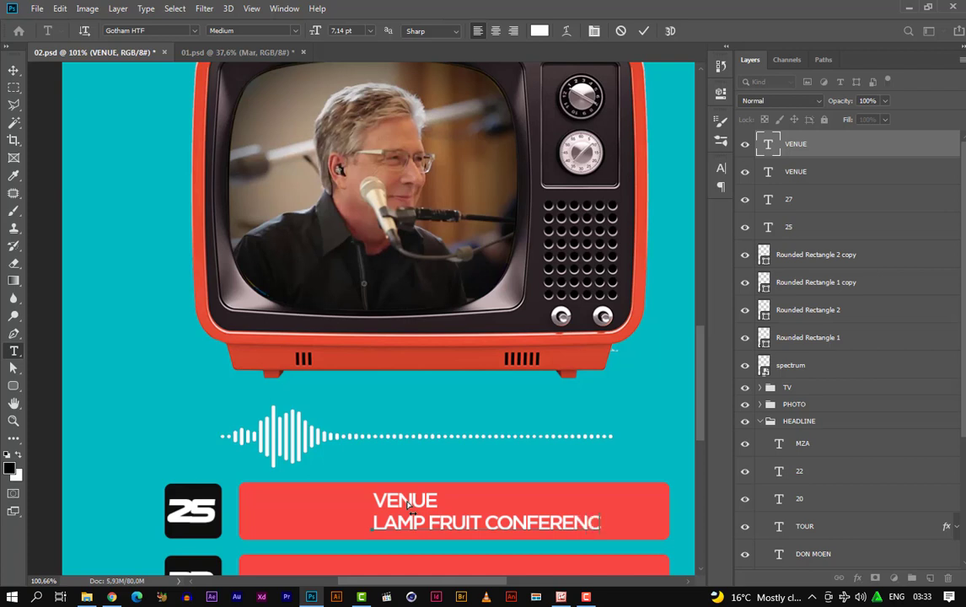
type("E CENTRE")
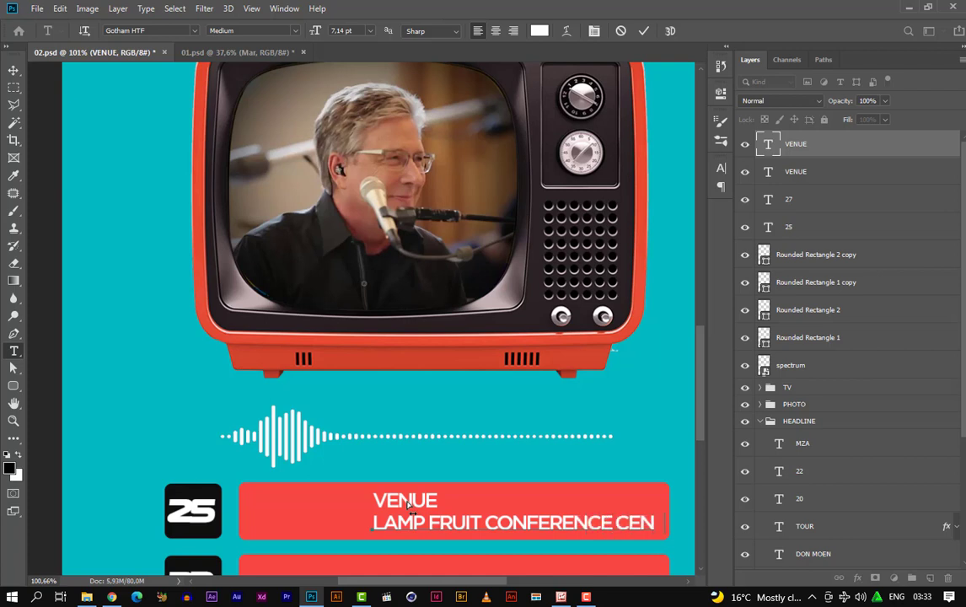
left_click(13, 67)
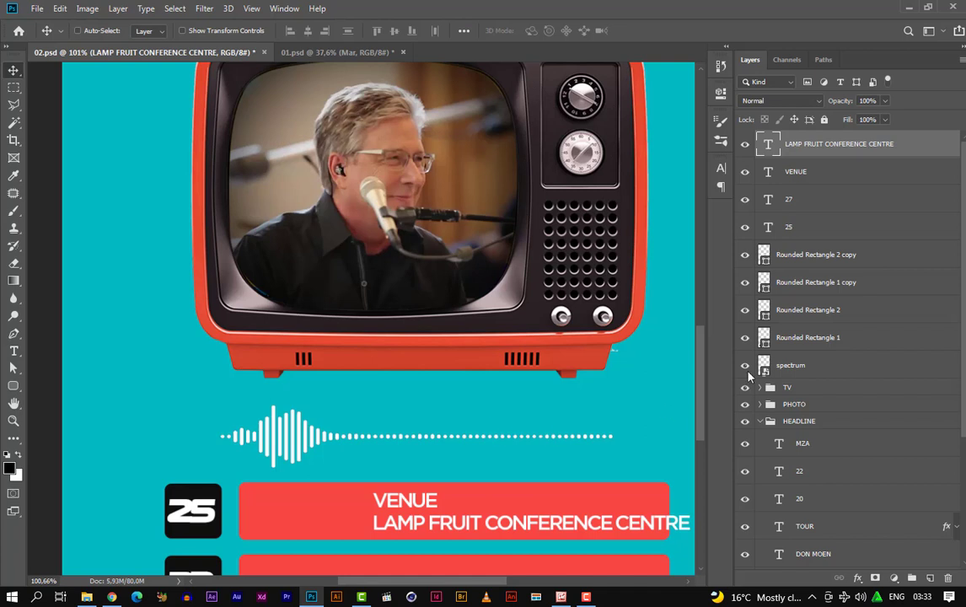
Shrink both venue lines to fit the red bar and duplicate VENUE to their left
left_click(833, 172, "shift")
key("ctrl+t")
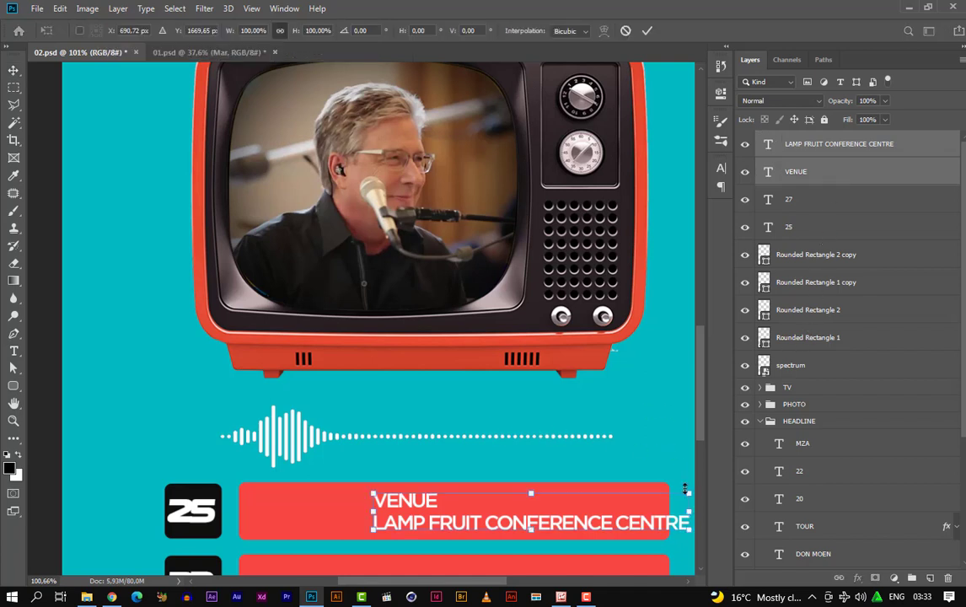
left_click_drag(686, 489, 639, 486)
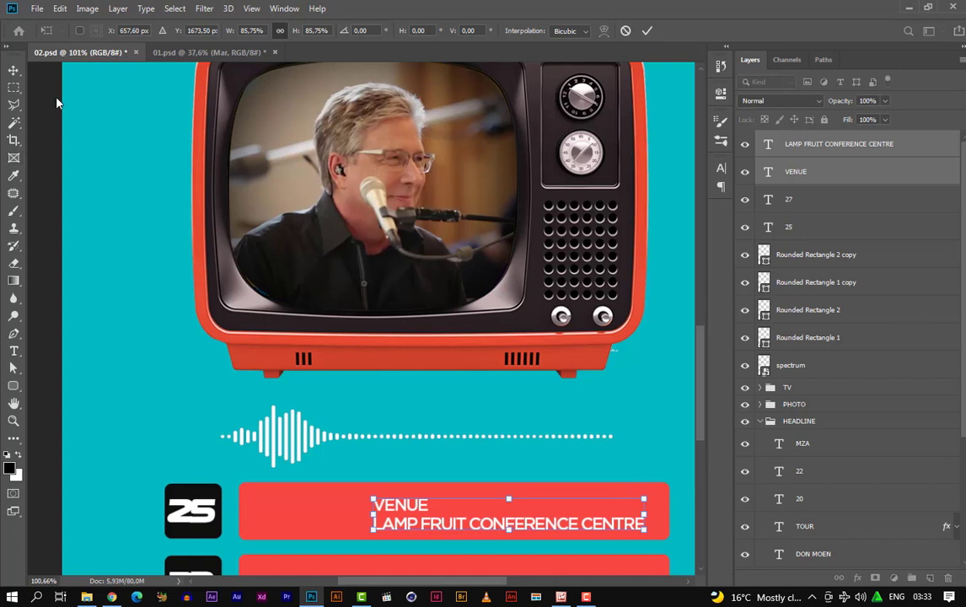
key("Return")
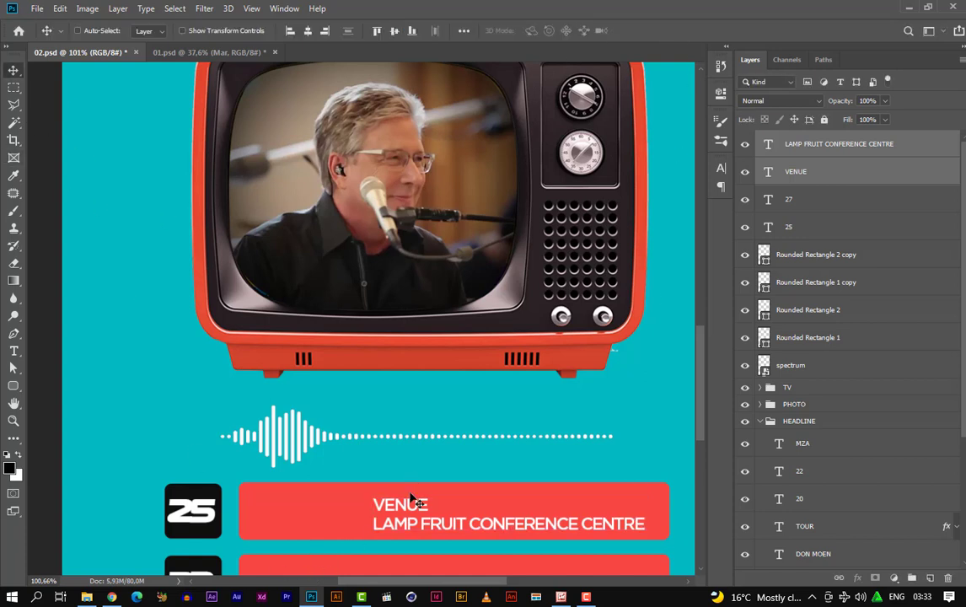
left_click(803, 174)
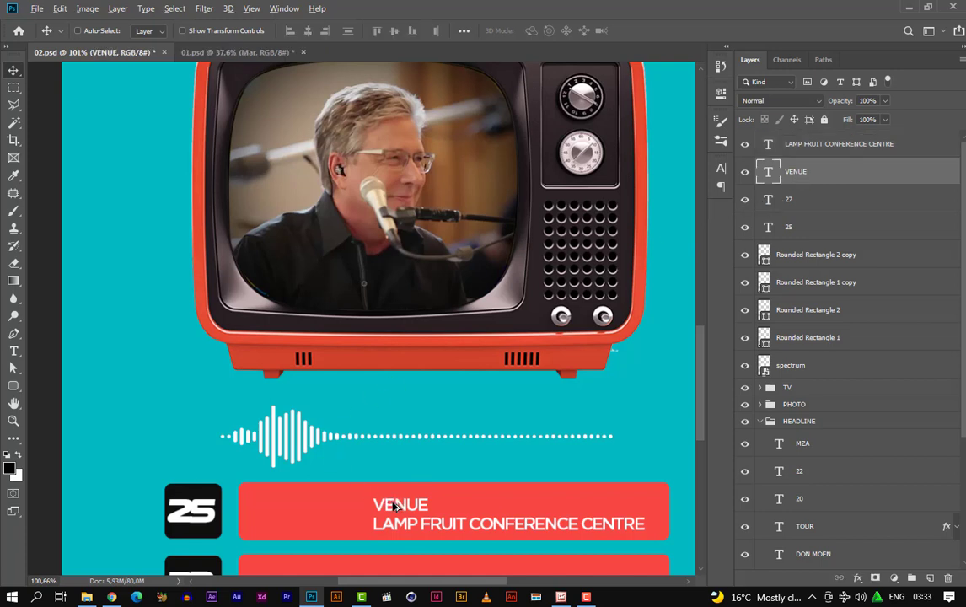
left_click_drag(395, 506, 300, 516)
Set the VENUE copy to the Black weight and retype it as DURBAN
double_click(301, 516)
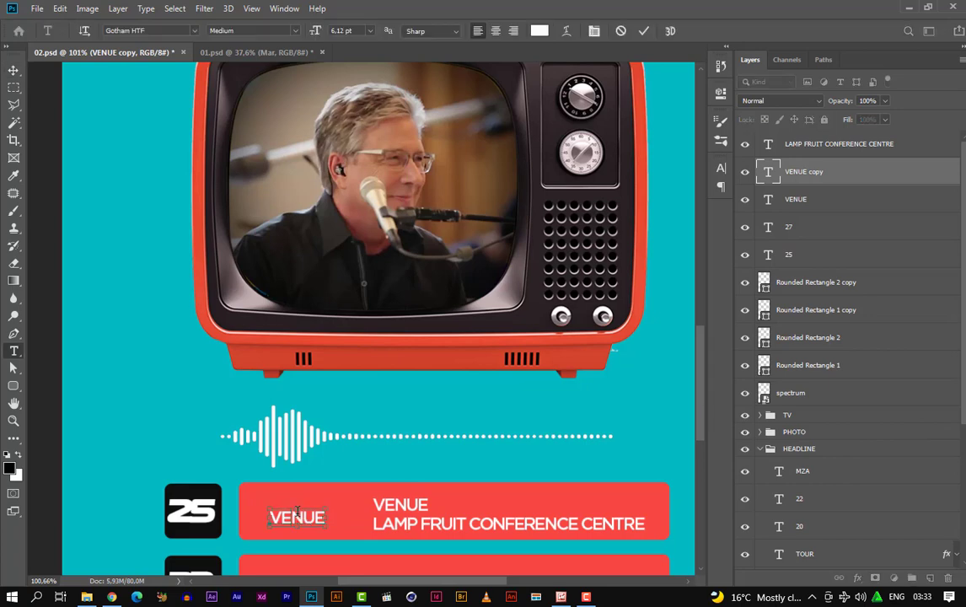
left_click(294, 30)
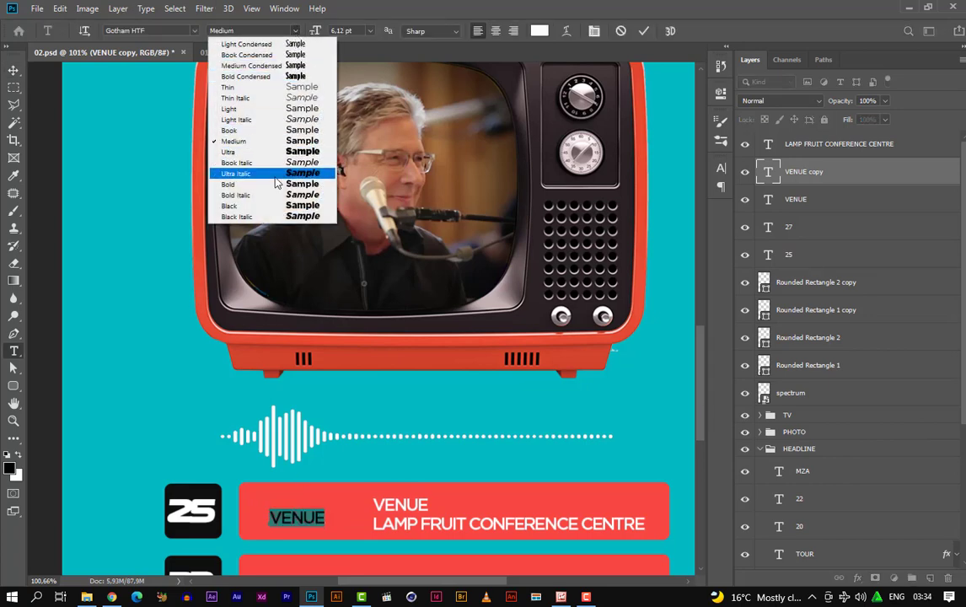
left_click(240, 205)
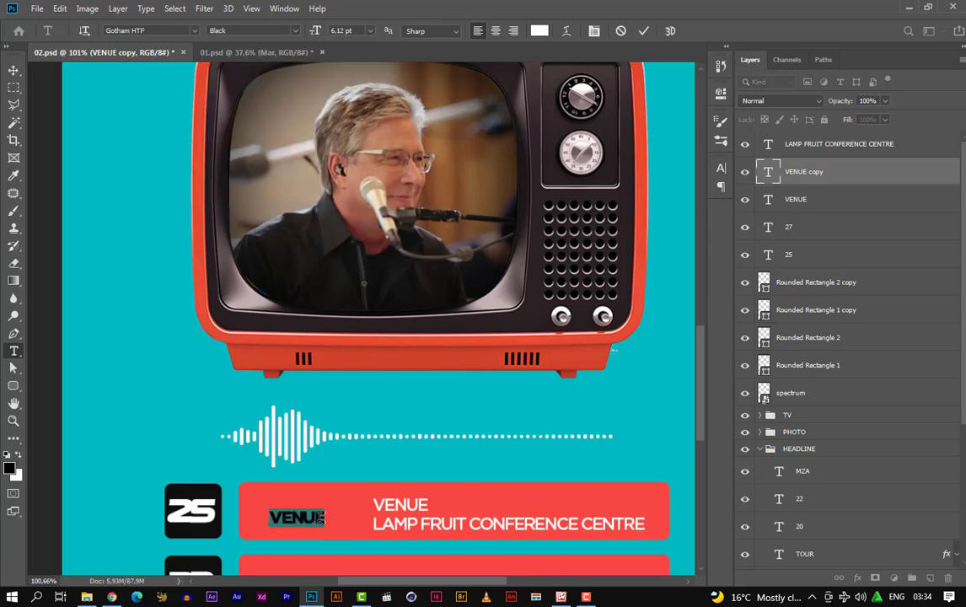
left_click(314, 512)
double_click(315, 512)
type("DURBA")
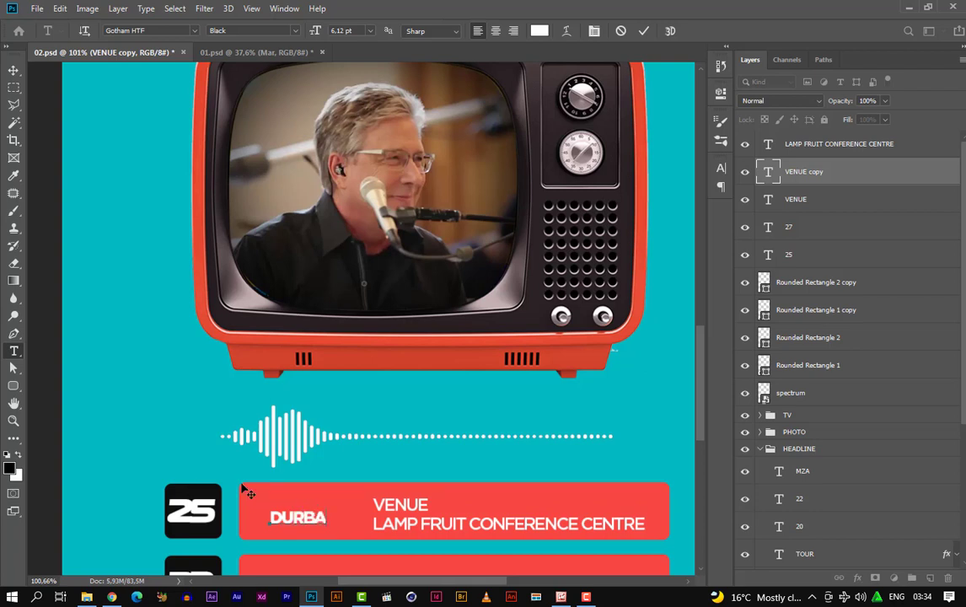
type("N")
left_click(14, 70)
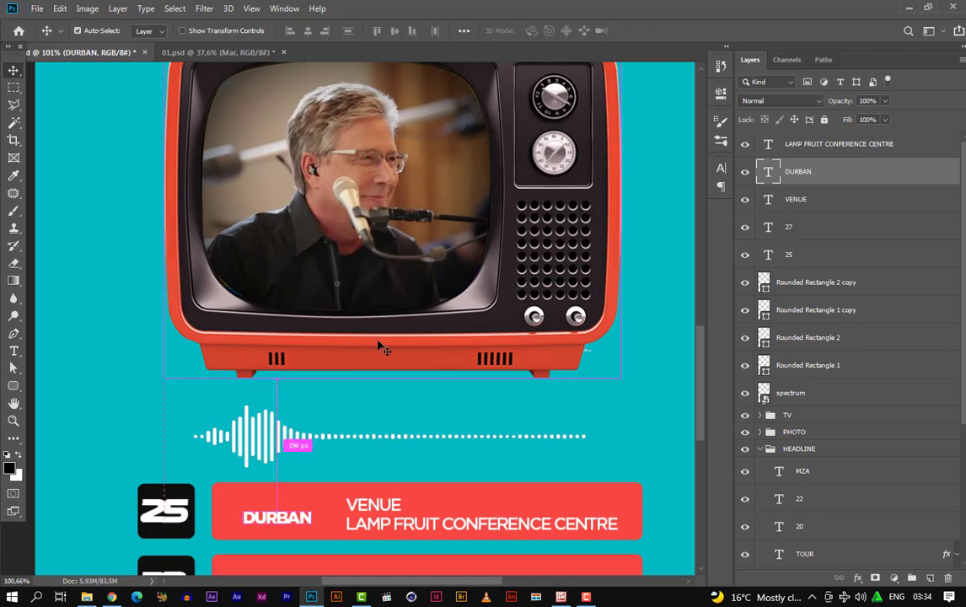
Enlarge DURBAN to about 174% and place it at the bar's left side
key("ctrl+t")
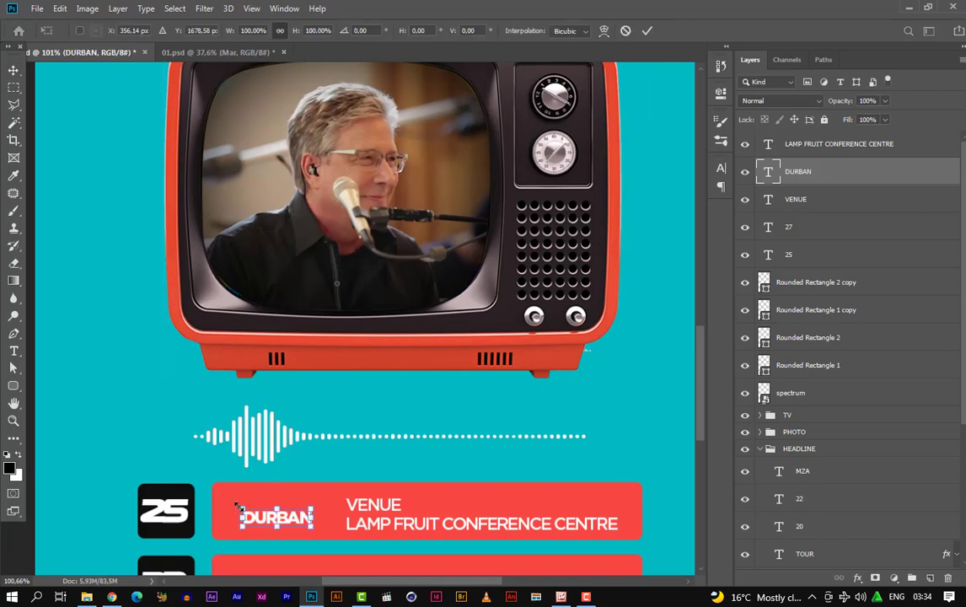
left_click_drag(239, 506, 189, 490)
left_click_drag(242, 511, 271, 516)
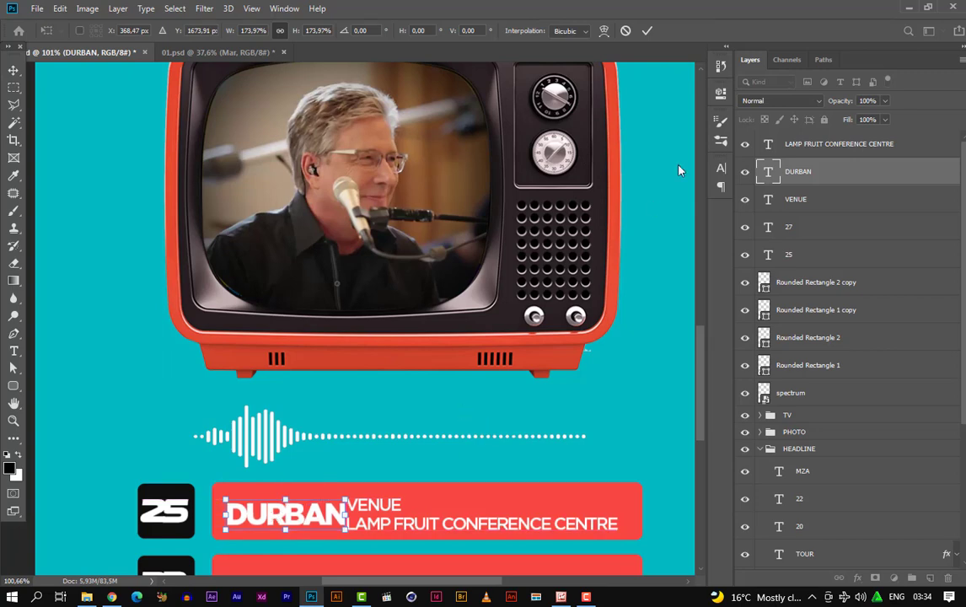
key("Return")
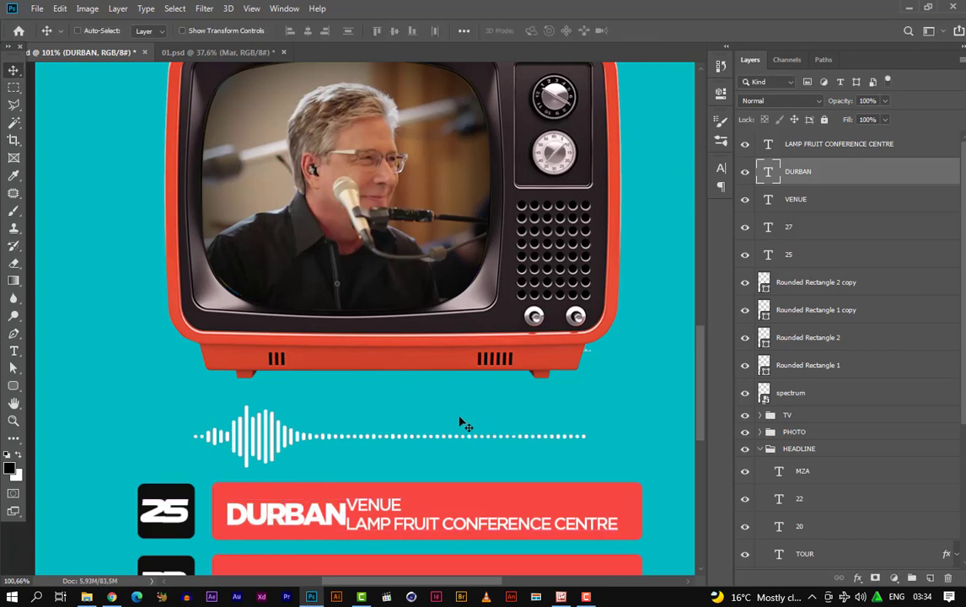
scroll(476, 418, "down", 2)
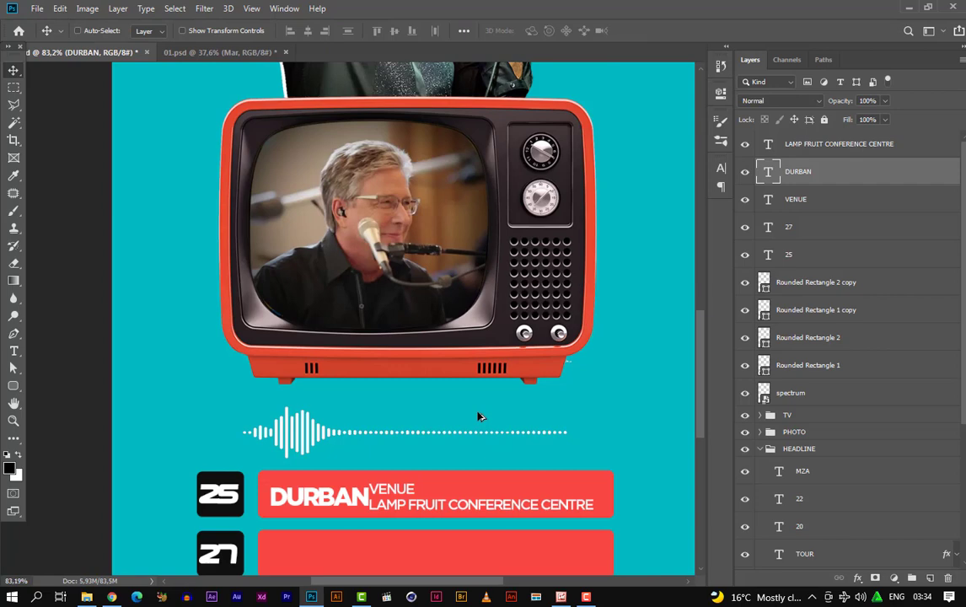
key("Tab")
key("Tab")
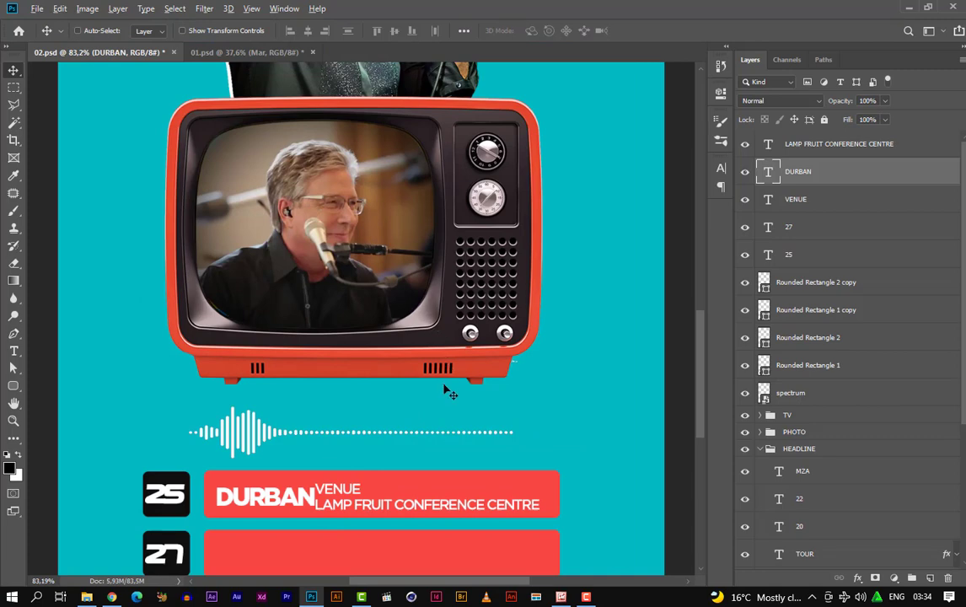
scroll(447, 391, "down", 3)
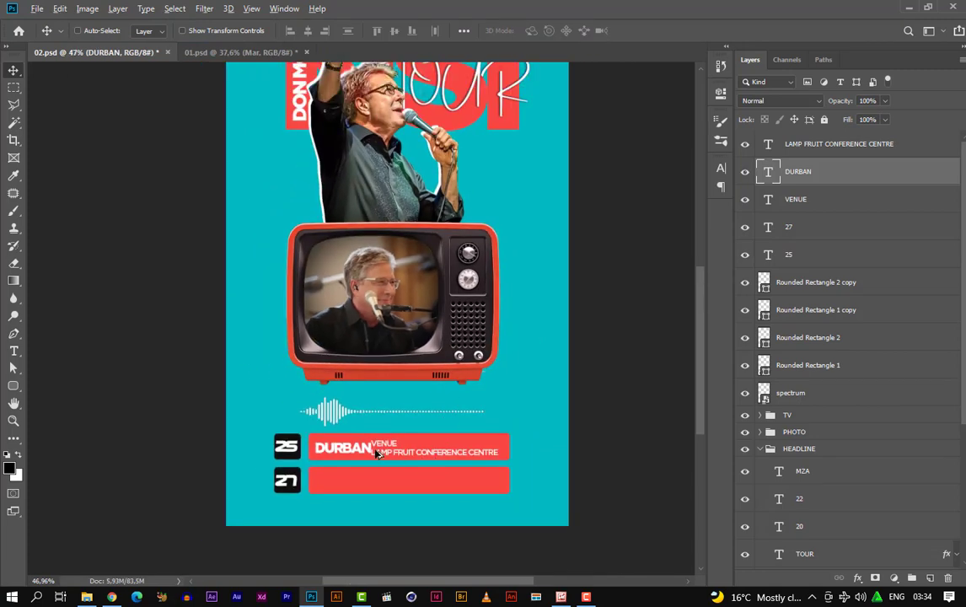
scroll(377, 454, "up", 4)
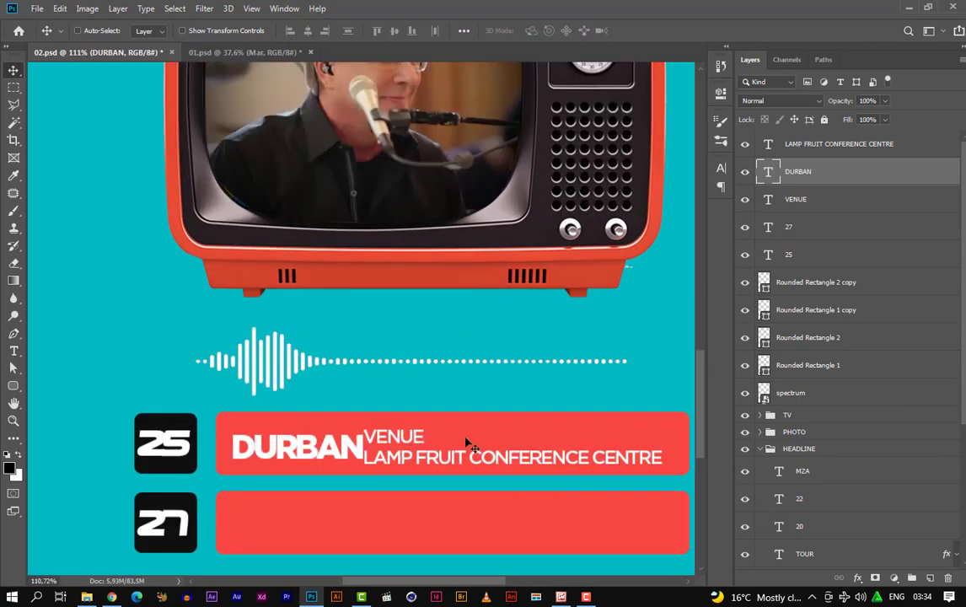
Shrink the VENUE and LAMP FRUIT CONFERENCE CENTRE lines to about 92% and shift them right of DURBAN
left_click(810, 201, "ctrl")
left_click(836, 169, "ctrl")
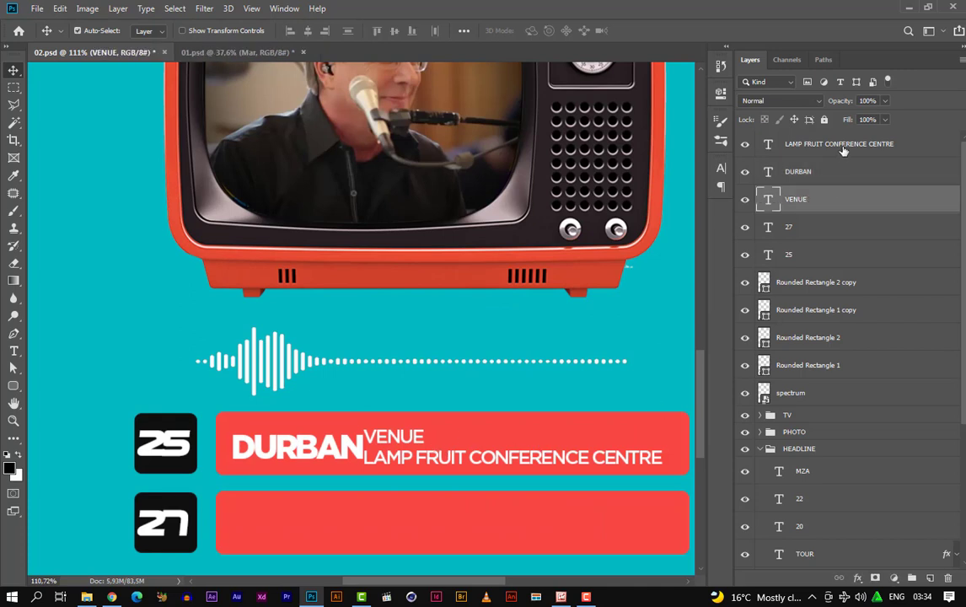
left_click(843, 147, "ctrl")
key("ctrl+t")
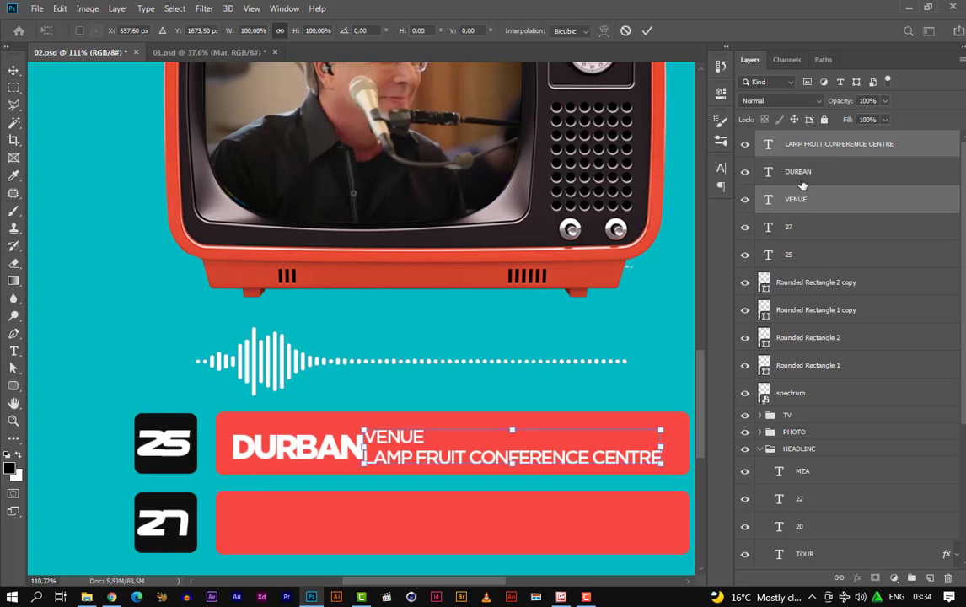
left_click_drag(663, 424, 633, 432)
left_click_drag(532, 453, 564, 448)
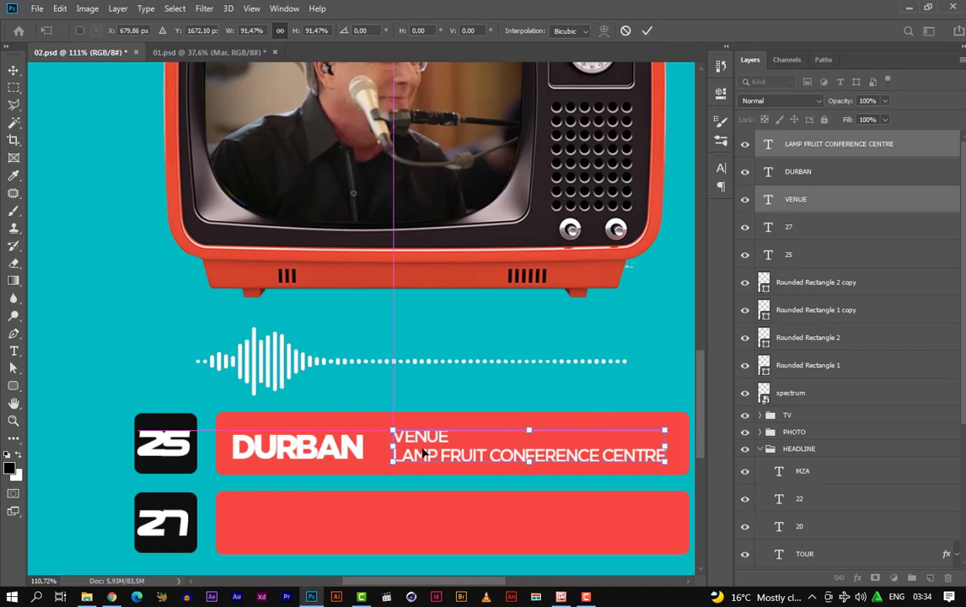
Apply the venue-line resize and colour the word VENUE teal (#00b9c2)
left_click(647, 31)
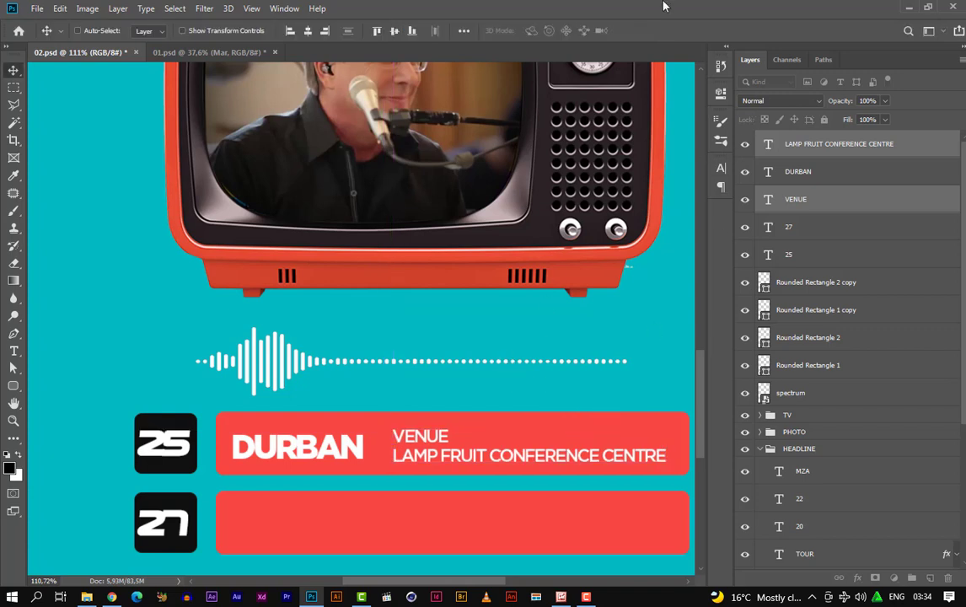
key("t")
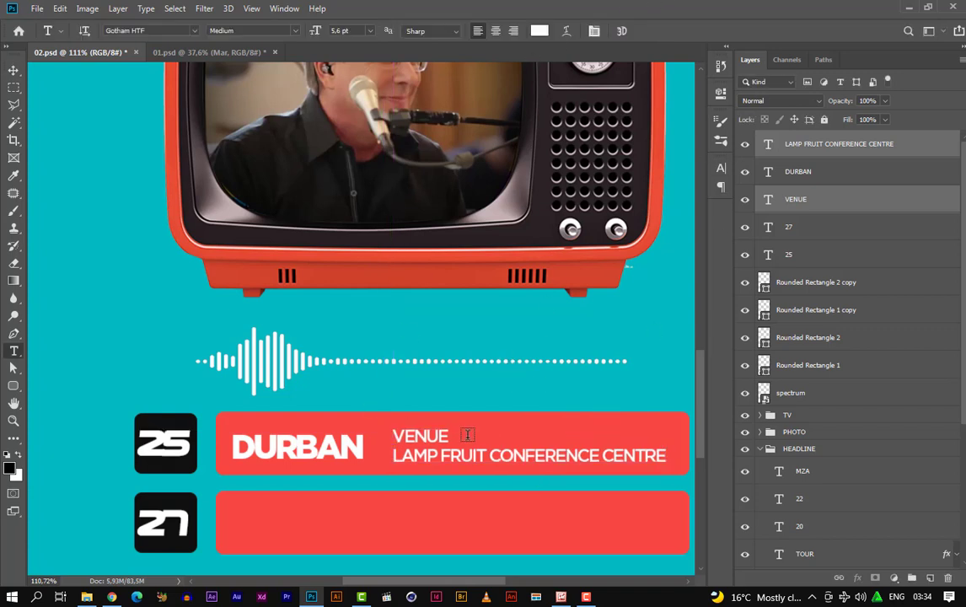
left_click(393, 436)
left_click_drag(392, 435, 447, 436)
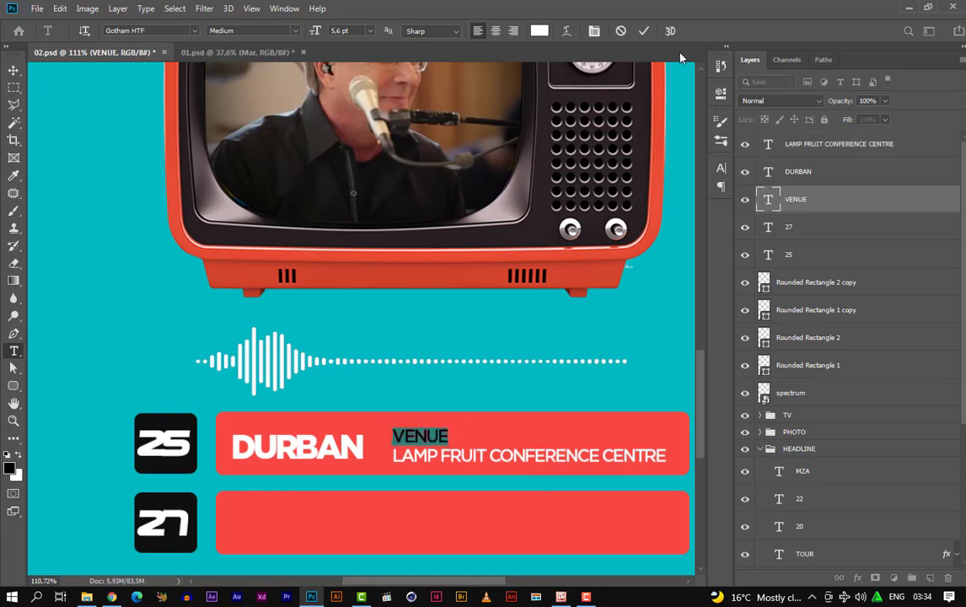
left_click(539, 30)
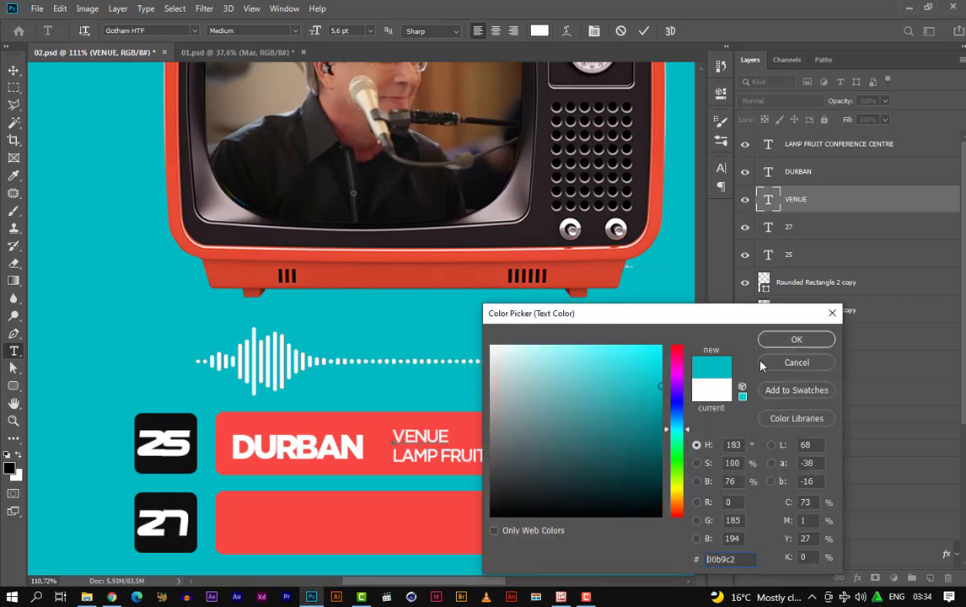
left_click(794, 339)
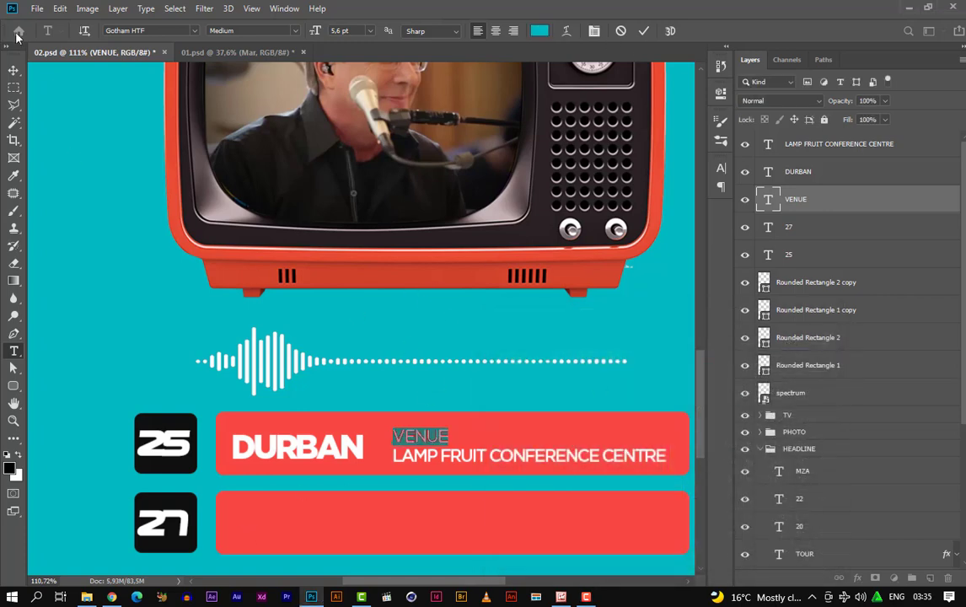
left_click(14, 70)
Enlarge DURBAN to about 116%, then select it with both venue text layers
left_click(327, 462)
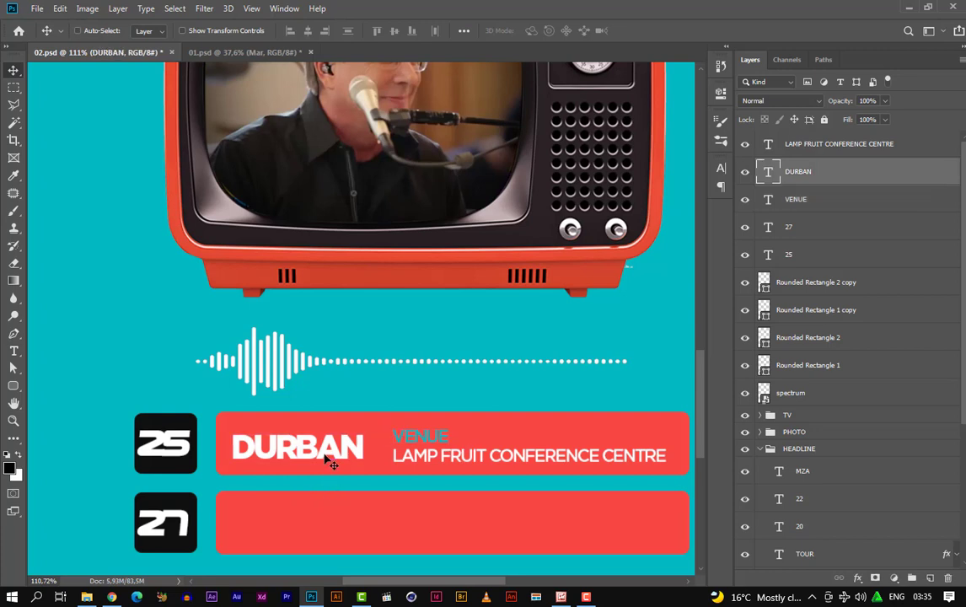
key("ctrl+t")
left_click_drag(365, 434, 384, 425)
left_click(646, 31)
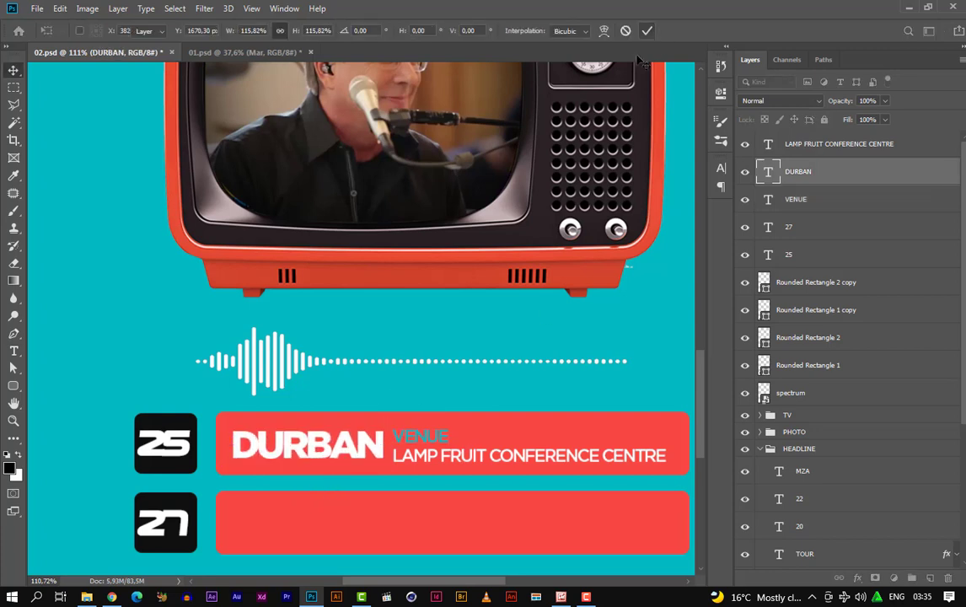
scroll(398, 378, "down", 3)
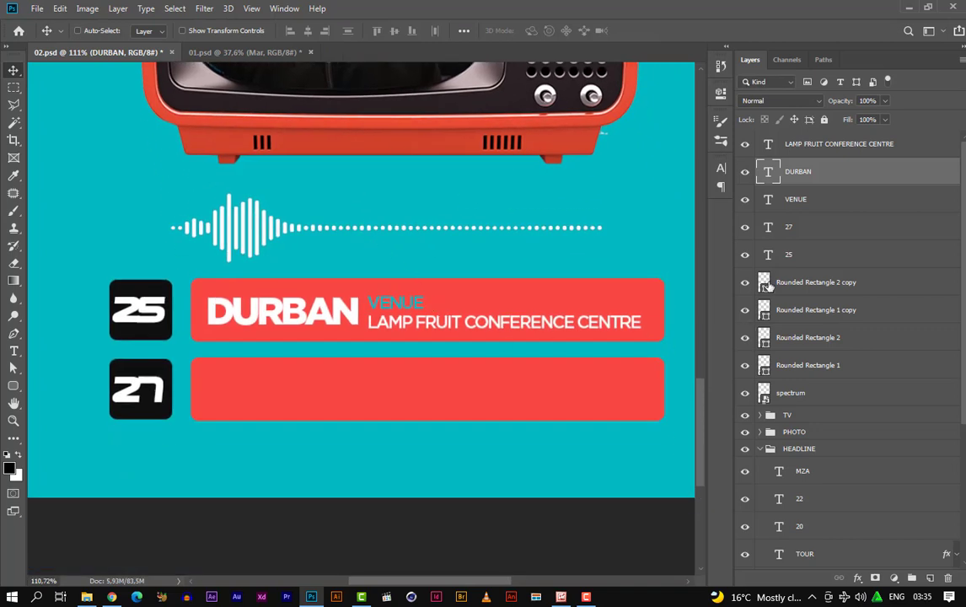
left_click(846, 149, "shift")
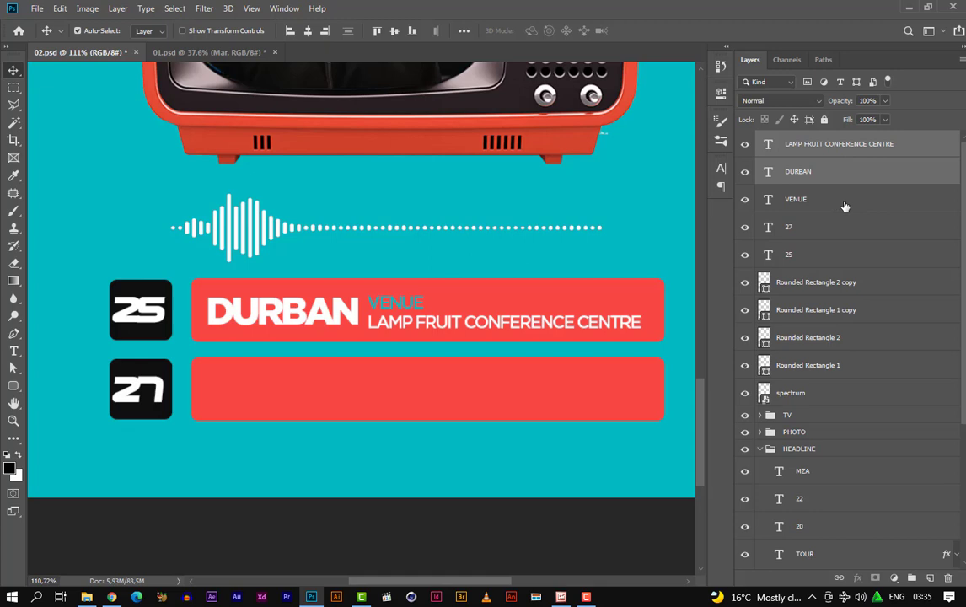
left_click(845, 201, "ctrl")
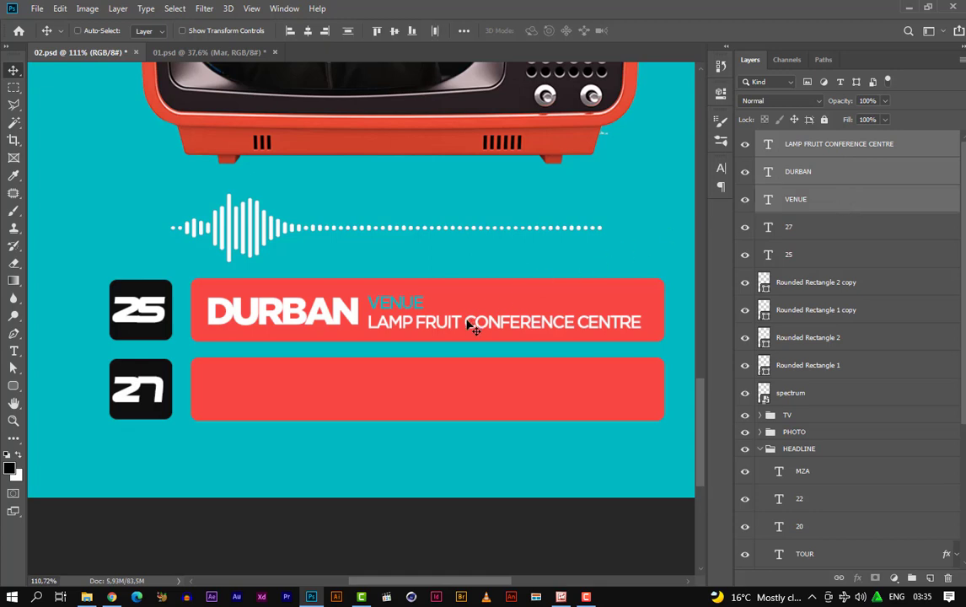
Copy the three labels onto the second red bar and retype DURBAN as CAPE TOWN
left_click_drag(470, 326, 475, 403)
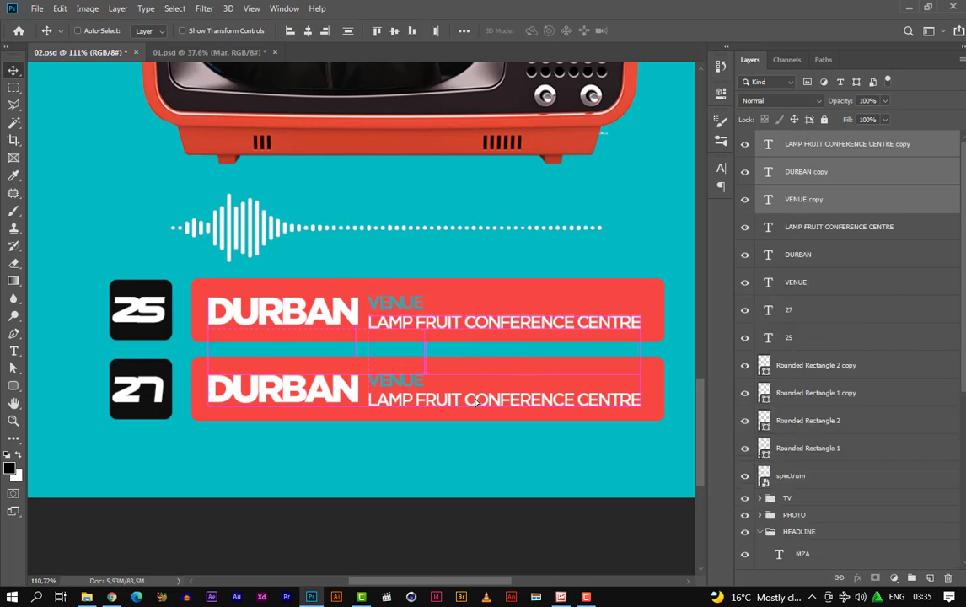
double_click(344, 386)
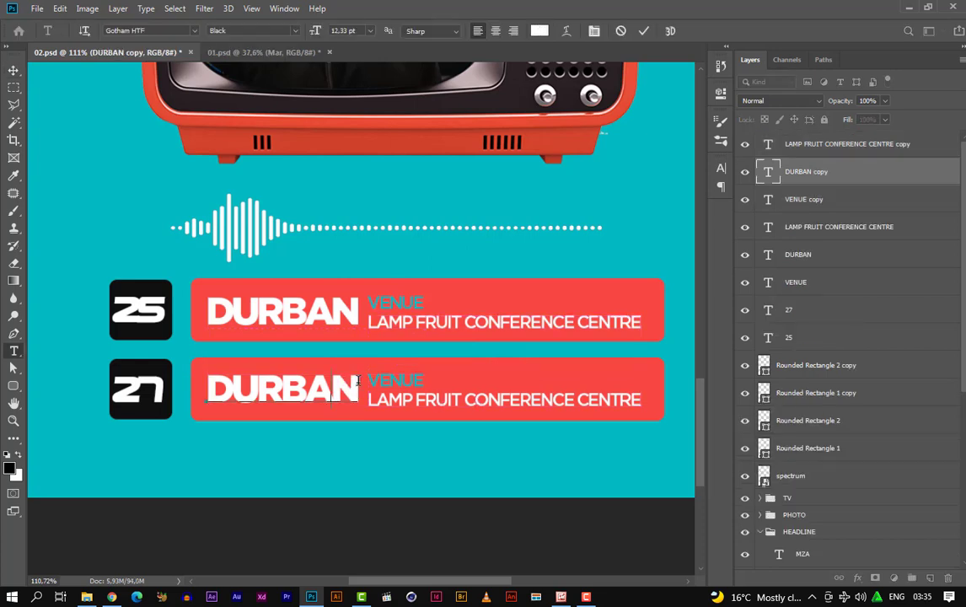
left_click_drag(344, 386, 173, 381)
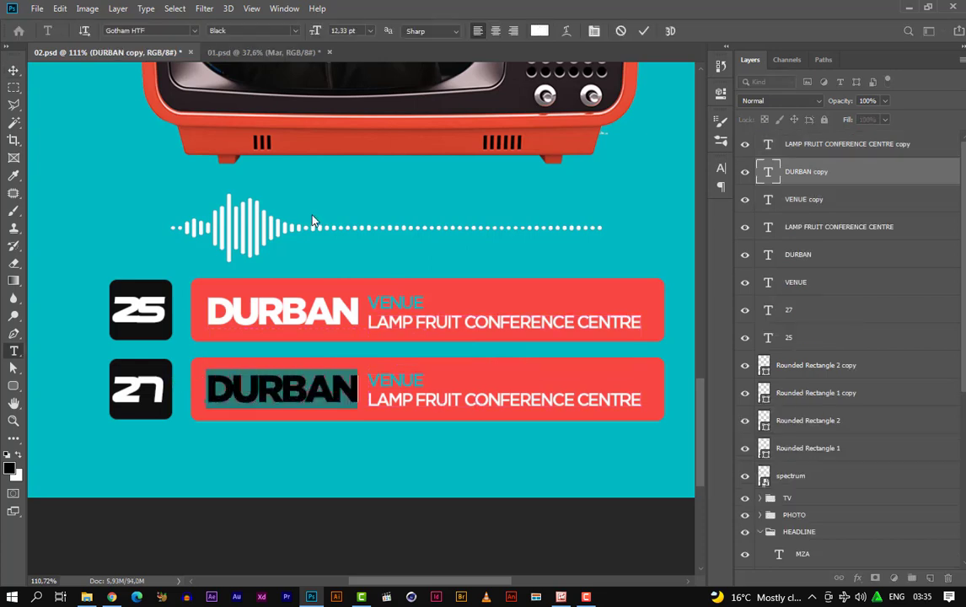
type("CAPE")
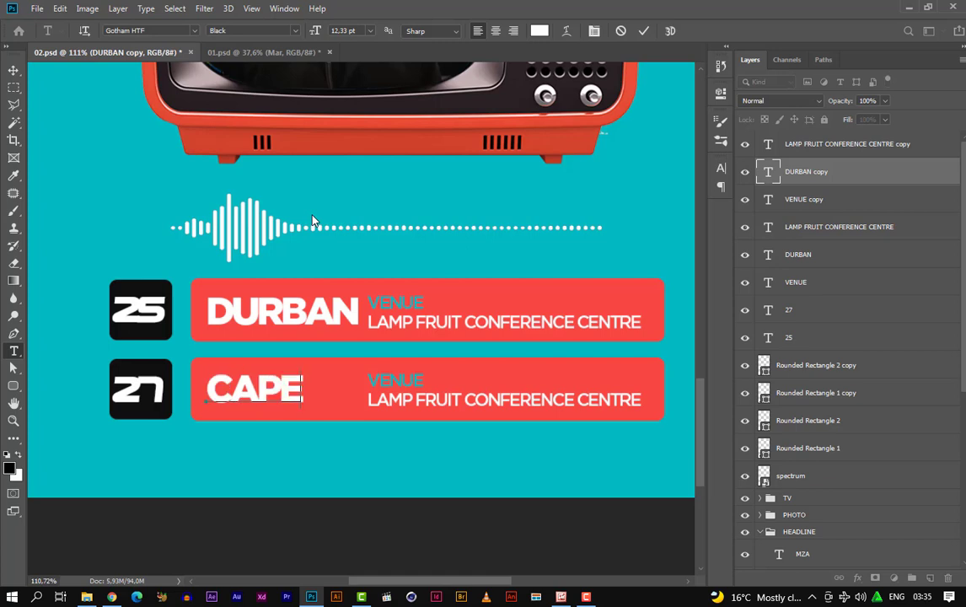
type("TOWN")
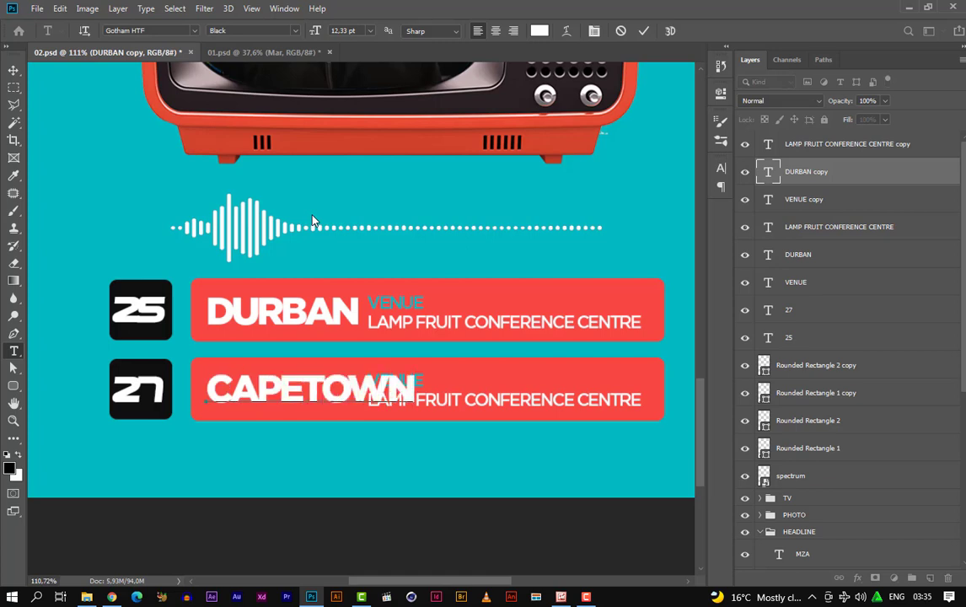
left_click(304, 372)
left_click(14, 70)
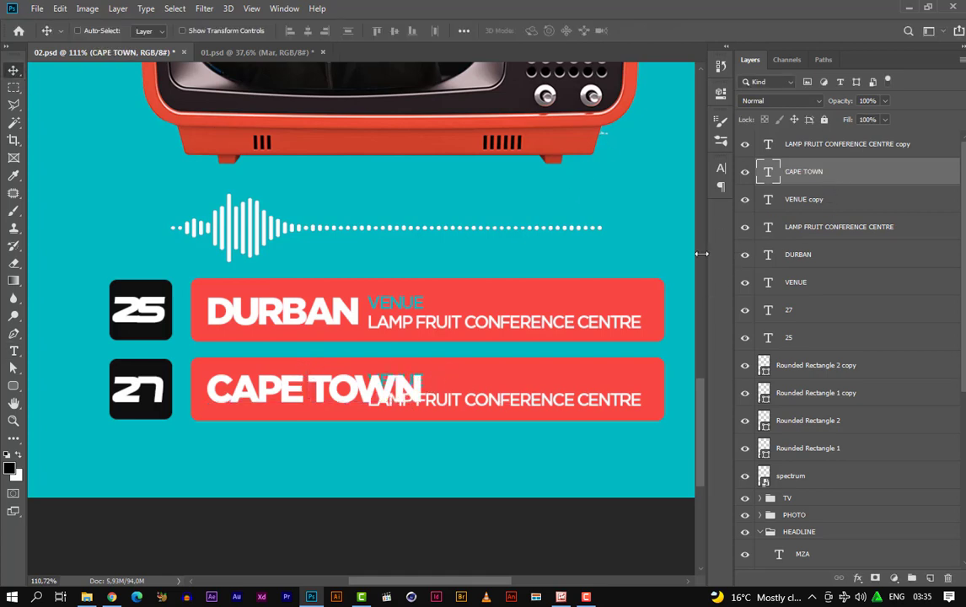
Move the copied VENUE label and venue line right of CAPE TOWN
left_click(832, 204)
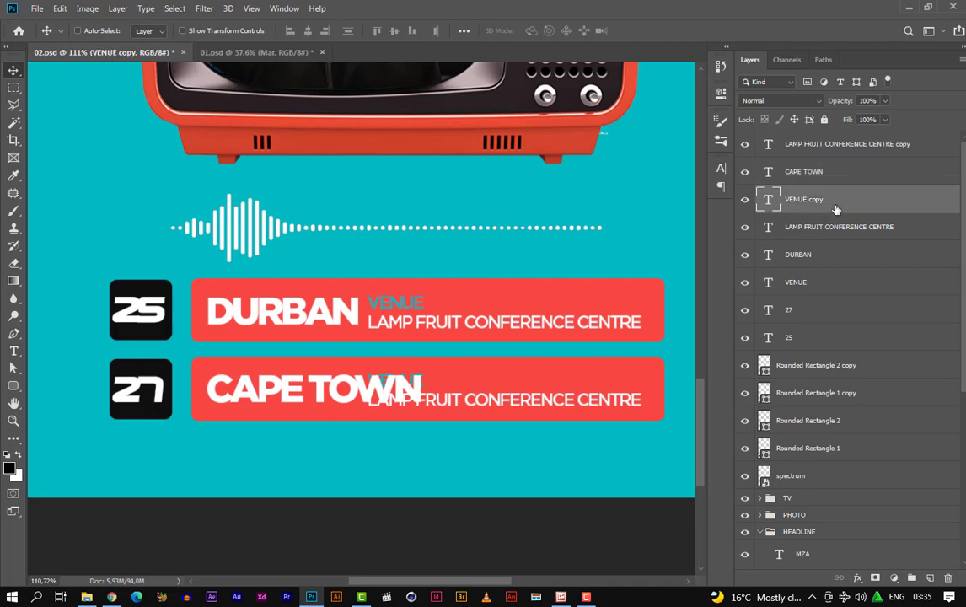
left_click(805, 145, "shift")
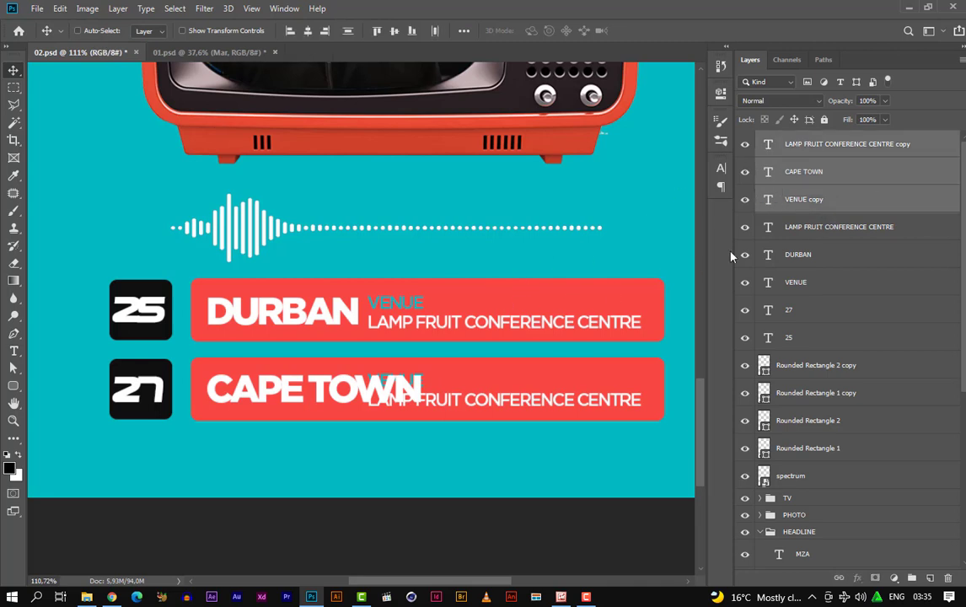
left_click(770, 171, "ctrl")
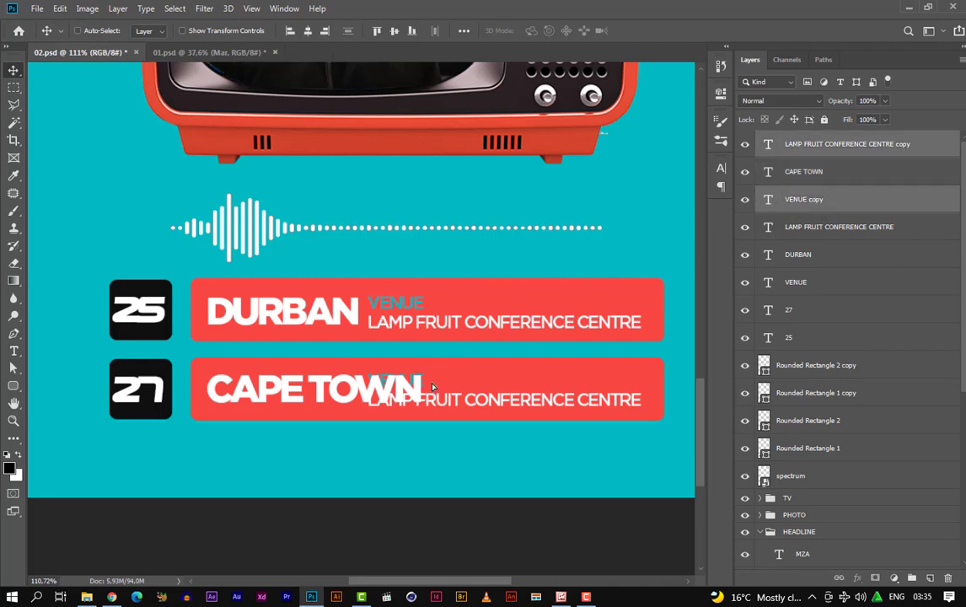
left_click_drag(432, 388, 687, 403)
Retype the Cape Town bar's LAMP FRUIT CONFERENCE CENTRE line as TOWN HALL CENTRE
key("t")
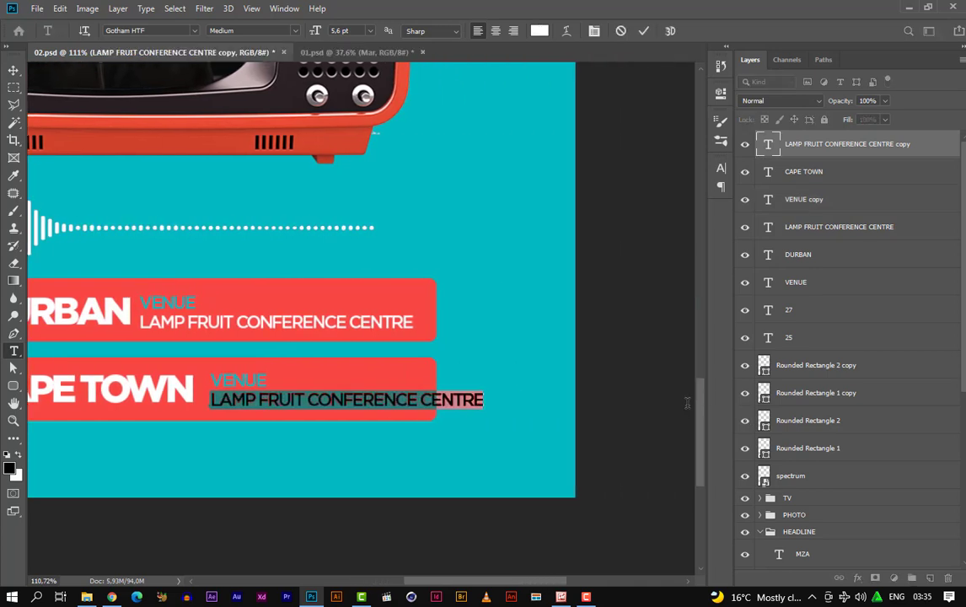
type("TO")
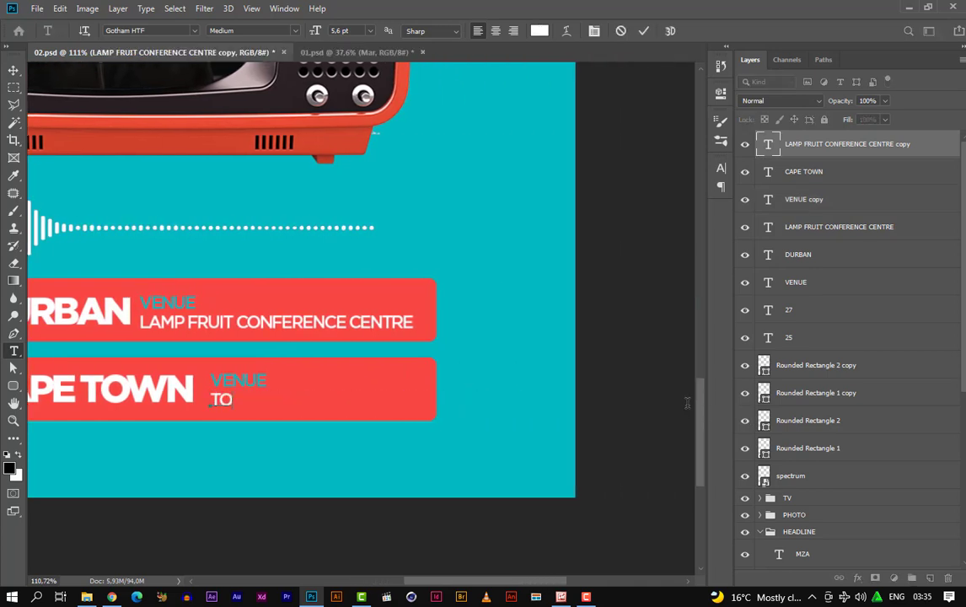
type("WN HALL")
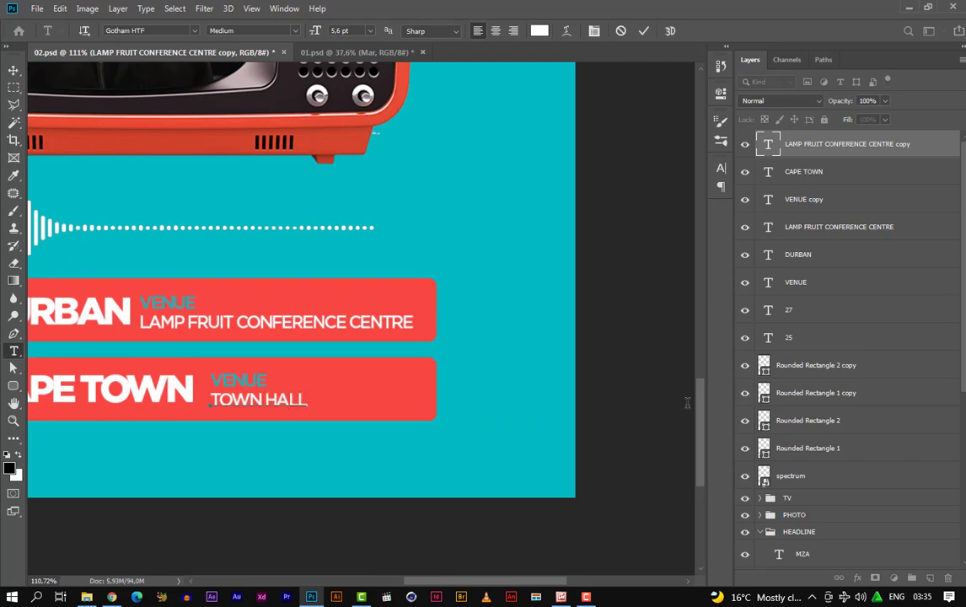
key("BackSpace")
key("BackSpace")
key("BackSpace")
key("BackSpace")
key("BackSpace")
type("HALL CENTRE")
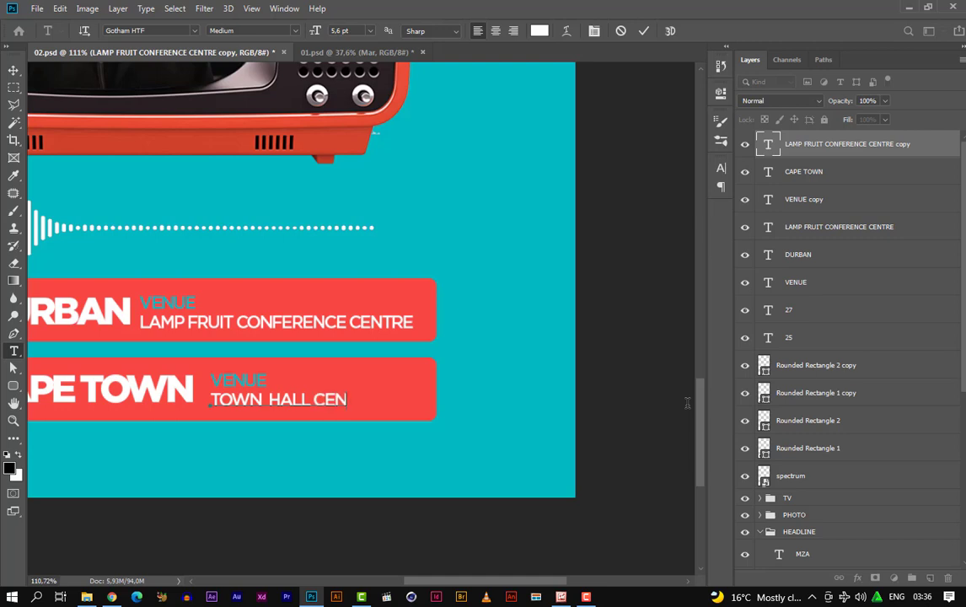
left_click(643, 31)
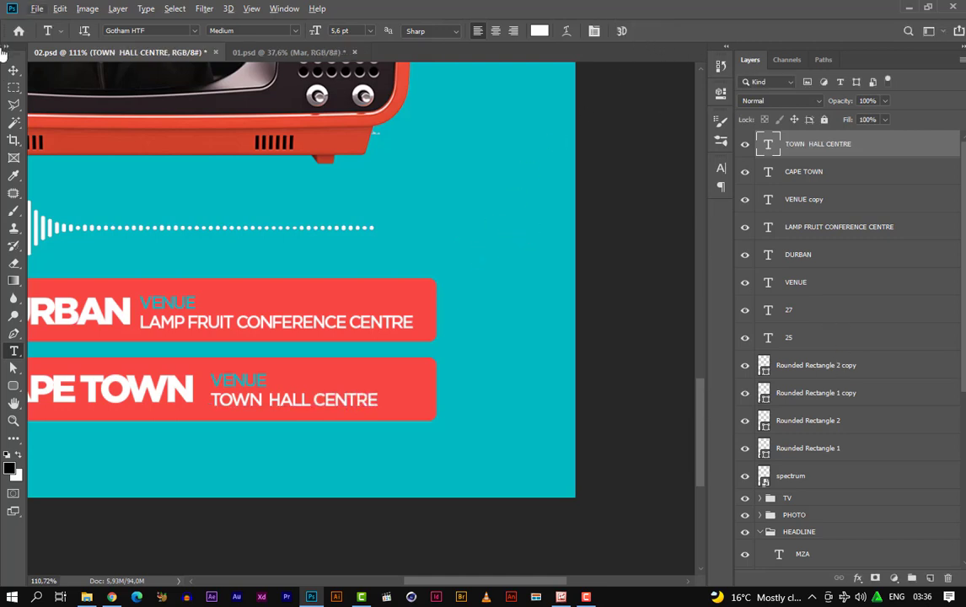
Group the eight date and venue text layers and name the group ADDRESS
left_click(15, 71)
scroll(304, 155, "down", 5)
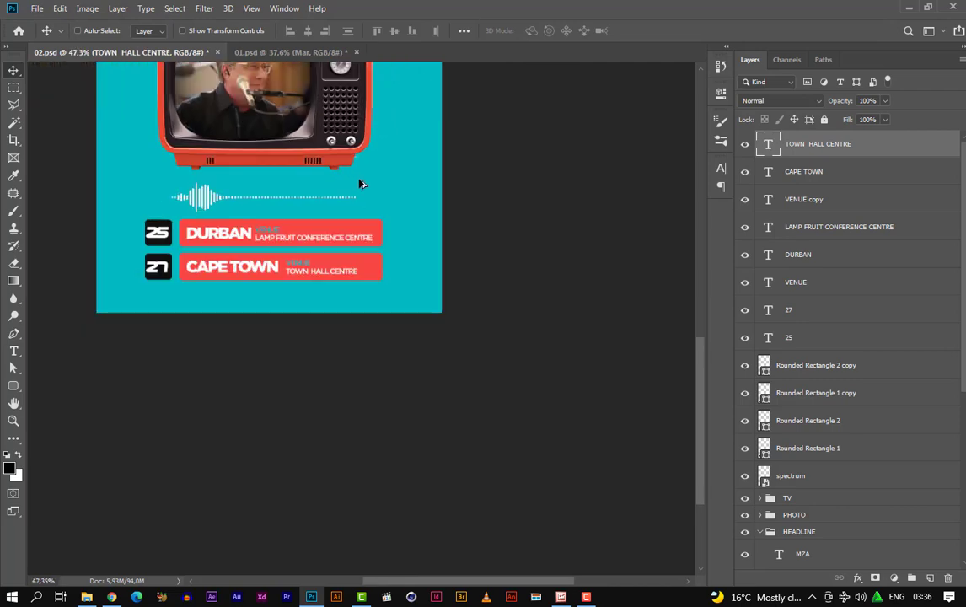
left_click_drag(367, 148, 436, 281)
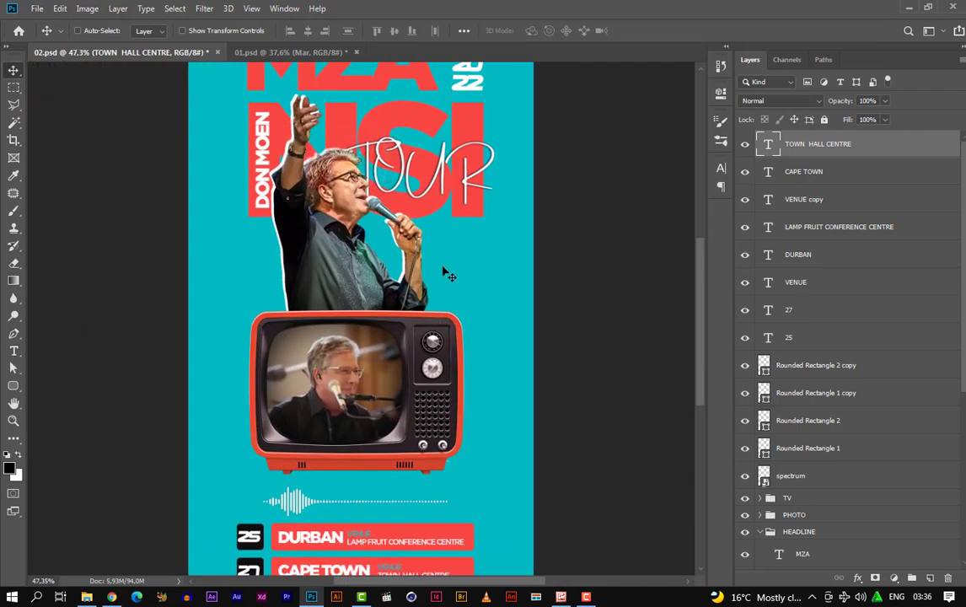
scroll(425, 250, "down", 2)
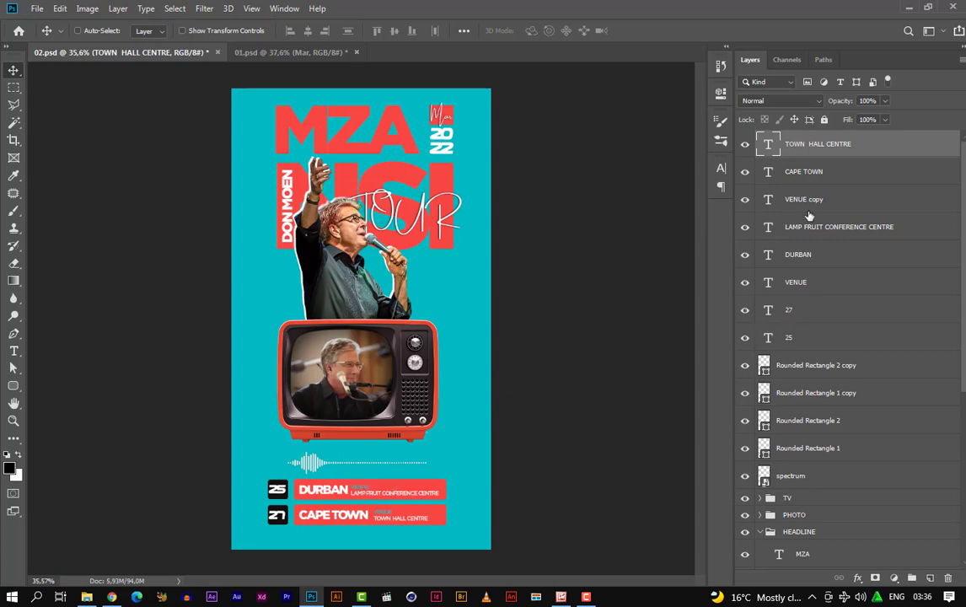
left_click(801, 339, "shift")
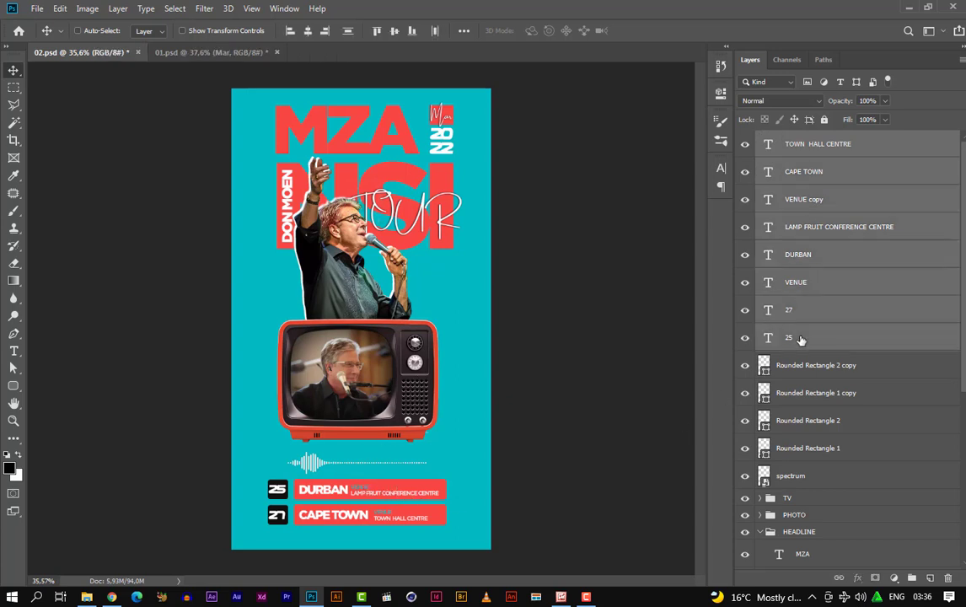
key("ctrl+g")
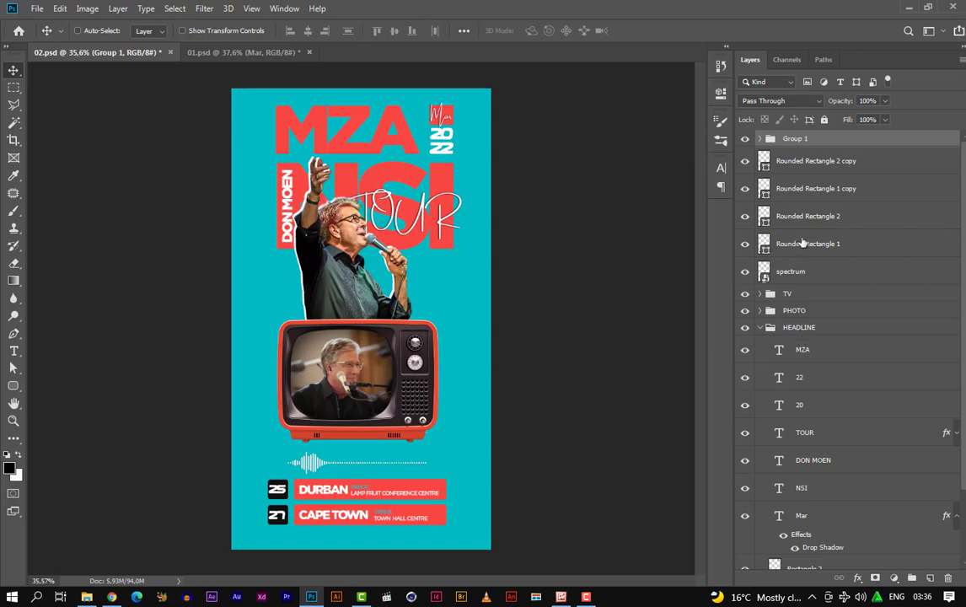
double_click(796, 138)
type("ADDRESS")
key("Return")
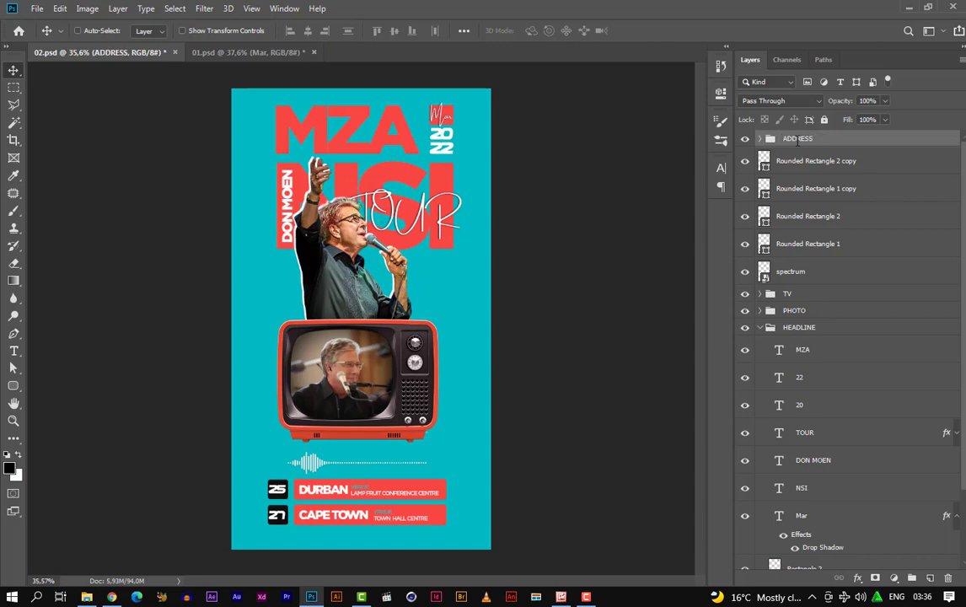
Move the four rounded-rectangle bars into ADDRESS and stack the text layers above them
left_click(802, 171)
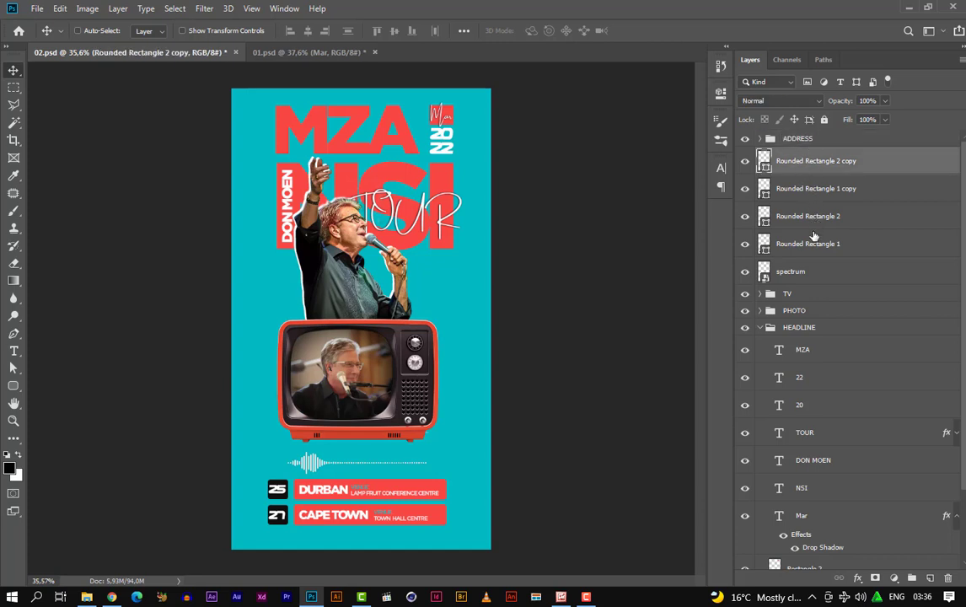
left_click(766, 243, "shift")
left_click_drag(819, 243, 818, 140)
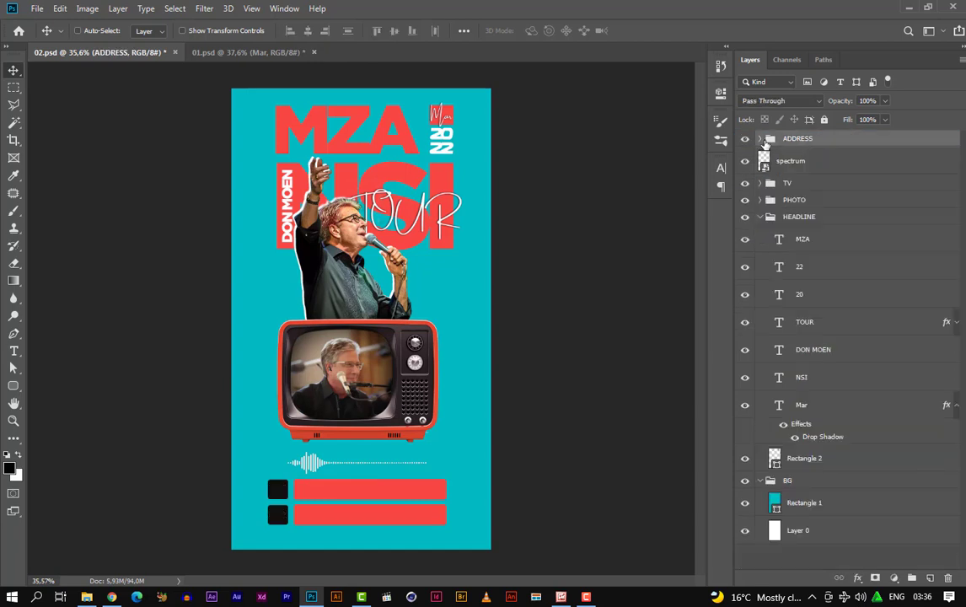
left_click(761, 140)
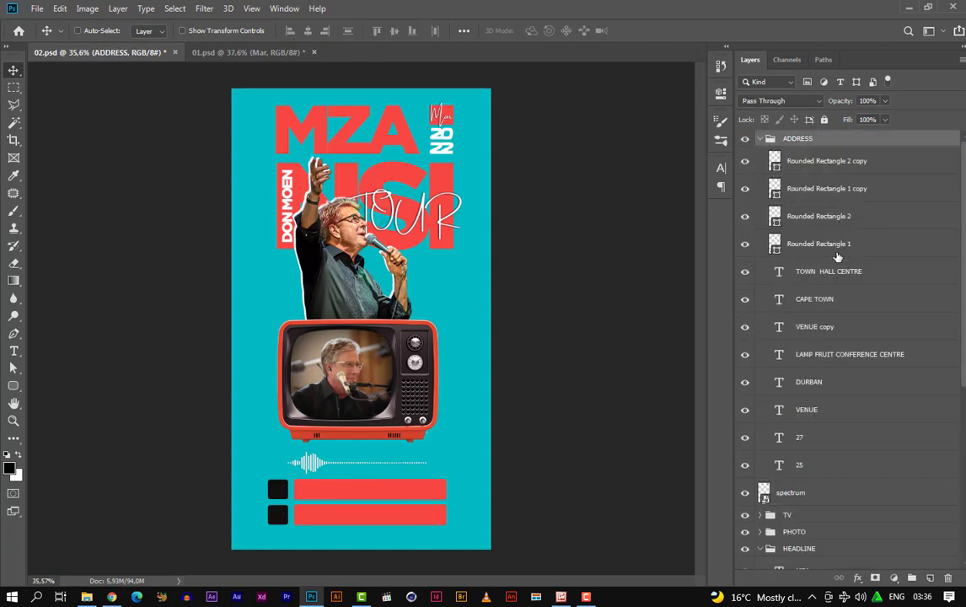
left_click(827, 274)
left_click(822, 464, "shift")
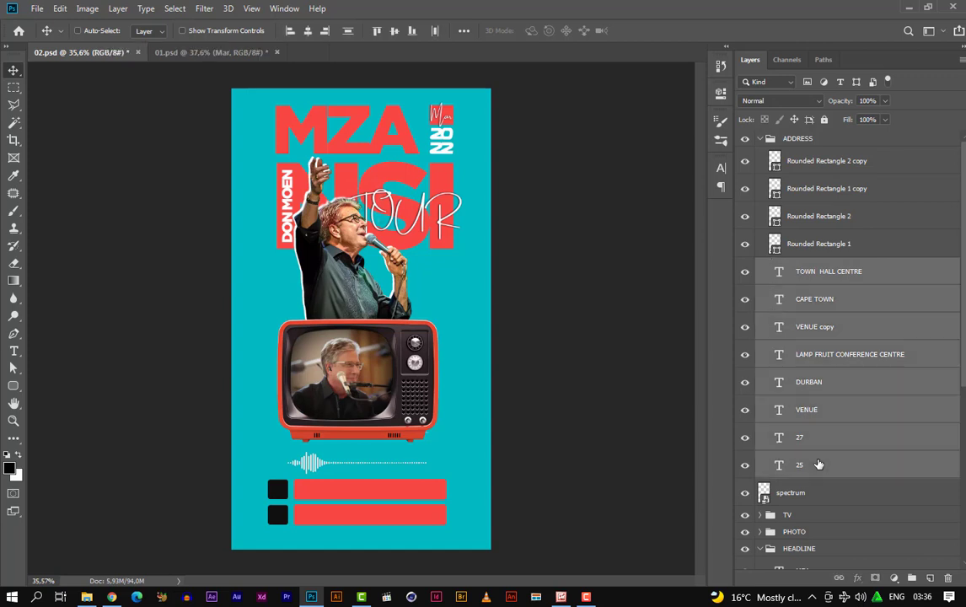
left_click_drag(822, 464, 812, 158)
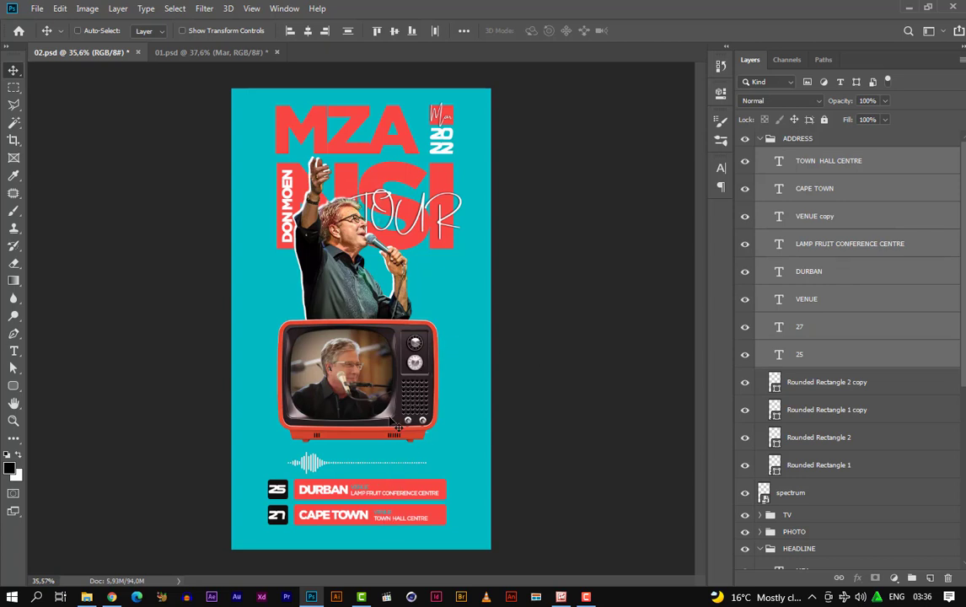
Scroll while comparing the 01.psd reference poster with the Main.mp4 playback
scroll(390, 415, "up", 2)
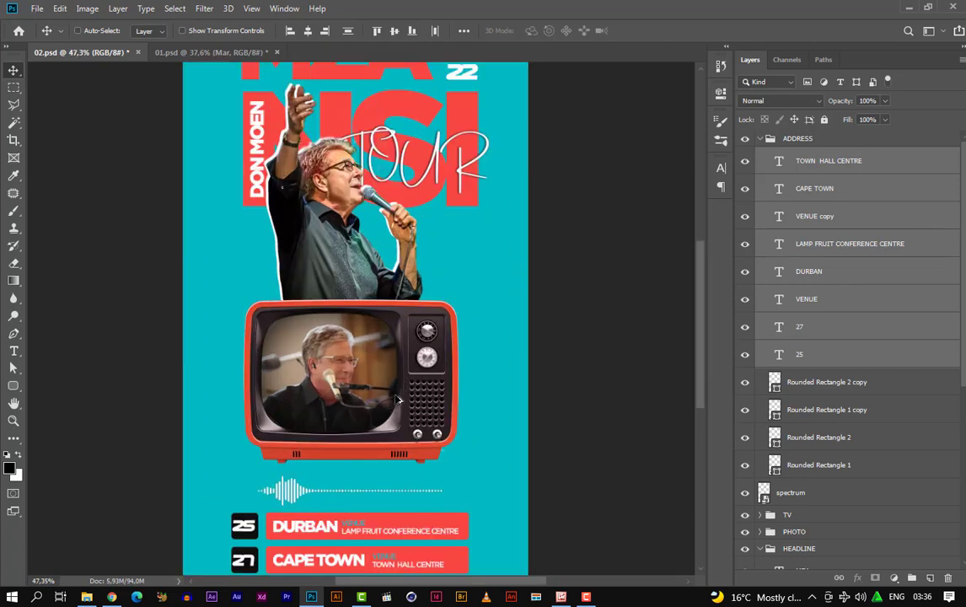
scroll(400, 400, "down", 2)
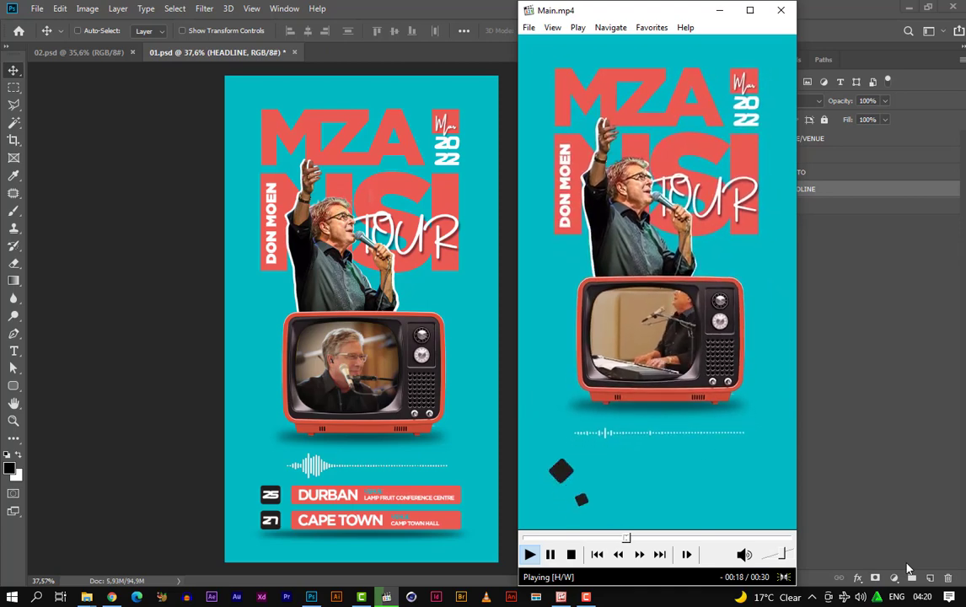
Switch the Main.mp4 poster animation to fullscreen playback
double_click(658, 417)
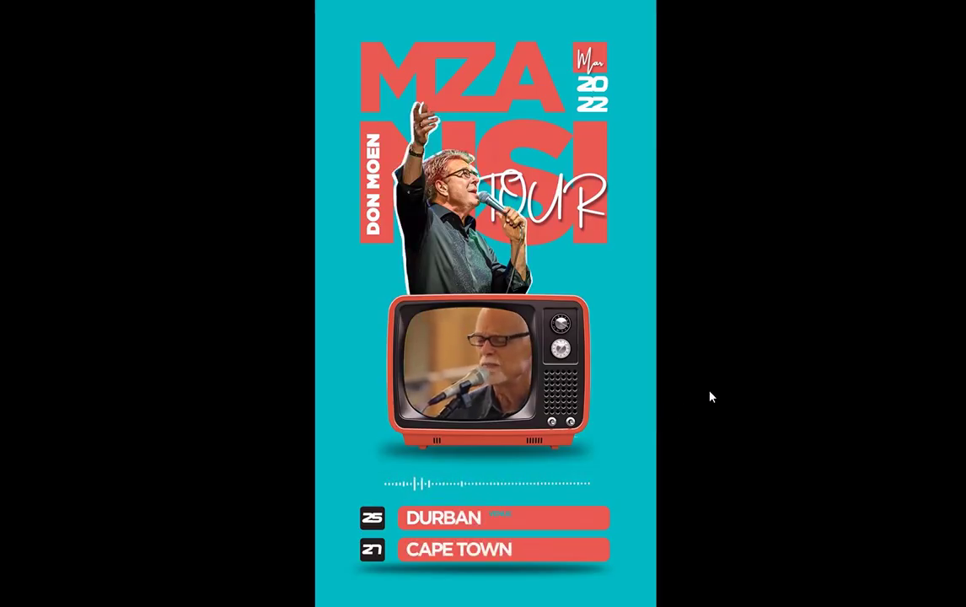